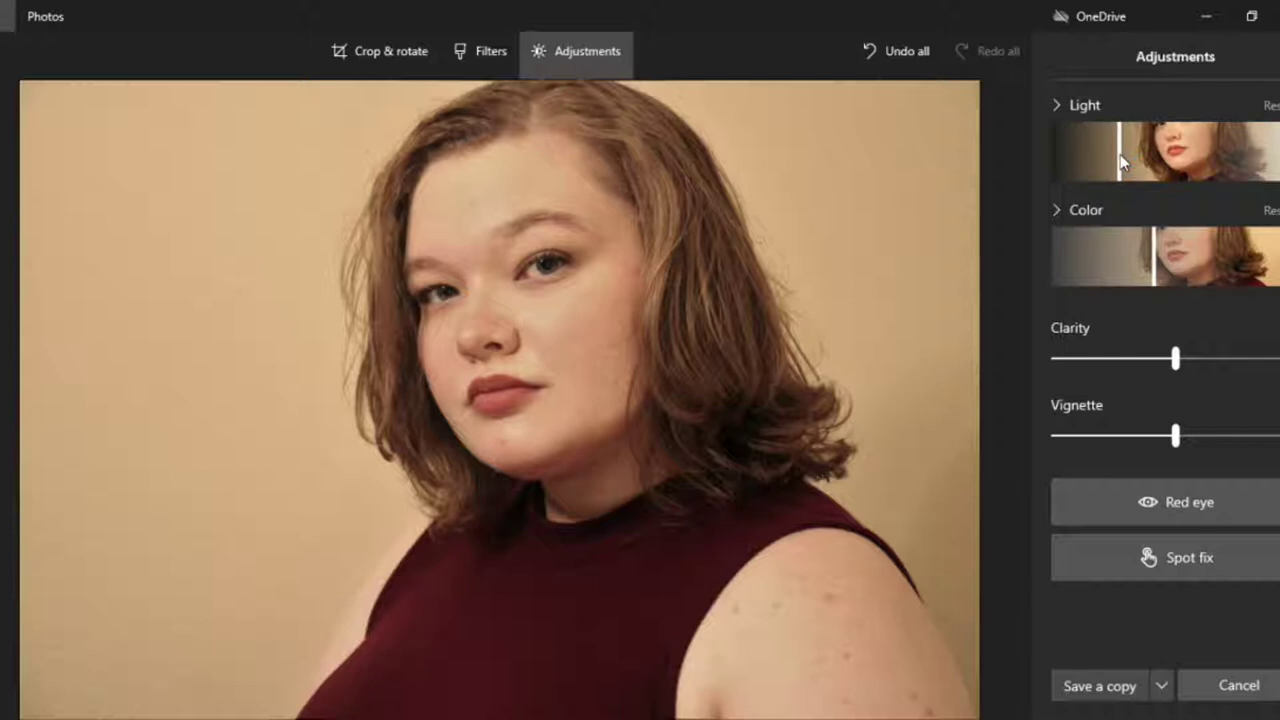
# Darken the portrait slightly with the Light adjustment, set Color to about -14, and save the edit as a copy.
pyautogui.moveTo(1121, 163); pyautogui.dragTo(1105, 160)
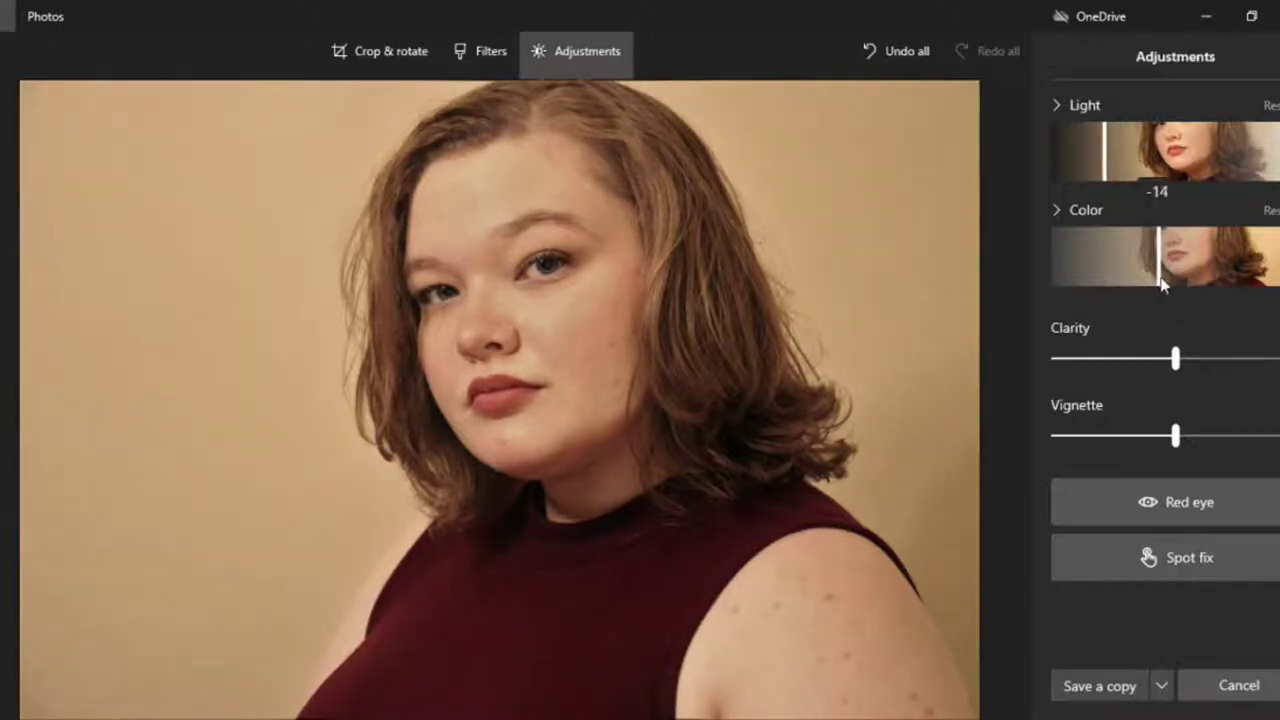
pyautogui.click(1108, 686)
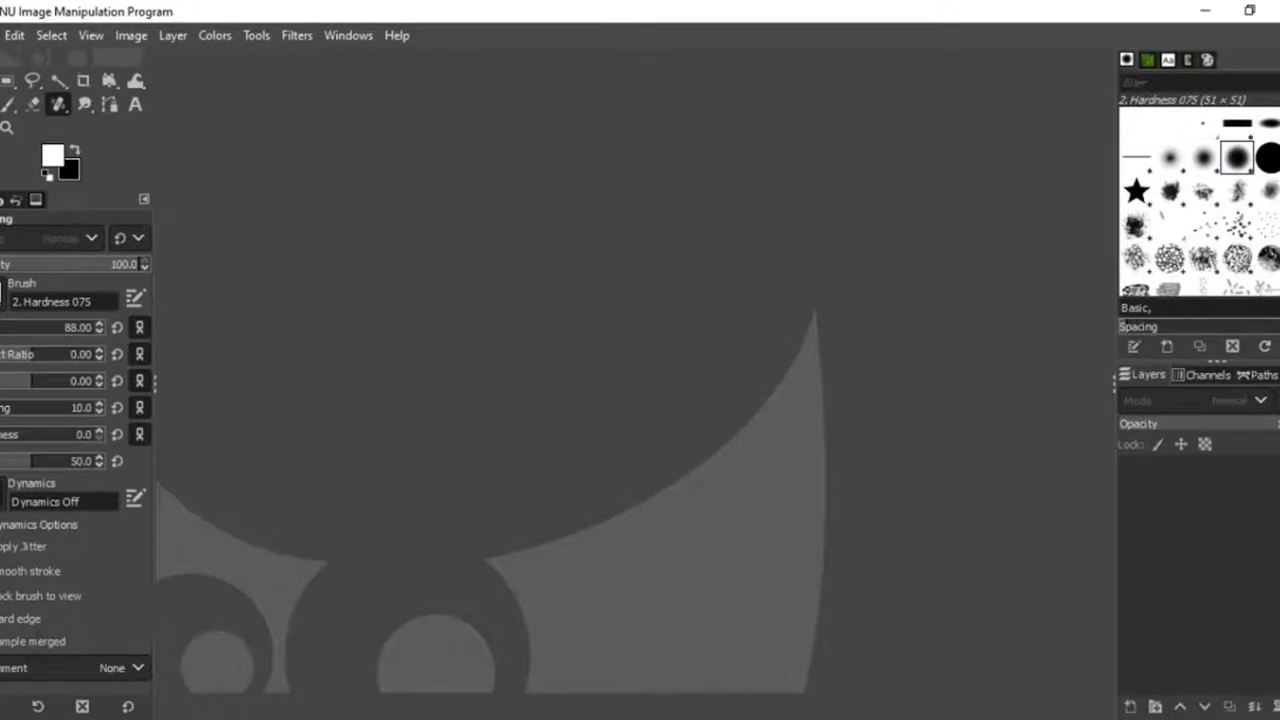
# Switch to GIMP and open IMG_2161 (2).JPG from the Final Girl folder.
pyautogui.click(1, 35)
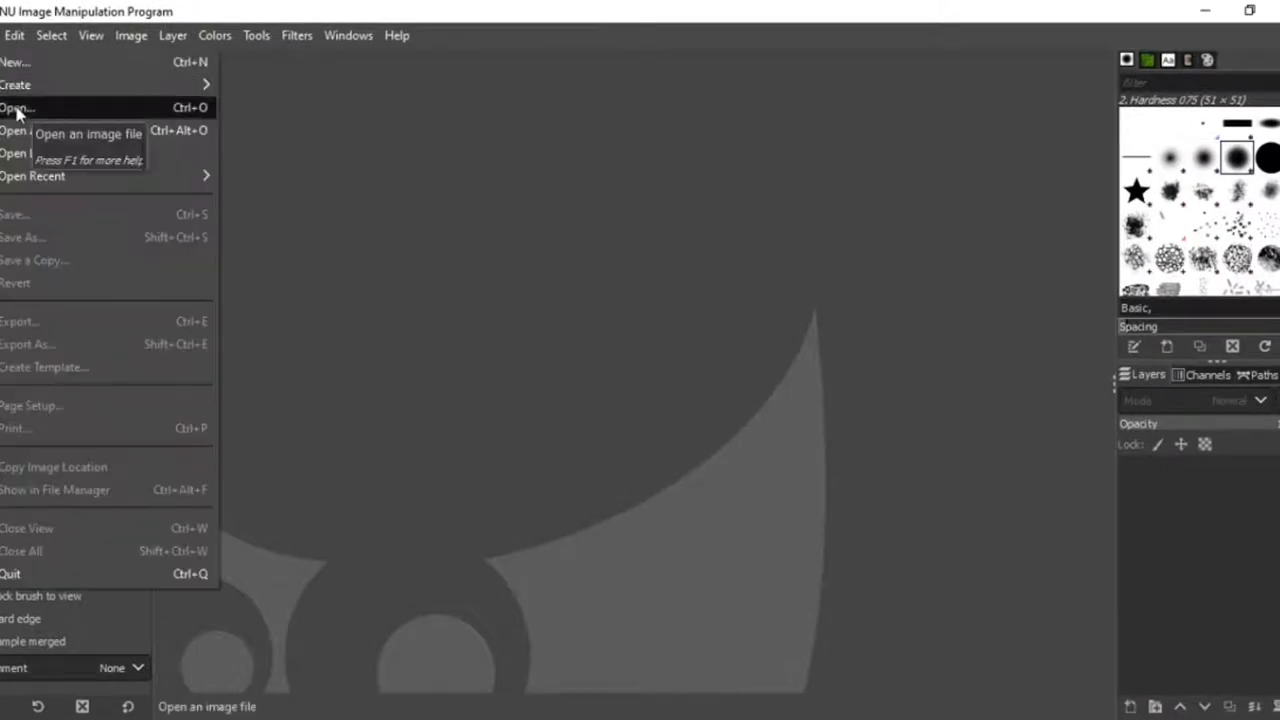
pyautogui.click(18, 112)
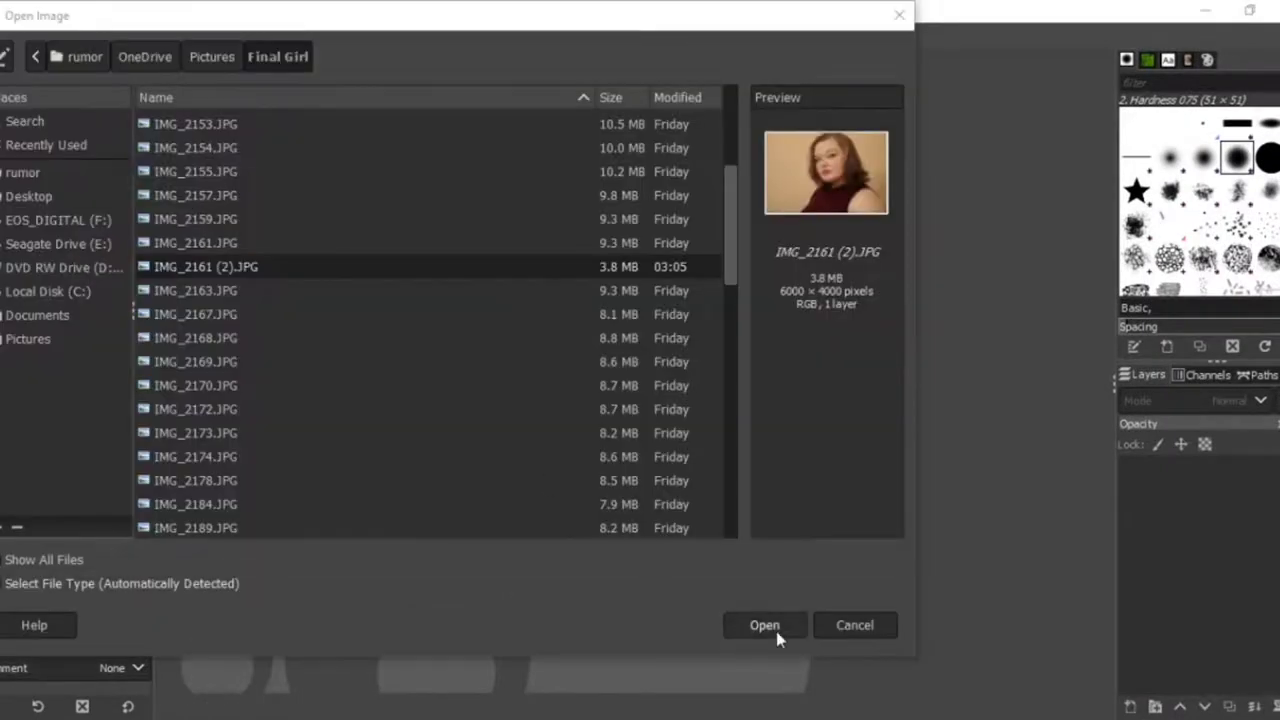
pyautogui.click(776, 631)
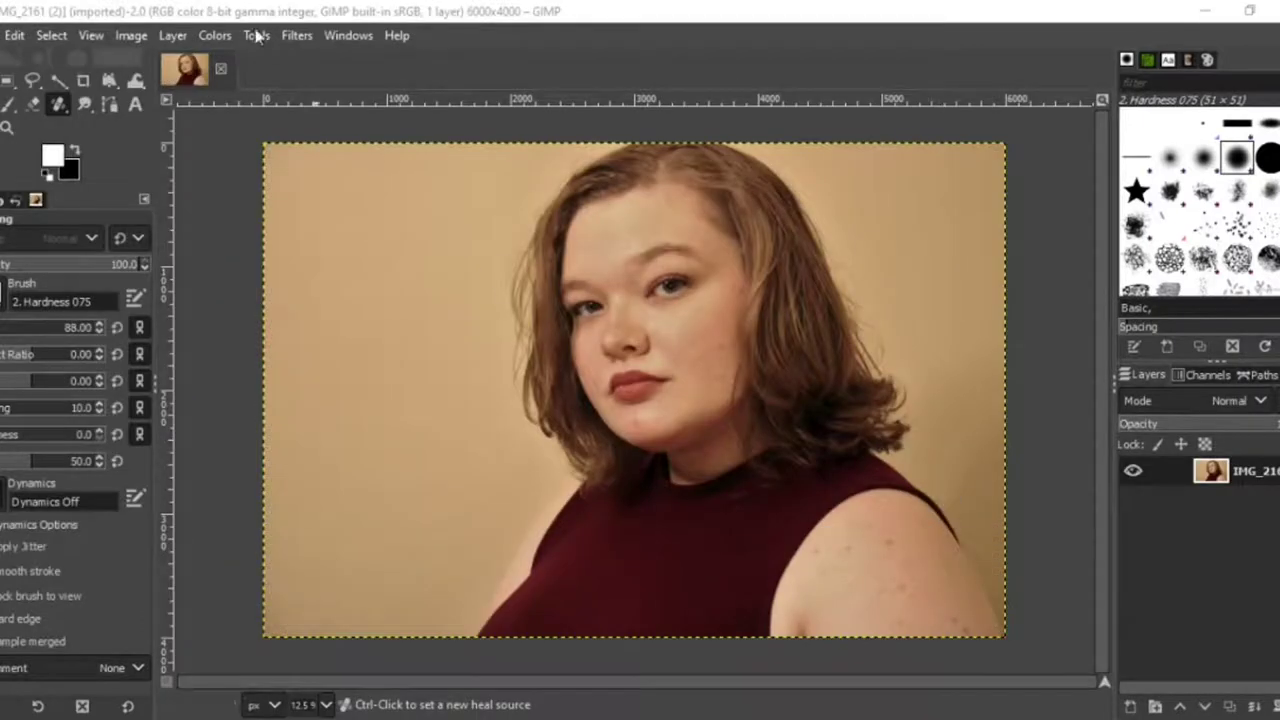
# Heal the blemishes on the chin and cheek at 50% zoom, using clean nearby skin as the heal source.
pyautogui.click(326, 704)
pyautogui.click(331, 630)
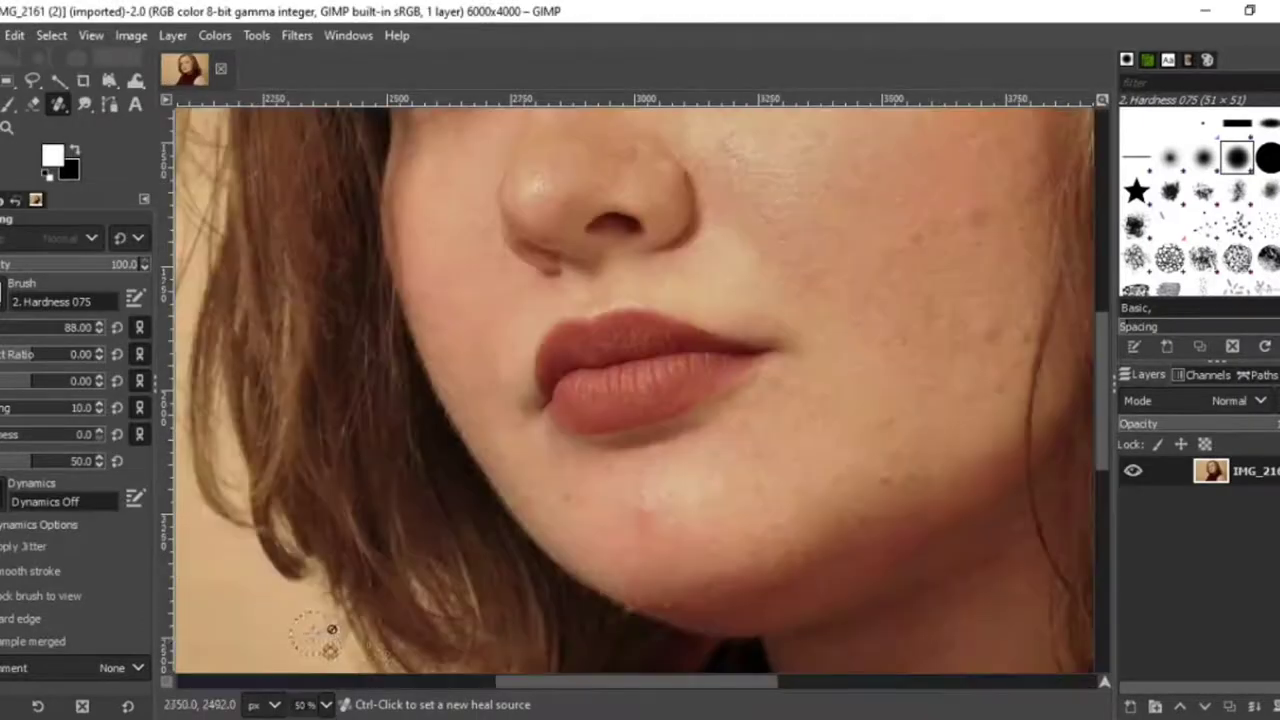
pyautogui.keyDown('ctrl'); pyautogui.click(751, 467); pyautogui.keyUp('ctrl')
pyautogui.click(645, 525)
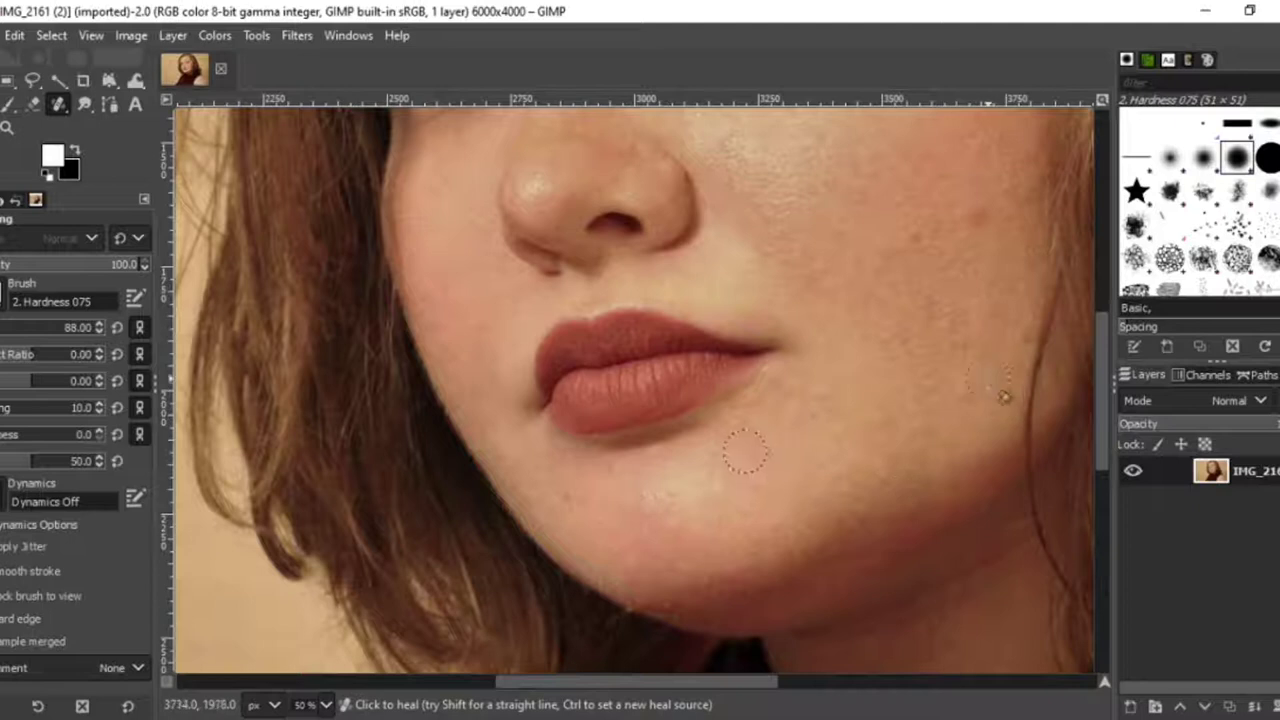
pyautogui.moveTo(1103, 441); pyautogui.dragTo(1092, 374)
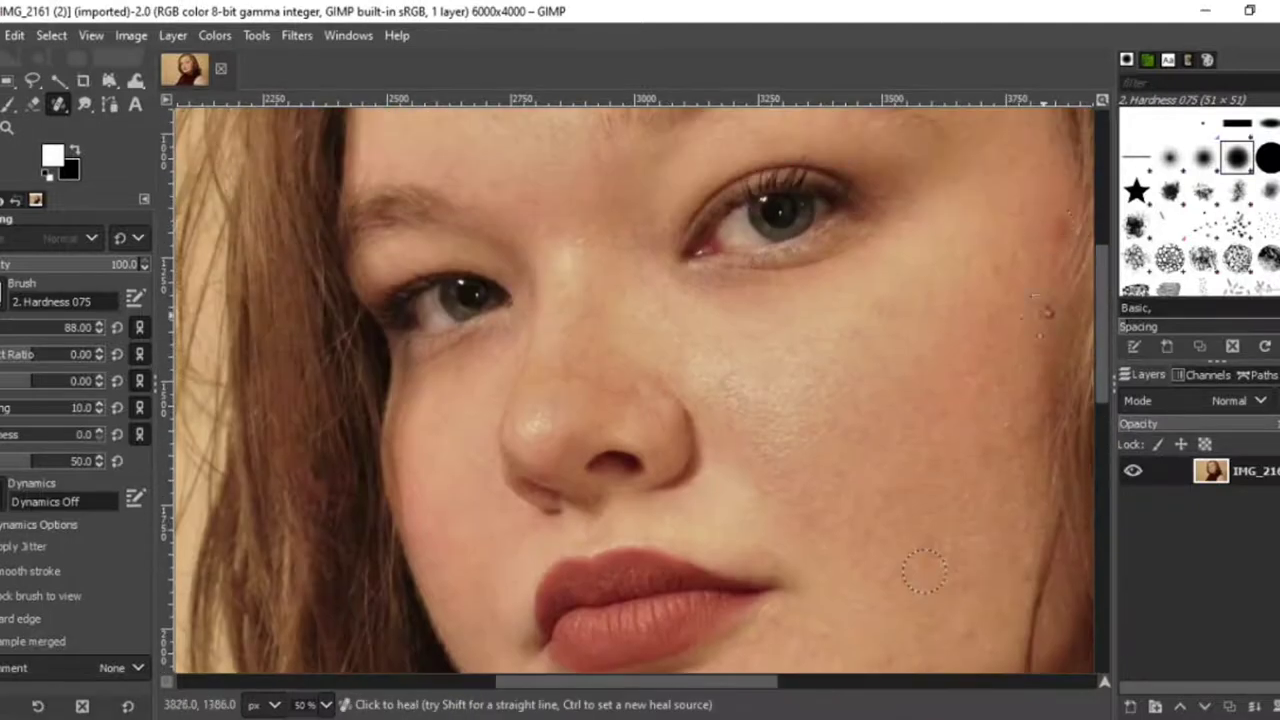
# Heal the remaining fine blemishes across the face at 100% zoom with the heal brush size set to 44.
pyautogui.click(330, 701)
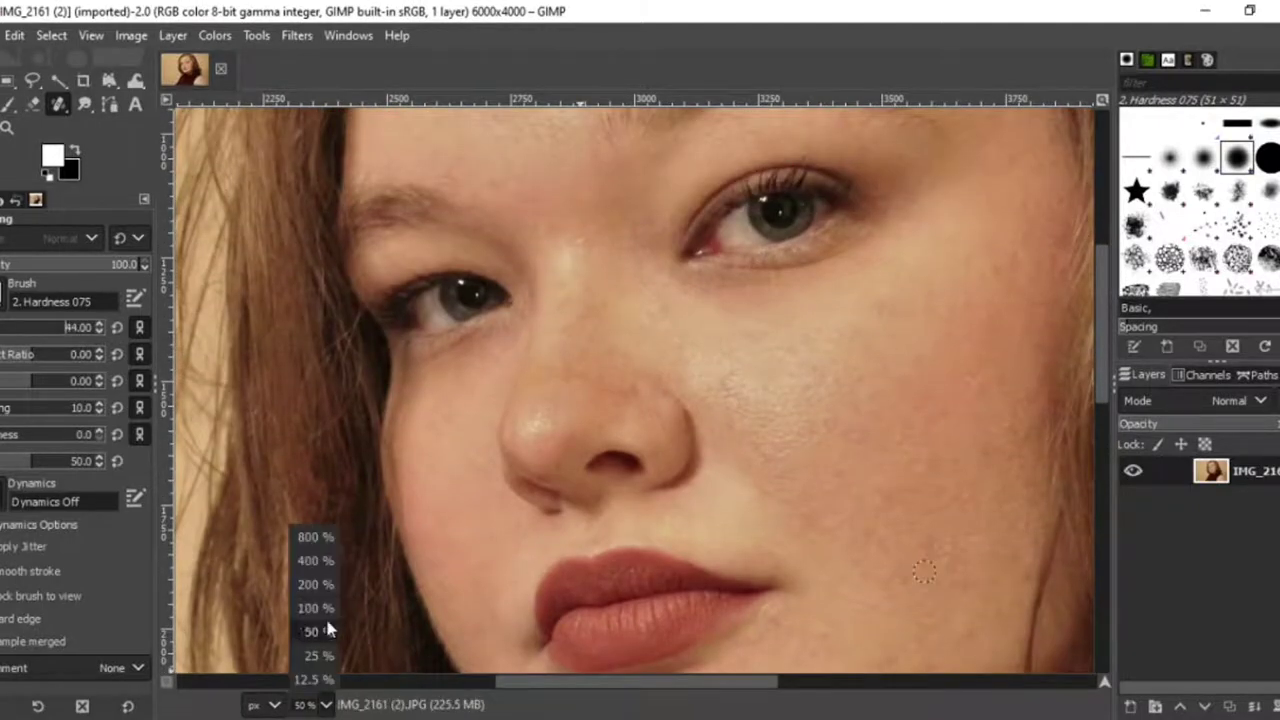
pyautogui.click(316, 608)
pyautogui.moveTo(663, 687); pyautogui.dragTo(805, 687)
pyautogui.moveTo(1103, 326); pyautogui.dragTo(1101, 281)
pyautogui.moveTo(806, 683); pyautogui.dragTo(655, 668)
pyautogui.moveTo(1103, 299); pyautogui.dragTo(1100, 454)
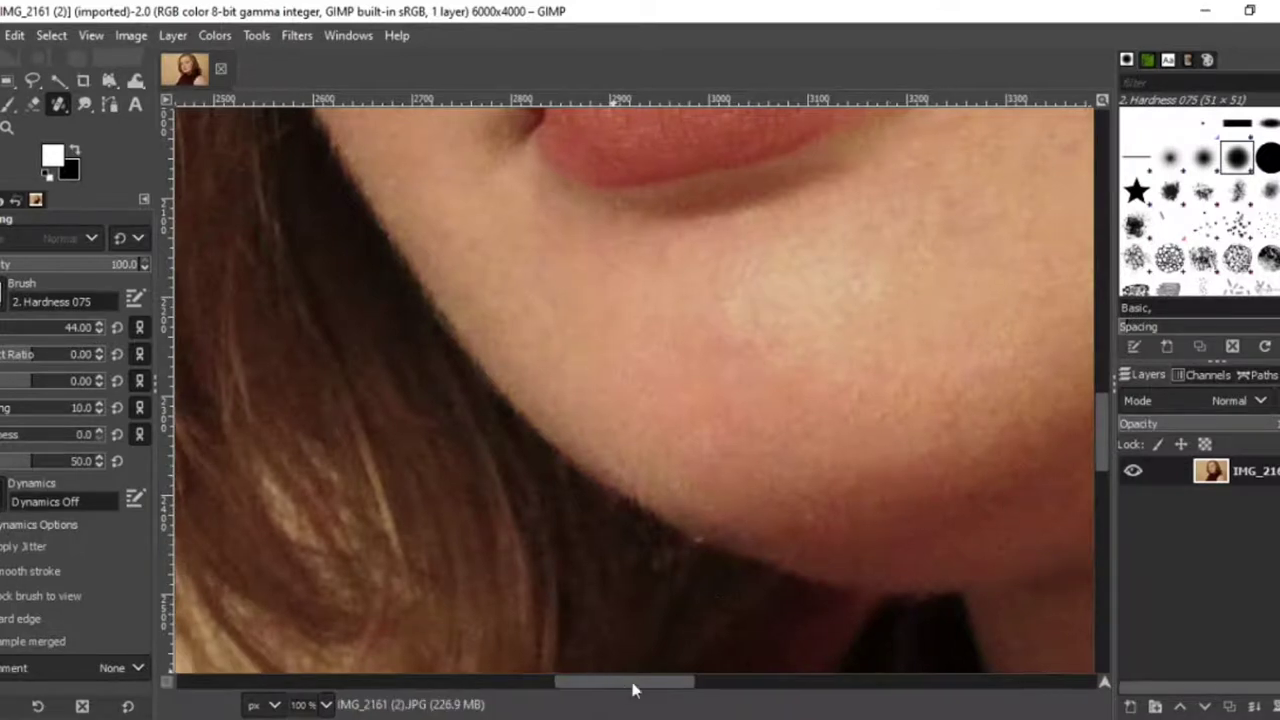
pyautogui.moveTo(628, 683); pyautogui.dragTo(731, 683)
pyautogui.click(326, 704)
pyautogui.click(318, 655)
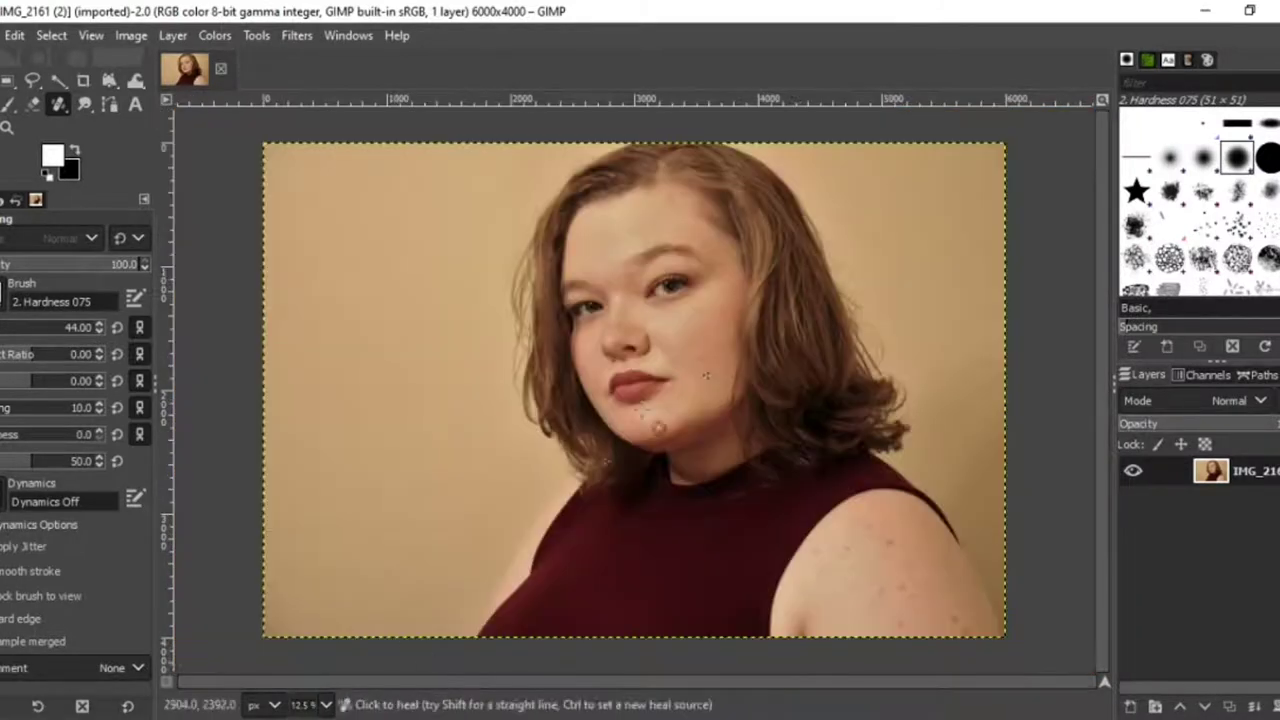
# Heal the spots on the bare shoulder and upper arm at 50% zoom, and return to the whole-image view.
pyautogui.click(326, 704)
pyautogui.click(318, 632)
pyautogui.moveTo(615, 681); pyautogui.dragTo(850, 697)
pyautogui.moveTo(1104, 446); pyautogui.dragTo(1104, 650)
pyautogui.click(597, 325)
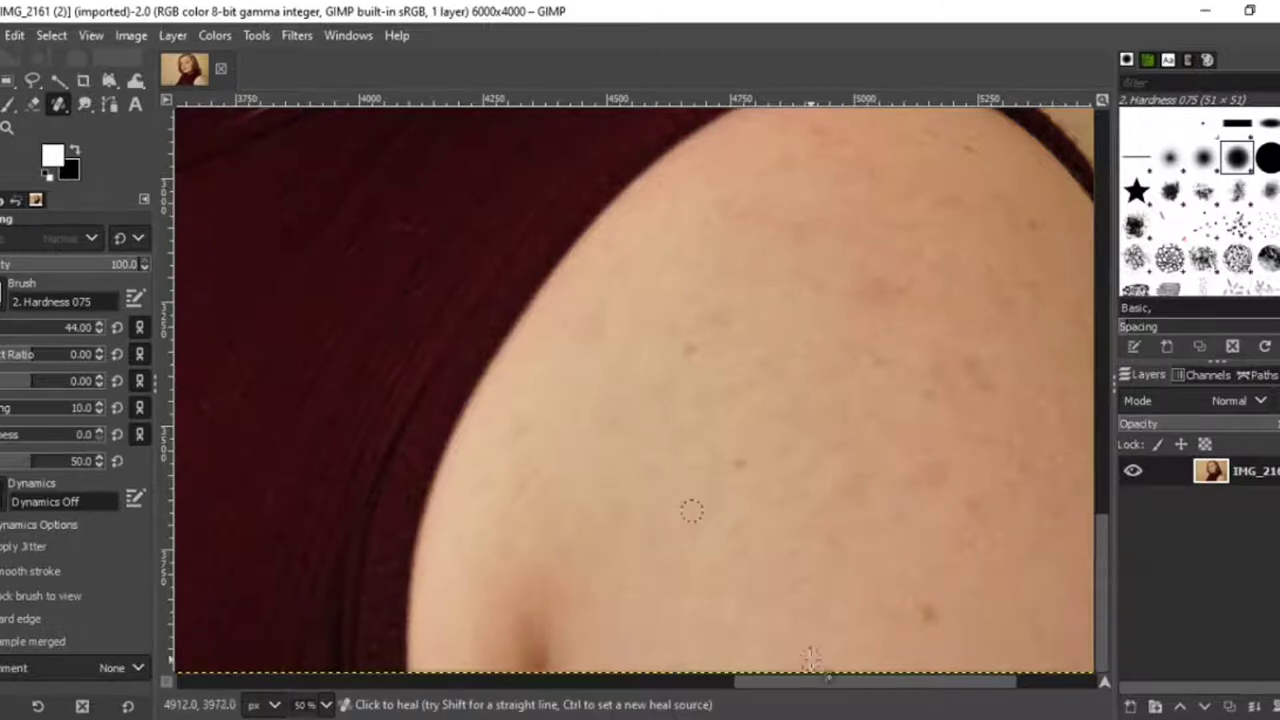
pyautogui.moveTo(896, 684); pyautogui.dragTo(1179, 472)
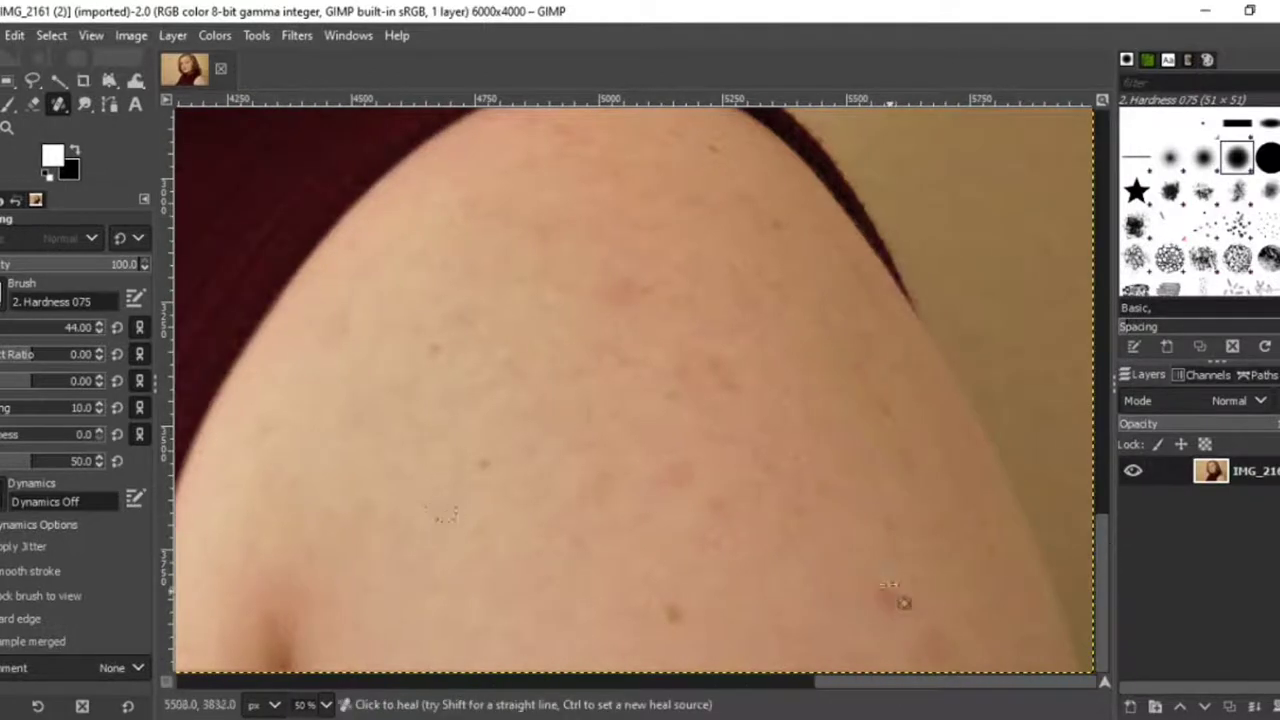
pyautogui.moveTo(1101, 566); pyautogui.dragTo(1094, 505)
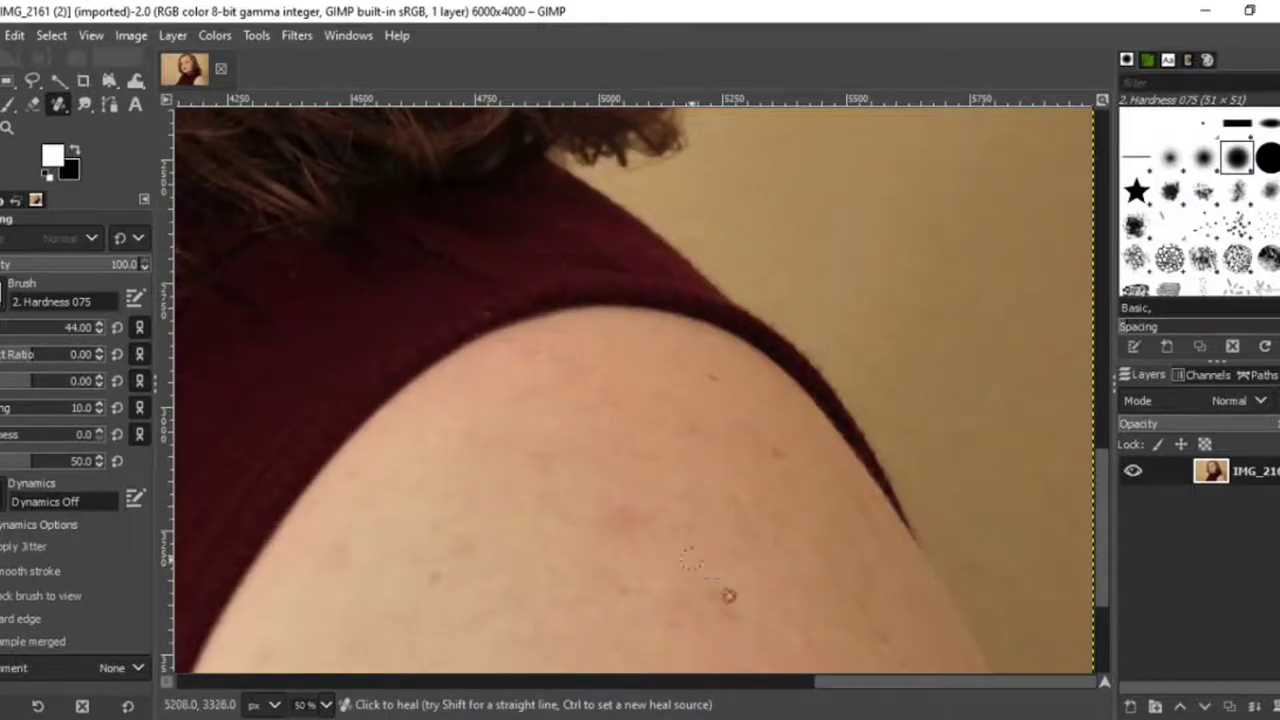
pyautogui.moveTo(930, 682); pyautogui.dragTo(421, 630)
pyautogui.click(328, 705)
pyautogui.click(318, 700)
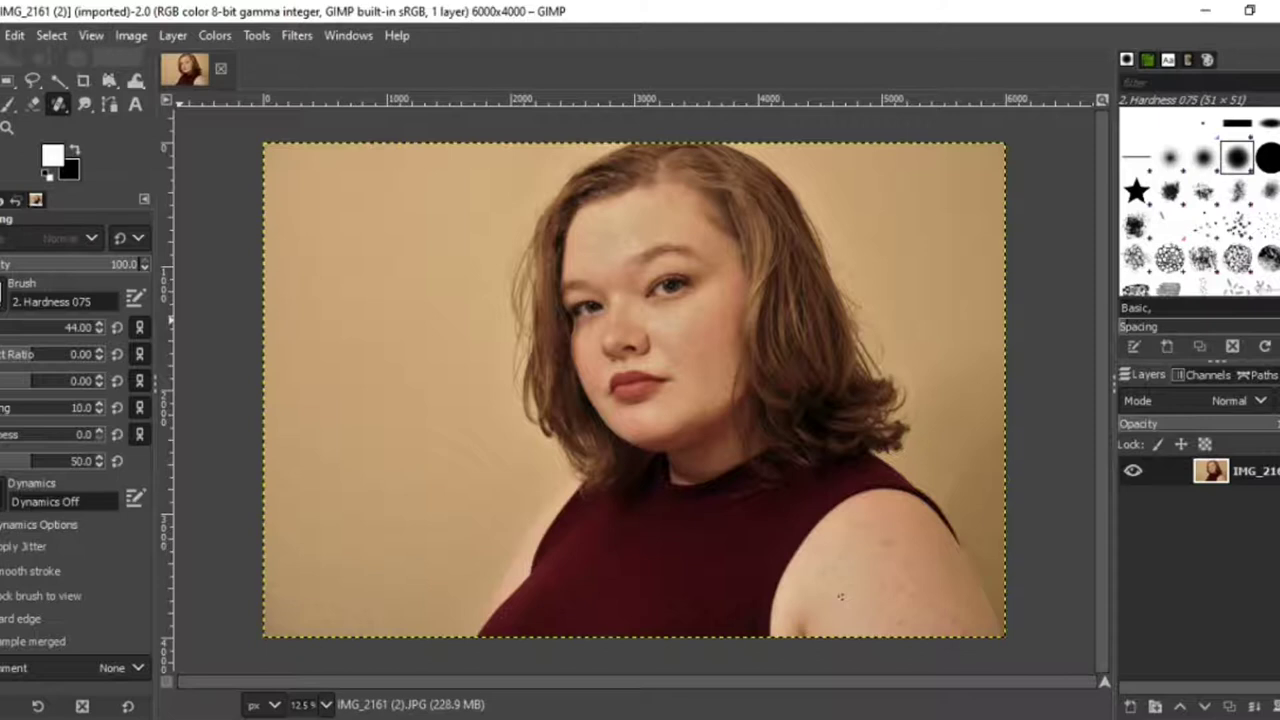
pyautogui.click(2, 35)
pyautogui.click(36, 263)
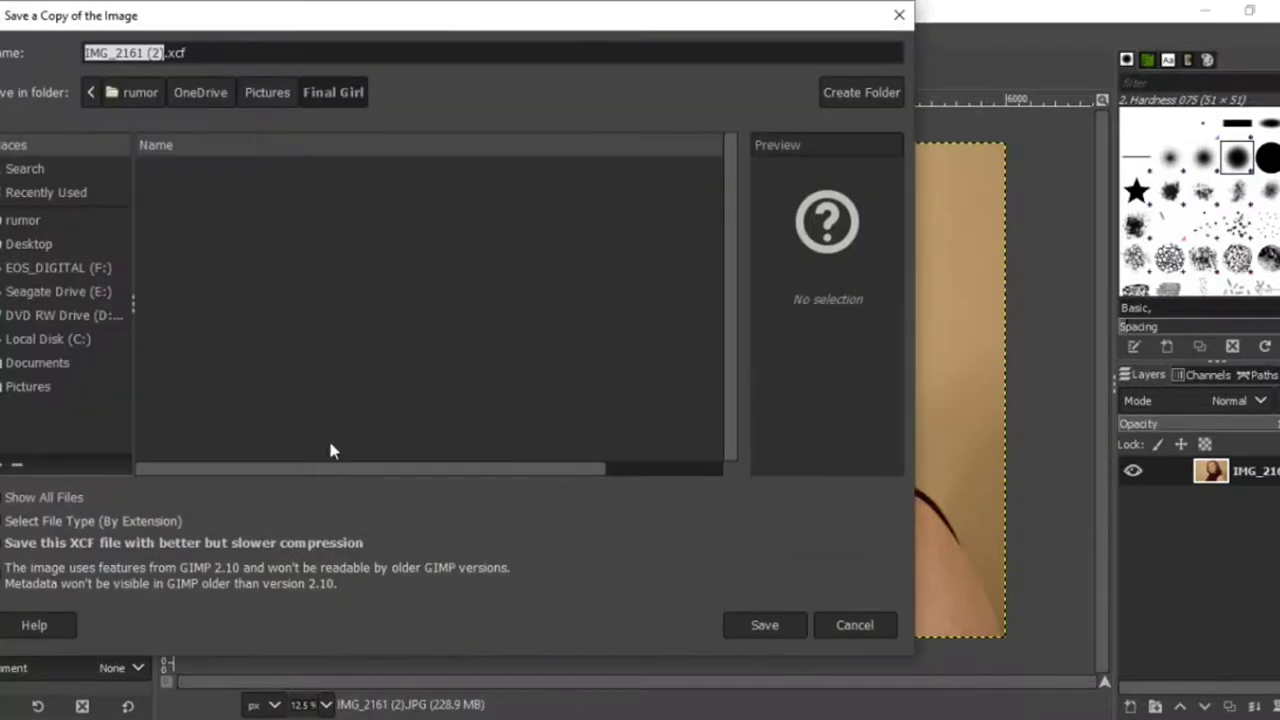
pyautogui.click(899, 15)
# Export the retouched portrait as IMG_2161 (3).JPG to the Final Girl folder.
pyautogui.hotkey('ctrl', 'shift', 'e')
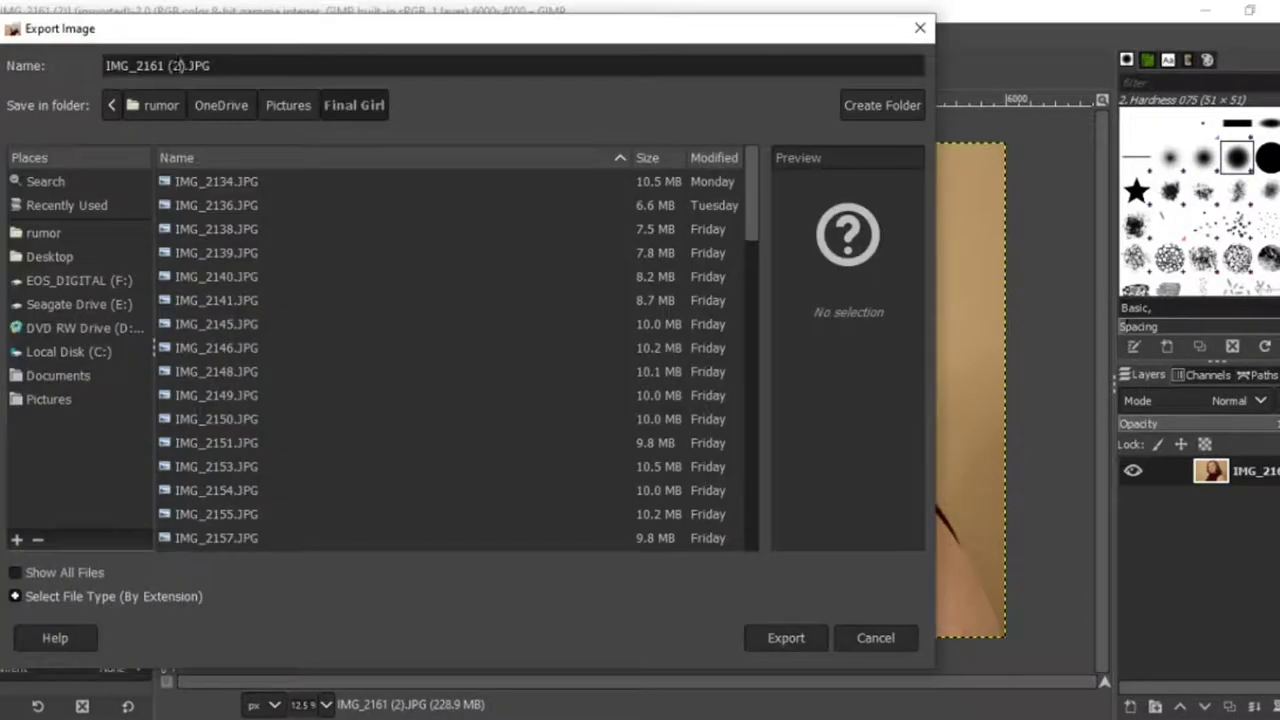
pyautogui.click(790, 638)
pyautogui.moveTo(700, 212); pyautogui.dragTo(722, 210)
pyautogui.click(647, 606)
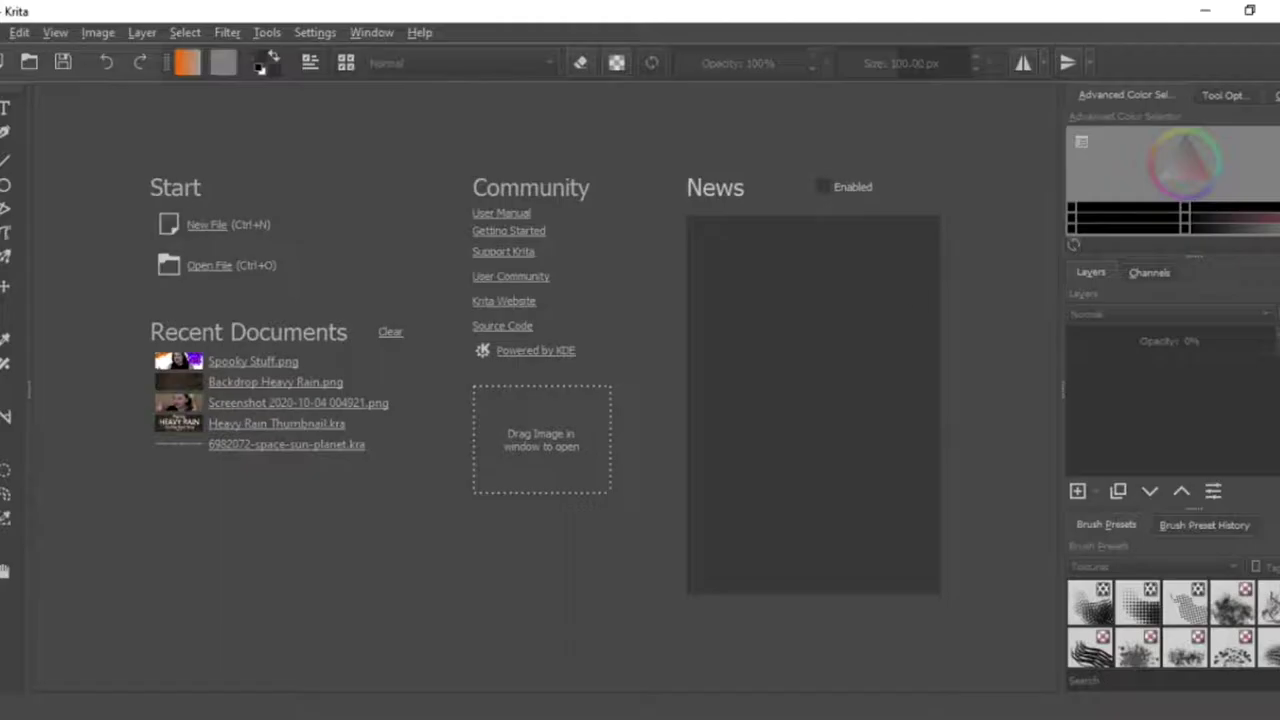
# Switch to Krita and open IMG_2161 (3).JPG from the Final Girl folder.
pyautogui.click(19, 33)
pyautogui.click(5, 74)
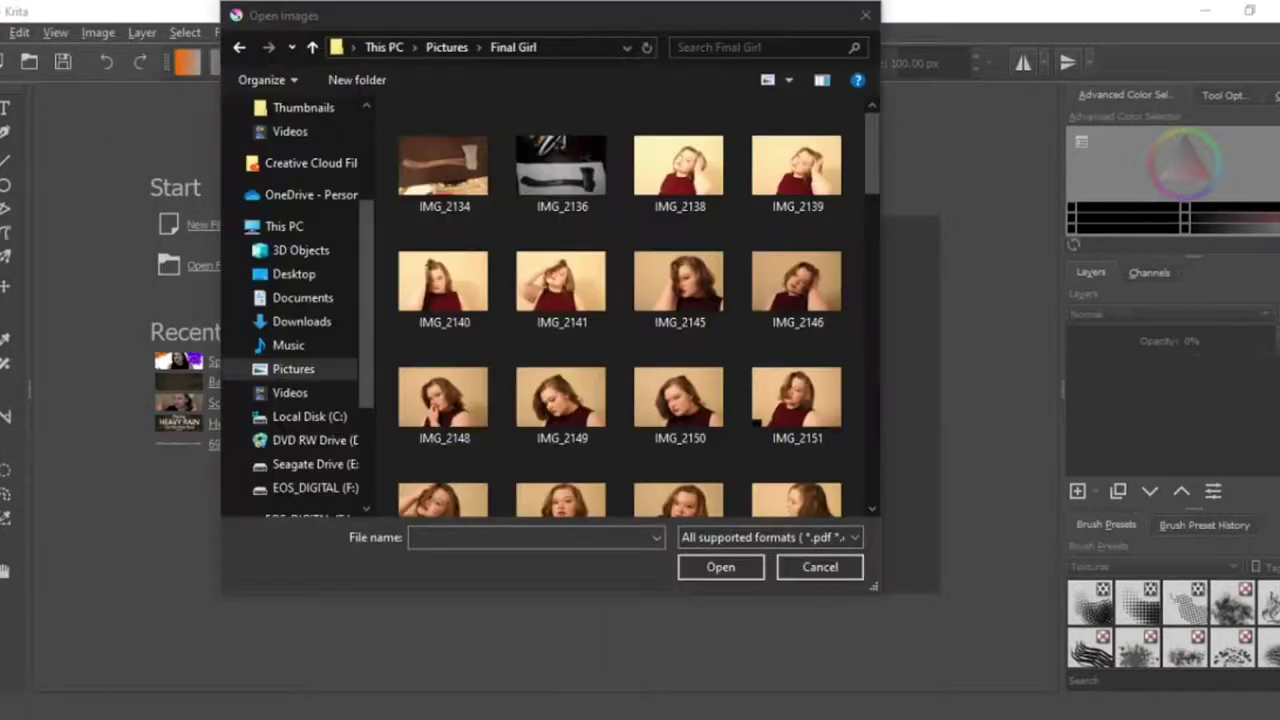
pyautogui.scroll(-10, 714, 423)
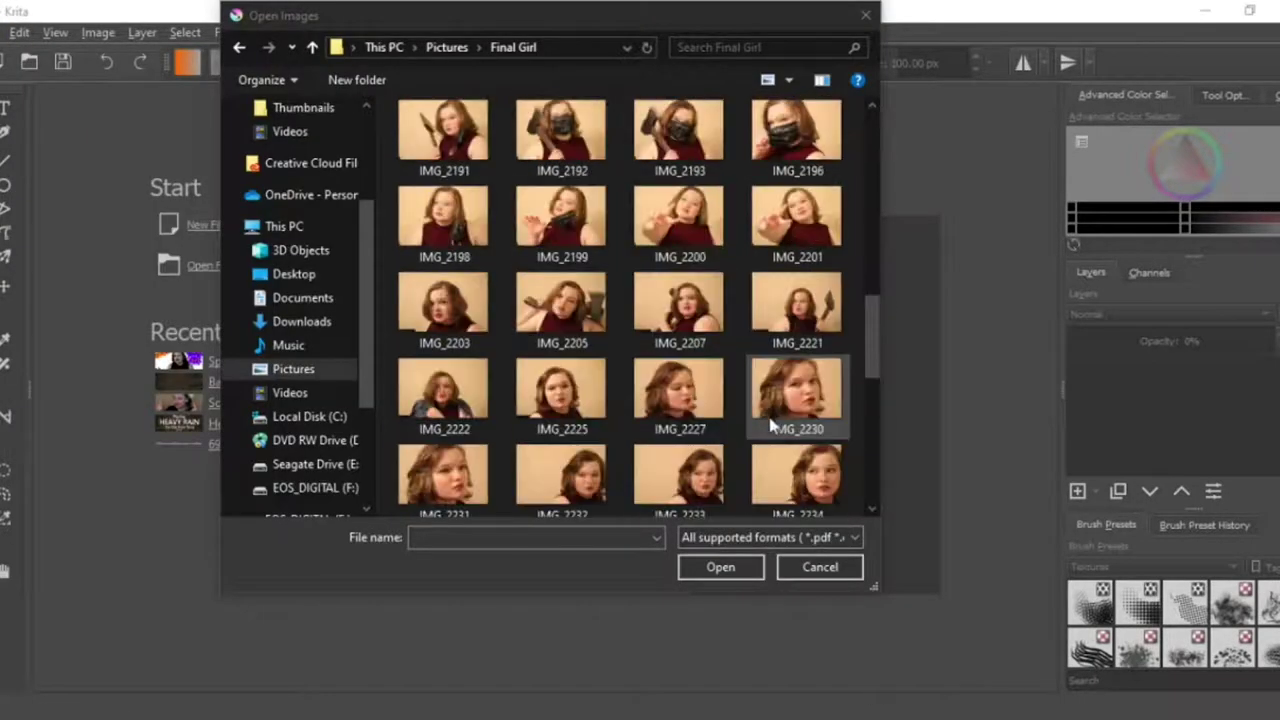
pyautogui.scroll(5, 679, 457)
pyautogui.scroll(-3, 679, 457)
pyautogui.click(750, 571)
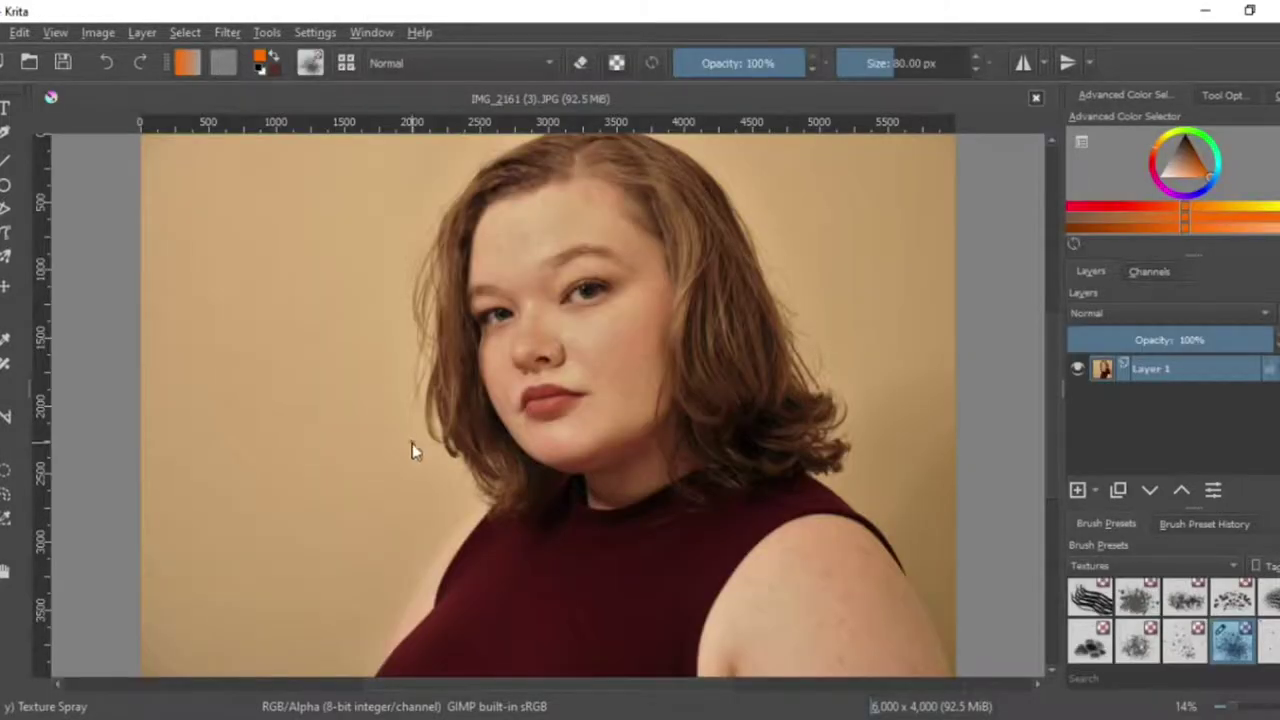
# Add a new paint layer above the portrait for retouching the larger eye.
pyautogui.scroll(8, 612, 292)
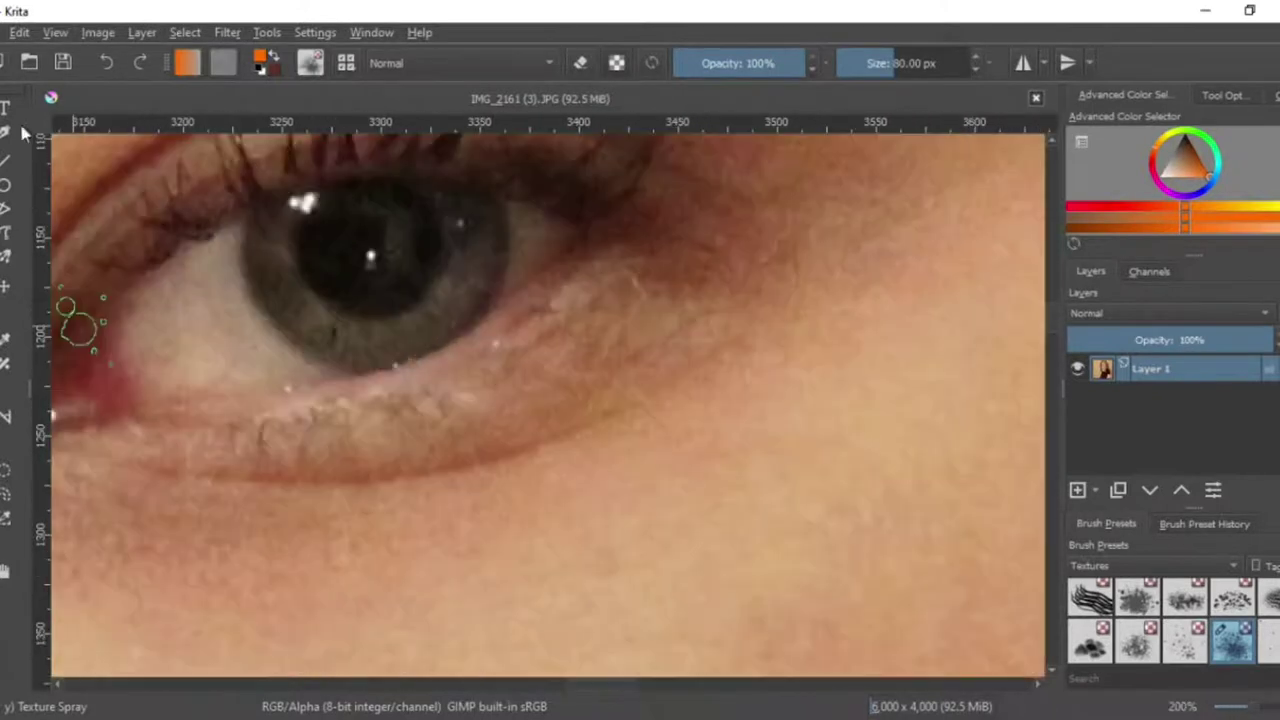
pyautogui.click(142, 34)
pyautogui.moveTo(190, 125)
pyautogui.click(521, 127)
# Paint the whole opening of the larger eye white with the Airbrush Soft brush, at 16.71 px for the outline and 33.80 px for the fill.
pyautogui.rightClick(257, 371)
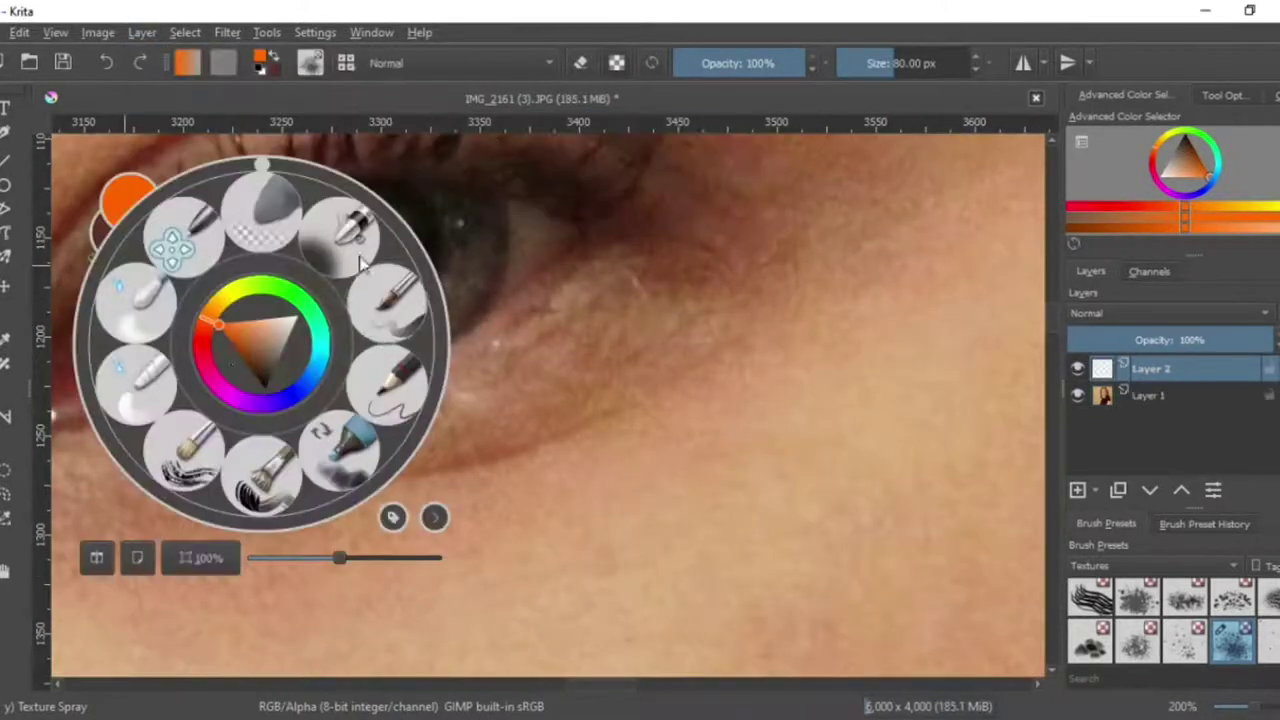
pyautogui.click(120, 355)
pyautogui.click(9, 340)
pyautogui.click(2, 161)
pyautogui.click(861, 68)
pyautogui.click(868, 55)
pyautogui.moveTo(127, 322)
pyautogui.mouseDown()
pyautogui.moveTo(225, 385)
pyautogui.moveTo(446, 334)
pyautogui.moveTo(557, 246)
pyautogui.mouseUp()
pyautogui.moveTo(136, 330)
pyautogui.mouseDown()
pyautogui.moveTo(137, 300)
pyautogui.moveTo(182, 254)
pyautogui.moveTo(292, 210)
pyautogui.moveTo(396, 190)
pyautogui.moveTo(522, 213)
pyautogui.moveTo(557, 233)
pyautogui.mouseUp()
pyautogui.moveTo(188, 372)
pyautogui.mouseDown()
pyautogui.moveTo(145, 322)
pyautogui.moveTo(212, 382)
pyautogui.moveTo(162, 295)
pyautogui.moveTo(236, 368)
pyautogui.moveTo(181, 276)
pyautogui.moveTo(246, 363)
pyautogui.moveTo(183, 309)
pyautogui.mouseUp()
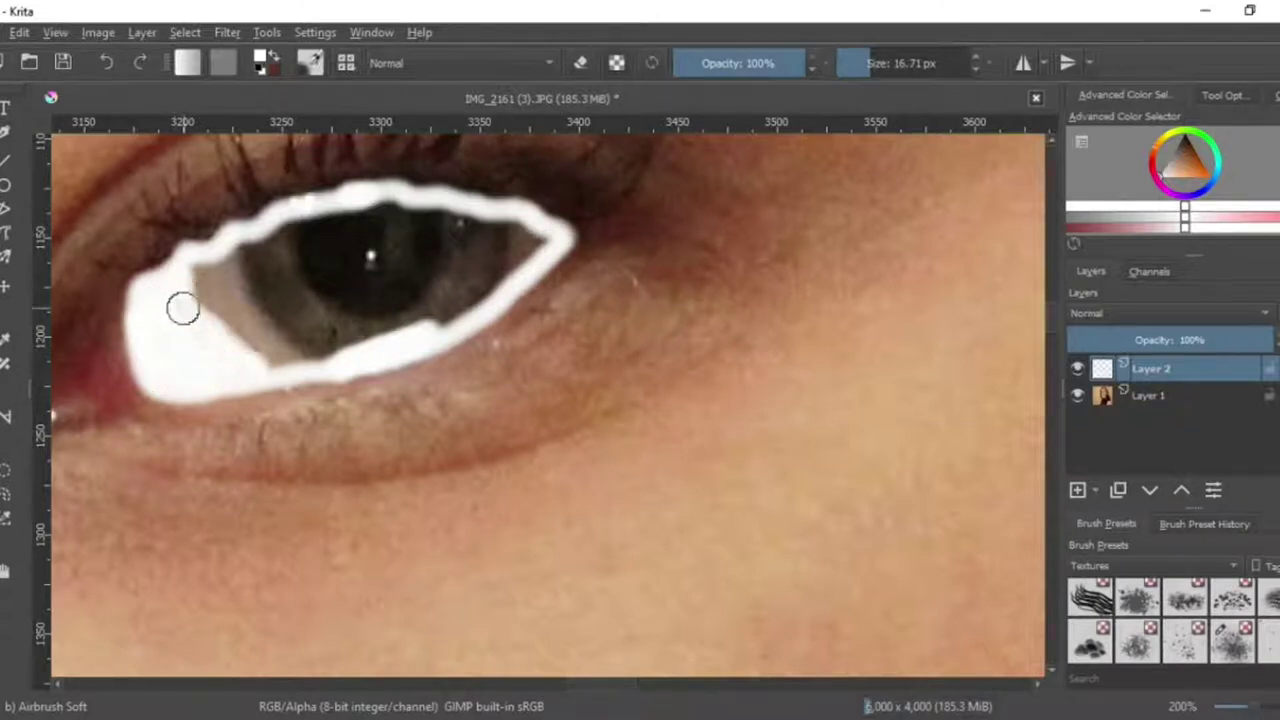
pyautogui.moveTo(200, 392)
pyautogui.mouseDown()
pyautogui.moveTo(331, 374)
pyautogui.moveTo(275, 380)
pyautogui.moveTo(181, 298)
pyautogui.moveTo(197, 272)
pyautogui.moveTo(205, 300)
pyautogui.moveTo(232, 263)
pyautogui.moveTo(226, 310)
pyautogui.moveTo(253, 361)
pyautogui.moveTo(280, 370)
pyautogui.moveTo(443, 320)
pyautogui.moveTo(338, 366)
pyautogui.moveTo(550, 242)
pyautogui.moveTo(491, 291)
pyautogui.moveTo(533, 237)
pyautogui.moveTo(524, 226)
pyautogui.moveTo(488, 218)
pyautogui.moveTo(517, 243)
pyautogui.moveTo(382, 208)
pyautogui.moveTo(480, 220)
pyautogui.moveTo(418, 315)
pyautogui.moveTo(248, 300)
pyautogui.moveTo(318, 324)
pyautogui.moveTo(364, 318)
pyautogui.moveTo(300, 286)
pyautogui.moveTo(360, 225)
pyautogui.moveTo(257, 257)
pyautogui.moveTo(362, 283)
pyautogui.mouseUp()
pyautogui.click(870, 63)
# Set the opacity of the white paint layer to 20%.
pyautogui.moveTo(1190, 341); pyautogui.dragTo(1097, 340)
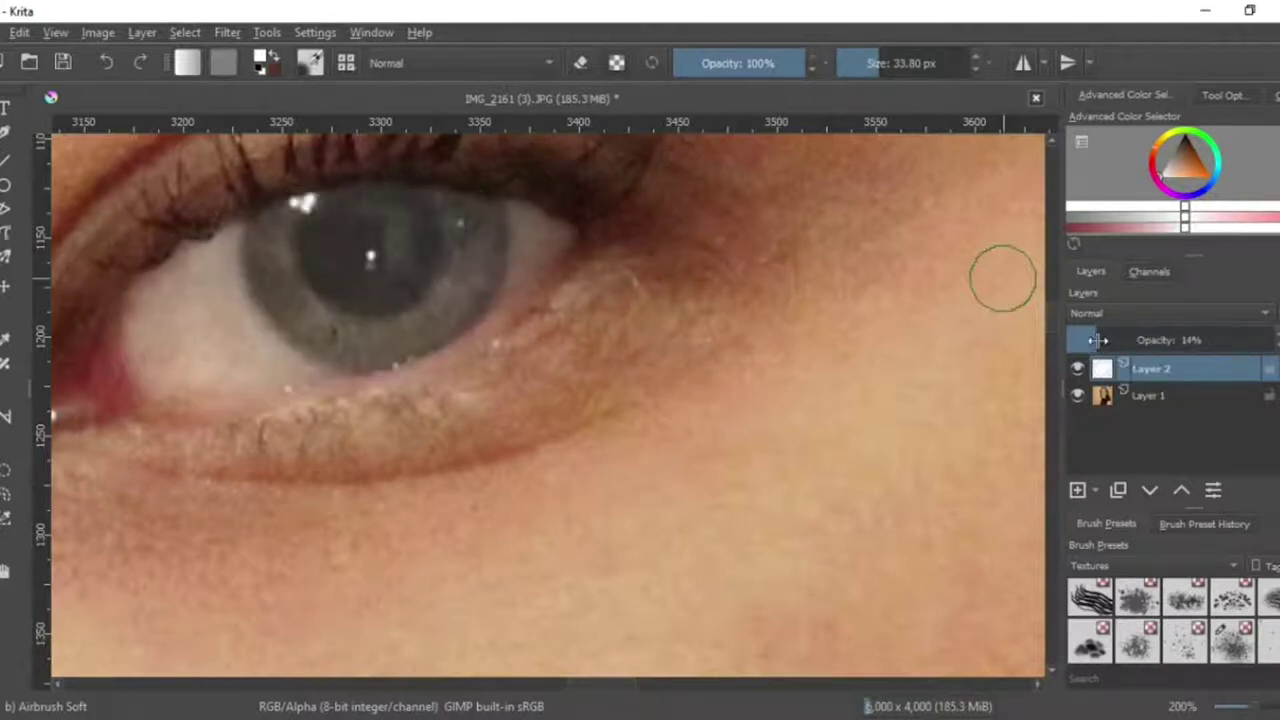
pyautogui.rightClick(1108, 340)
pyautogui.write('20')
pyautogui.press('Return')
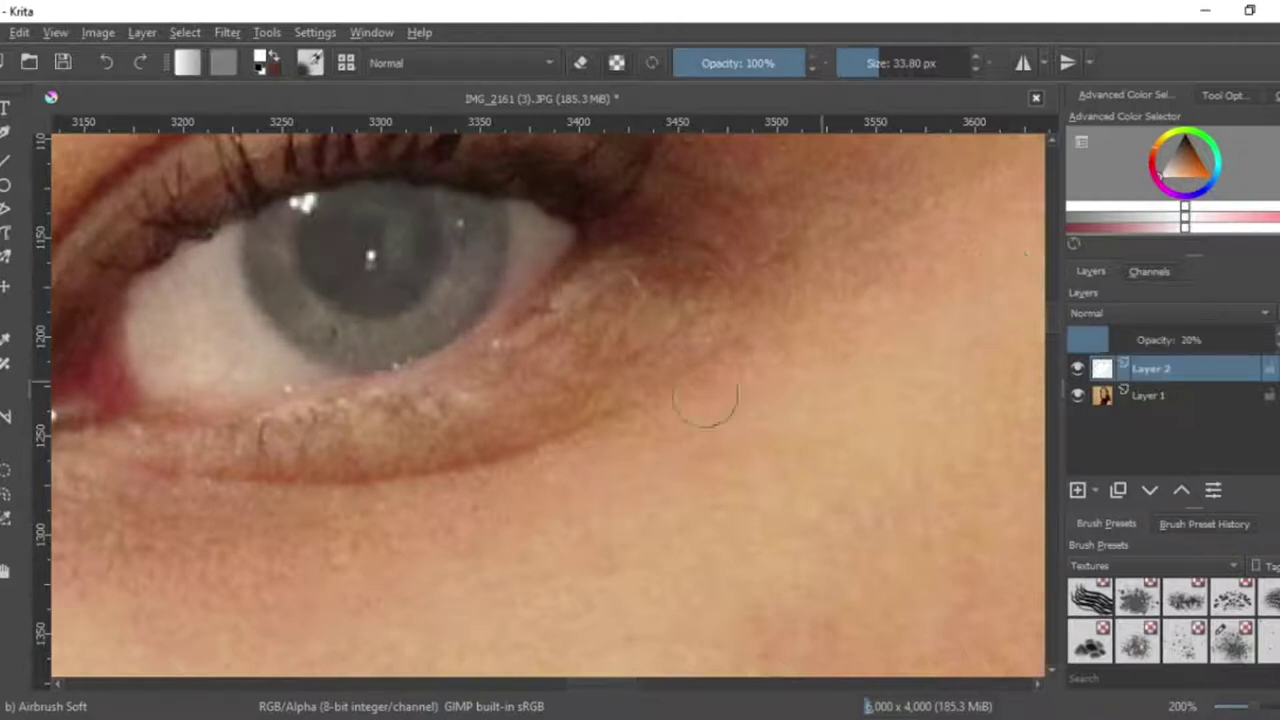
# Erase the white paint over the iris and pupil with the 60 px Eraser Soft brush, and compare with the layer hidden.
pyautogui.click(1150, 566)
pyautogui.click(1120, 458)
pyautogui.click(1190, 632)
pyautogui.moveTo(331, 251)
pyautogui.mouseDown()
pyautogui.moveTo(391, 233)
pyautogui.moveTo(342, 272)
pyautogui.moveTo(436, 213)
pyautogui.moveTo(396, 295)
pyautogui.moveTo(423, 288)
pyautogui.moveTo(451, 227)
pyautogui.moveTo(446, 272)
pyautogui.moveTo(357, 328)
pyautogui.moveTo(313, 284)
pyautogui.moveTo(290, 221)
pyautogui.moveTo(311, 284)
pyautogui.moveTo(429, 229)
pyautogui.mouseUp()
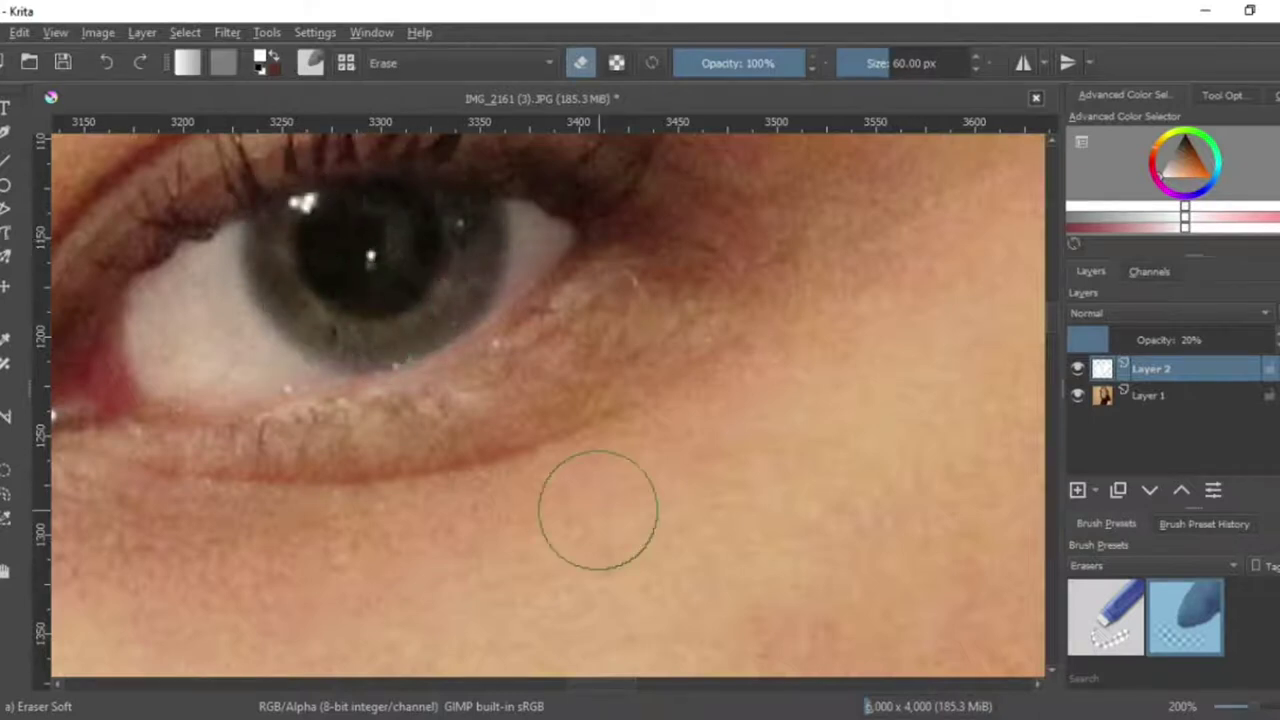
pyautogui.moveTo(619, 686); pyautogui.dragTo(621, 662)
pyautogui.click(1077, 369)
pyautogui.click(1077, 369)
# Whiten the other eye with the airbrush on the same layer and erase the paint from its iris with Eraser Soft.
pyautogui.scroll(-6, 593, 365)
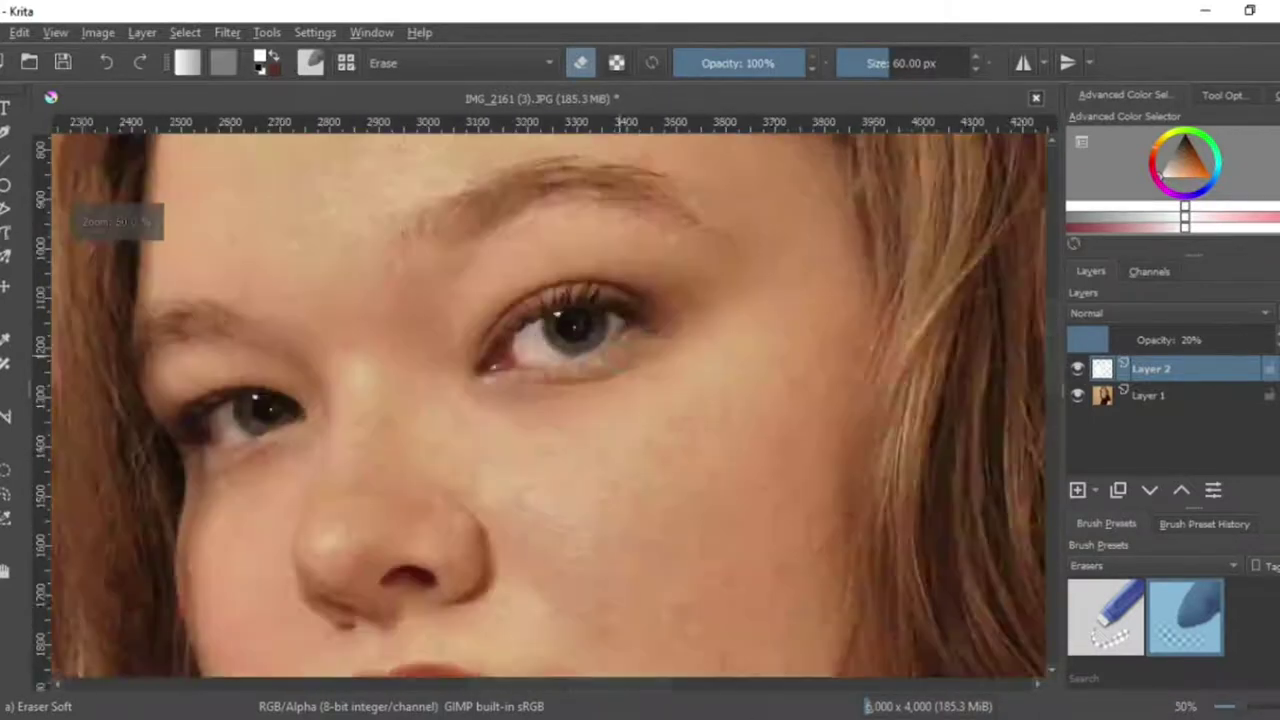
pyautogui.scroll(5, 440, 426)
pyautogui.moveTo(510, 684); pyautogui.dragTo(472, 681)
pyautogui.moveTo(1051, 367); pyautogui.dragTo(1051, 346)
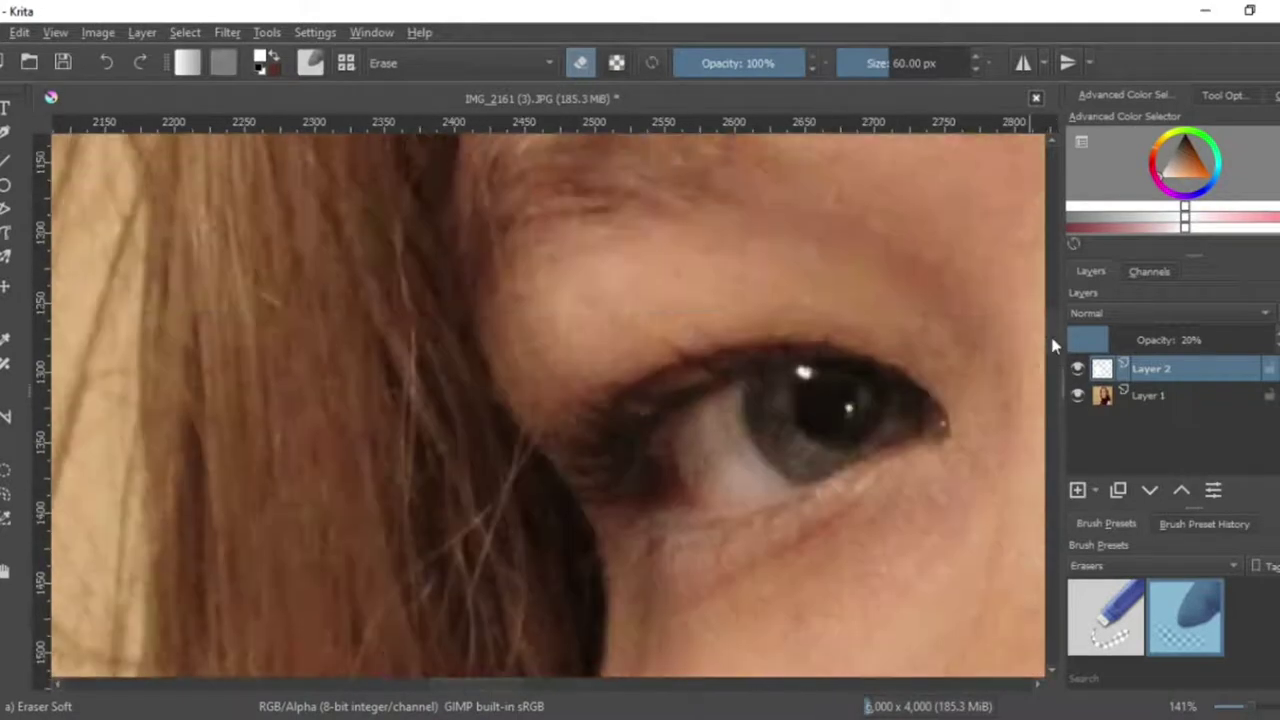
pyautogui.scroll(2, 780, 443)
pyautogui.rightClick(783, 418)
pyautogui.click(862, 300)
pyautogui.moveTo(651, 527)
pyautogui.mouseDown()
pyautogui.moveTo(800, 490)
pyautogui.moveTo(766, 491)
pyautogui.moveTo(677, 357)
pyautogui.moveTo(620, 505)
pyautogui.moveTo(654, 465)
pyautogui.mouseUp()
pyautogui.click(1185, 617)
pyautogui.moveTo(832, 464)
pyautogui.mouseDown()
pyautogui.moveTo(849, 449)
pyautogui.moveTo(806, 419)
pyautogui.mouseUp()
# Sample the dark iris colour of the smaller eye and add another new paint layer on top.
pyautogui.click(5, 340)
pyautogui.click(780, 416)
pyautogui.click(849, 461)
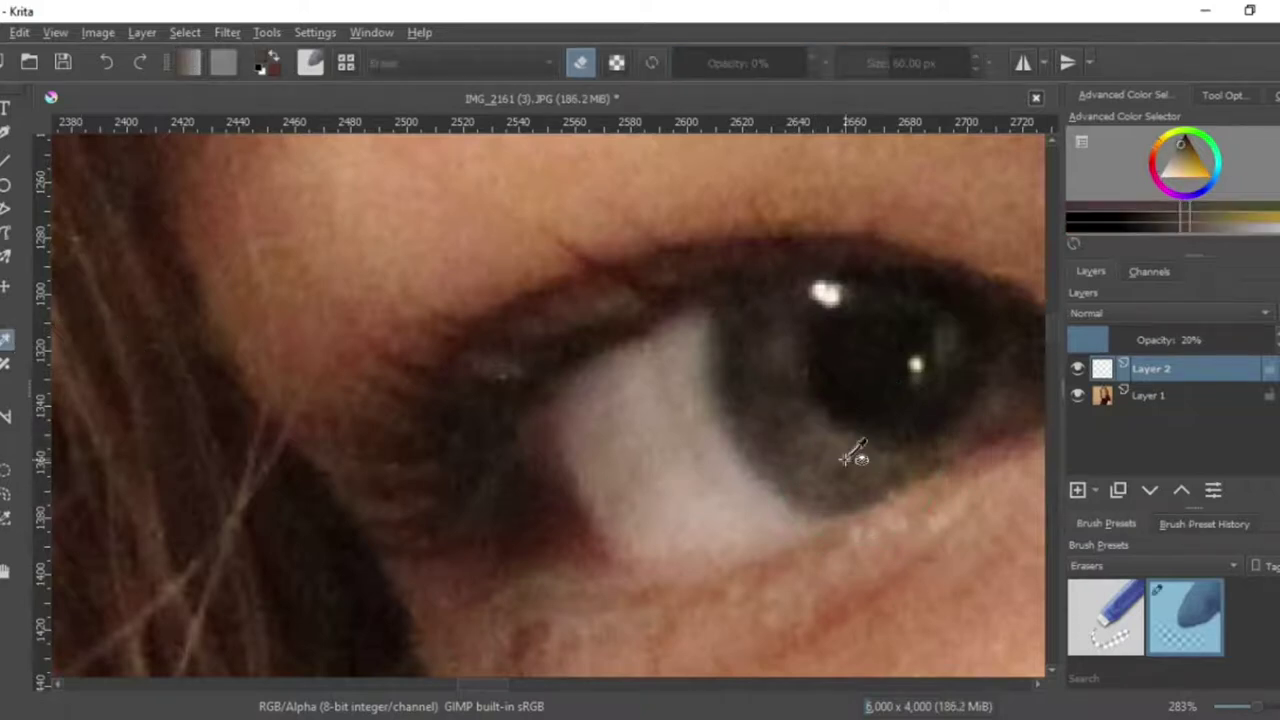
pyautogui.click(141, 32)
pyautogui.moveTo(171, 129)
pyautogui.click(500, 125)
pyautogui.scroll(-5, 646, 359)
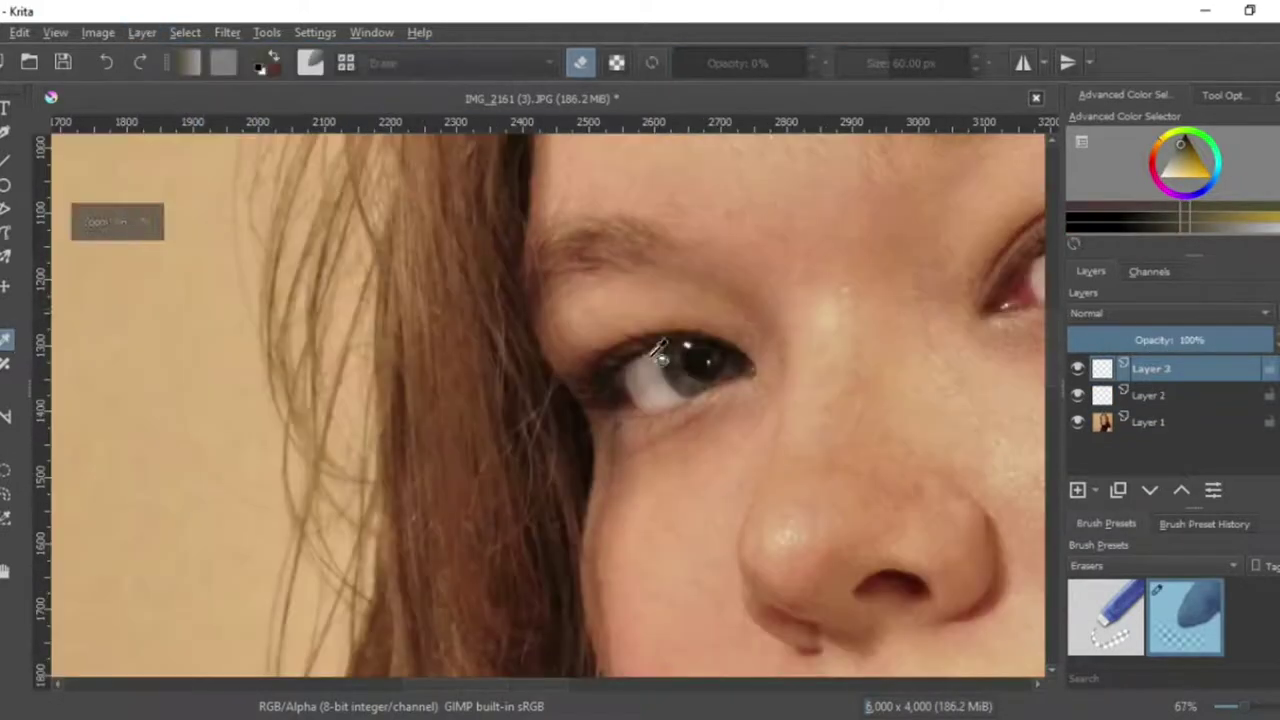
pyautogui.press('e')
pyautogui.press('b')
pyautogui.moveTo(660, 178); pyautogui.dragTo(1042, 470)
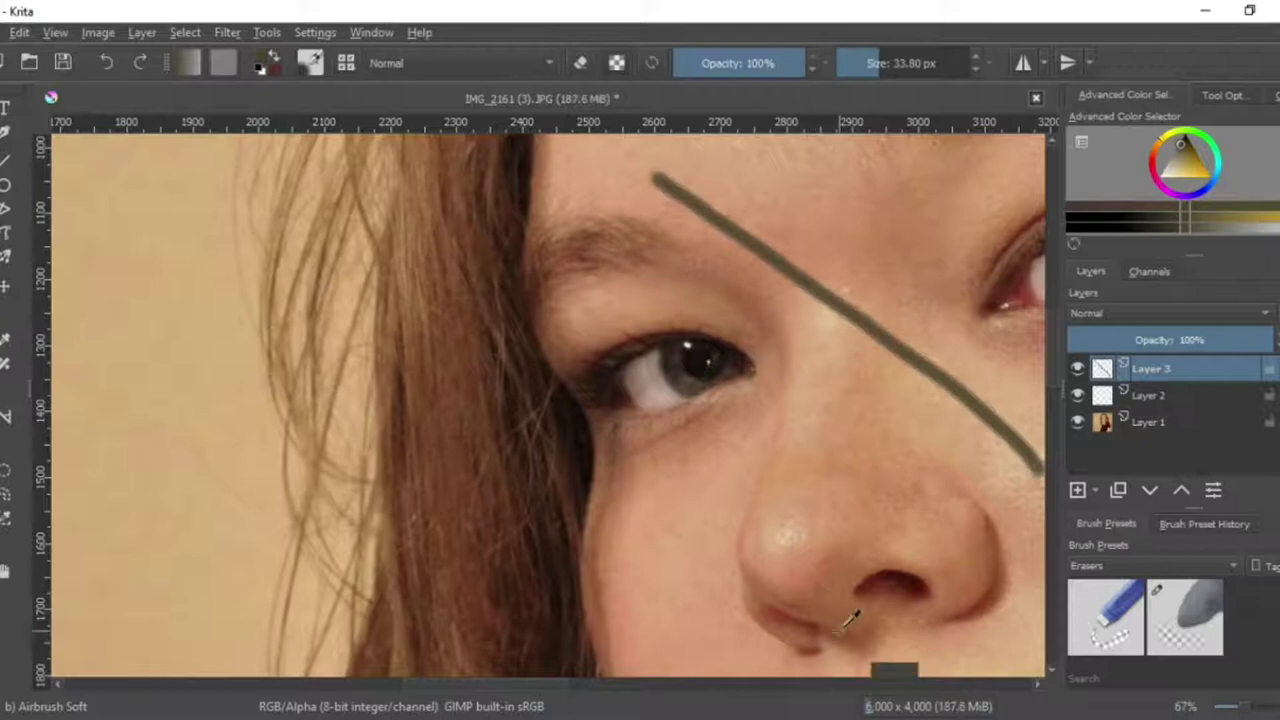
pyautogui.hotkey('ctrl', 'z')
# On Layer 2, paint over the pupil of the larger eye in black with the Airbrush Soft brush.
pyautogui.moveTo(520, 688); pyautogui.dragTo(606, 688)
pyautogui.click(1250, 395)
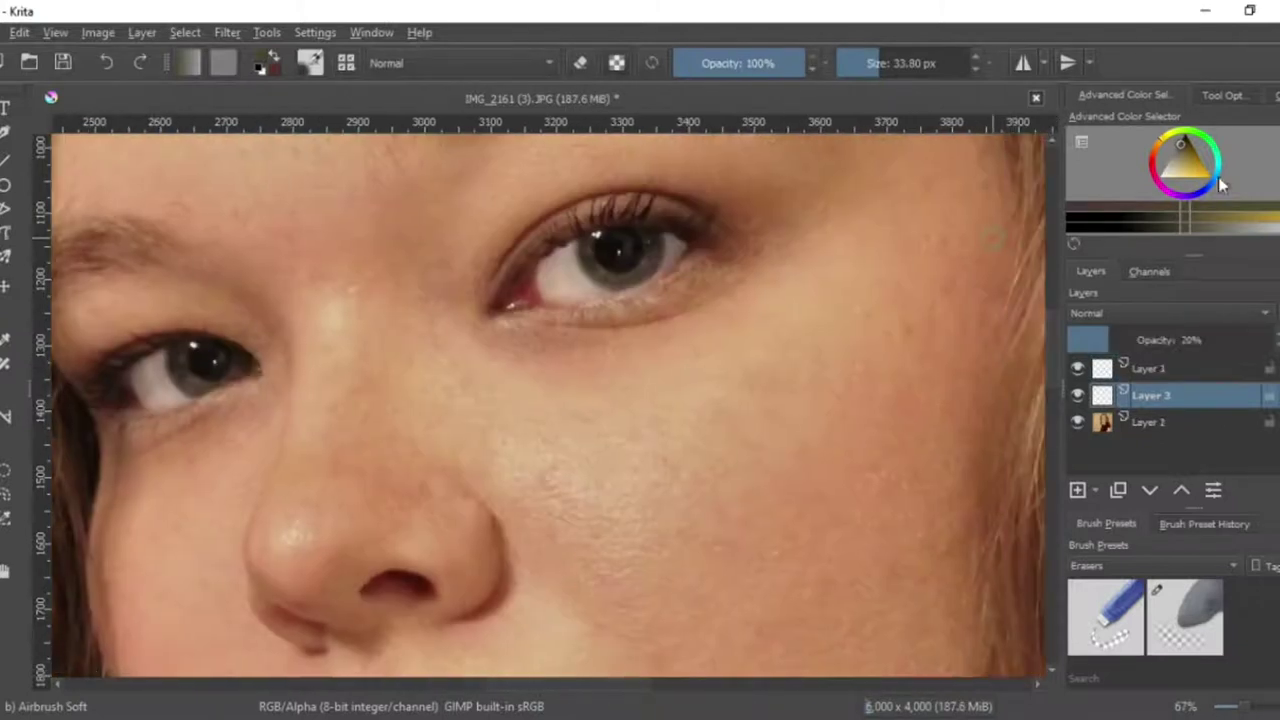
pyautogui.click(1186, 138)
pyautogui.scroll(4, 577, 357)
pyautogui.scroll(1, 577, 357)
pyautogui.moveTo(1060, 312); pyautogui.dragTo(1051, 300)
pyautogui.moveTo(765, 306)
pyautogui.mouseDown()
pyautogui.moveTo(927, 378)
pyautogui.moveTo(890, 350)
pyautogui.moveTo(910, 391)
pyautogui.moveTo(904, 451)
pyautogui.mouseUp()
# Paint over the pupil of the smaller eye in black on the same layer, and view both eyes together.
pyautogui.moveTo(570, 686); pyautogui.dragTo(481, 706)
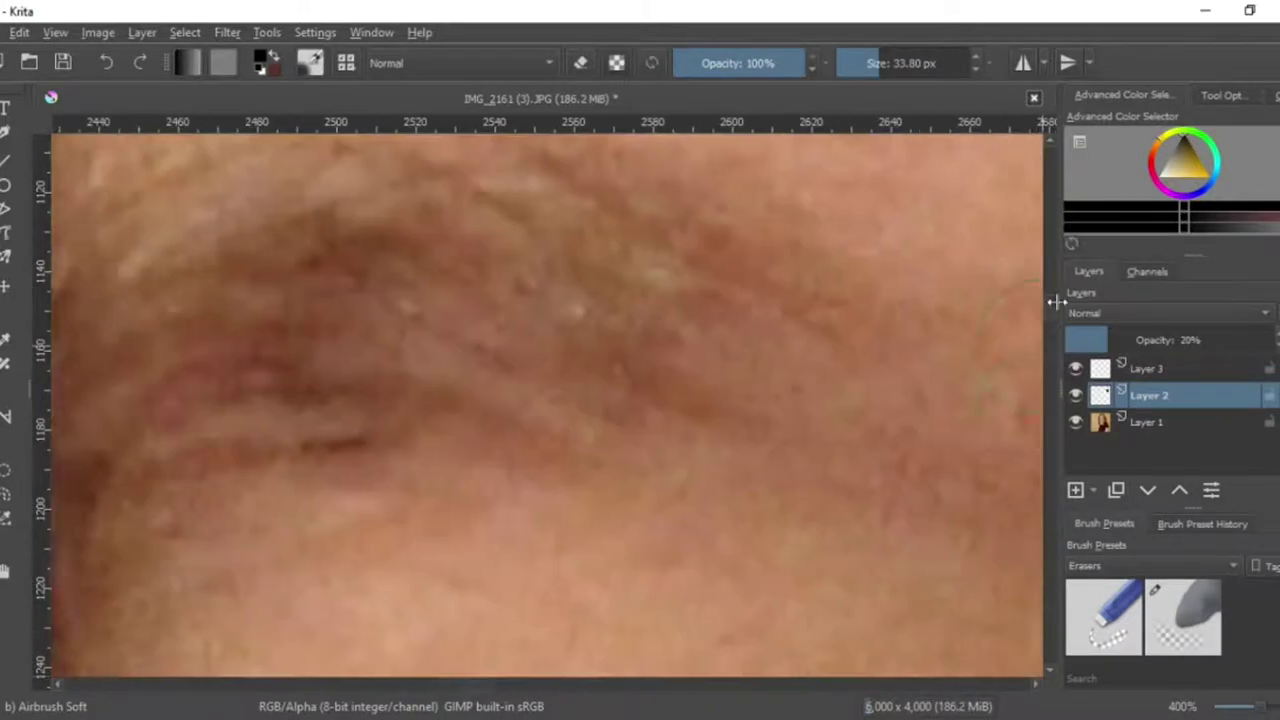
pyautogui.moveTo(1051, 311); pyautogui.dragTo(1051, 329)
pyautogui.moveTo(476, 687); pyautogui.dragTo(498, 691)
pyautogui.moveTo(363, 306)
pyautogui.mouseDown()
pyautogui.moveTo(457, 274)
pyautogui.moveTo(492, 300)
pyautogui.moveTo(490, 362)
pyautogui.mouseUp()
pyautogui.scroll(-6, 314, 529)
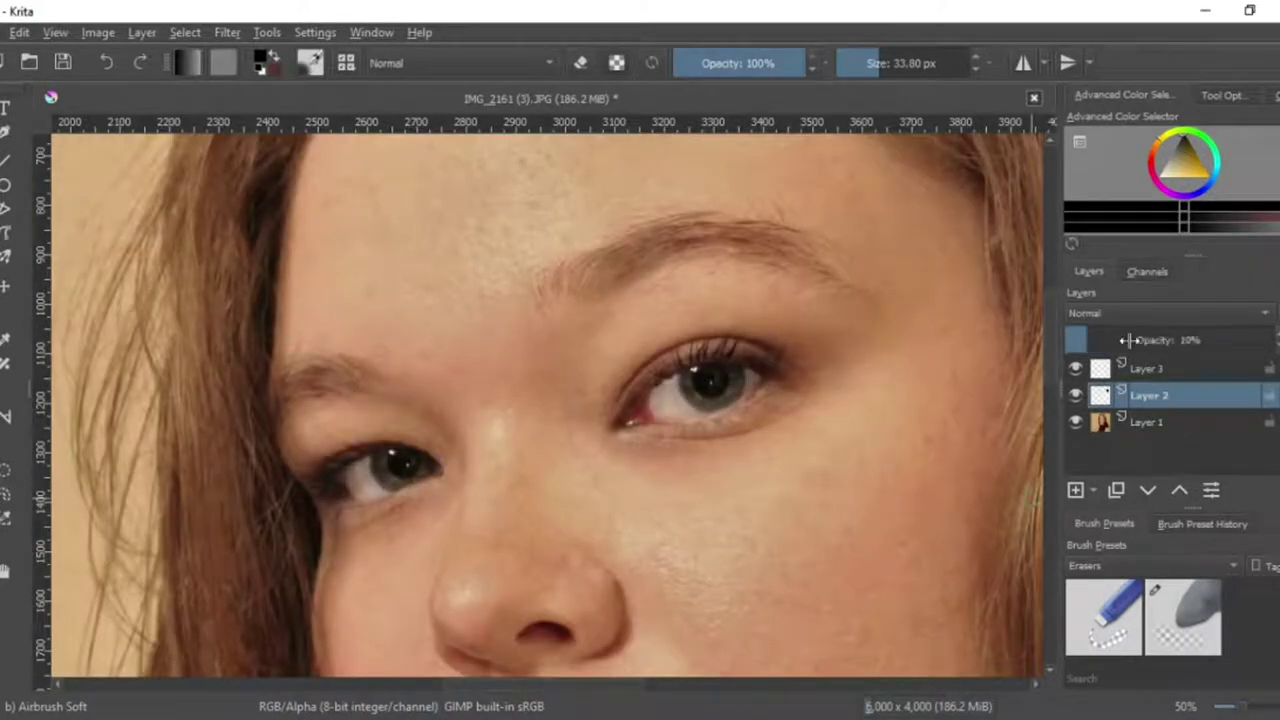
# Above Layer 3, add a text object reading "The" and "Final Girl" on two lines.
pyautogui.scroll(-4, 790, 404)
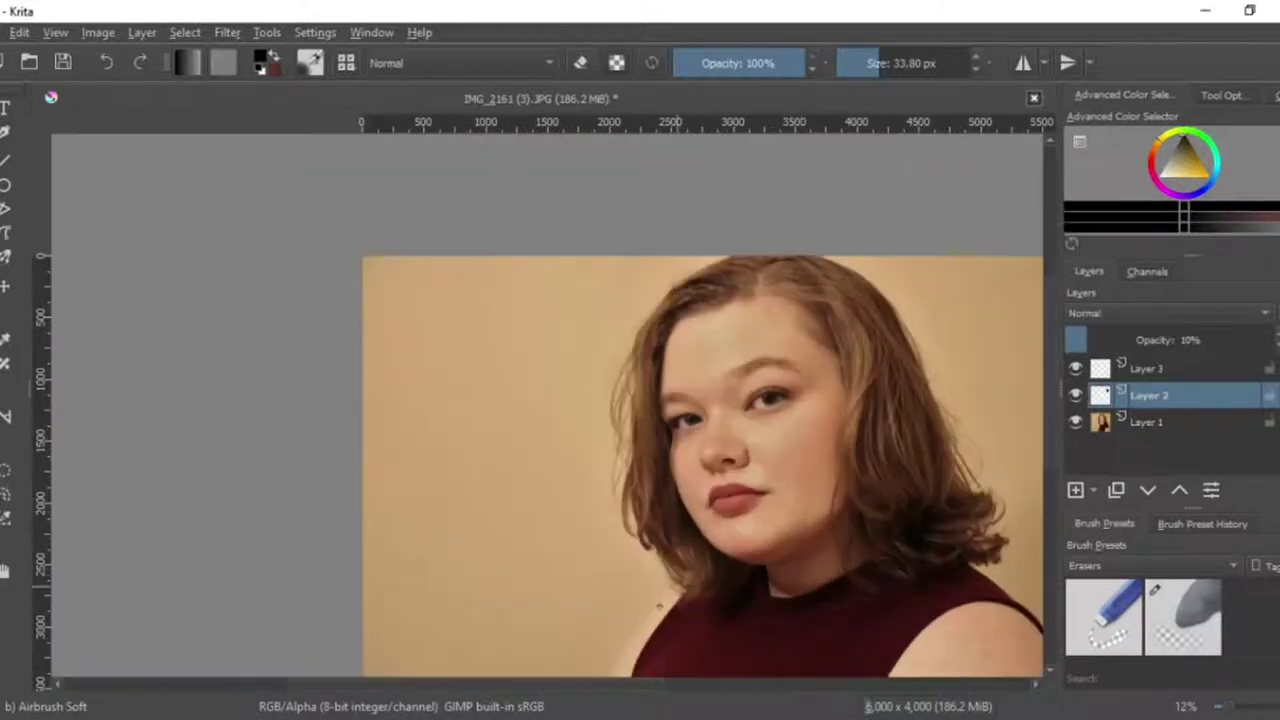
pyautogui.moveTo(554, 685); pyautogui.dragTo(599, 685)
pyautogui.moveTo(1050, 338); pyautogui.dragTo(1053, 386)
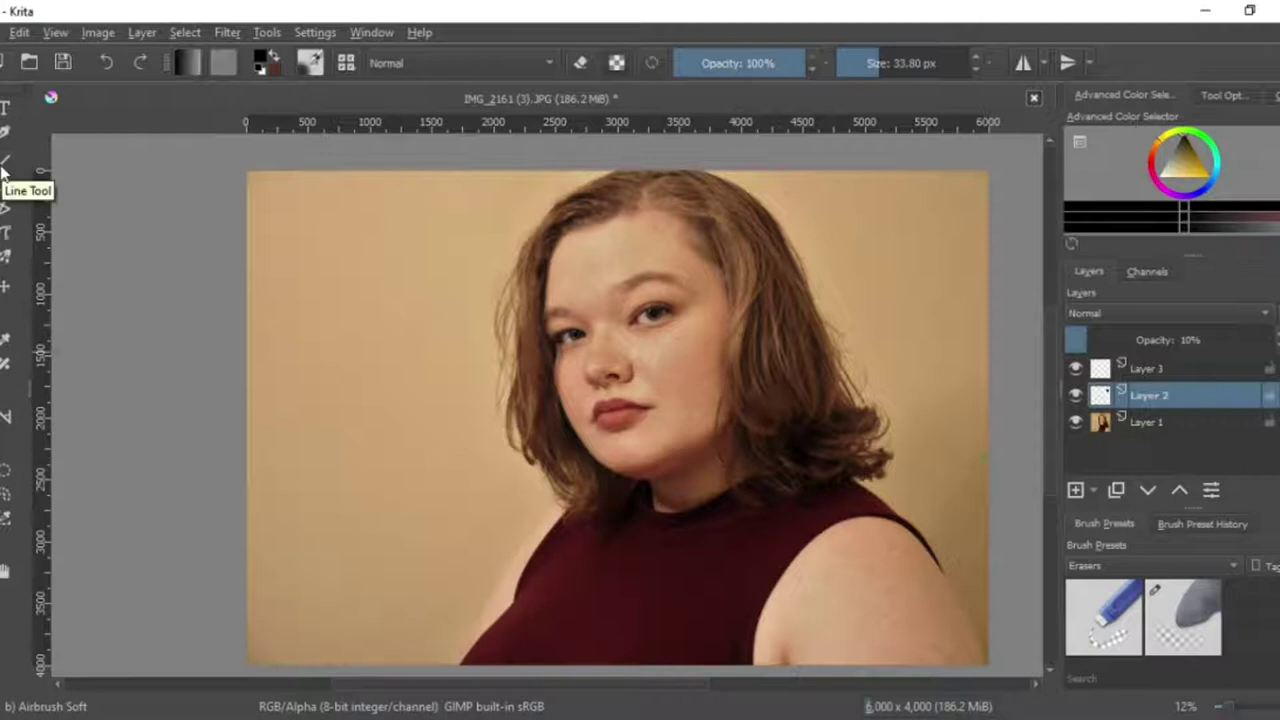
pyautogui.click(1146, 369)
pyautogui.click(8, 109)
pyautogui.moveTo(299, 249); pyautogui.dragTo(898, 514)
pyautogui.write('New')
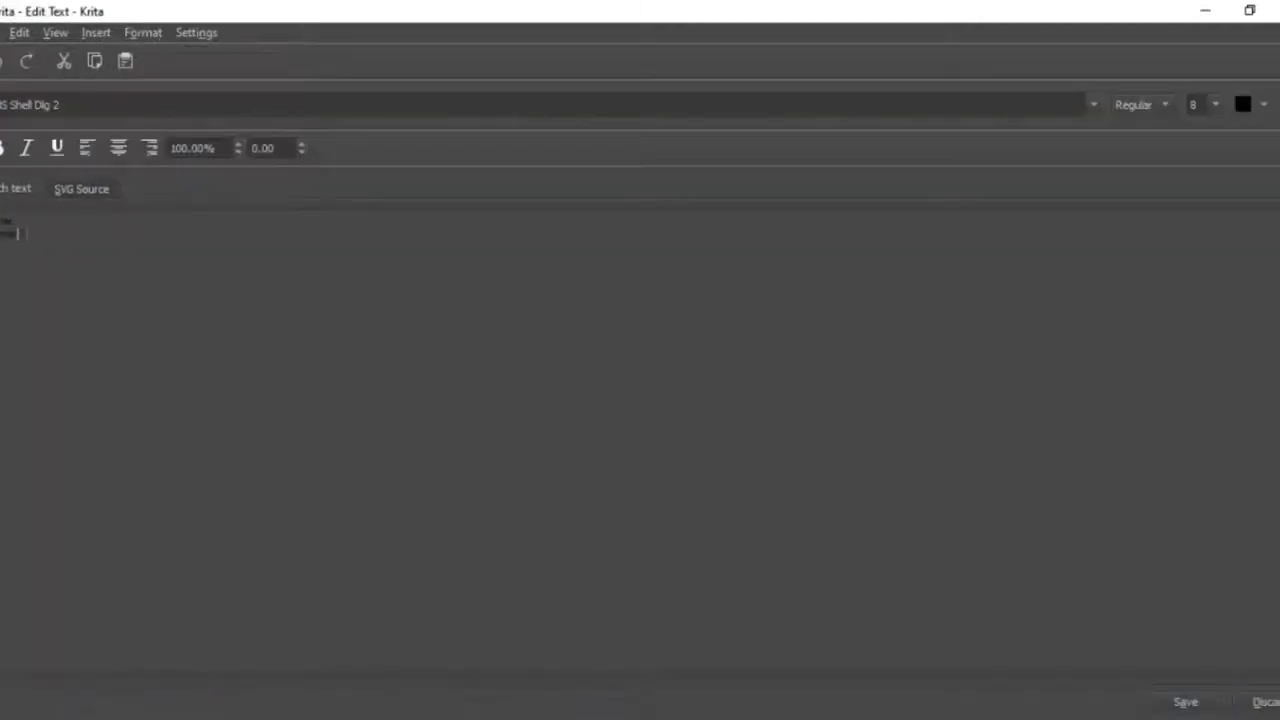
# Centre both lines of the text and set its font to Chiller.
pyautogui.hotkey('ctrl', 'a')
pyautogui.click(118, 148)
pyautogui.tripleClick(881, 106)
pyautogui.write('Chi')
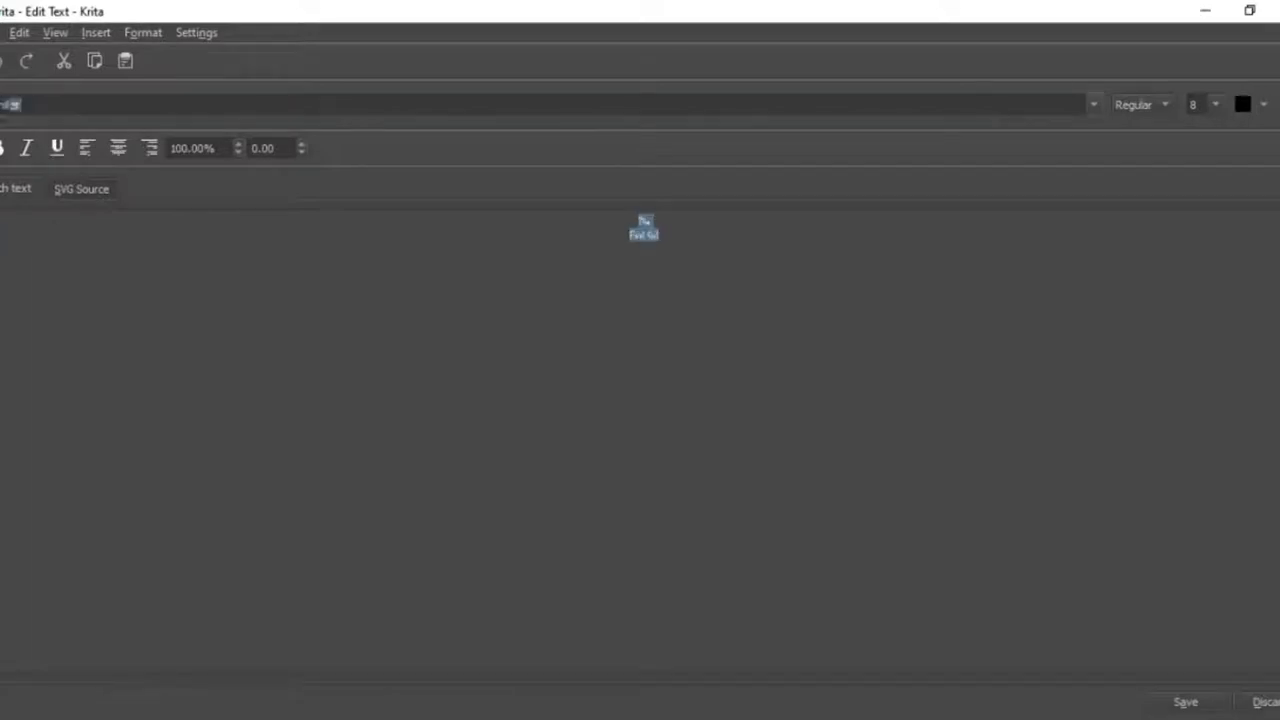
# Colour the text dark maroon, set its font size to 220 and save it to the canvas.
pyautogui.click(1264, 104)
pyautogui.click(1256, 152)
pyautogui.click(1195, 104)
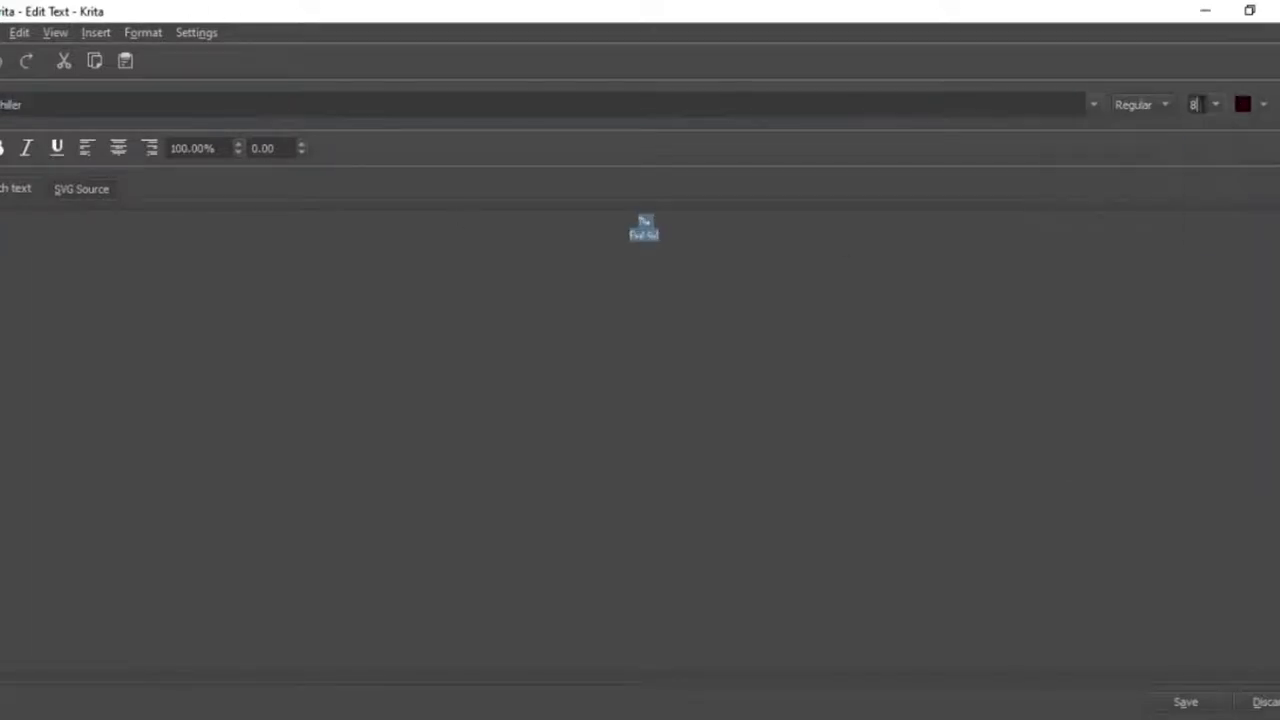
pyautogui.write('200')
pyautogui.press('Return')
pyautogui.click(1200, 701)
# Reopen the title text and recolour both lines a slightly brighter blood red.
pyautogui.click(6, 108)
pyautogui.doubleClick(354, 285)
pyautogui.hotkey('ctrl', 'a')
pyautogui.click(1264, 104)
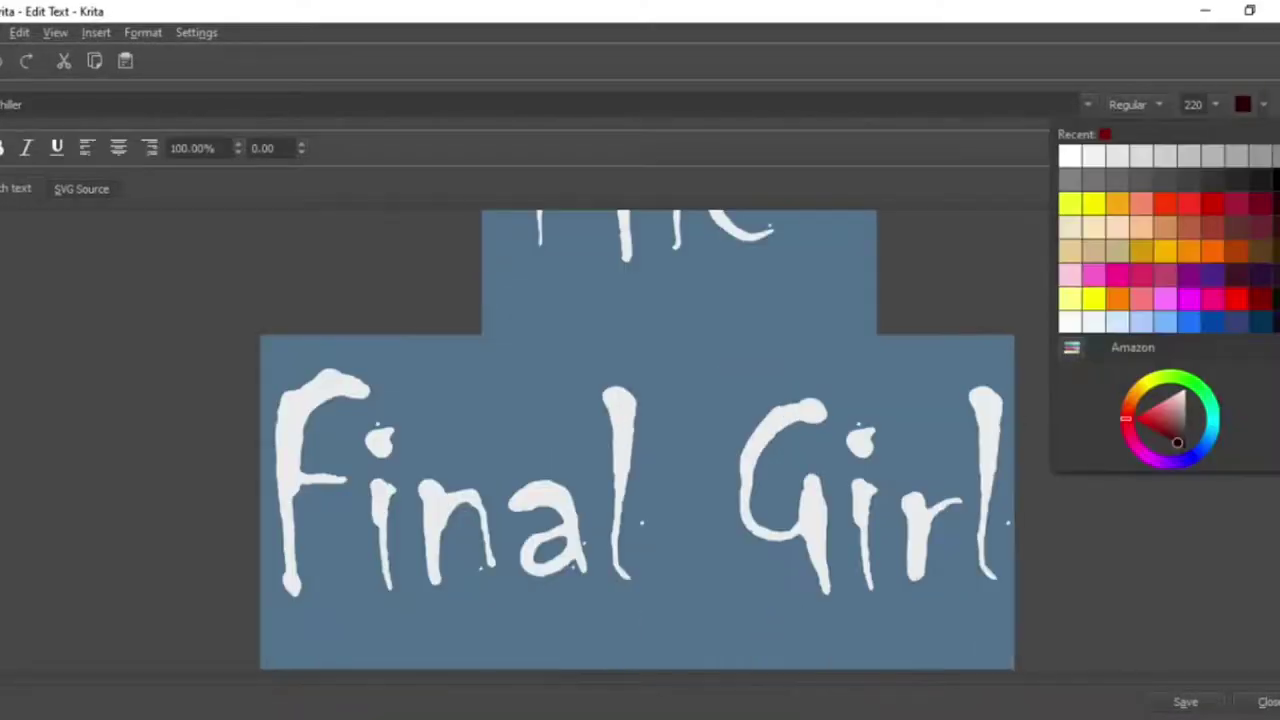
pyautogui.click(1127, 414)
pyautogui.moveTo(1006, 560); pyautogui.dragTo(294, 206)
pyautogui.click(1264, 106)
pyautogui.click(963, 380)
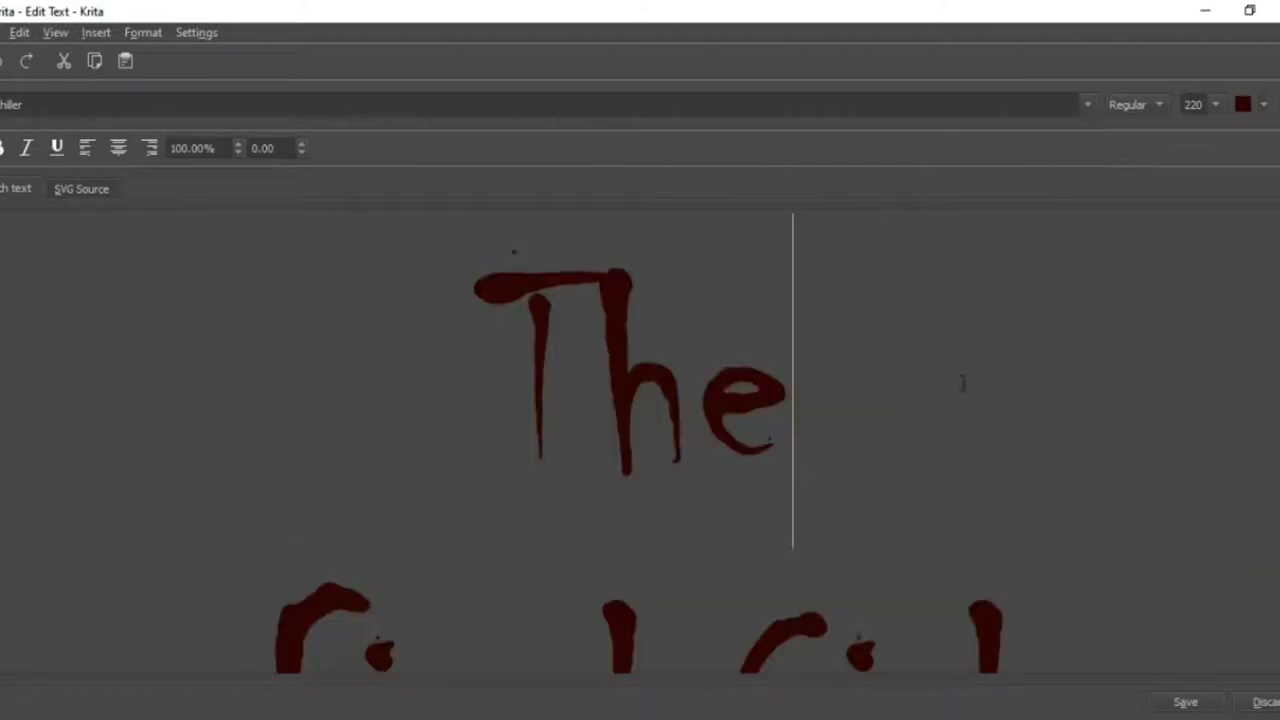
pyautogui.hotkey('ctrl', 'a')
pyautogui.click(1264, 104)
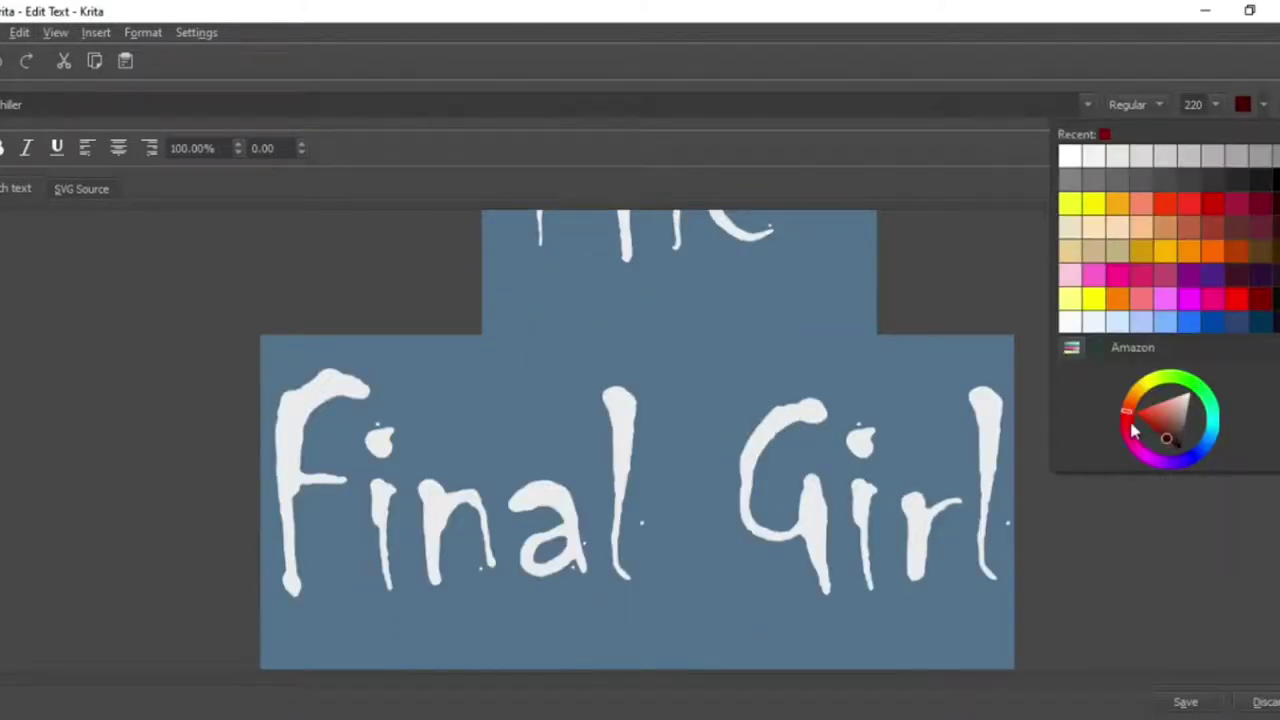
pyautogui.click(1013, 408)
# Set the font size of the whole title to 520 and save the text.
pyautogui.hotkey('ctrl', 'a')
pyautogui.doubleClick(1193, 106)
pyautogui.write('520')
pyautogui.press('Return')
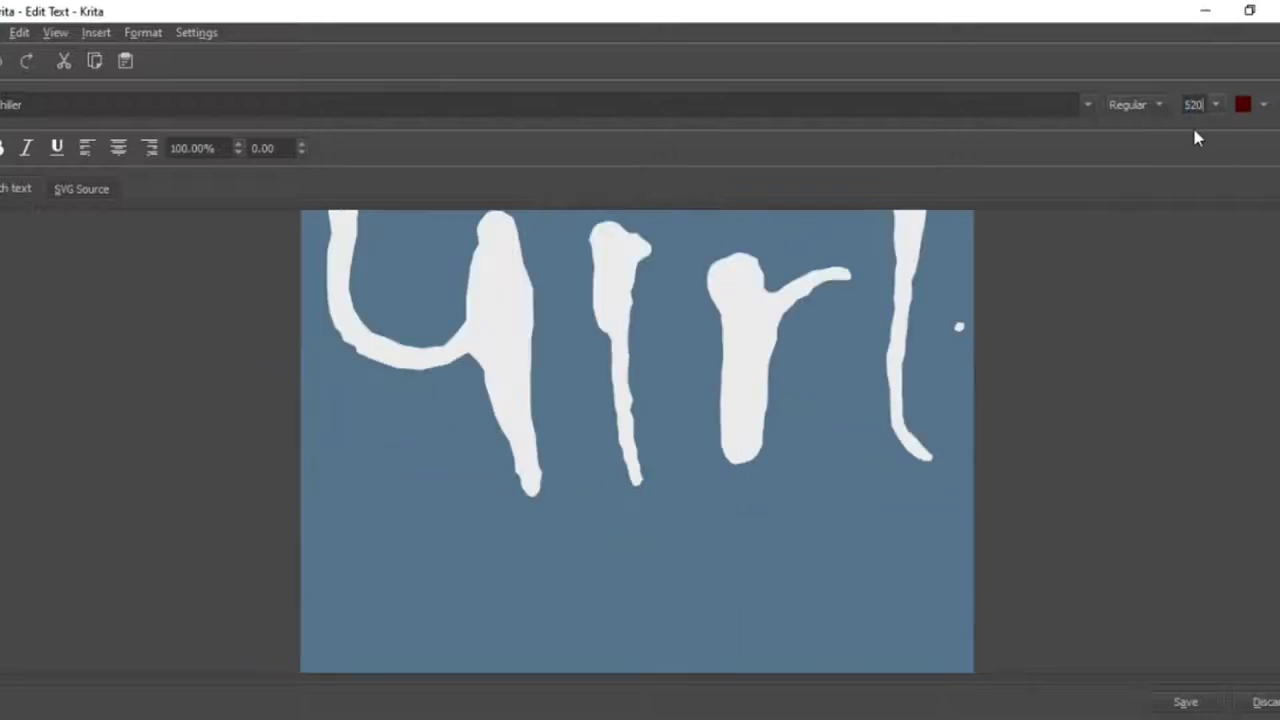
pyautogui.click(1187, 704)
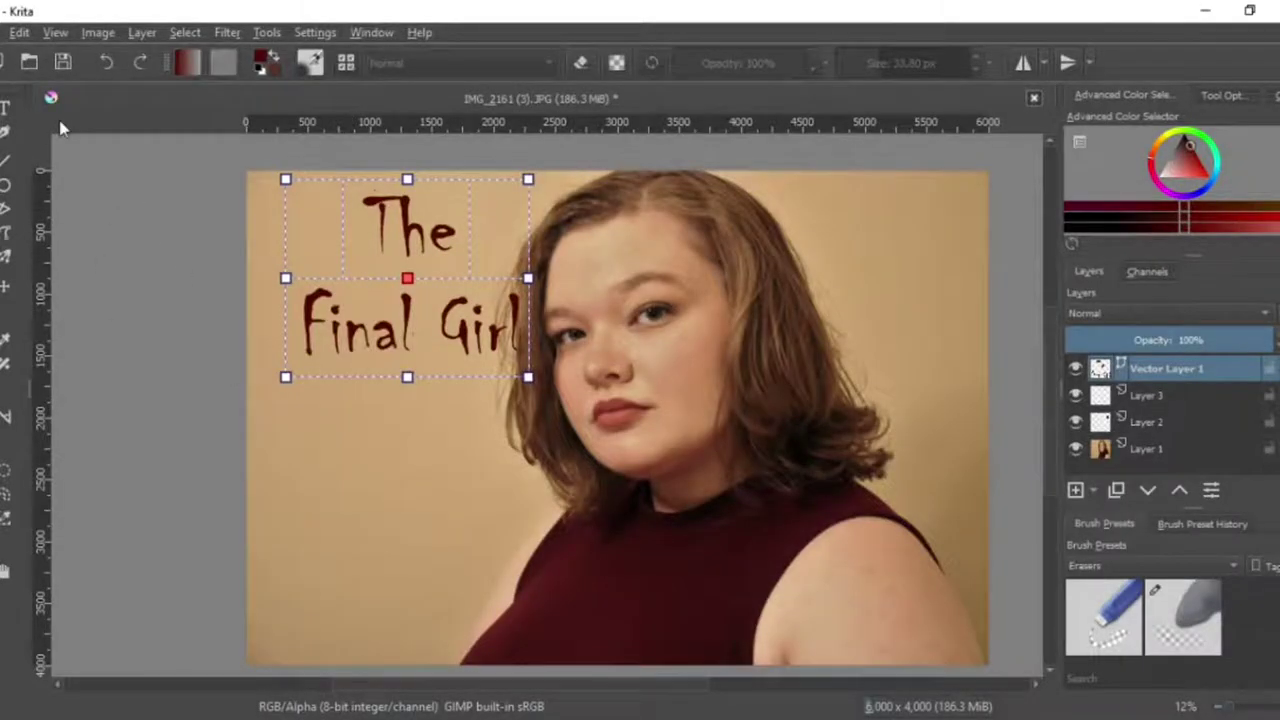
pyautogui.scroll(-4, 265, 315)
pyautogui.scroll(4, 334, 450)
pyautogui.moveTo(1049, 500); pyautogui.dragTo(1049, 349)
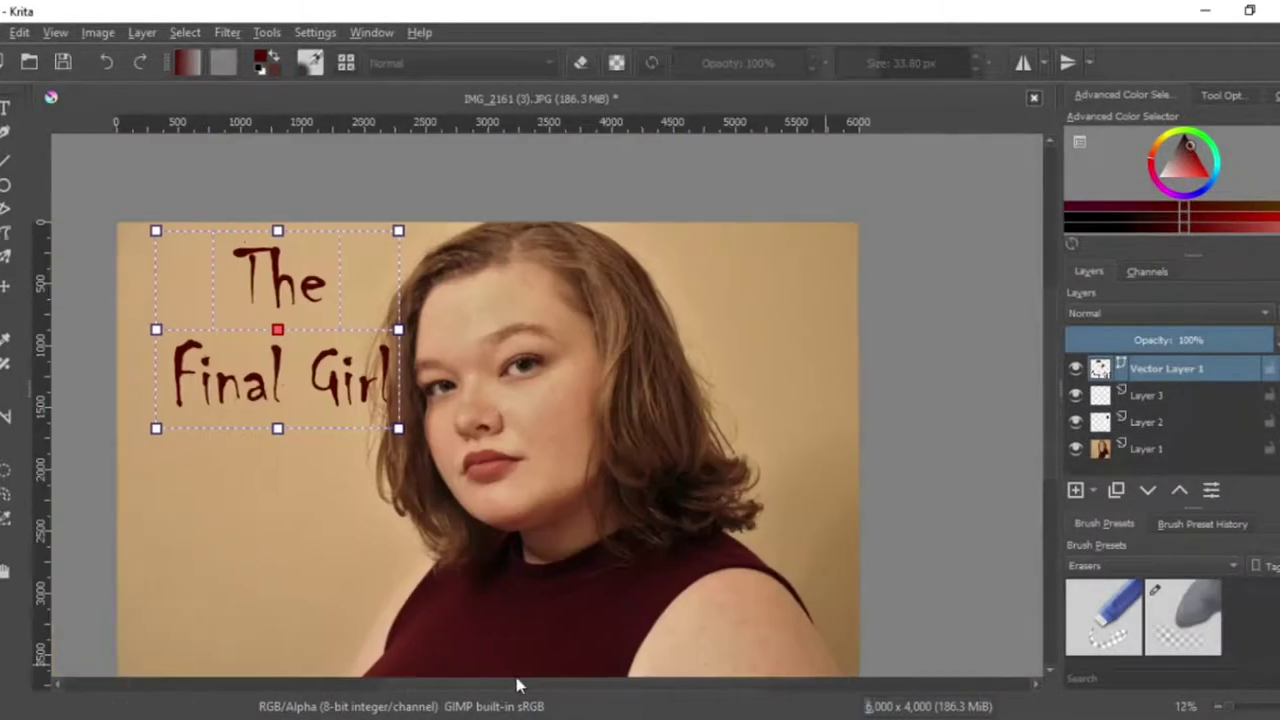
pyautogui.doubleClick(513, 367)
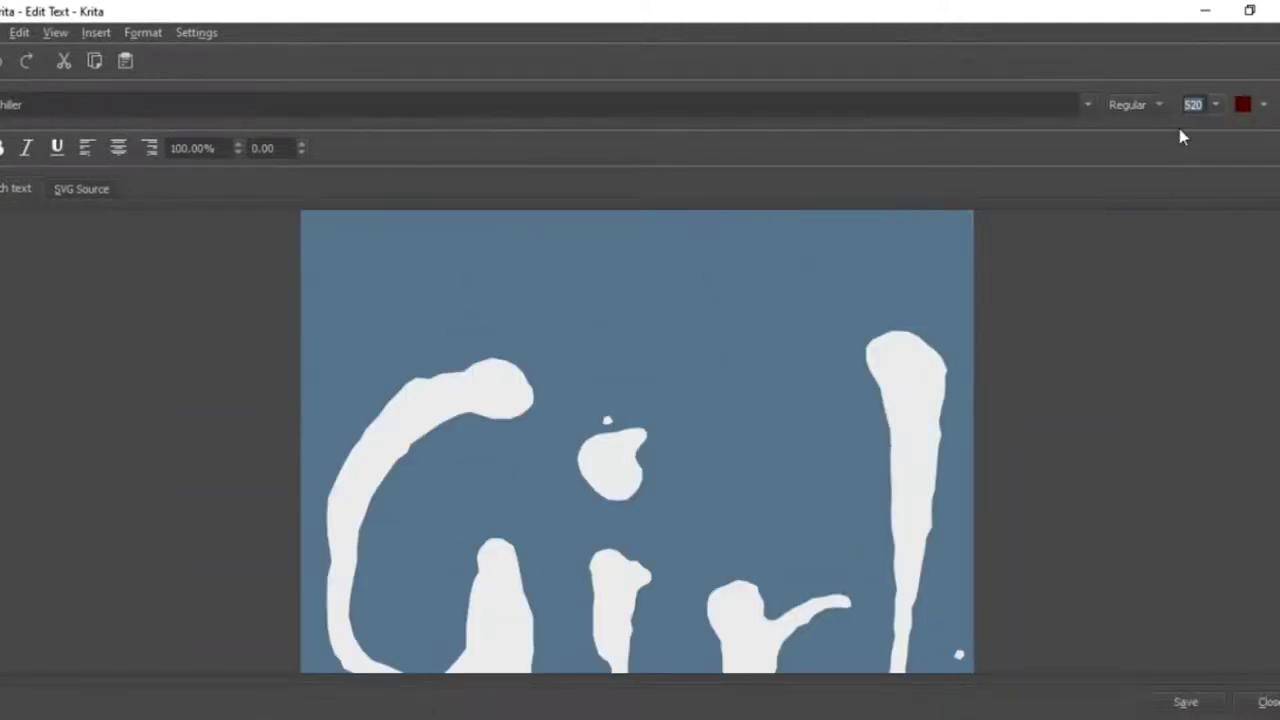
pyautogui.click(1190, 704)
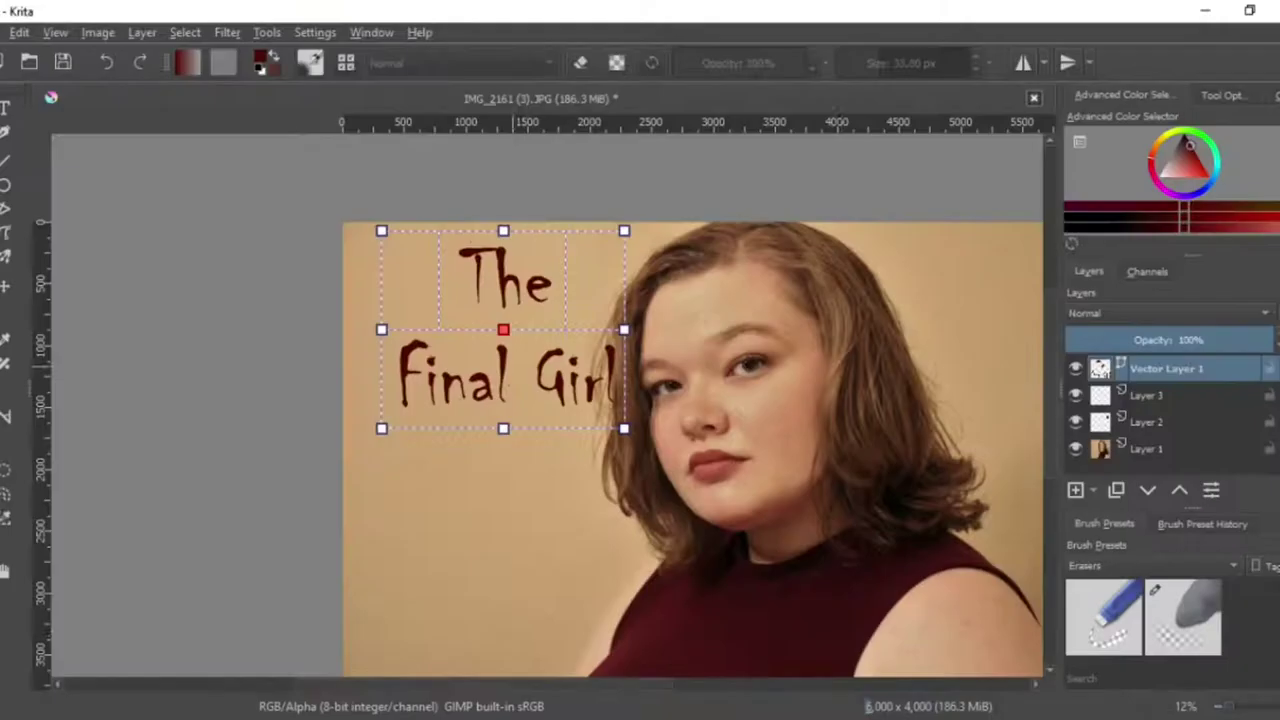
# Move the title lower and further left on the photo and enlarge its font size to 750.
pyautogui.click(4, 368)
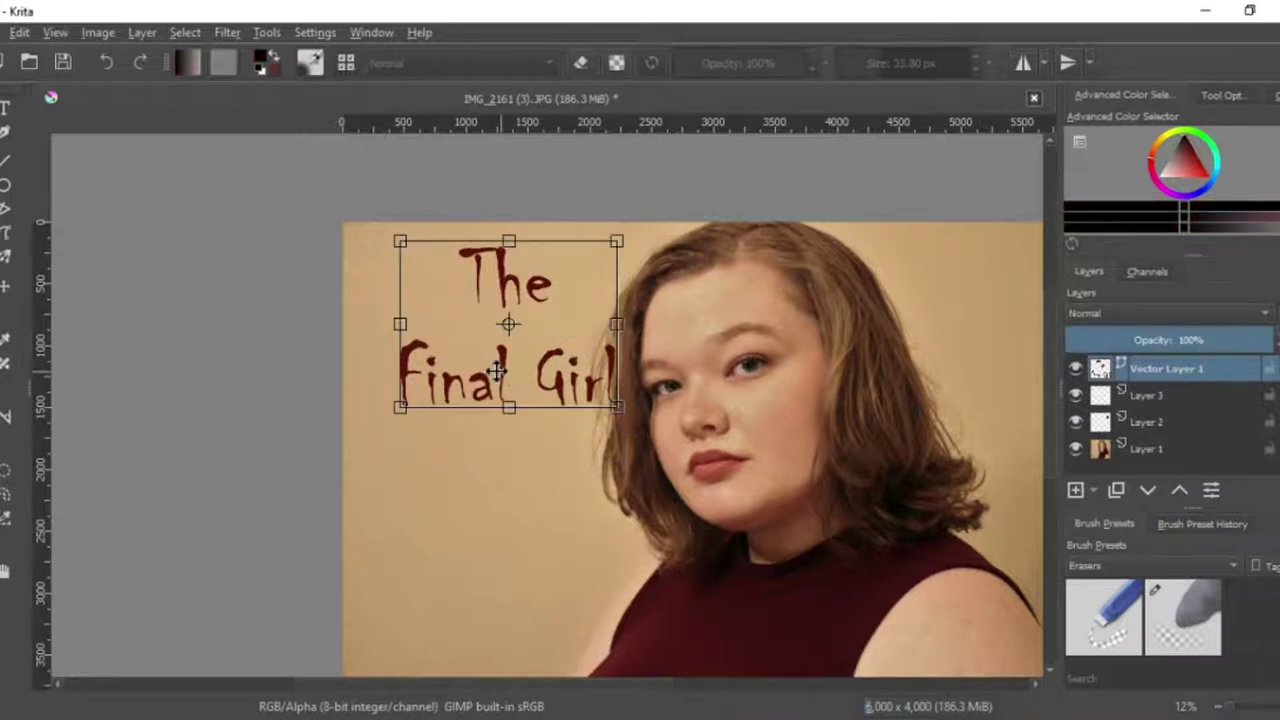
pyautogui.moveTo(497, 371); pyautogui.dragTo(440, 417)
pyautogui.click(4, 109)
pyautogui.doubleClick(472, 430)
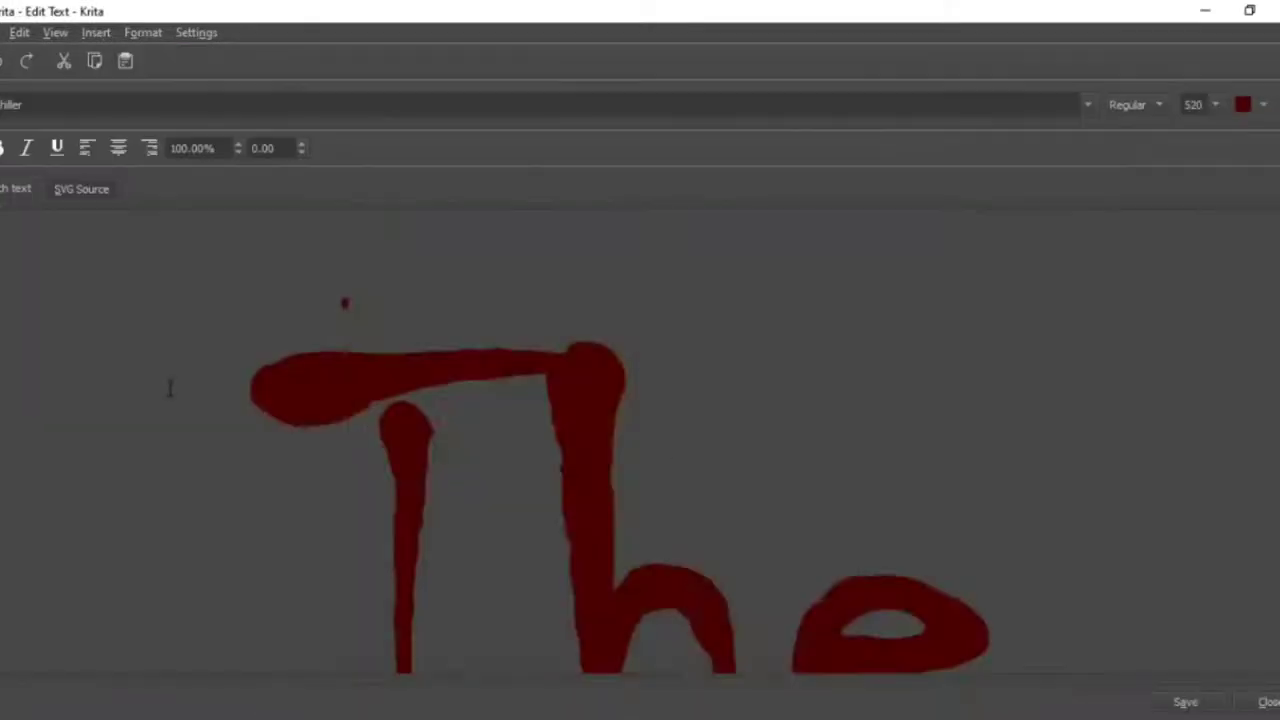
pyautogui.hotkey('ctrl', 'a')
pyautogui.write('750')
pyautogui.press('Return')
pyautogui.click(1185, 702)
pyautogui.click(1266, 702)
pyautogui.moveTo(537, 456)
pyautogui.mouseDown()
pyautogui.moveTo(509, 469)
pyautogui.moveTo(532, 451)
pyautogui.mouseUp()
pyautogui.moveTo(648, 685); pyautogui.dragTo(729, 687)
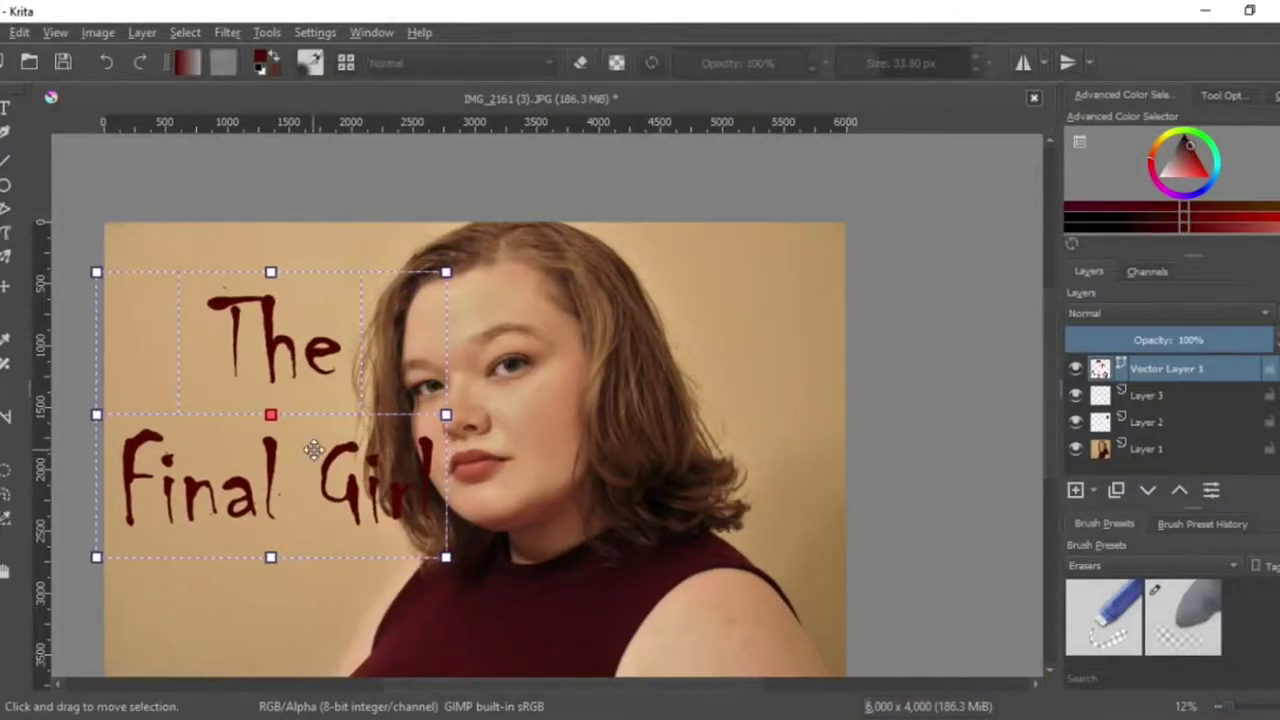
# Import Spooky Stuff.png as a layer beneath the hidden portrait and enlarge it until it covers the canvas.
pyautogui.click(1, 33)
pyautogui.moveTo(142, 32)
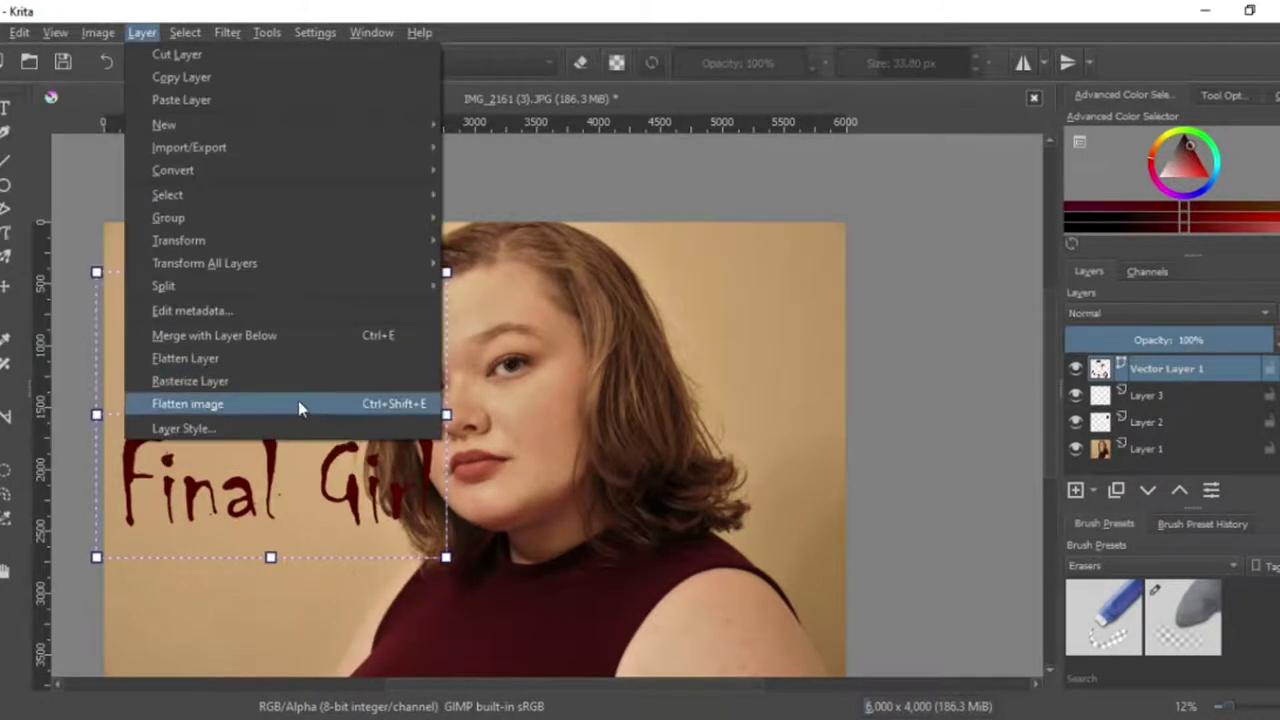
pyautogui.click(505, 217)
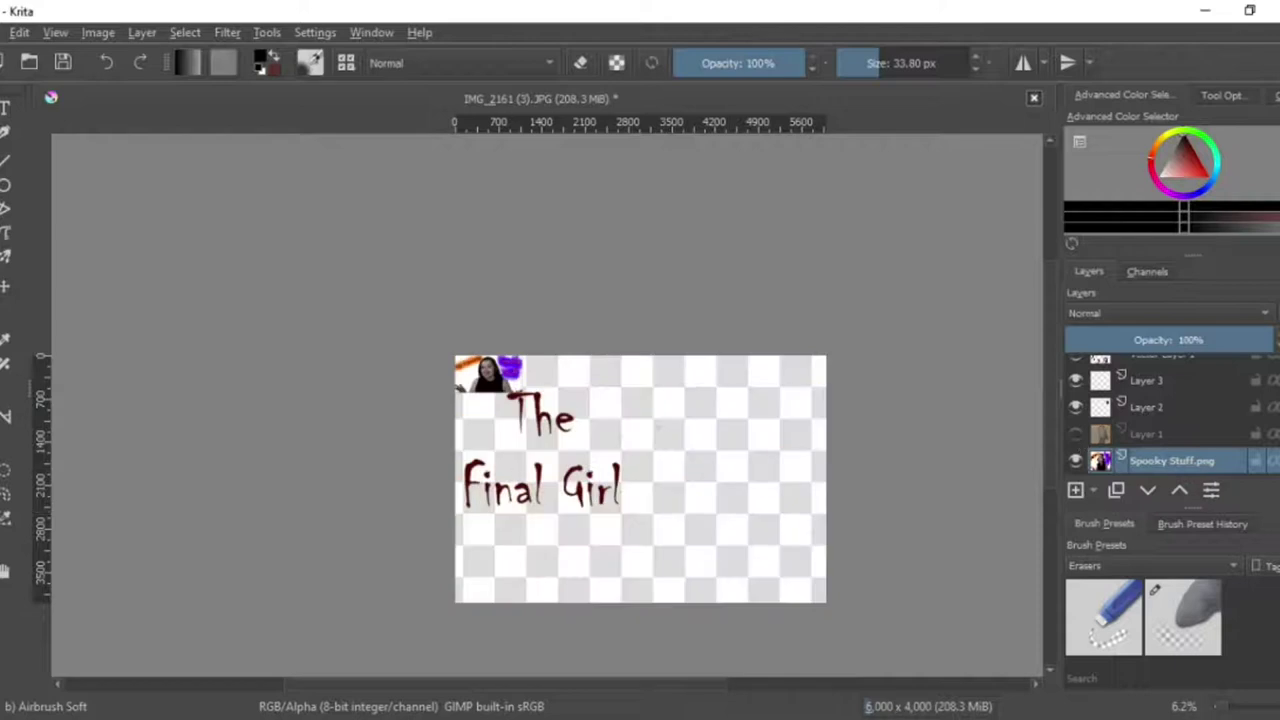
pyautogui.hotkey('ctrl', 't')
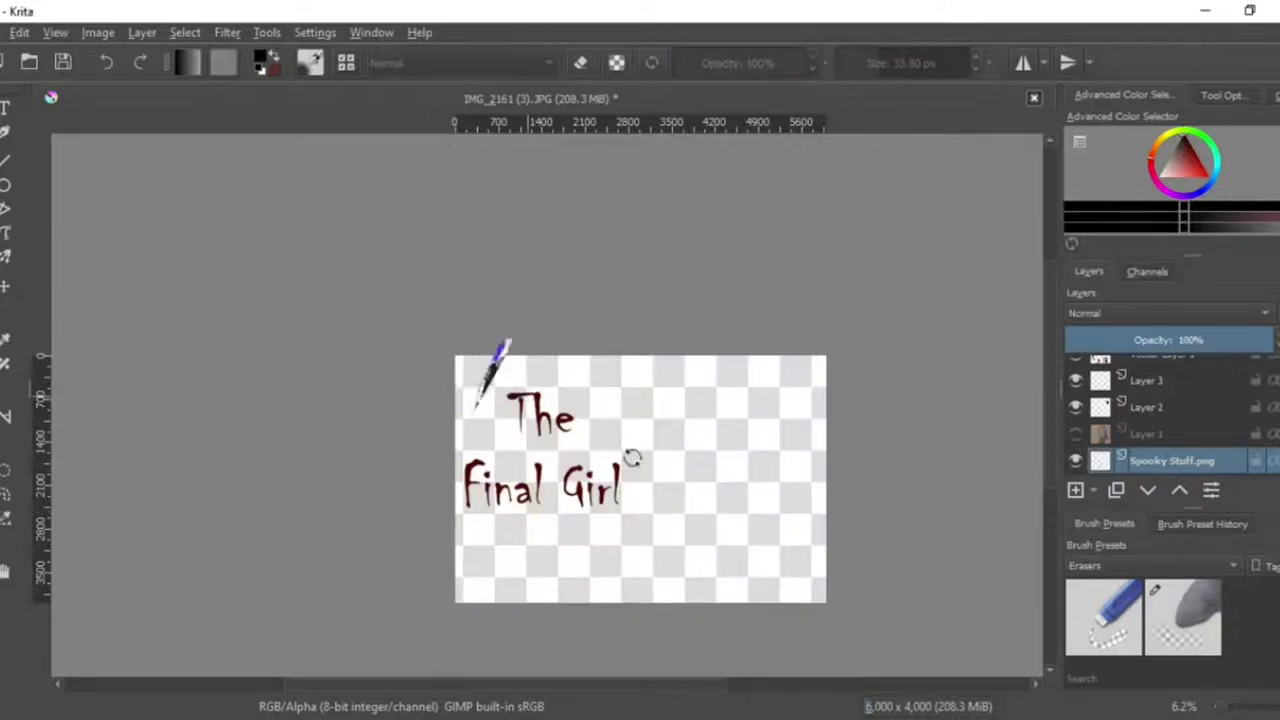
pyautogui.moveTo(522, 392); pyautogui.dragTo(878, 655)
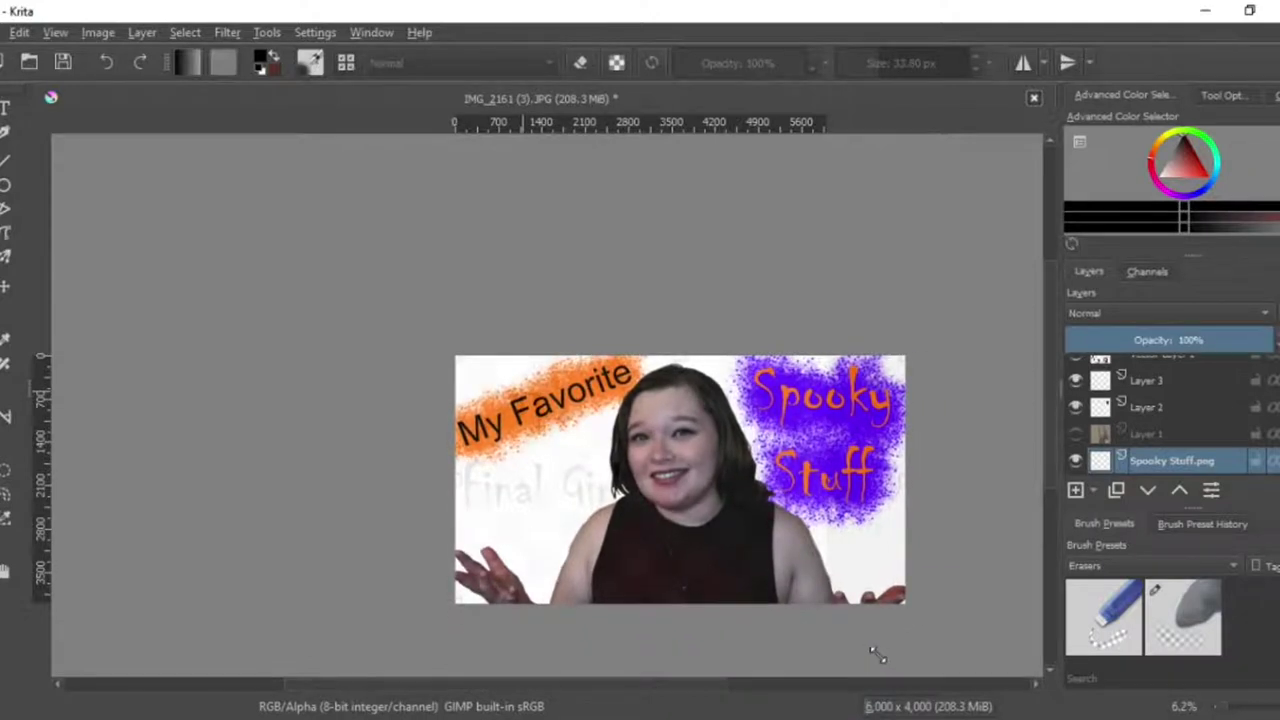
pyautogui.click(862, 541)
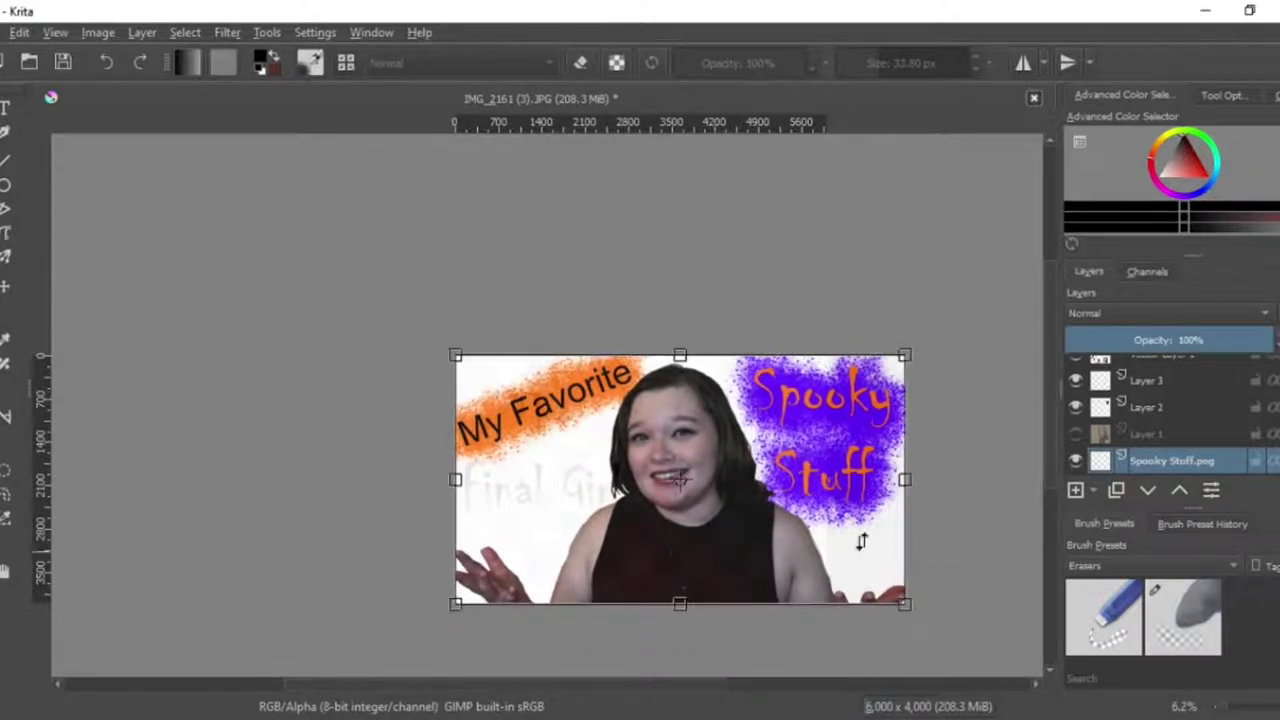
pyautogui.click(1182, 615)
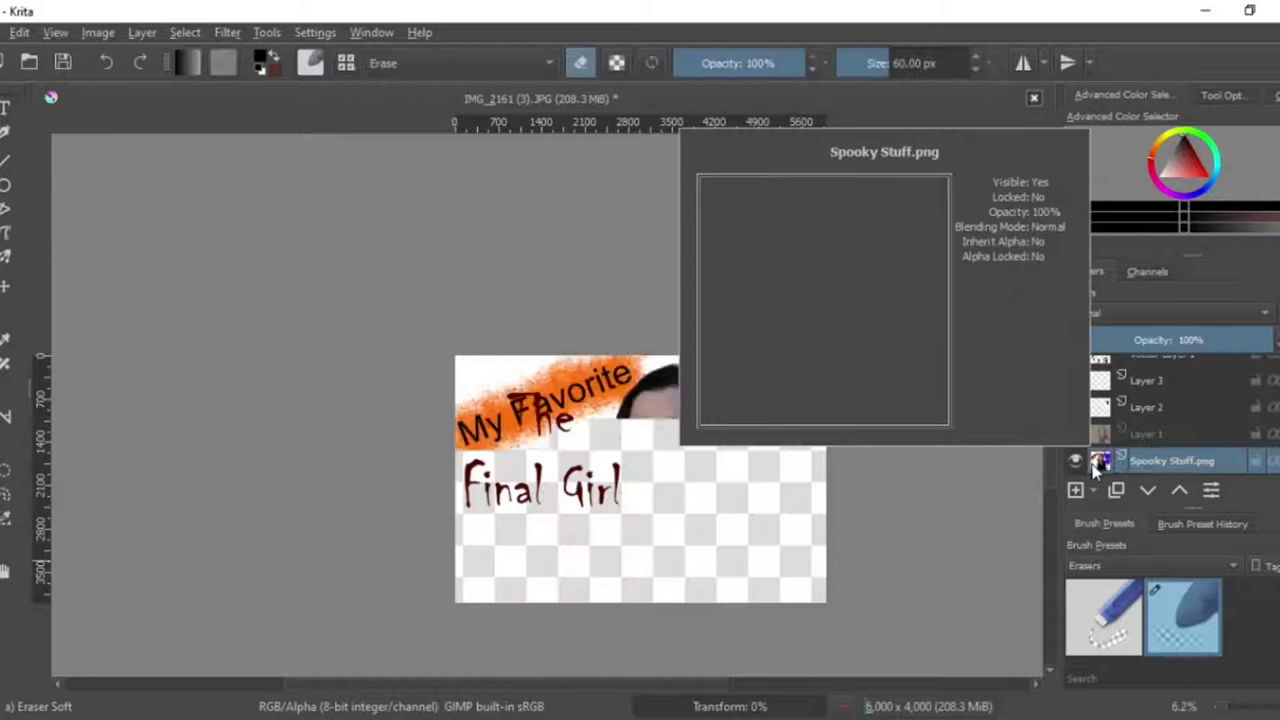
# Open the recent file Spooky Stuff.png as its own document.
pyautogui.click(3, 33)
pyautogui.moveTo(27, 99)
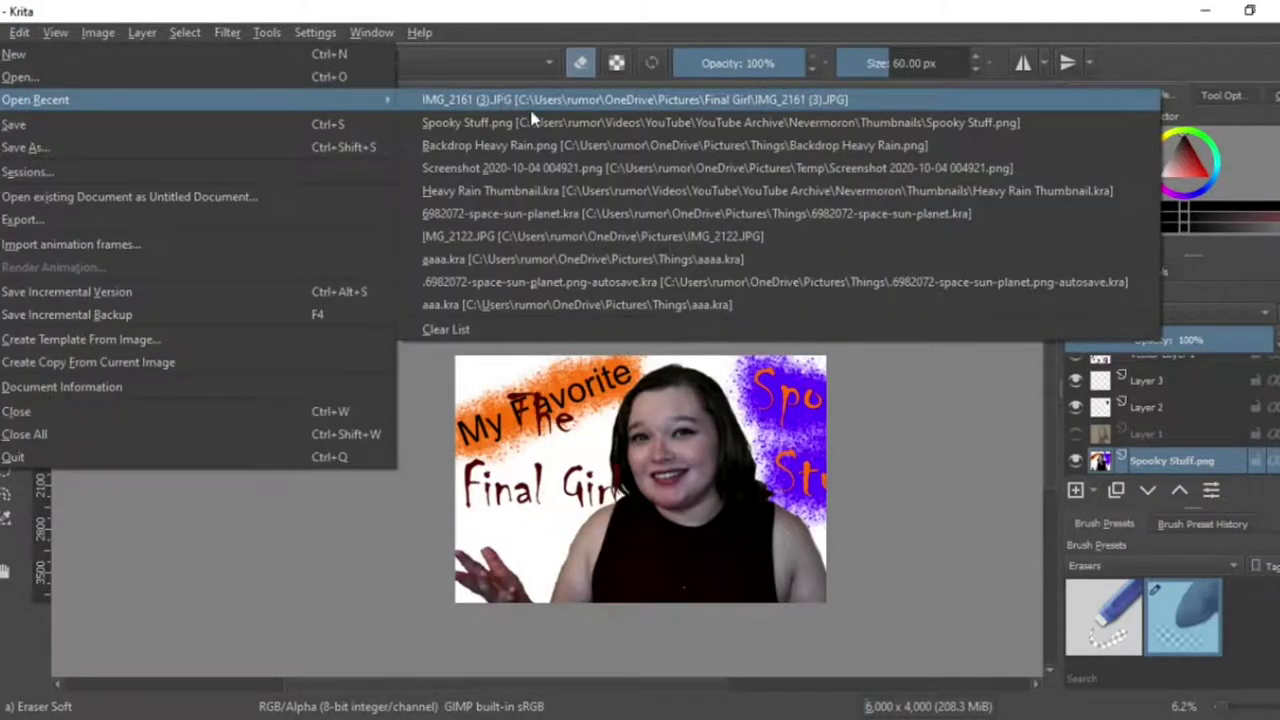
pyautogui.click(519, 122)
pyautogui.scroll(-2, 320, 357)
# Save the thumbnail document as The Final Girl and erase its whole image with Eraser Soft at 1,000 px.
pyautogui.click(3, 32)
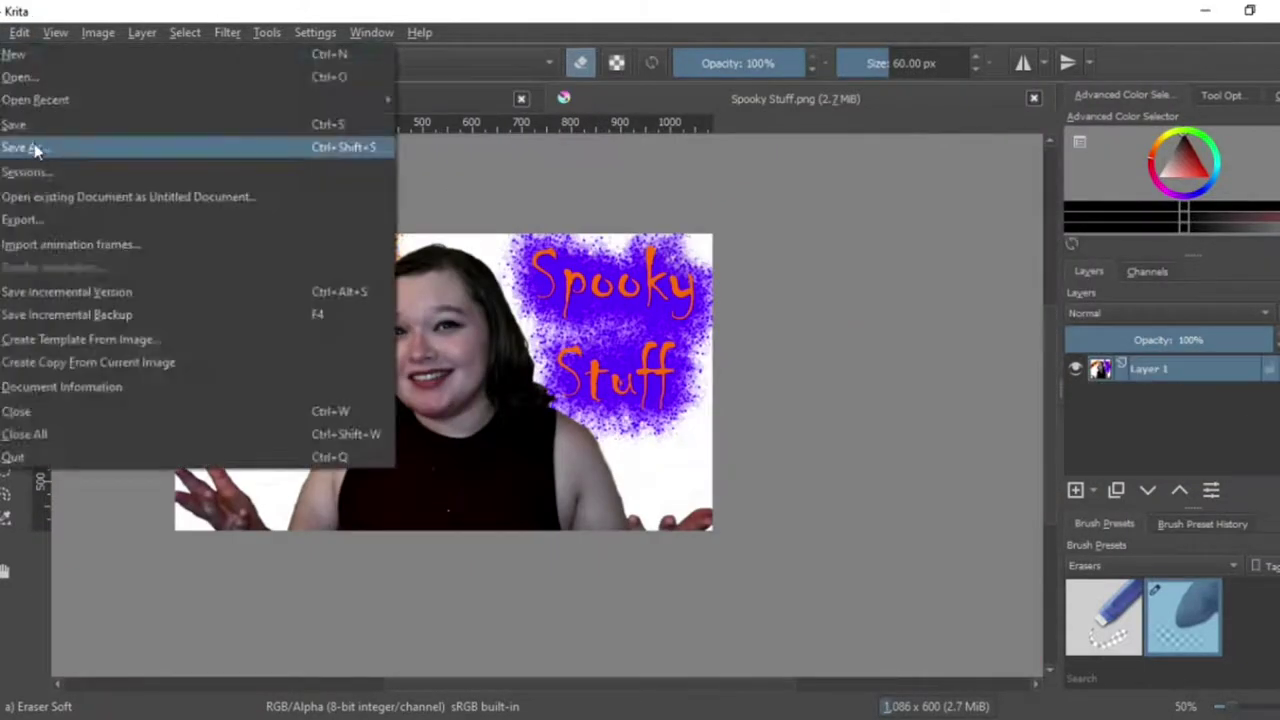
pyautogui.click(40, 150)
pyautogui.write('The Final Girl')
pyautogui.press('Return')
pyautogui.press('Return')
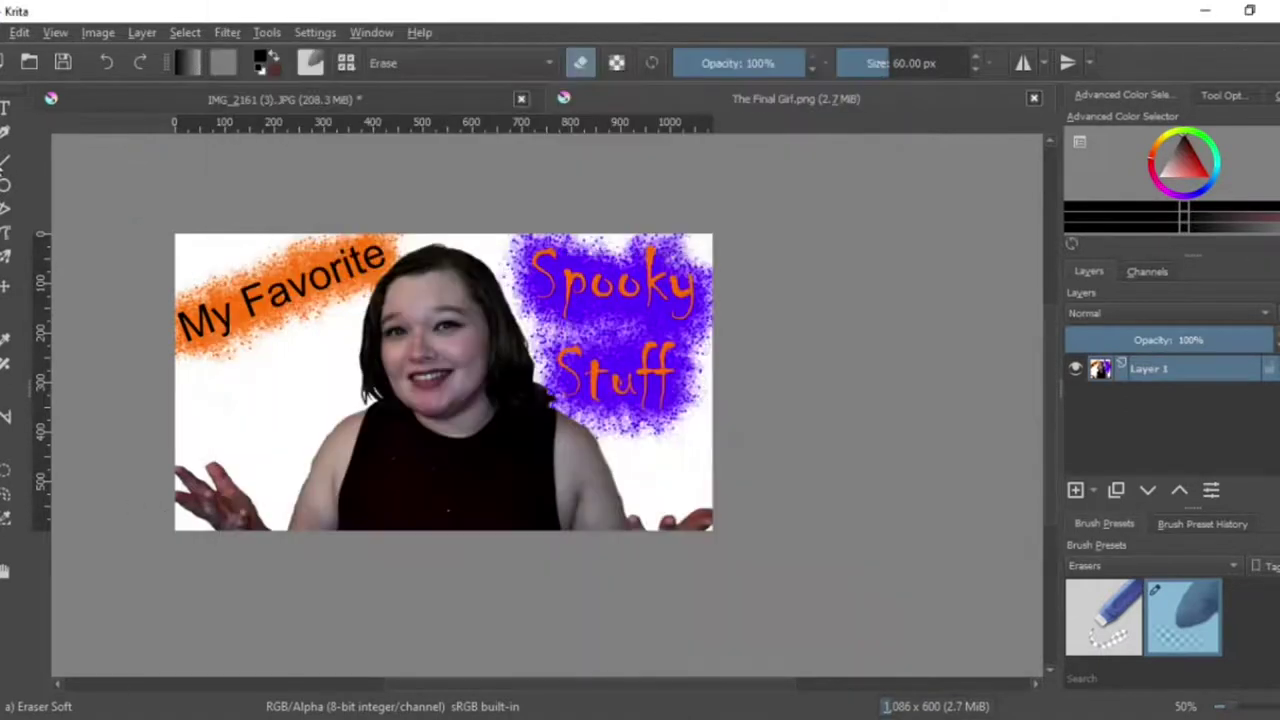
pyautogui.moveTo(148, 232); pyautogui.dragTo(731, 600)
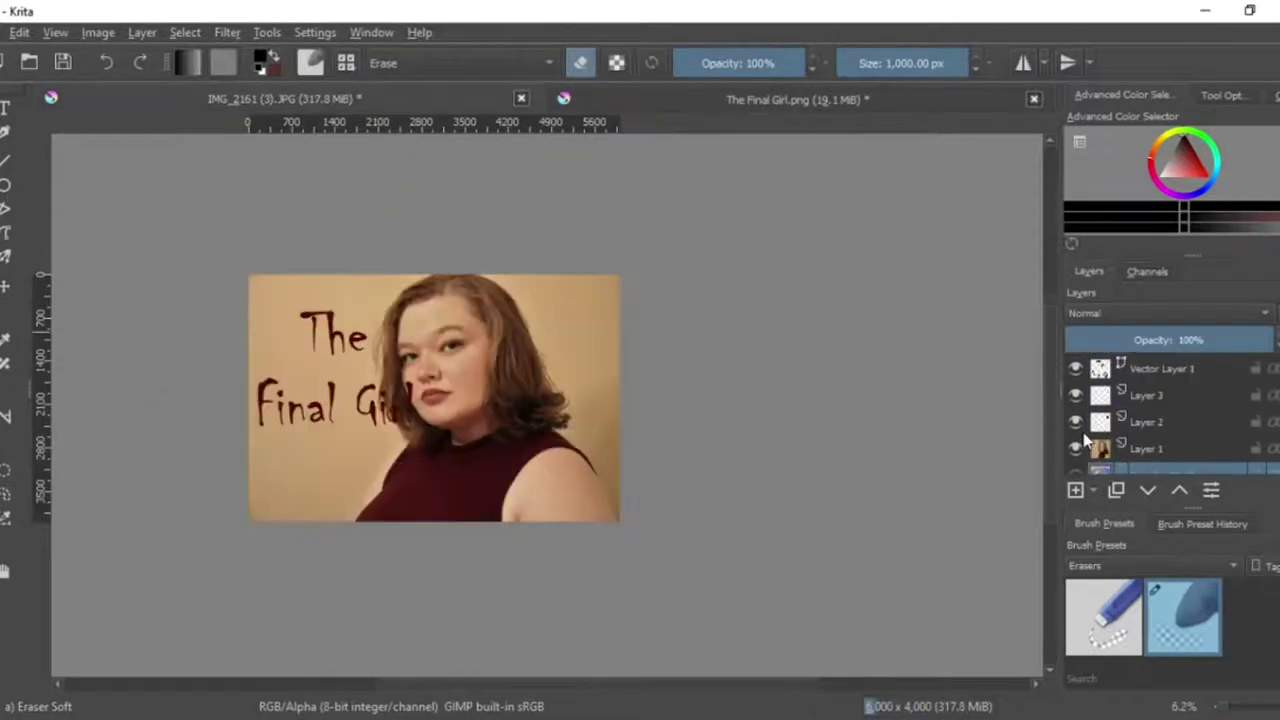
# Hide the title's vector layer in the portrait document and export the photo as the JPEG IMG_2161 (4).
pyautogui.click(1075, 368)
pyautogui.hotkey('alt', 'f')
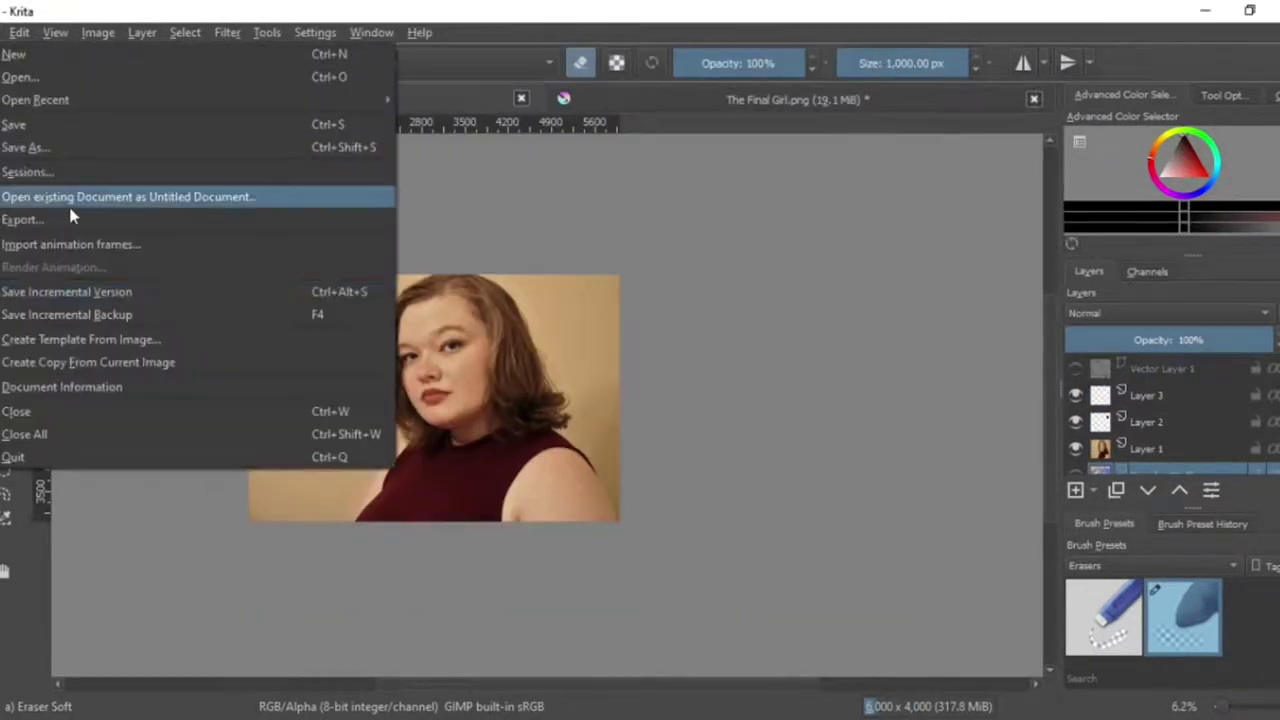
pyautogui.click(68, 219)
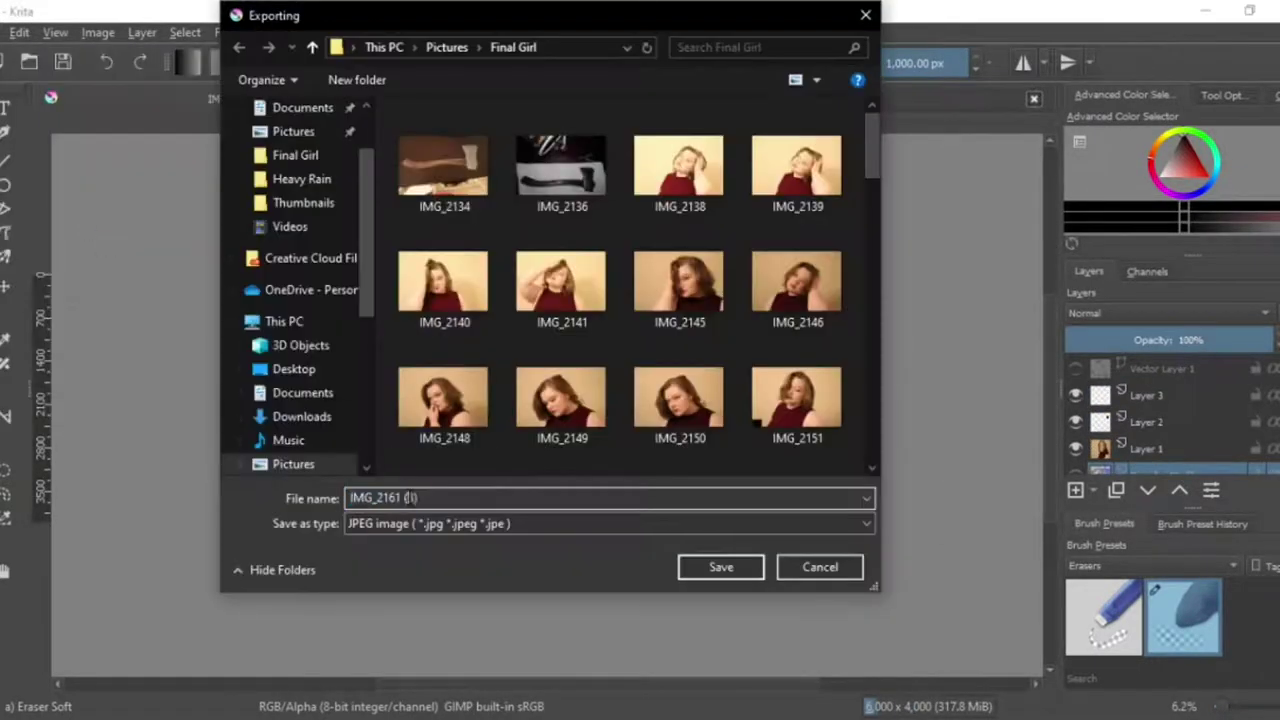
pyautogui.click(721, 567)
pyautogui.press('Return')
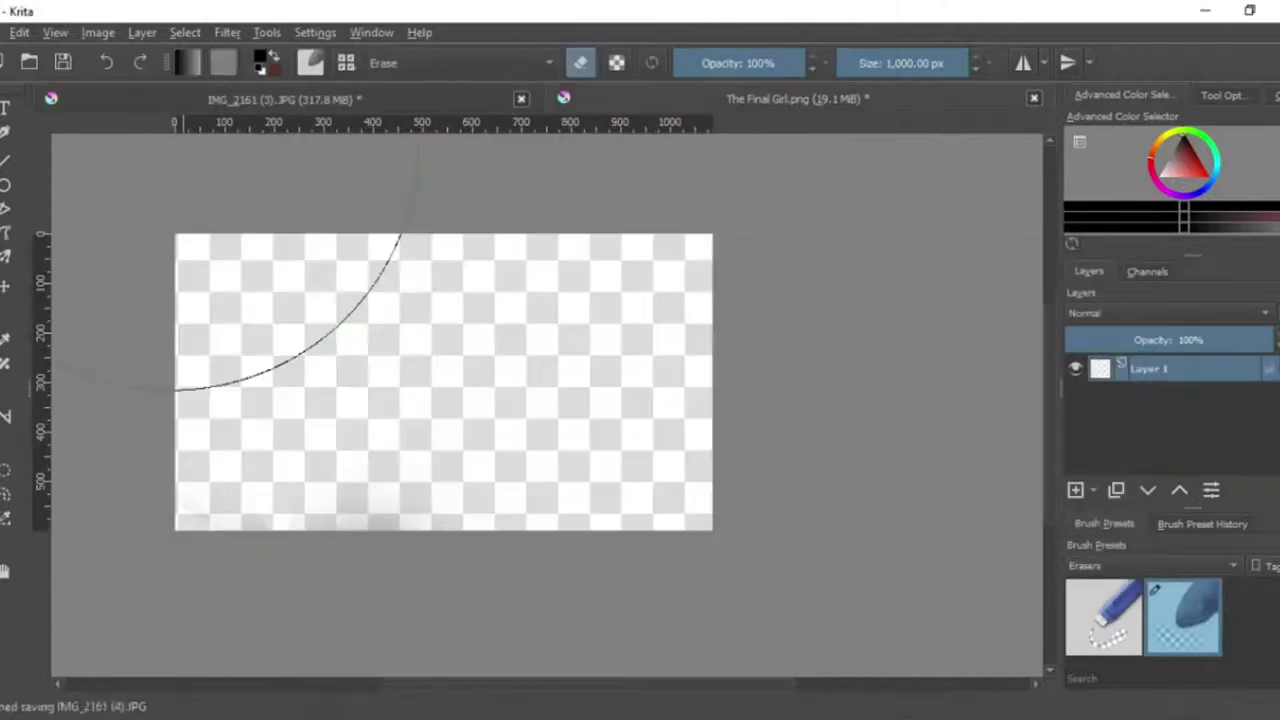
# Import IMG_2161 (4) as a new layer into The Final Girl.png.
pyautogui.hotkey('alt', 'f')
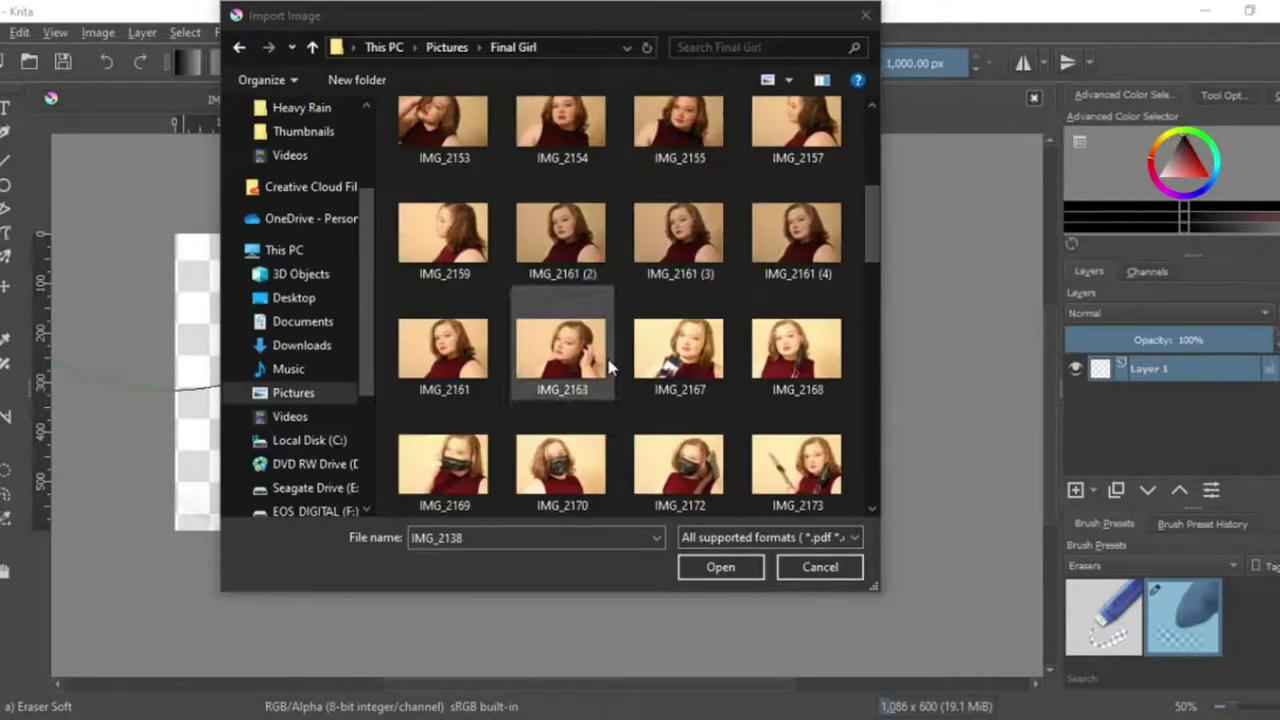
pyautogui.click(798, 218)
pyautogui.click(747, 572)
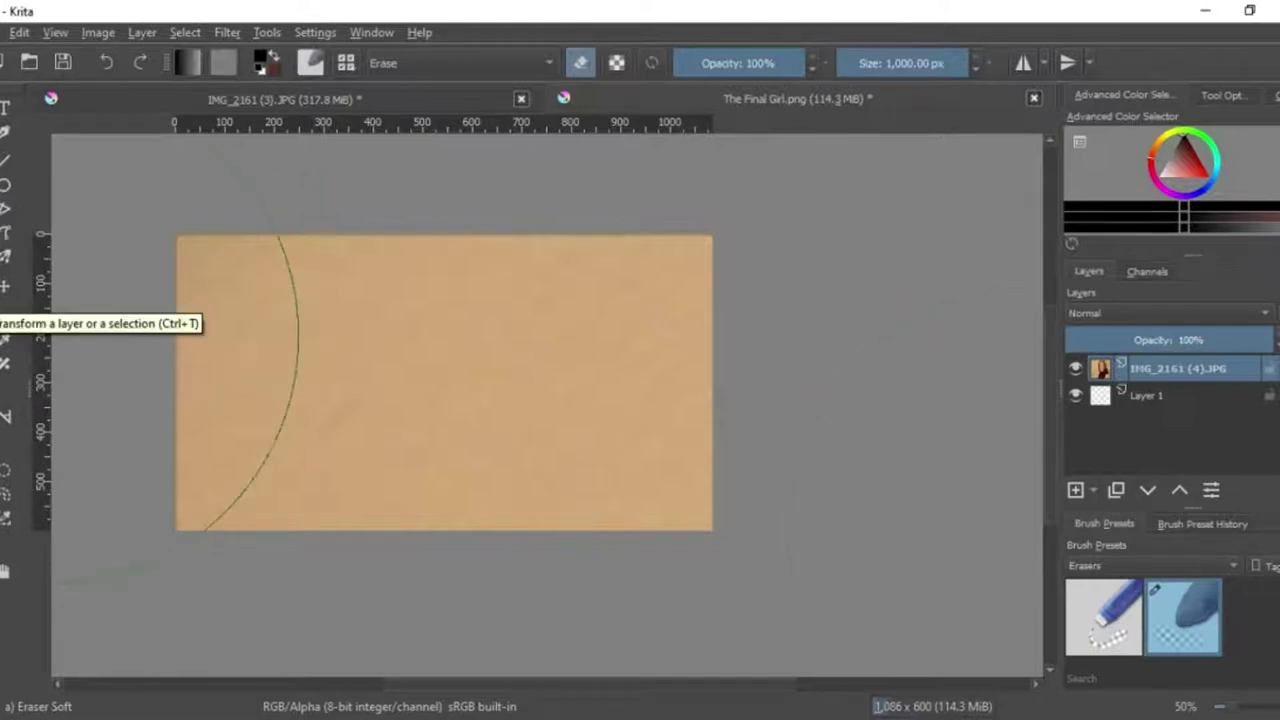
# Scale the imported portrait down to the canvas height and align it with the canvas's right edge.
pyautogui.click(0, 290)
pyautogui.moveTo(171, 234); pyautogui.dragTo(604, 516)
pyautogui.moveTo(767, 597); pyautogui.dragTo(288, 270)
pyautogui.moveTo(121, 190); pyautogui.dragTo(243, 231)
pyautogui.moveTo(206, 584); pyautogui.dragTo(282, 530)
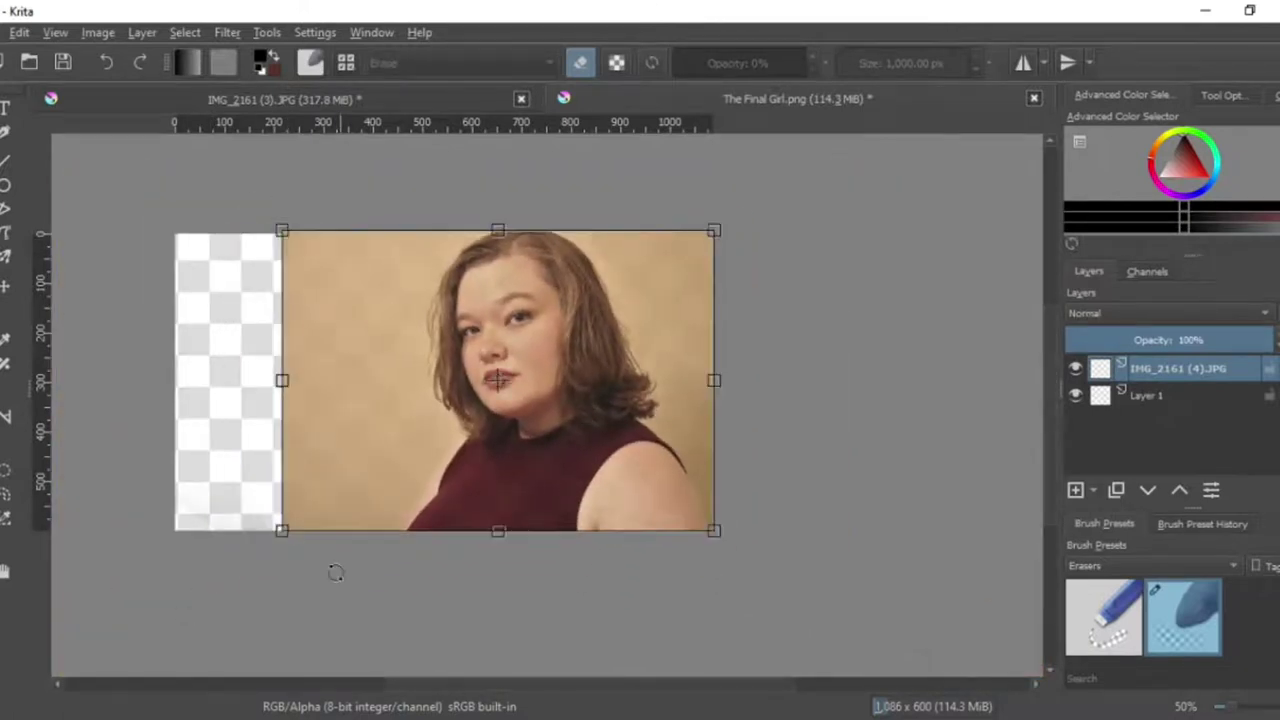
# Fine-tune the portrait's size so its top edge meets the canvas edge, and apply the transform.
pyautogui.scroll(7, 335, 572)
pyautogui.scroll(-5, 237, 454)
pyautogui.moveTo(1050, 526); pyautogui.dragTo(1034, 374)
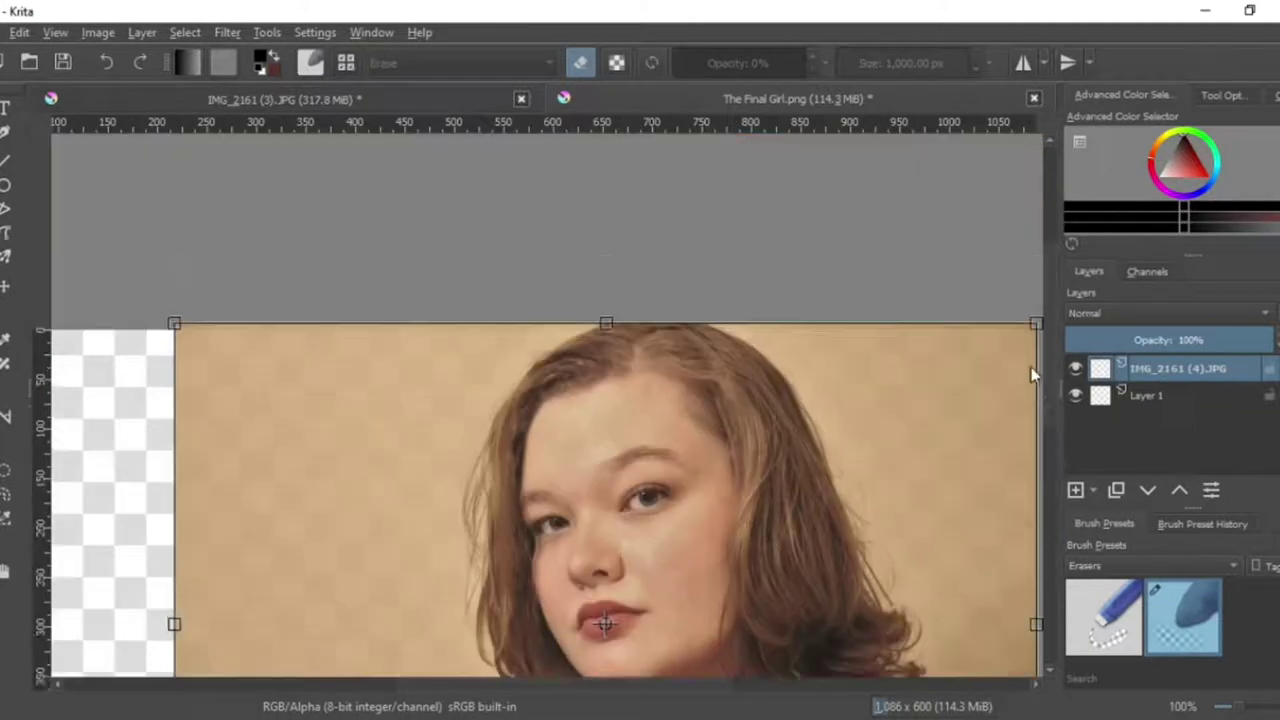
pyautogui.scroll(-1, 1033, 374)
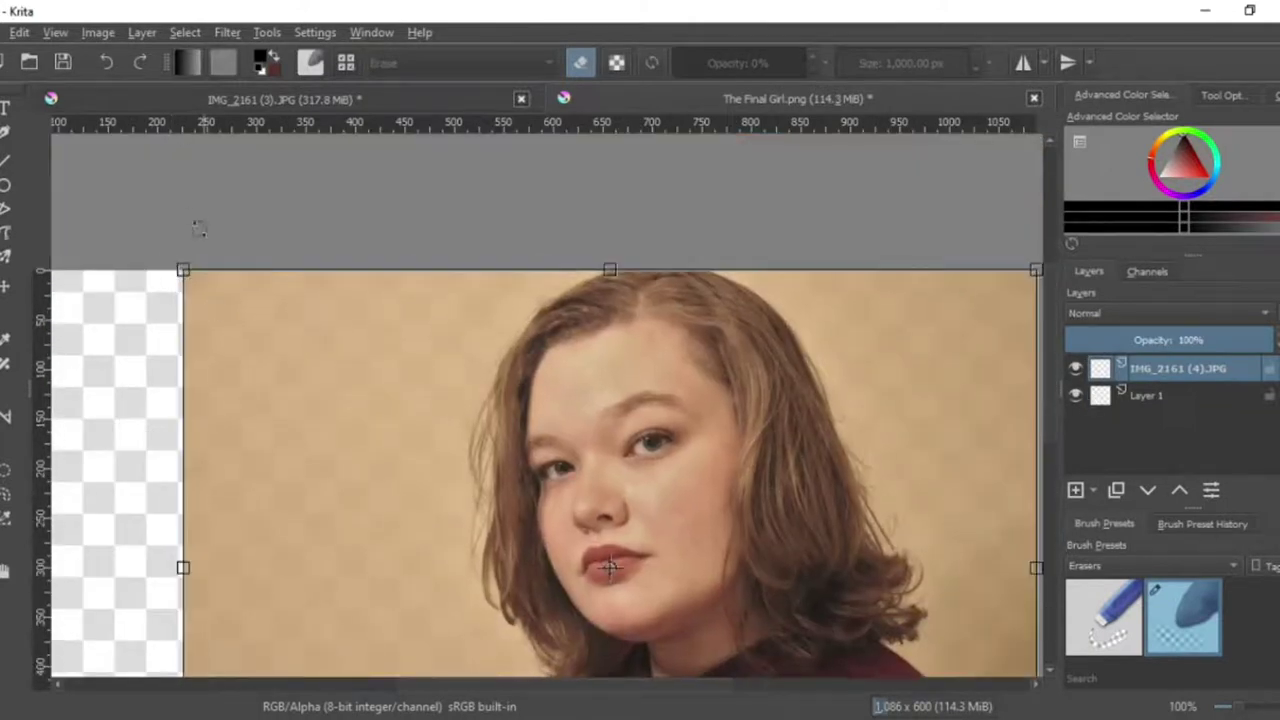
pyautogui.click(2, 160)
pyautogui.moveTo(1051, 353)
pyautogui.mouseDown()
pyautogui.moveTo(1049, 462)
pyautogui.moveTo(1047, 438)
pyautogui.mouseUp()
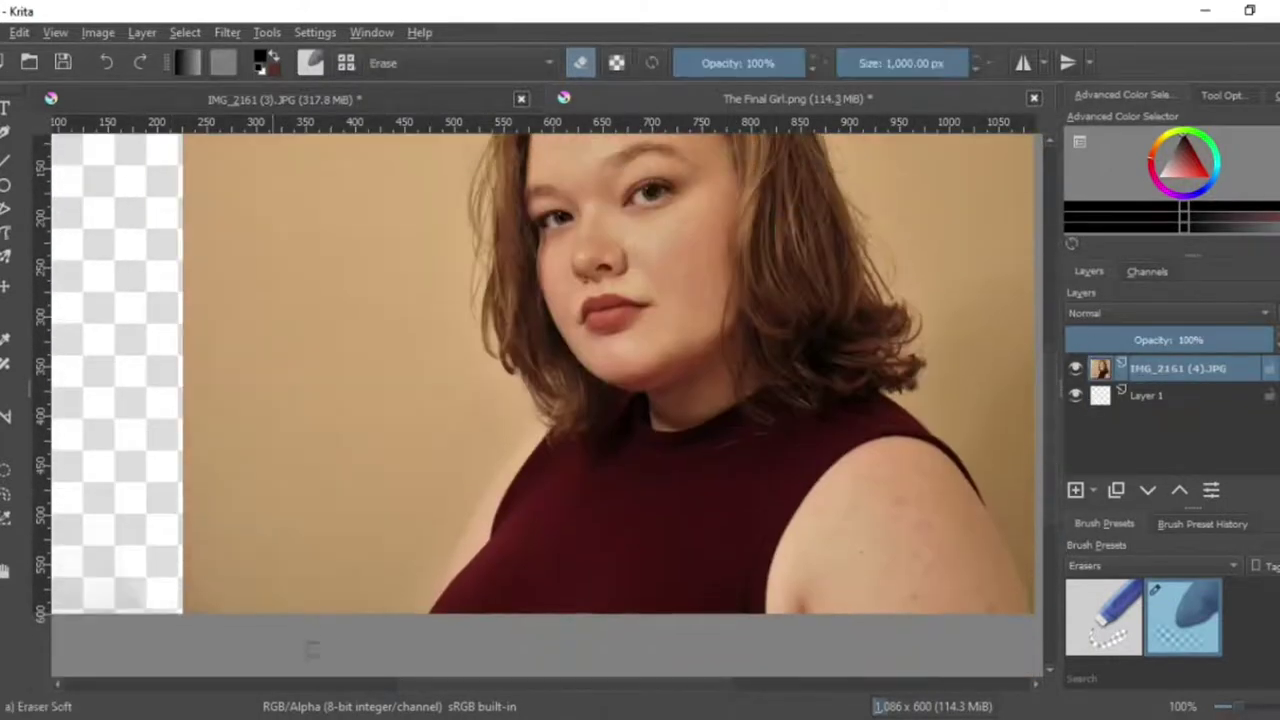
# Copy a full-height strip of bare wall about 170 px wide and place the pasted copy directly beside the portrait's left edge.
pyautogui.moveTo(372, 328); pyautogui.dragTo(184, 200)
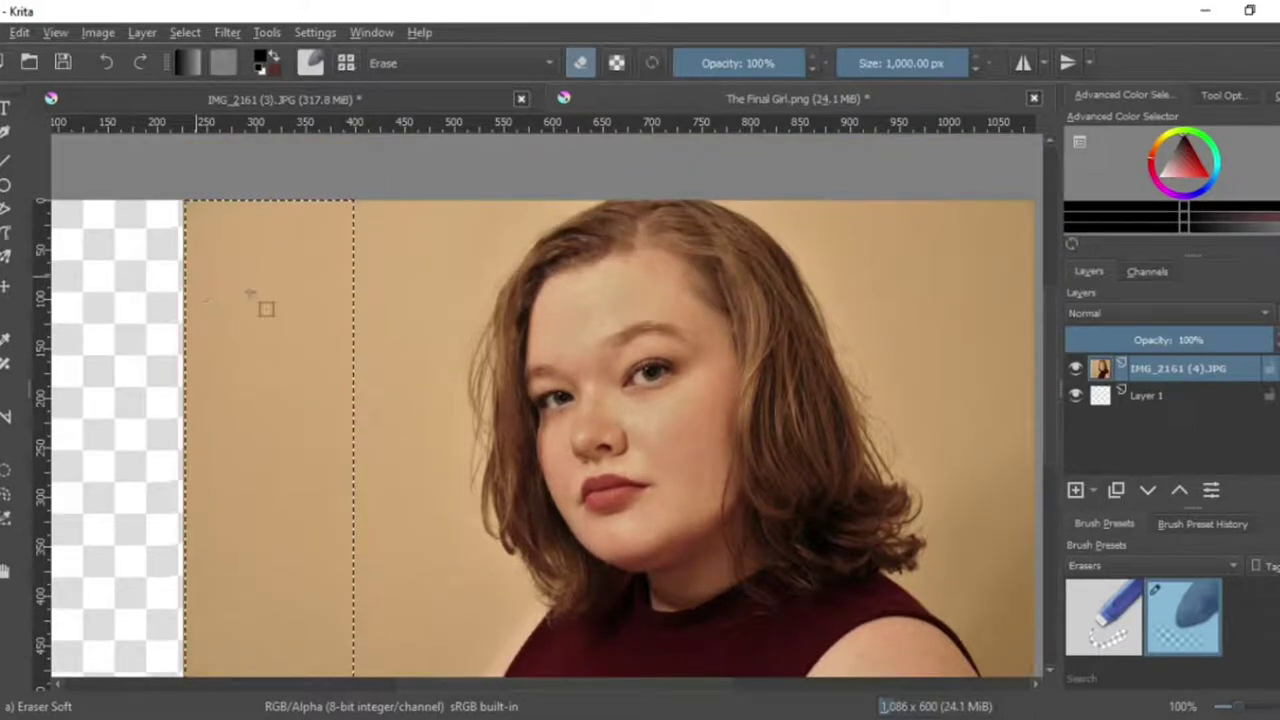
pyautogui.hotkey('ctrl', 'c')
pyautogui.hotkey('ctrl', 'v')
pyautogui.hotkey('ctrl', 't')
pyautogui.moveTo(293, 440); pyautogui.dragTo(125, 438)
pyautogui.moveTo(608, 684); pyautogui.dragTo(470, 684)
pyautogui.moveTo(1051, 350); pyautogui.dragTo(1042, 437)
pyautogui.scroll(3, 1043, 445)
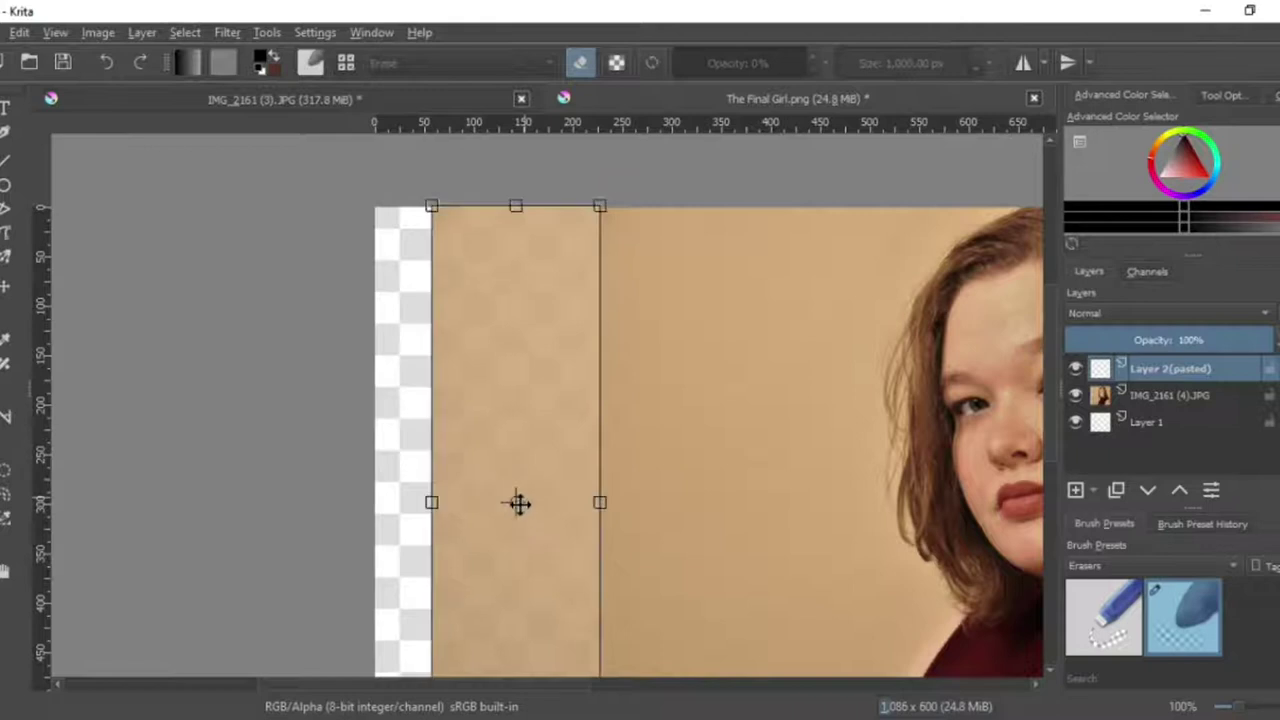
# Nudge the pasted wall strip so it lines up with the canvas's bottom edge, and merge it down into the portrait layer.
pyautogui.scroll(-5, 526, 365)
pyautogui.scroll(3, 530, 345)
pyautogui.moveTo(485, 281); pyautogui.dragTo(484, 289)
pyautogui.scroll(-2, 521, 305)
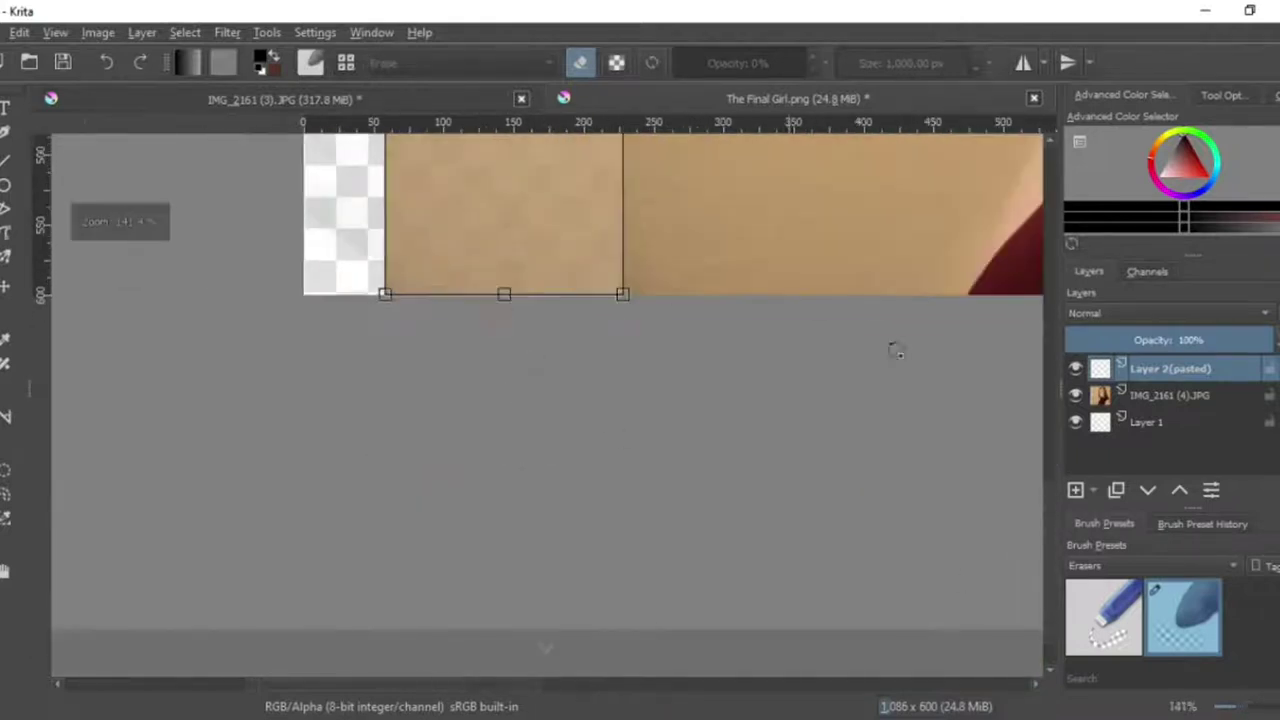
pyautogui.rightClick(1136, 370)
pyautogui.click(1134, 200)
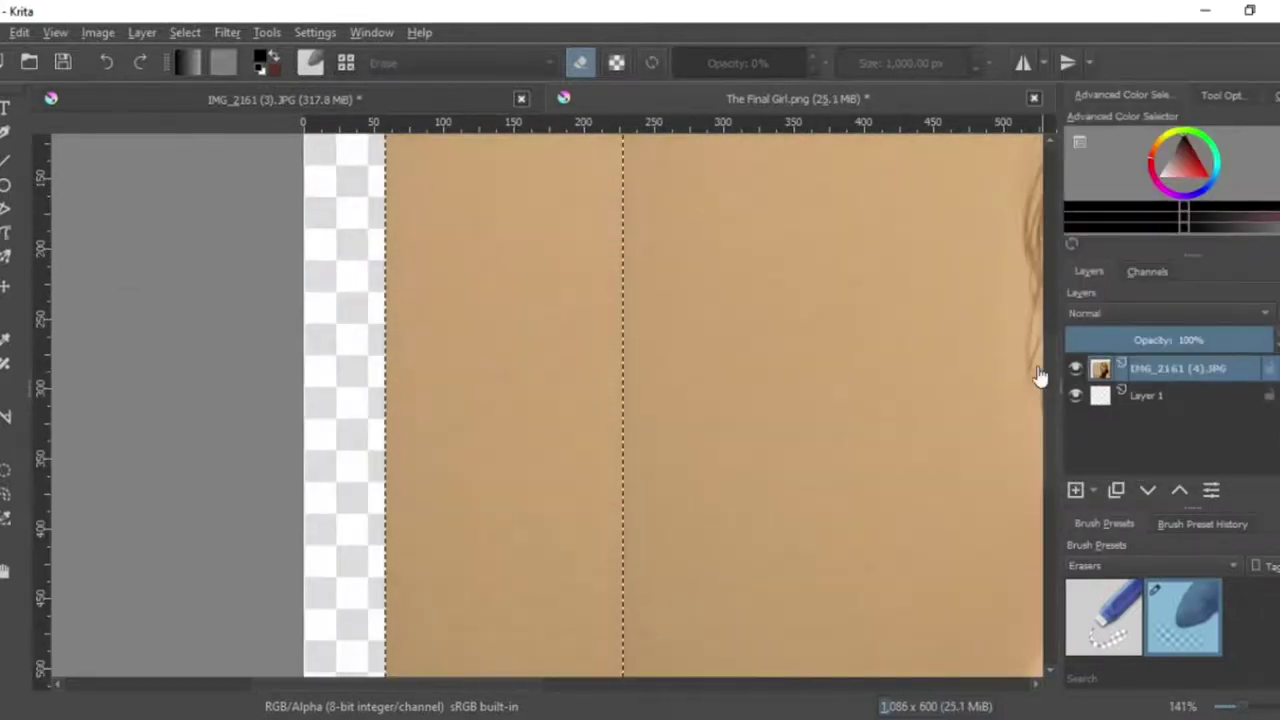
# Isolate the second pasted wall strip with a rectangular selection and move it over the remaining transparent gap at the canvas's left edge.
pyautogui.scroll(-2, 752, 386)
pyautogui.click(3, 287)
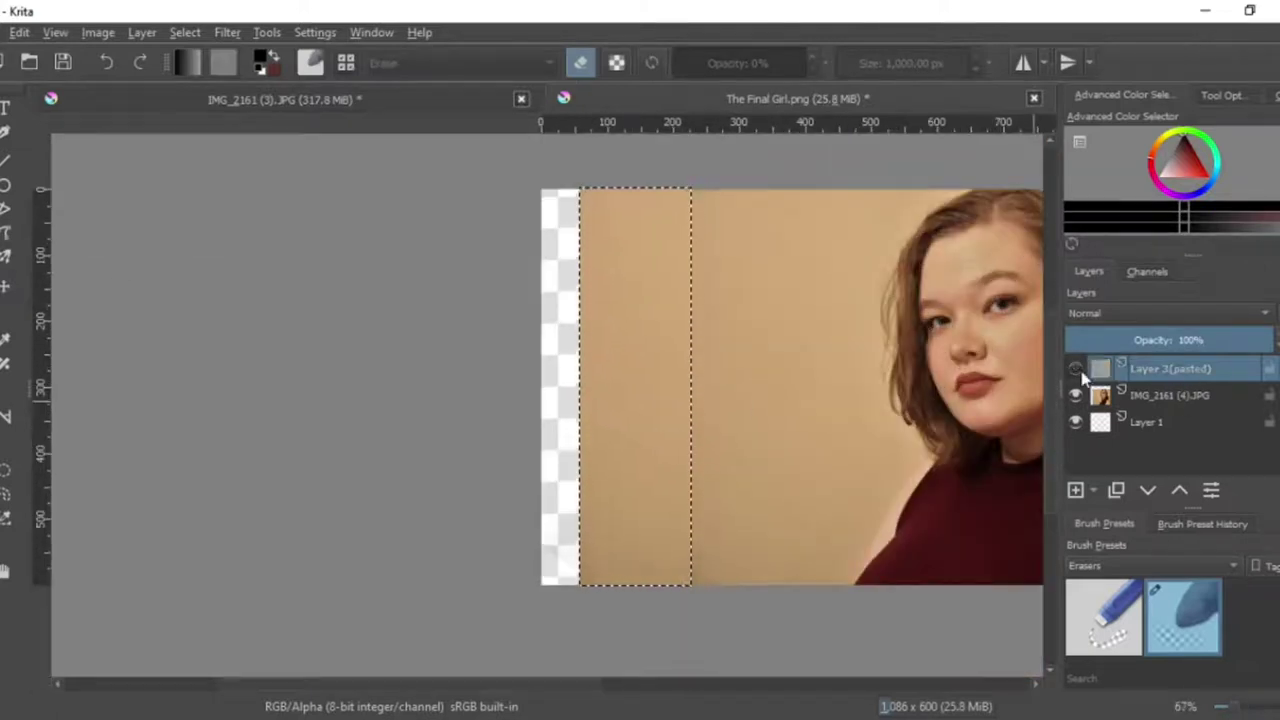
pyautogui.click(1075, 395)
pyautogui.click(6, 470)
pyautogui.moveTo(641, 160); pyautogui.dragTo(899, 651)
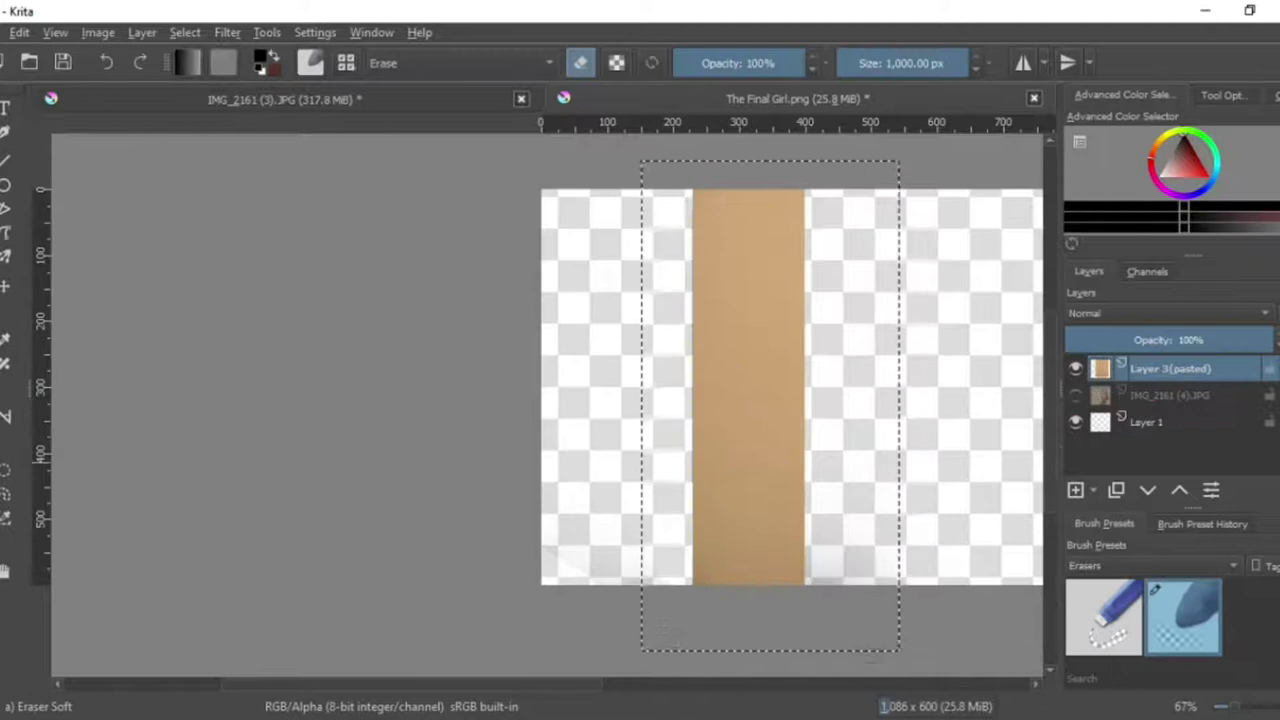
pyautogui.click(1076, 395)
pyautogui.moveTo(776, 384); pyautogui.dragTo(603, 378)
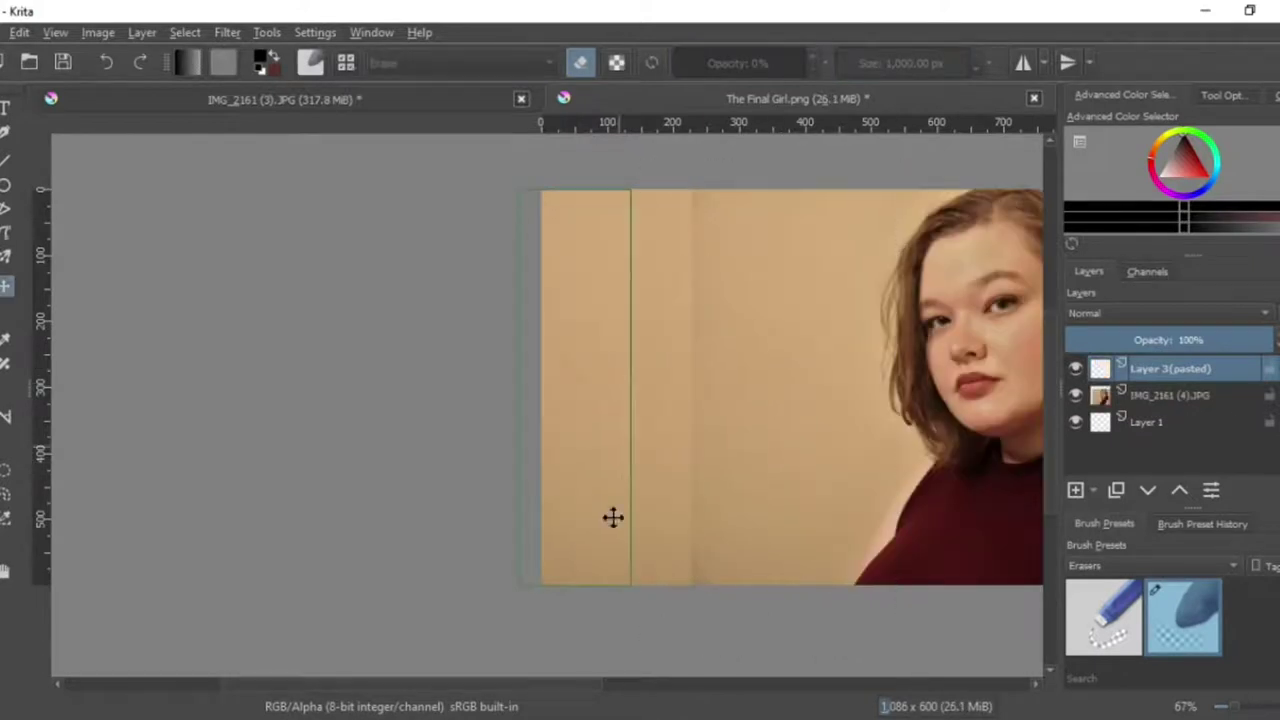
pyautogui.scroll(4, 613, 517)
pyautogui.scroll(-4, 677, 374)
pyautogui.moveTo(1048, 490); pyautogui.dragTo(1046, 417)
pyautogui.moveTo(533, 685); pyautogui.dragTo(648, 678)
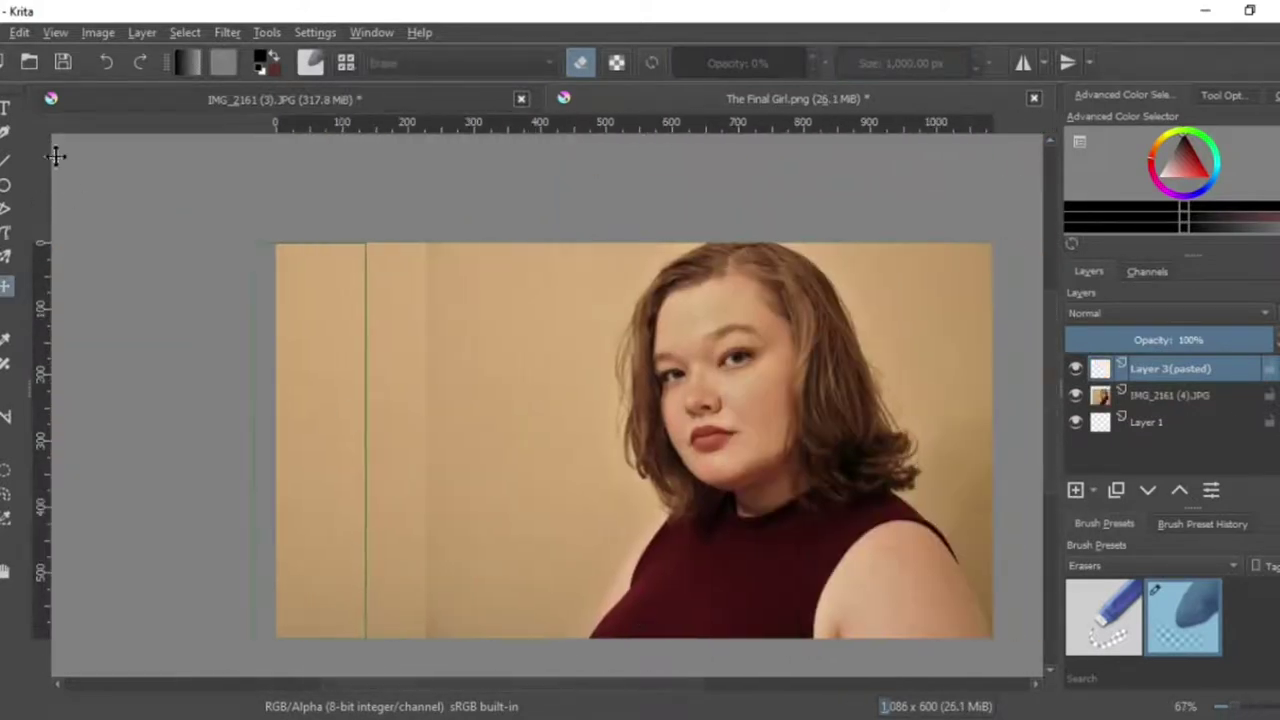
# Export the extended picture as the JPEG IMG_2161 (5) at 75% quality.
pyautogui.click(3, 32)
pyautogui.click(23, 222)
pyautogui.click(446, 497)
pyautogui.scroll(-4, 797, 412)
pyautogui.scroll(1, 790, 390)
pyautogui.click(778, 168)
pyautogui.click(724, 576)
pyautogui.click(771, 374)
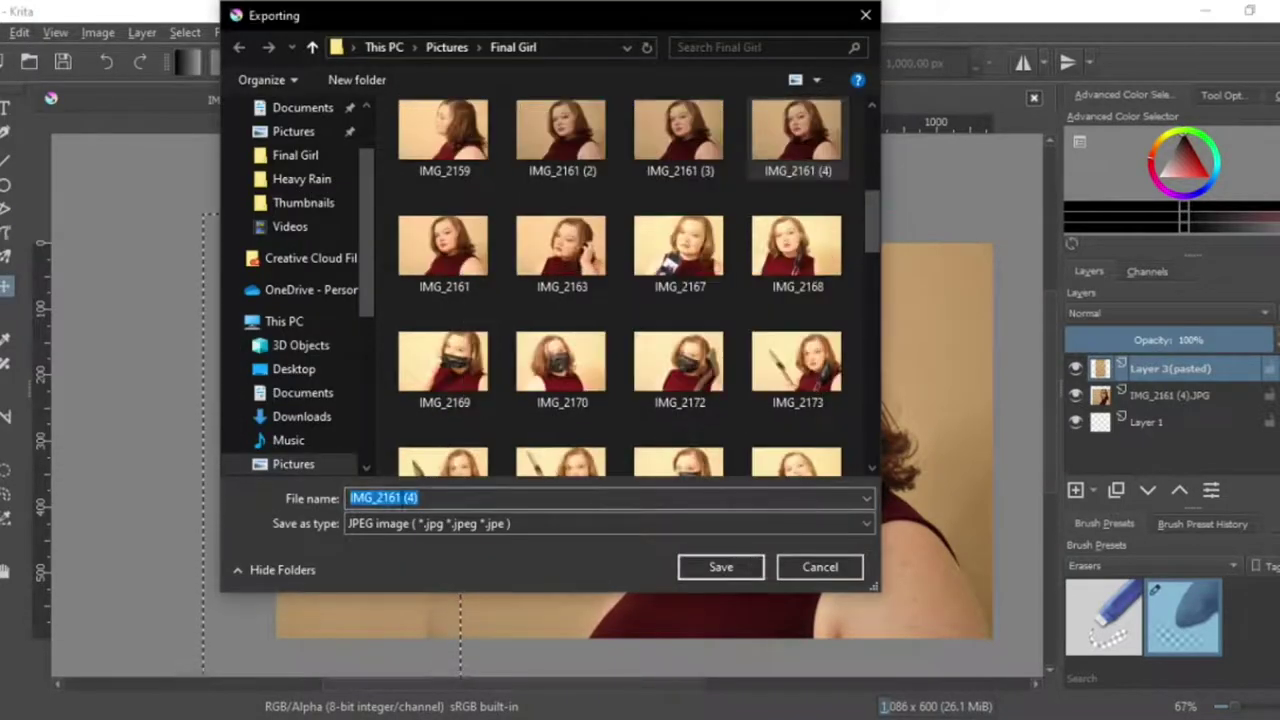
pyautogui.click(412, 498)
pyautogui.press('BackSpace')
pyautogui.click(754, 567)
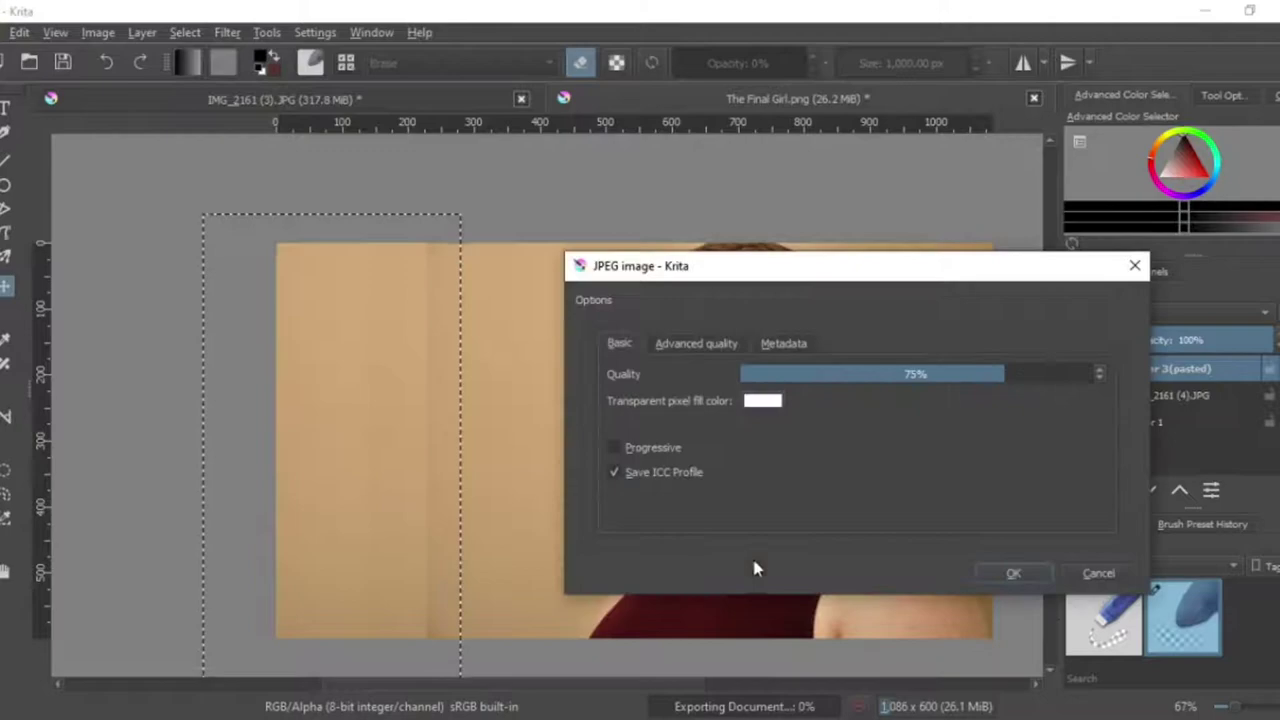
pyautogui.press('Return')
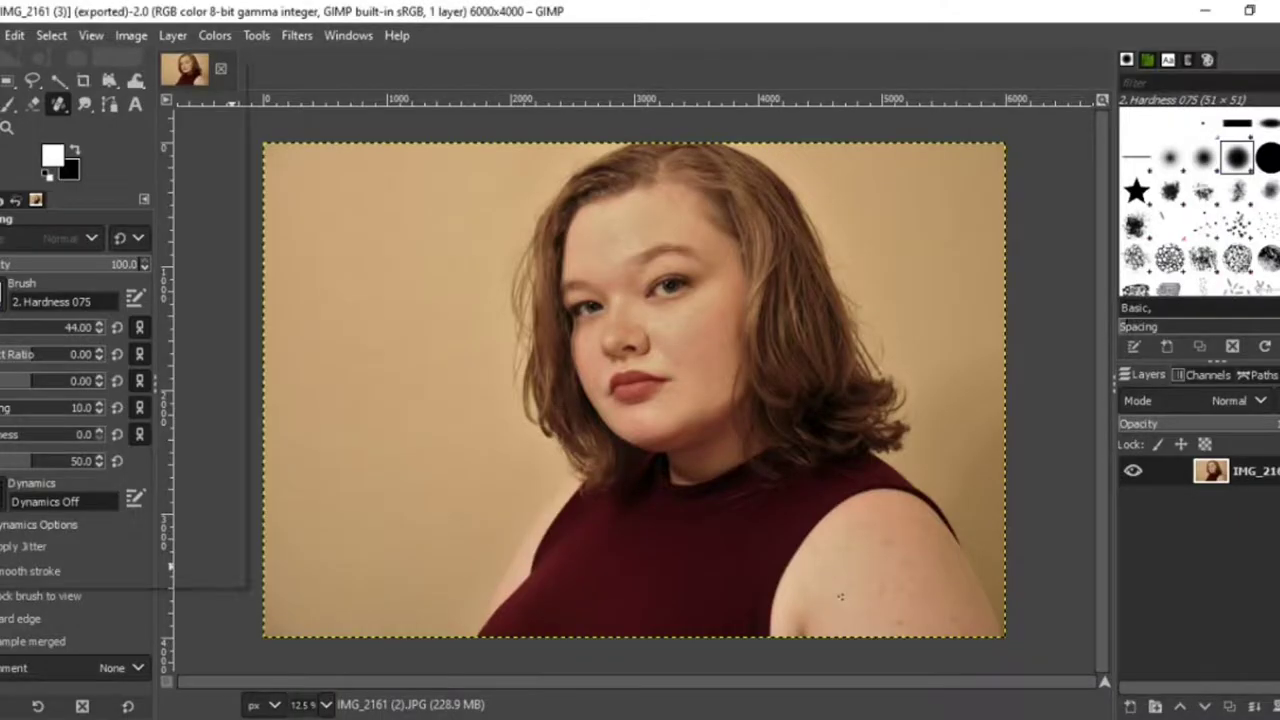
# Switch to GIMP and open IMG_2161 (5).jpg, converting it to the built-in sRGB color profile.
pyautogui.click(3, 35)
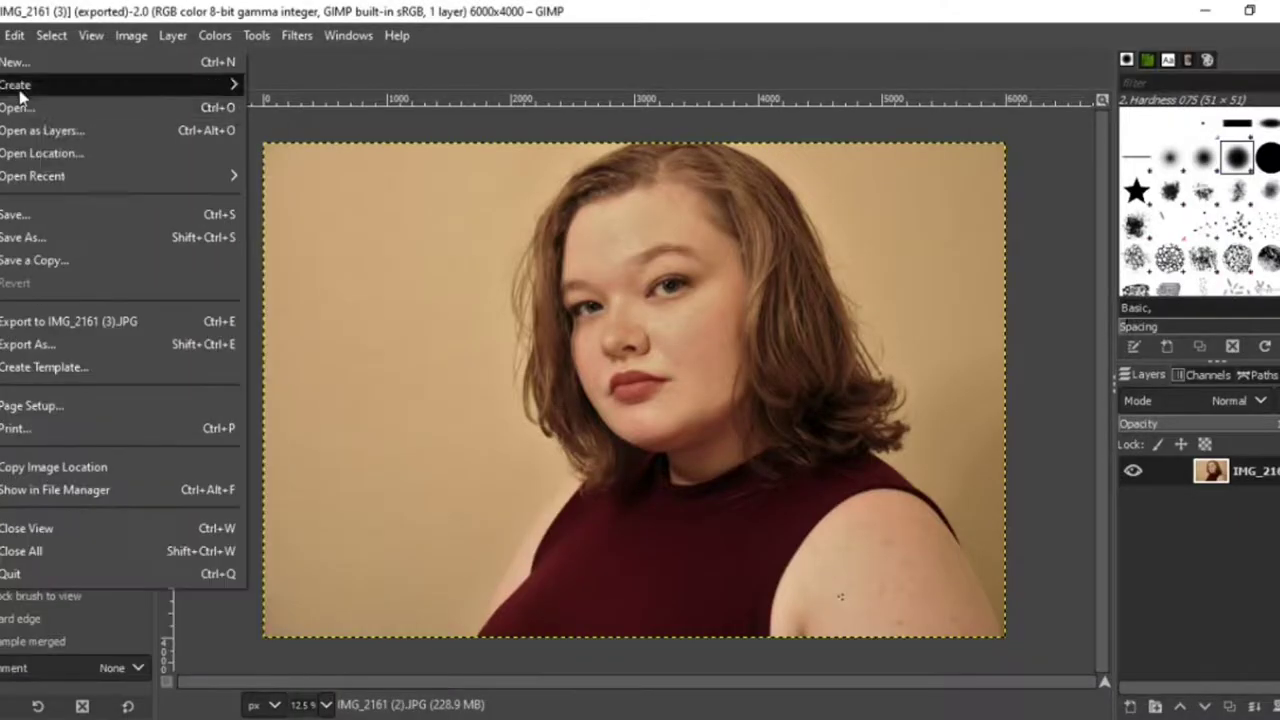
pyautogui.click(24, 109)
pyautogui.click(285, 394)
pyautogui.click(783, 628)
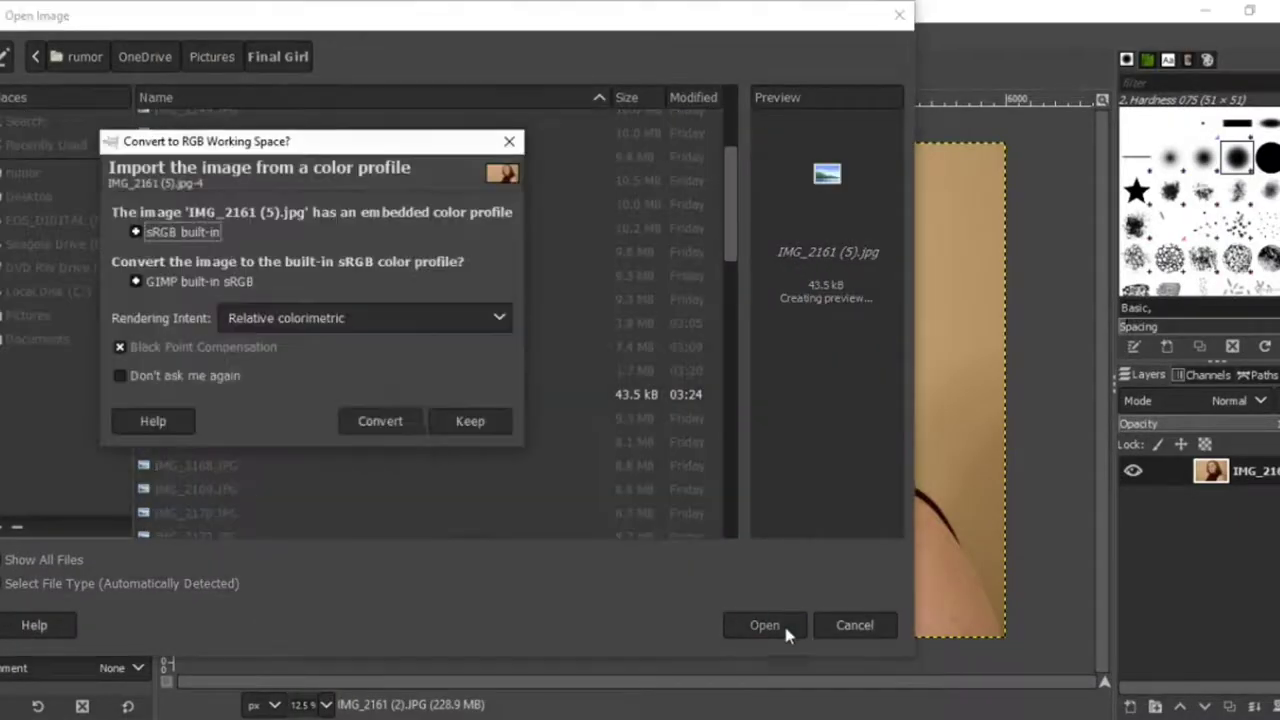
pyautogui.click(394, 420)
# Heal the vertical seams between the wall strips along the full height of the background, sampling from clean wall areas.
pyautogui.click(490, 358)
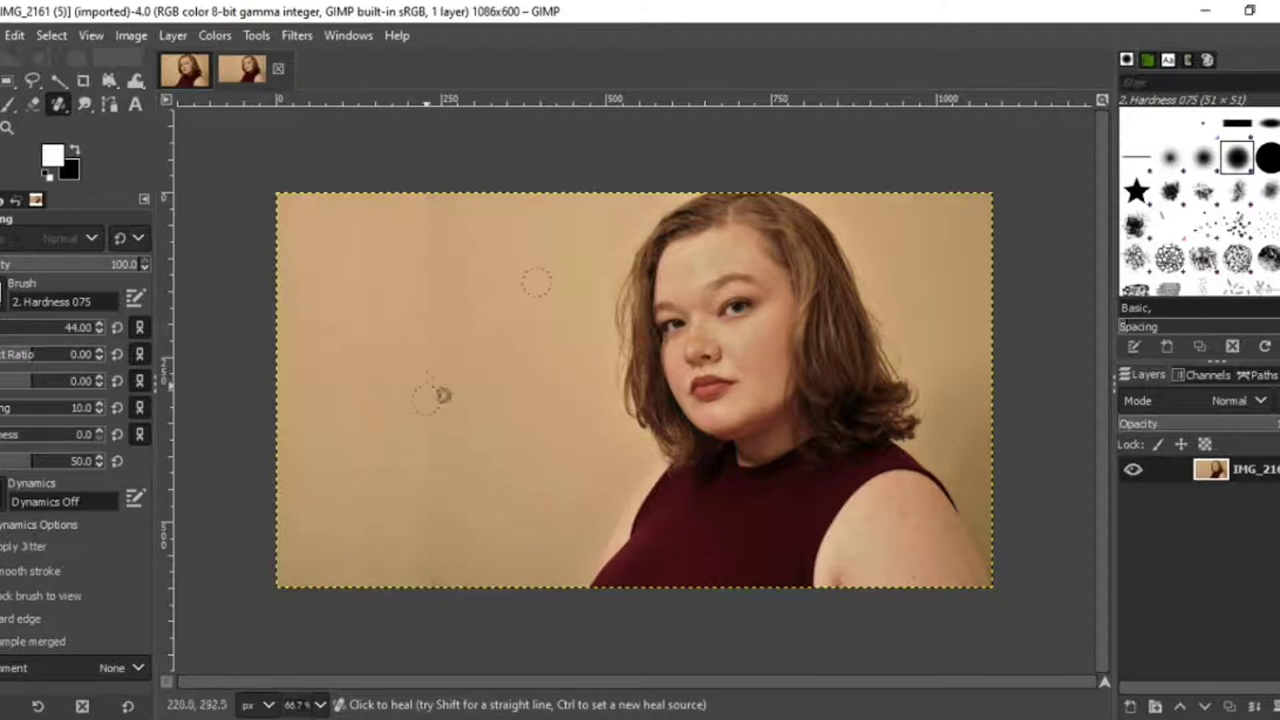
pyautogui.click(320, 704)
pyautogui.click(305, 574)
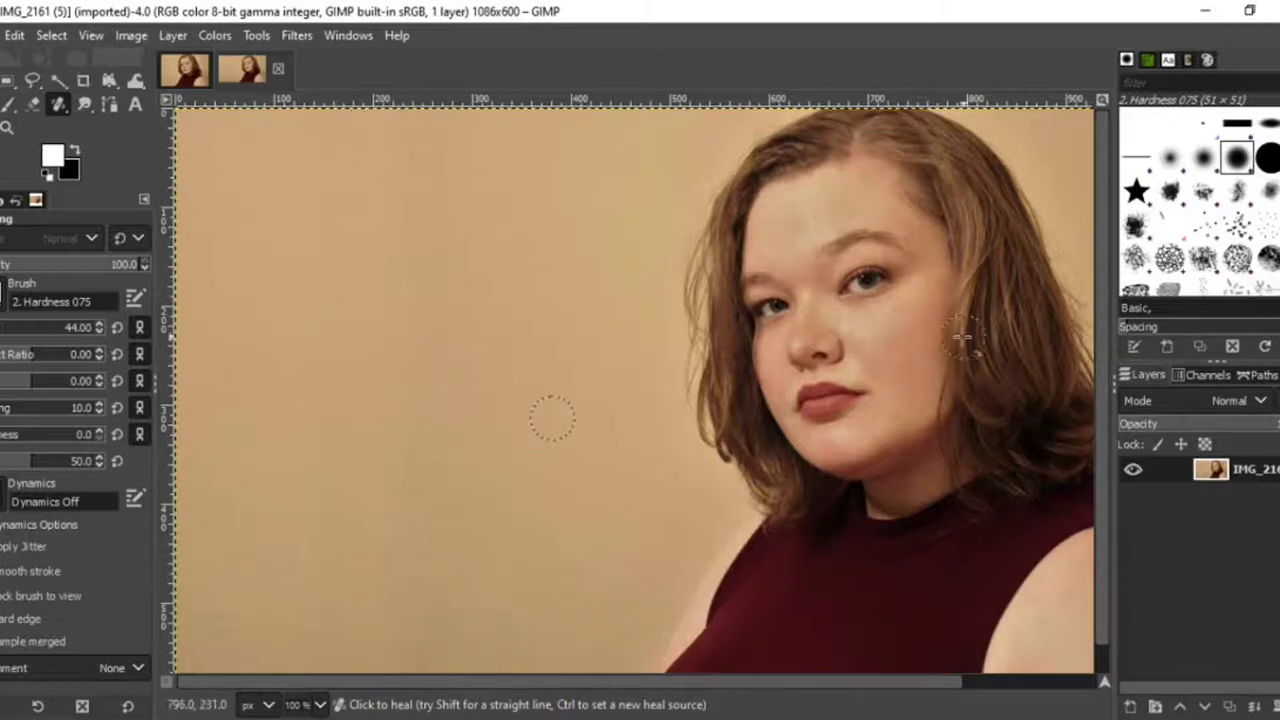
pyautogui.click(320, 704)
pyautogui.click(305, 551)
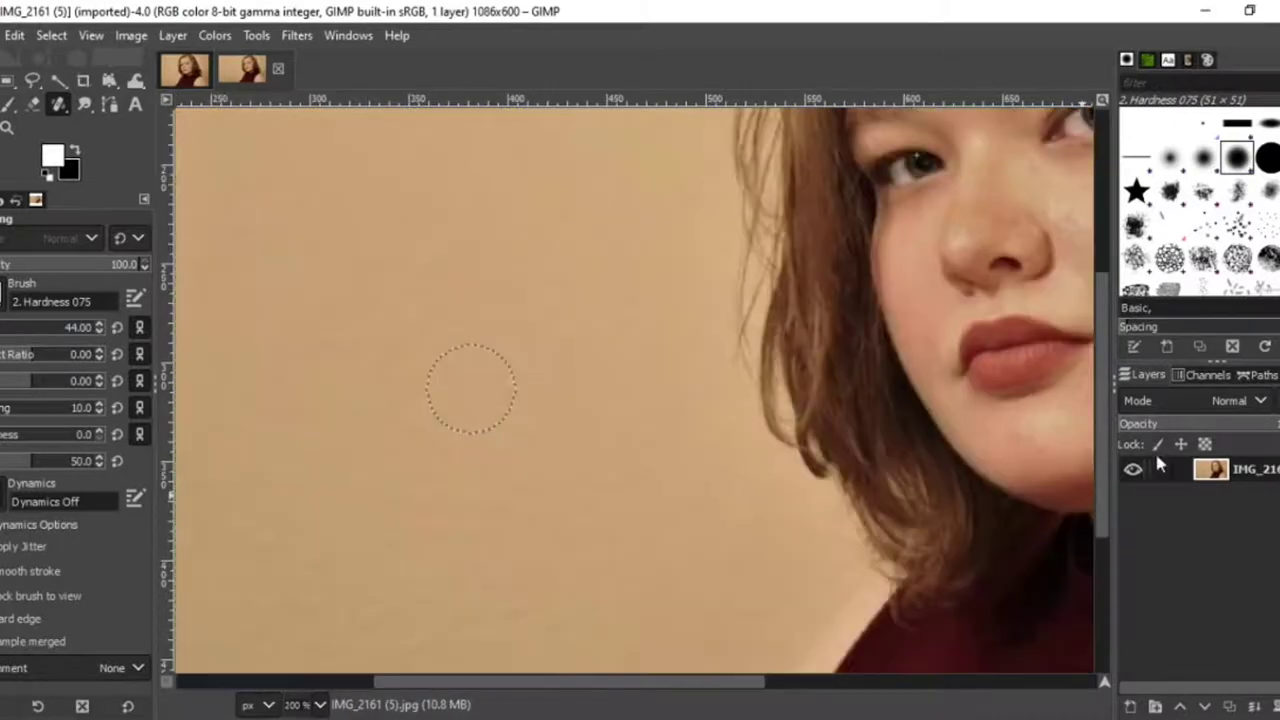
pyautogui.moveTo(1102, 465); pyautogui.dragTo(1102, 610)
pyautogui.moveTo(700, 682); pyautogui.dragTo(495, 682)
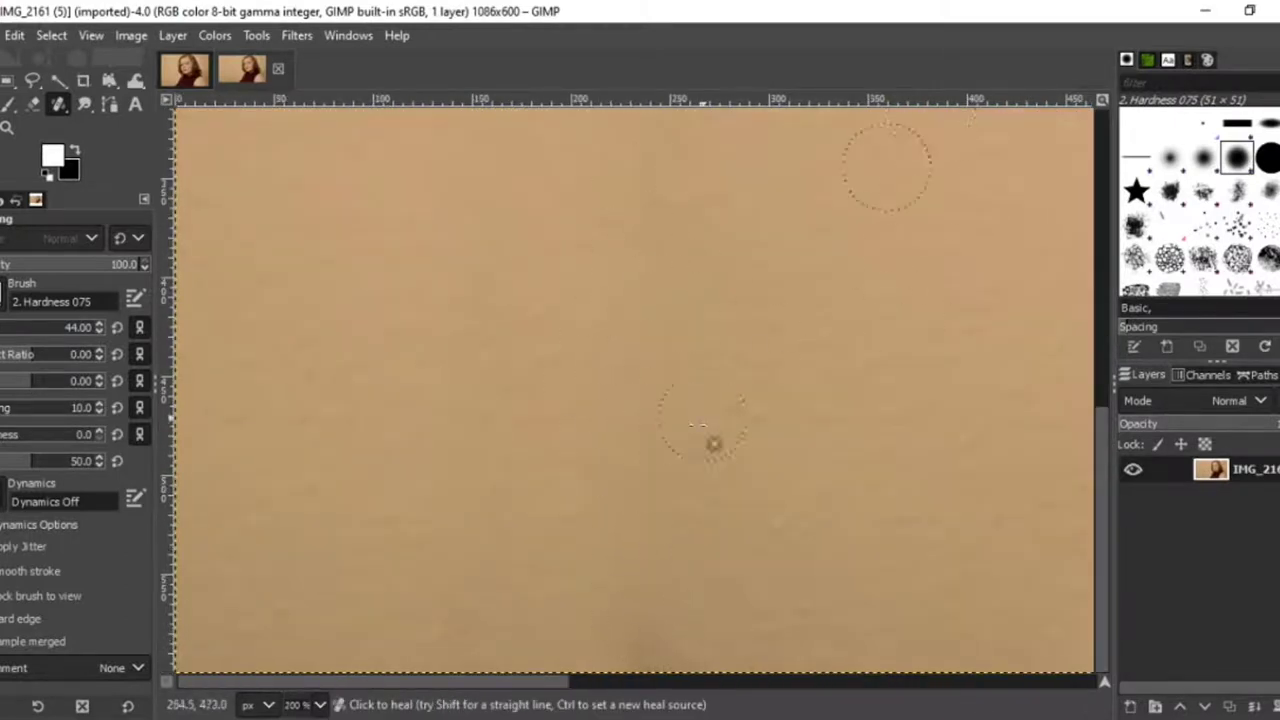
pyautogui.scroll(3, 1089, 486)
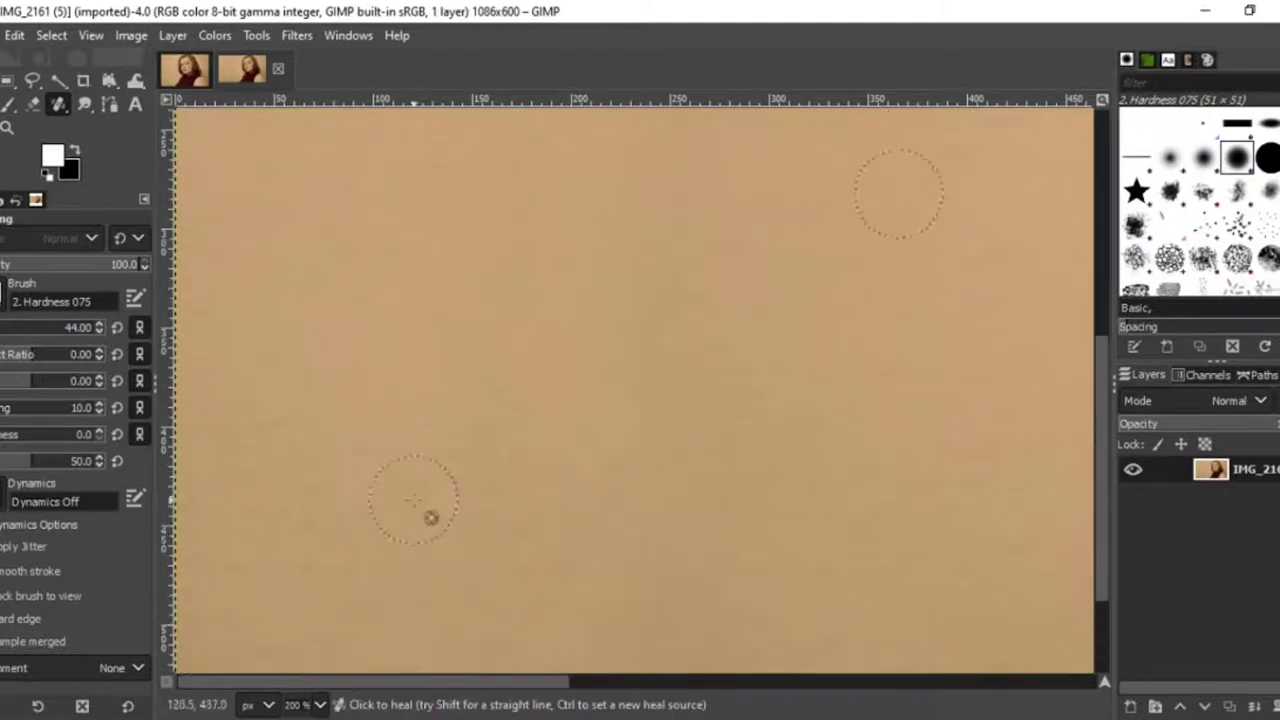
pyautogui.moveTo(1095, 543); pyautogui.dragTo(1088, 280)
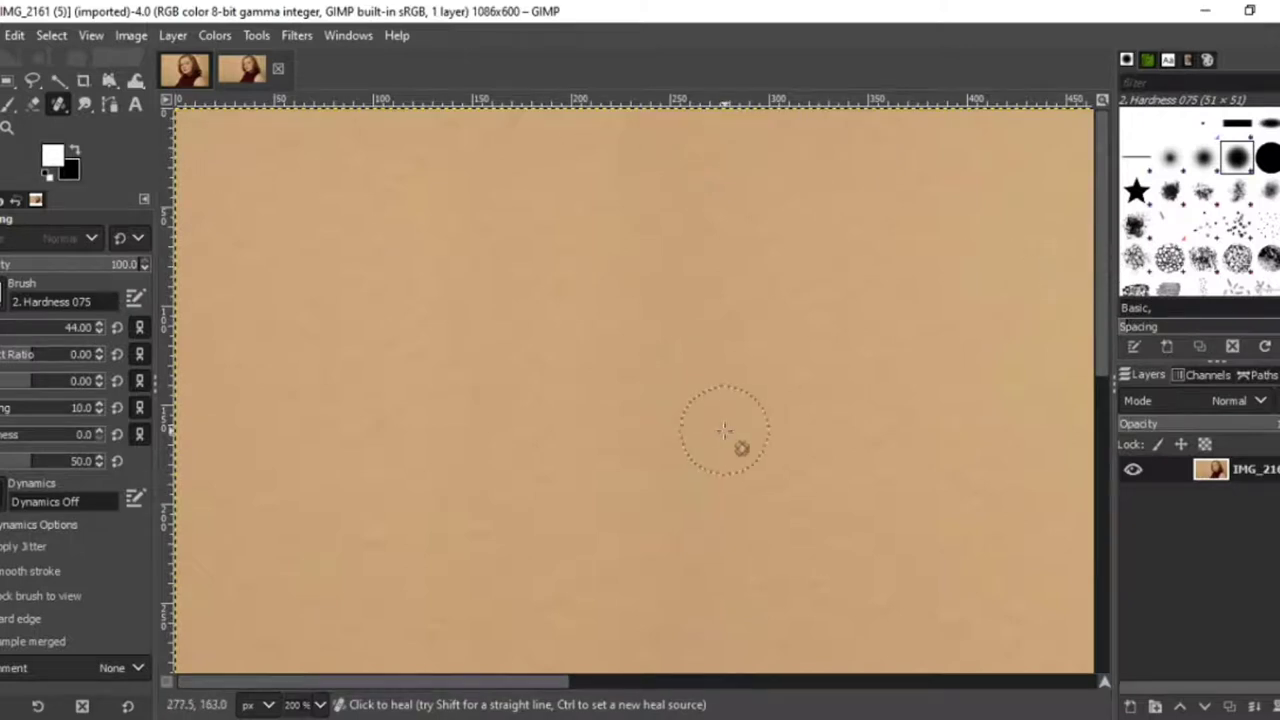
# Export the healed picture as IMG_2161 (6).jpg.
pyautogui.click(320, 704)
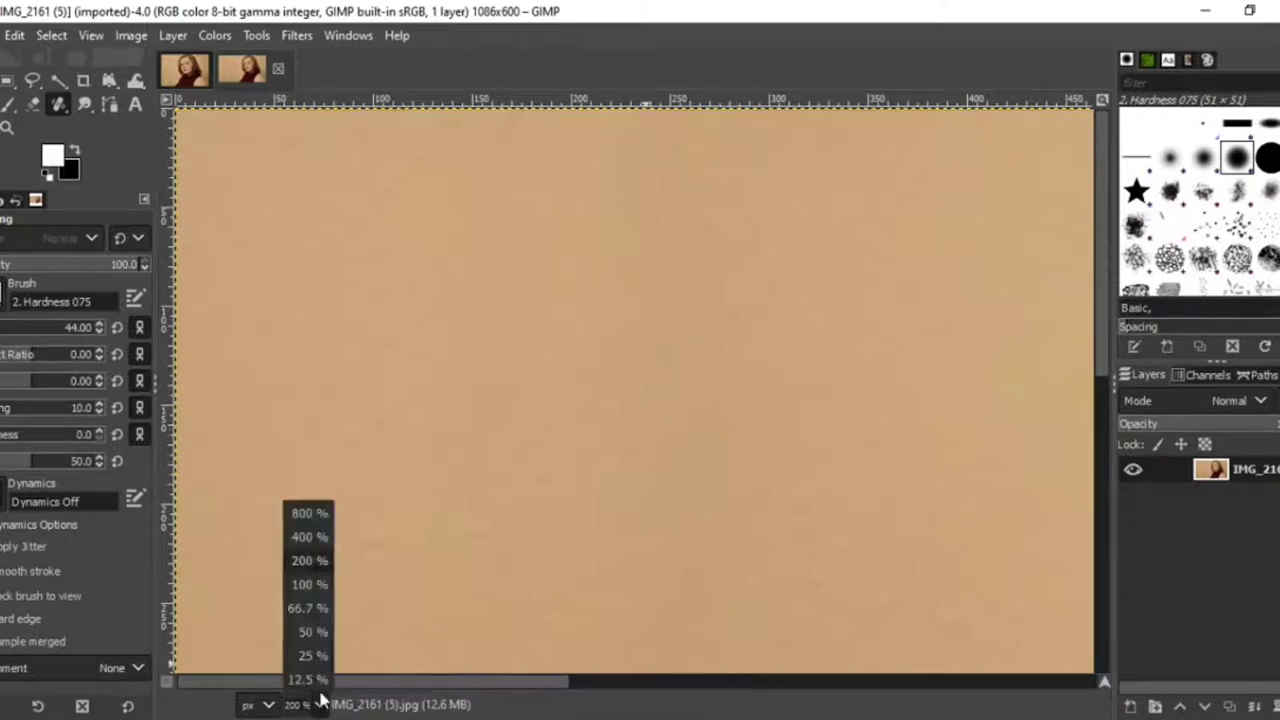
pyautogui.click(310, 606)
pyautogui.click(1, 35)
pyautogui.click(42, 347)
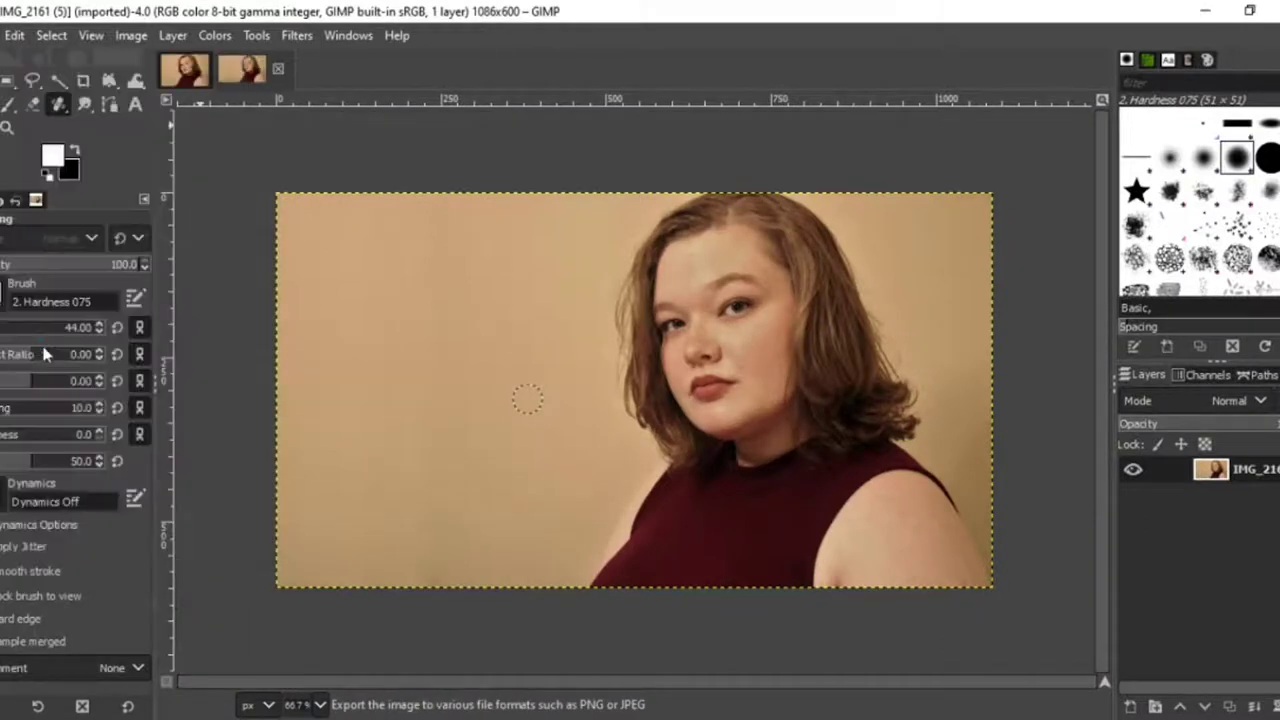
pyautogui.press('BackSpace')
pyautogui.write('61 (6).jpg')
pyautogui.click(788, 638)
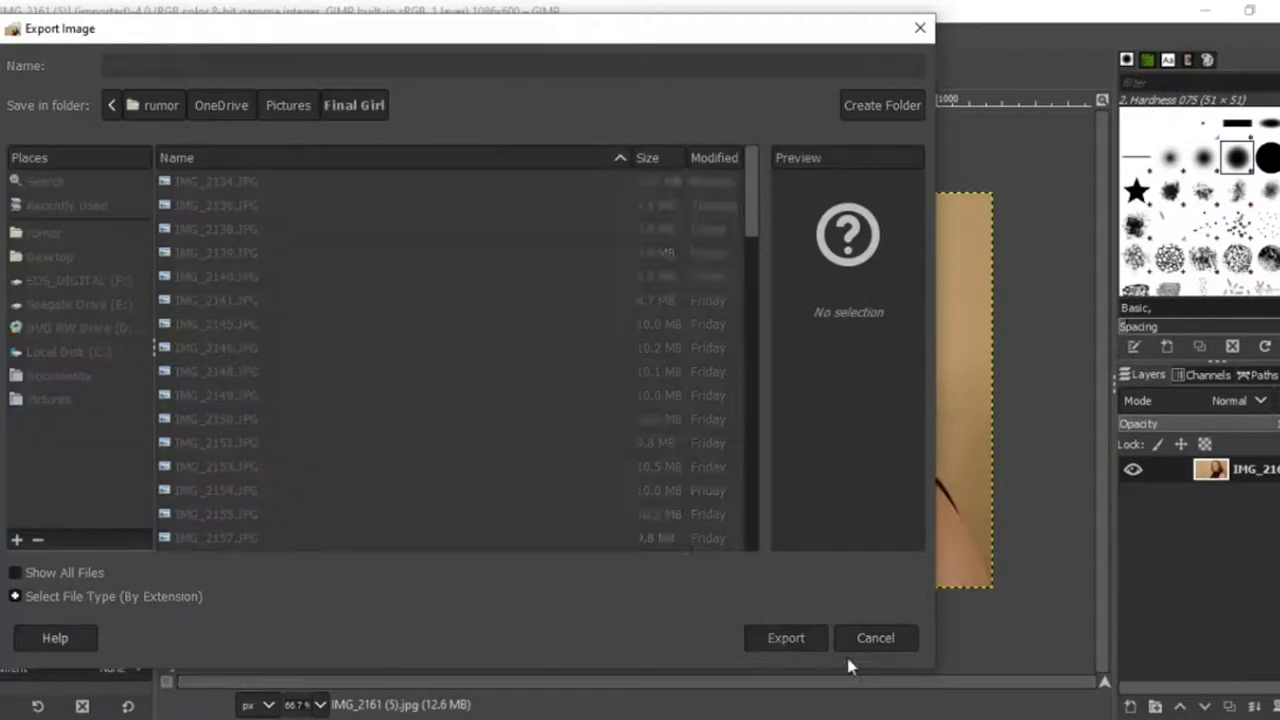
pyautogui.click(648, 602)
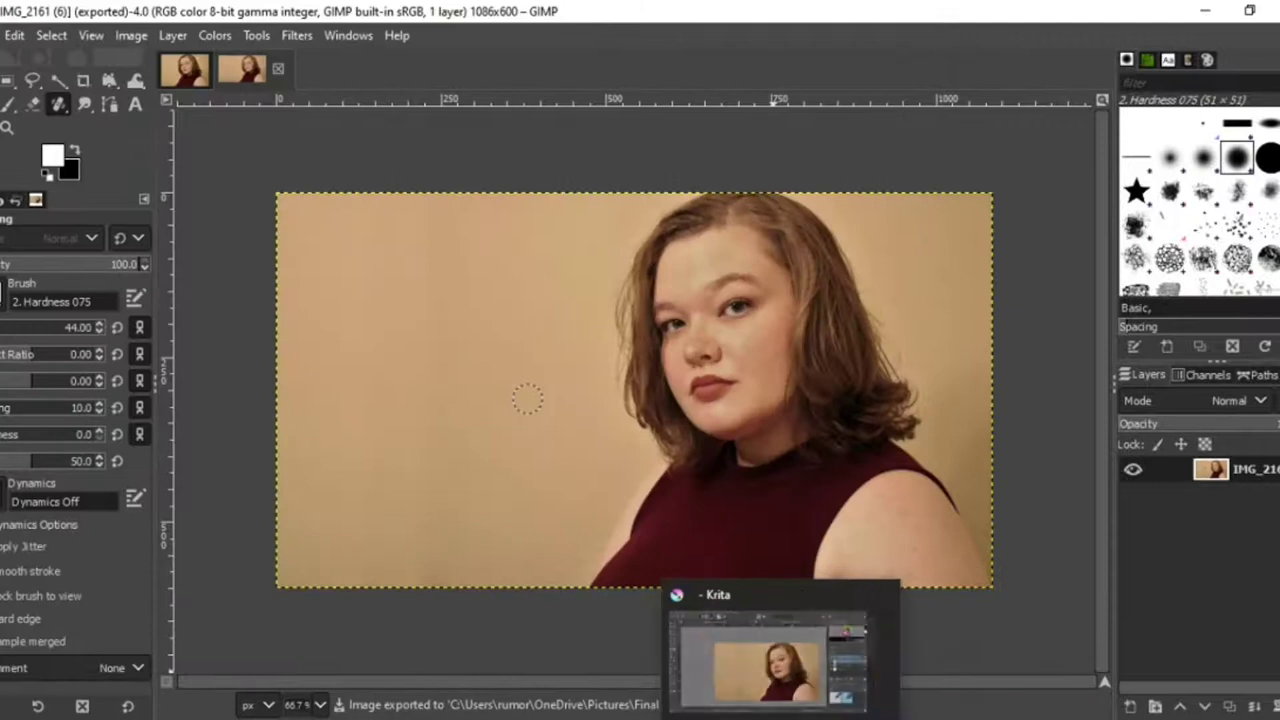
# Switch to Krita and hide the pasted strip layer and the IMG_2161 (4) layer.
pyautogui.click(782, 717)
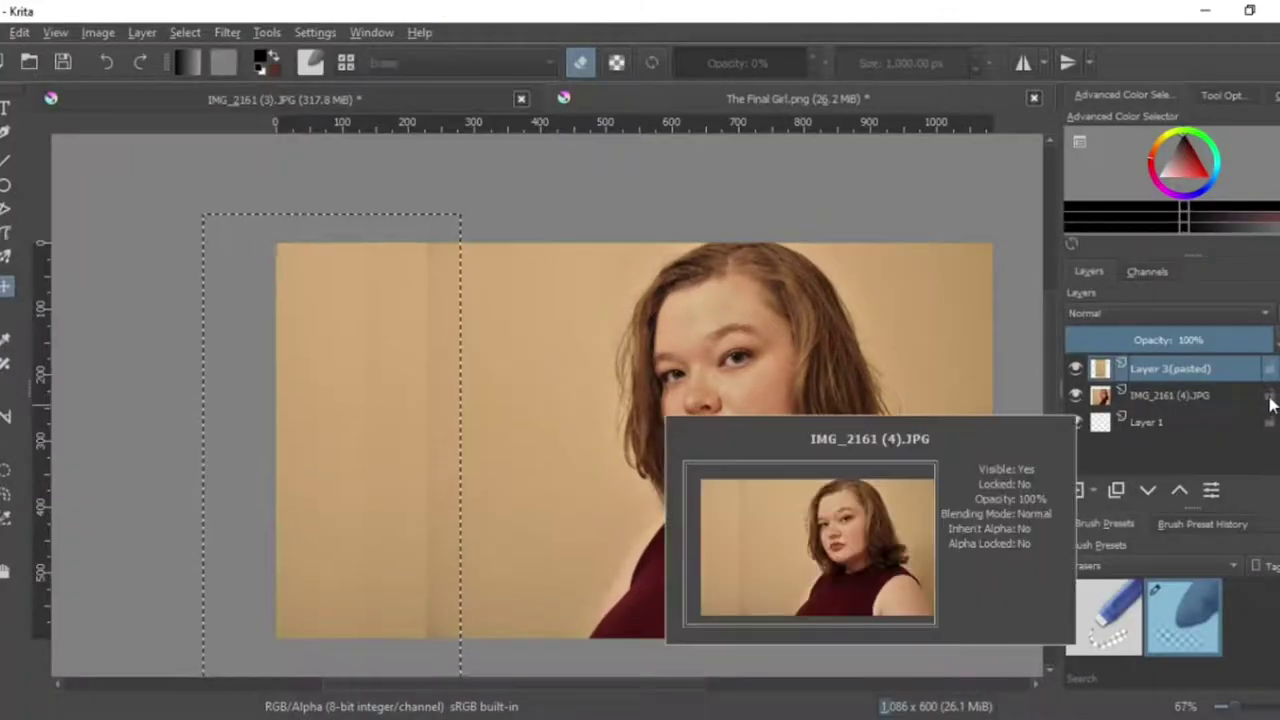
pyautogui.click(1076, 369)
pyautogui.click(1076, 396)
# Import IMG_2161 (6).jpg as a new layer into The Final Girl.png.
pyautogui.click(1, 35)
pyautogui.moveTo(142, 33)
pyautogui.moveTo(218, 146)
pyautogui.click(528, 213)
pyautogui.scroll(-5, 744, 352)
pyautogui.click(688, 352)
pyautogui.click(722, 566)
# Clear the selection and add a text object reading "The Final Girl" on two lines.
pyautogui.click(185, 32)
pyautogui.click(215, 74)
pyautogui.moveTo(645, 597); pyautogui.dragTo(645, 597)
pyautogui.write('The')
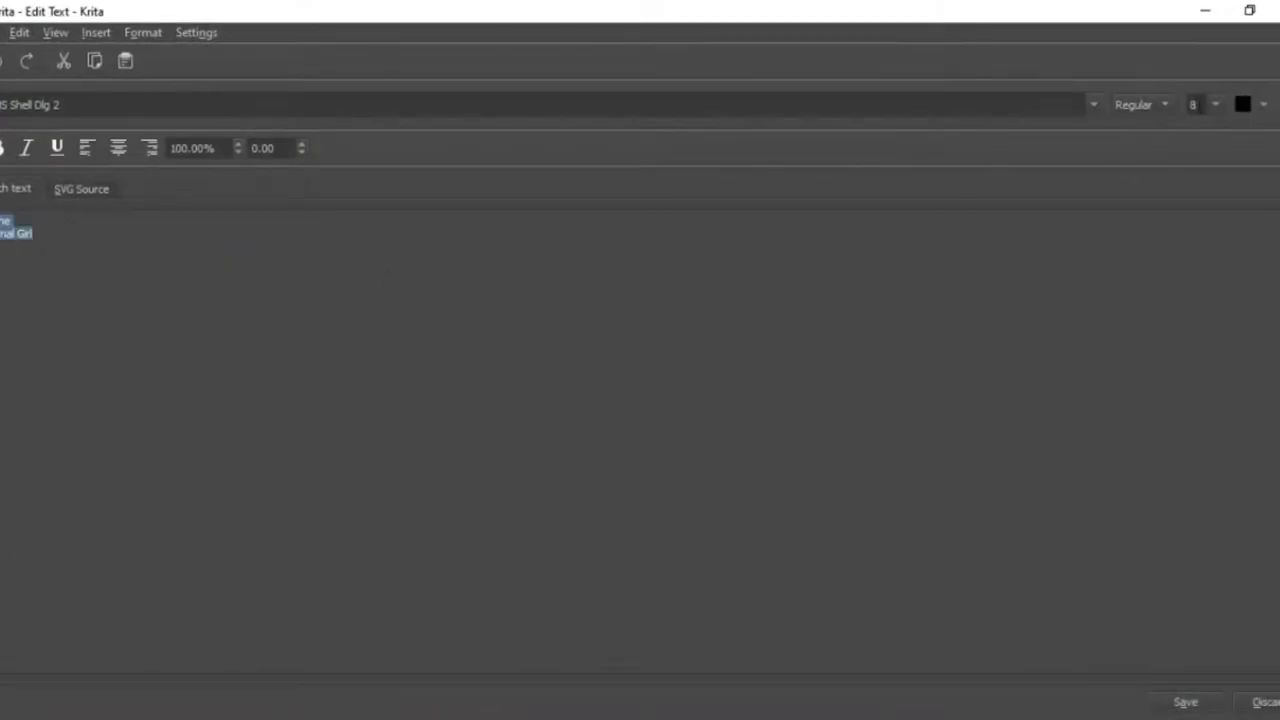
# Format the title text in dark red Chiller, size 120, centered.
pyautogui.click(1266, 106)
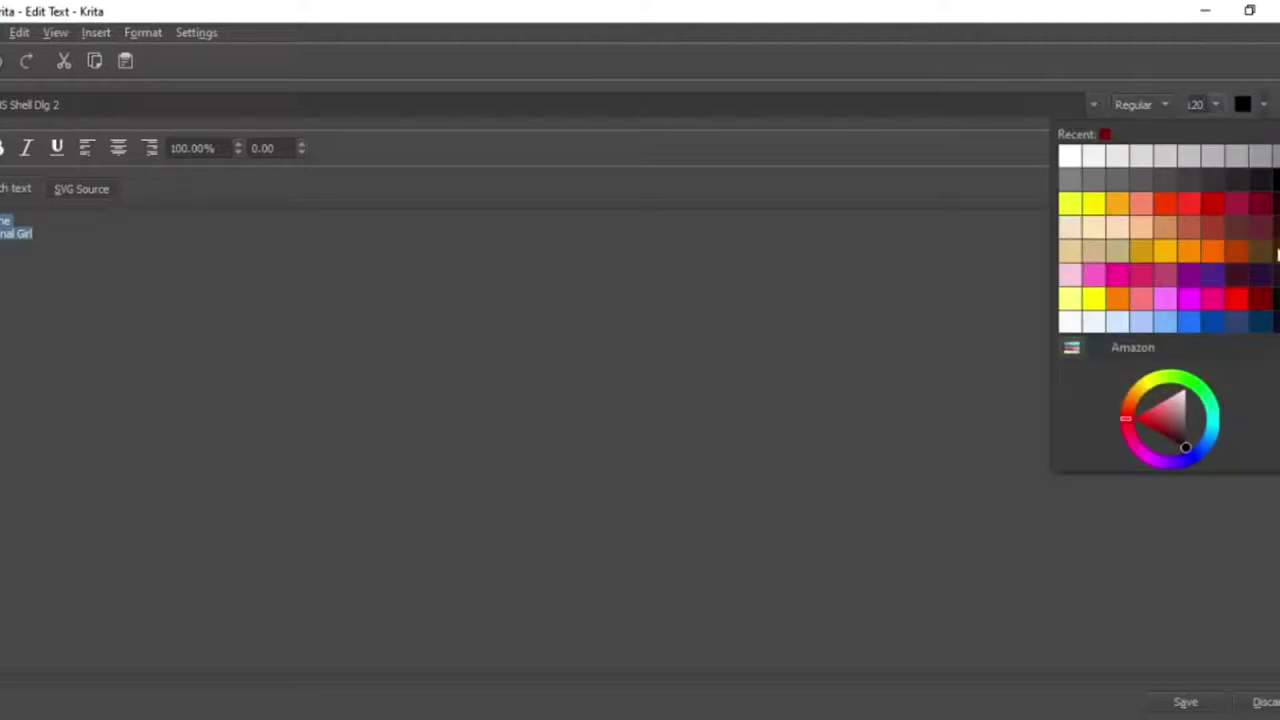
pyautogui.click(1124, 422)
pyautogui.click(283, 257)
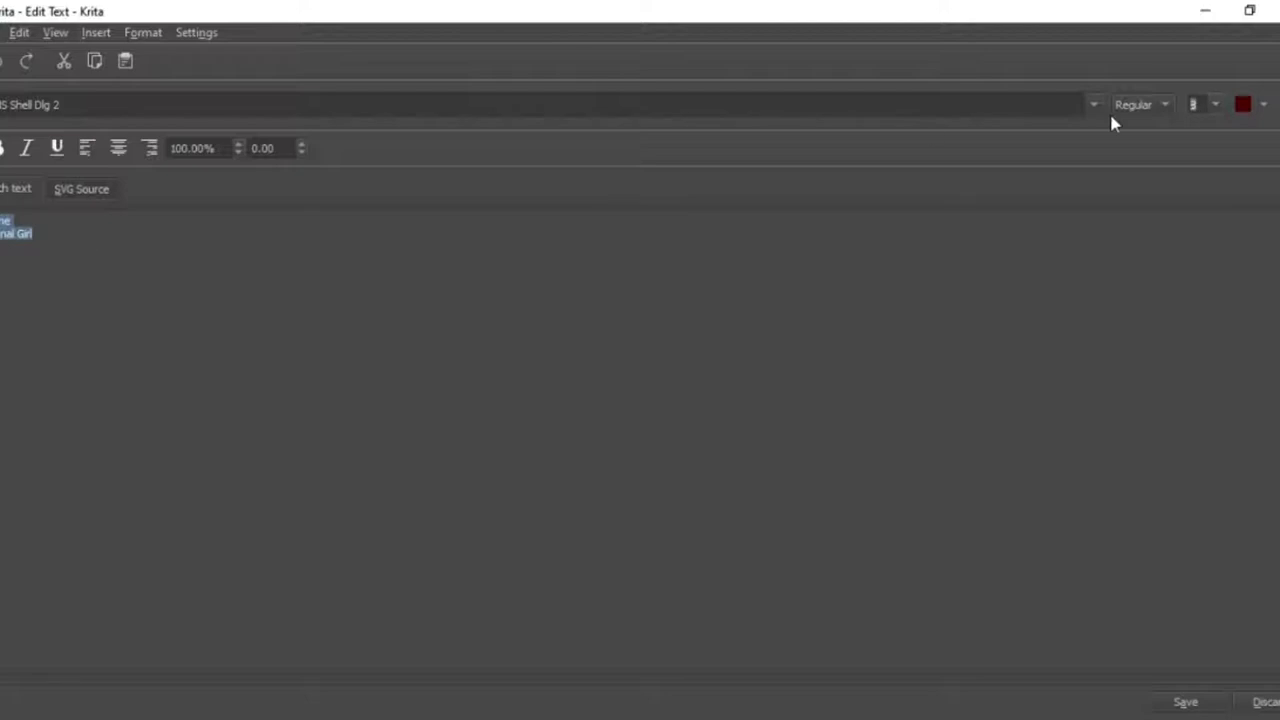
pyautogui.write('120')
pyautogui.press('Return')
pyautogui.click(113, 147)
pyautogui.moveTo(66, 105); pyautogui.dragTo(2, 105)
pyautogui.write('Chiller')
pyautogui.click(936, 553)
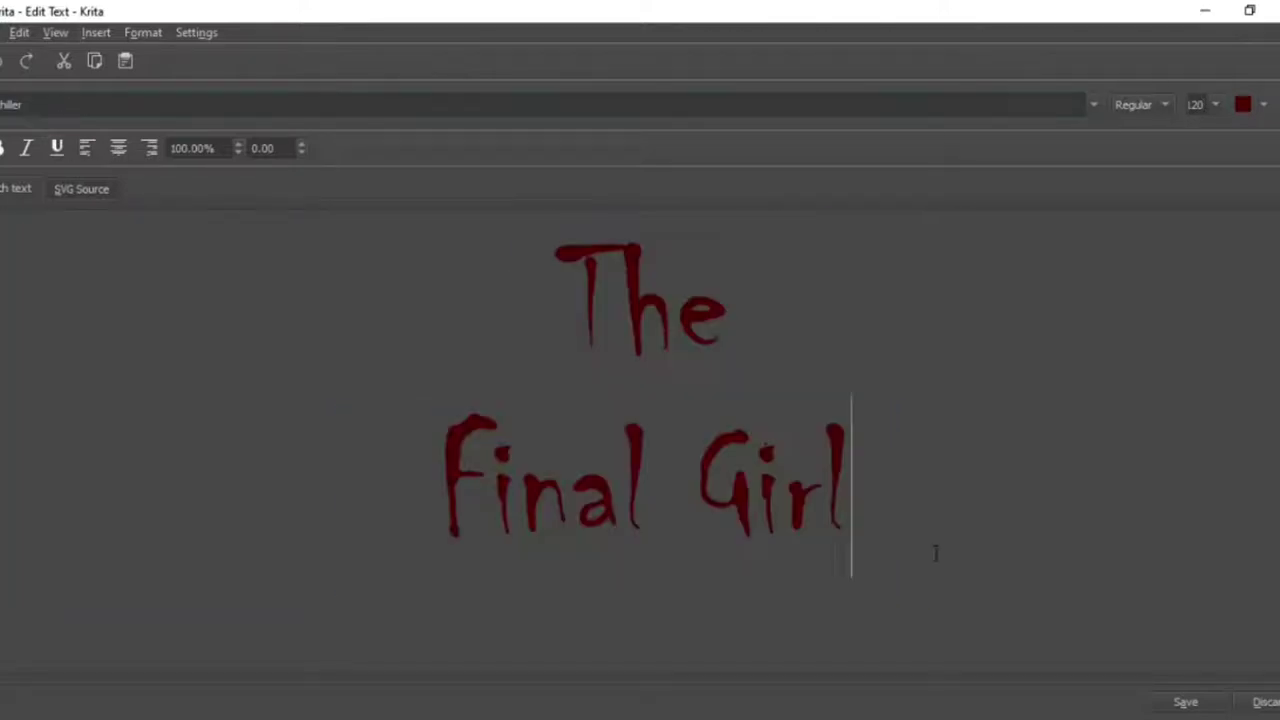
# Try several red shades on the whole title, settle on a deep blood red, and save the text.
pyautogui.hotkey('ctrl', 'a')
pyautogui.click(1264, 105)
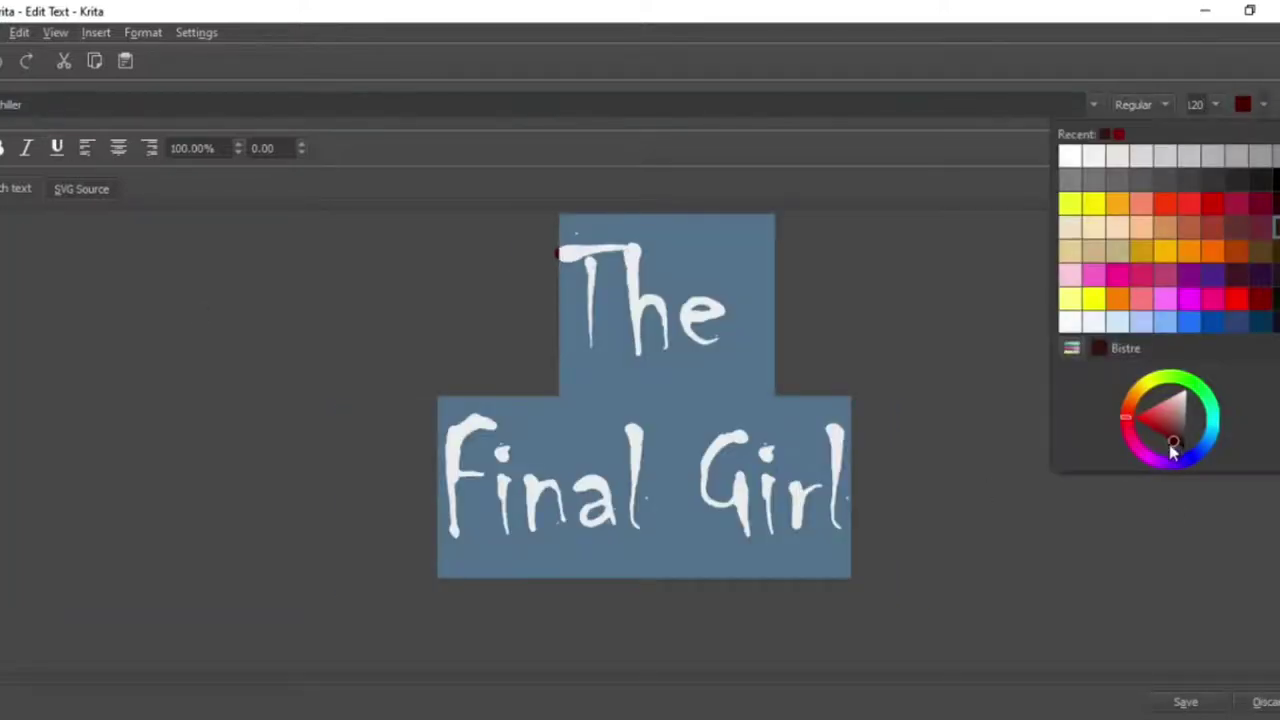
pyautogui.click(1072, 569)
pyautogui.hotkey('ctrl', 'a')
pyautogui.click(1265, 106)
pyautogui.click(1126, 420)
pyautogui.click(993, 409)
pyautogui.hotkey('ctrl', 'a')
pyautogui.click(1264, 105)
pyautogui.click(929, 430)
pyautogui.click(1185, 702)
# Move the title down slightly over the empty wall beside the portrait.
pyautogui.click(0, 108)
pyautogui.moveTo(447, 331); pyautogui.dragTo(467, 401)
pyautogui.scroll(-1, 468, 400)
pyautogui.scroll(1, 468, 400)
# Reopen the title text, set its font size to 175, and close the text editor.
pyautogui.click(5, 108)
pyautogui.doubleClick(374, 447)
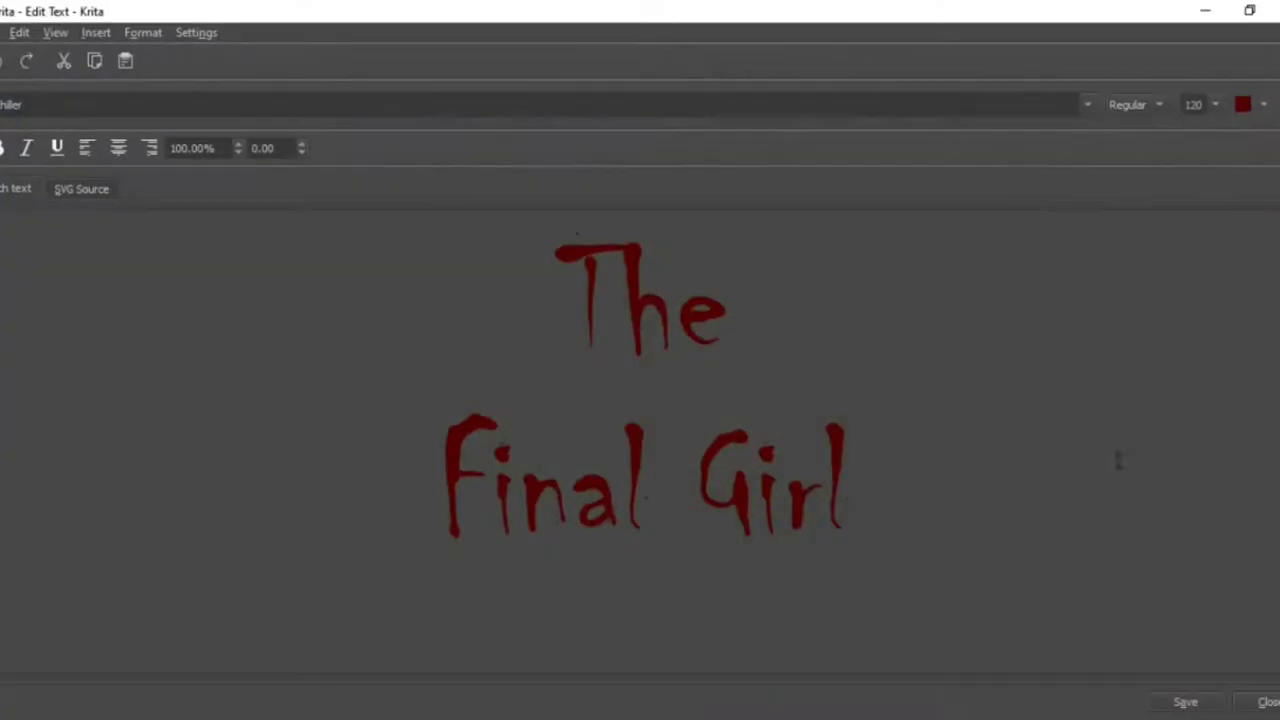
pyautogui.hotkey('ctrl', 'a')
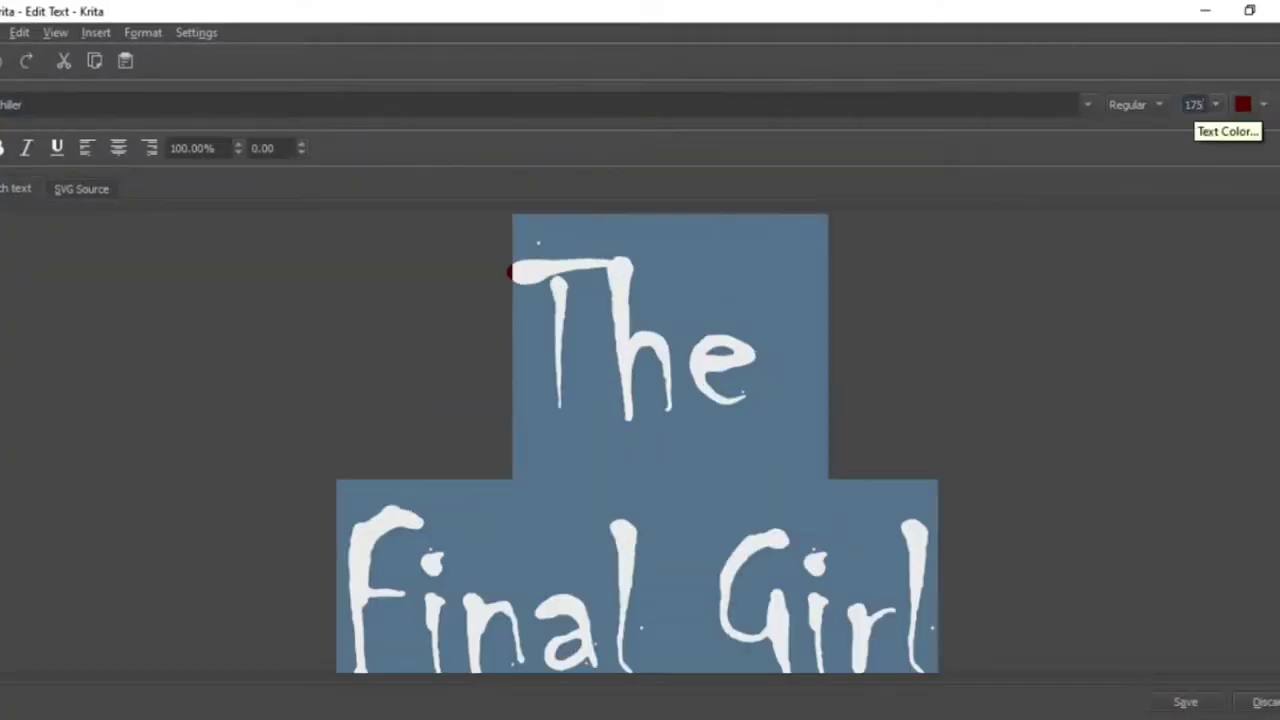
pyautogui.click(1262, 702)
# Resize and reposition the title so both lines fit on the empty wall beside the woman's face.
pyautogui.click(0, 286)
pyautogui.moveTo(510, 390); pyautogui.dragTo(482, 418)
pyautogui.moveTo(675, 559); pyautogui.dragTo(609, 512)
pyautogui.moveTo(494, 444); pyautogui.dragTo(488, 446)
# Add a text object below the title reading "a time-lapse makeup".
pyautogui.click(1210, 393)
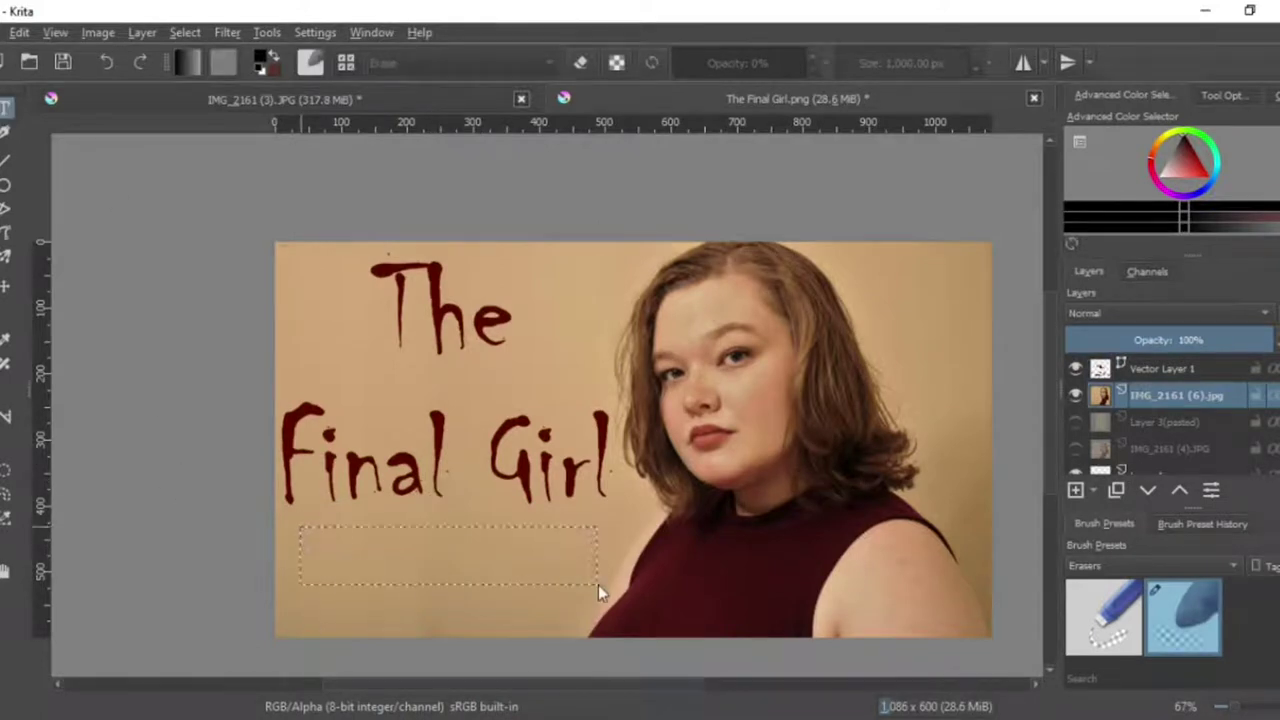
pyautogui.moveTo(598, 585); pyautogui.dragTo(598, 586)
pyautogui.press('BackSpace')
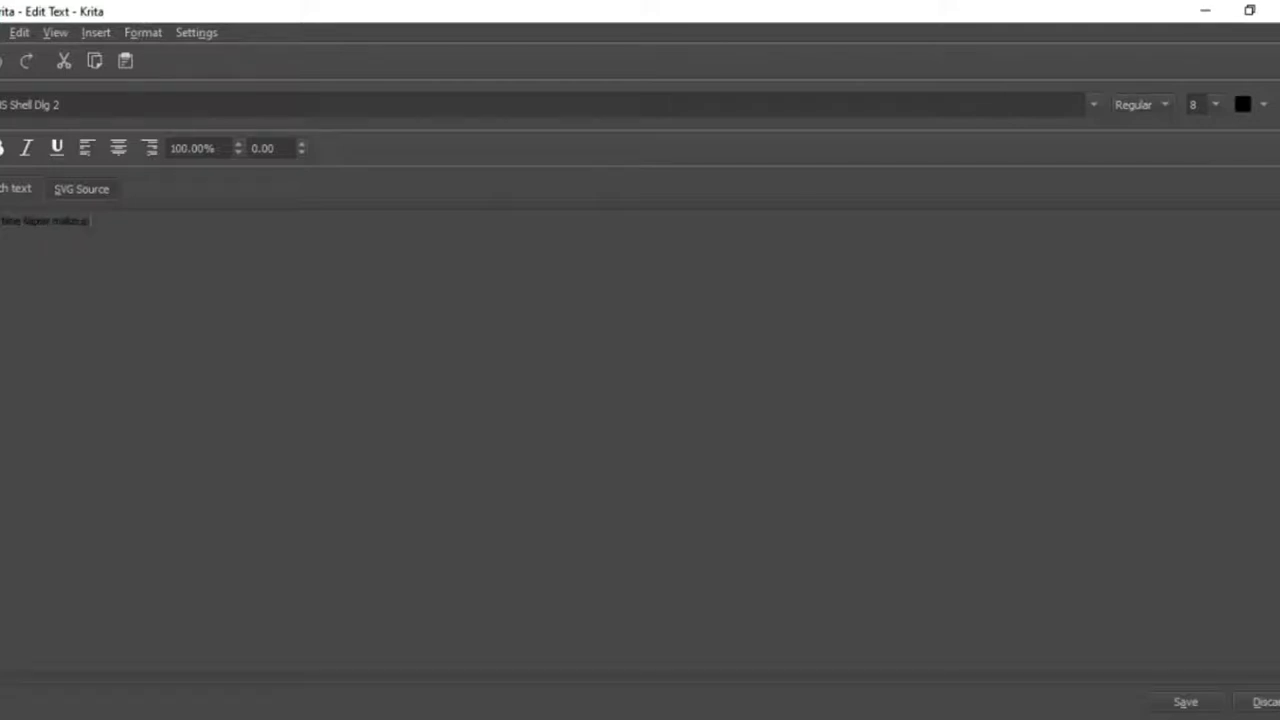
# Set the "a time-lapse makeup" text in Arial at size 120 and save it.
pyautogui.click(1093, 104)
pyautogui.click(400, 183)
pyautogui.moveTo(1203, 104); pyautogui.dragTo(1134, 106)
pyautogui.write('120')
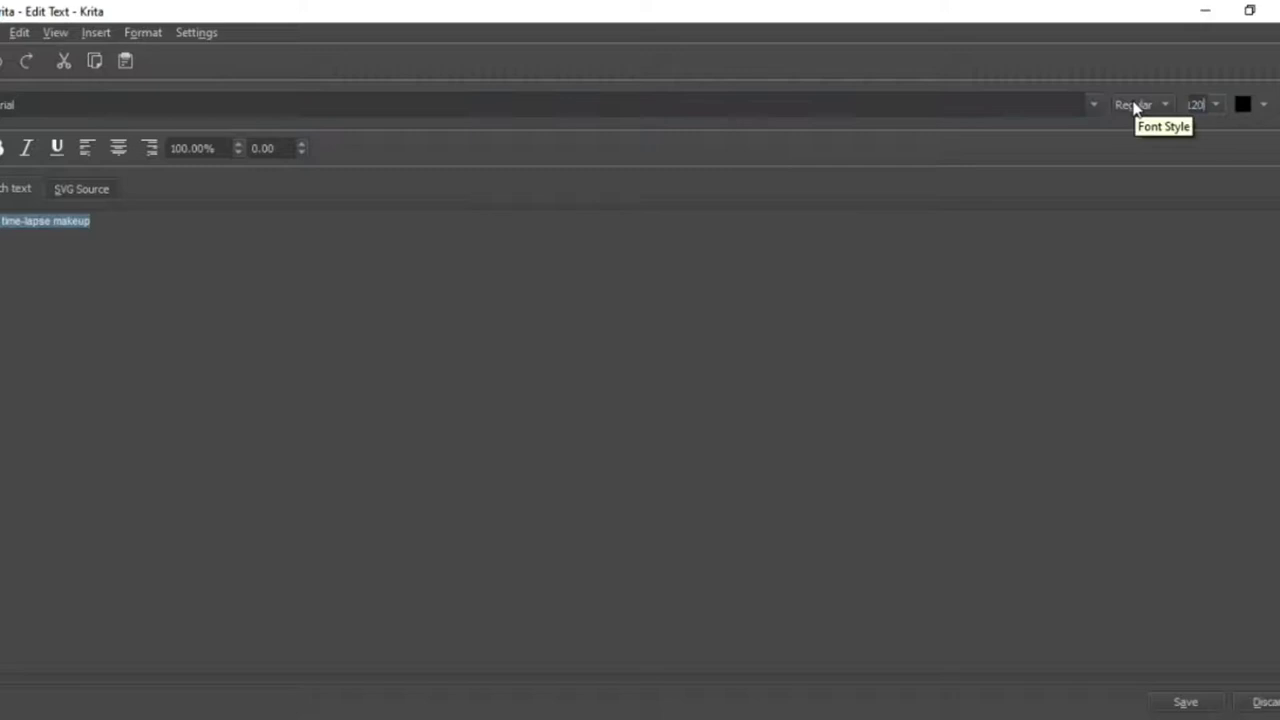
pyautogui.press('Return')
pyautogui.click(1190, 703)
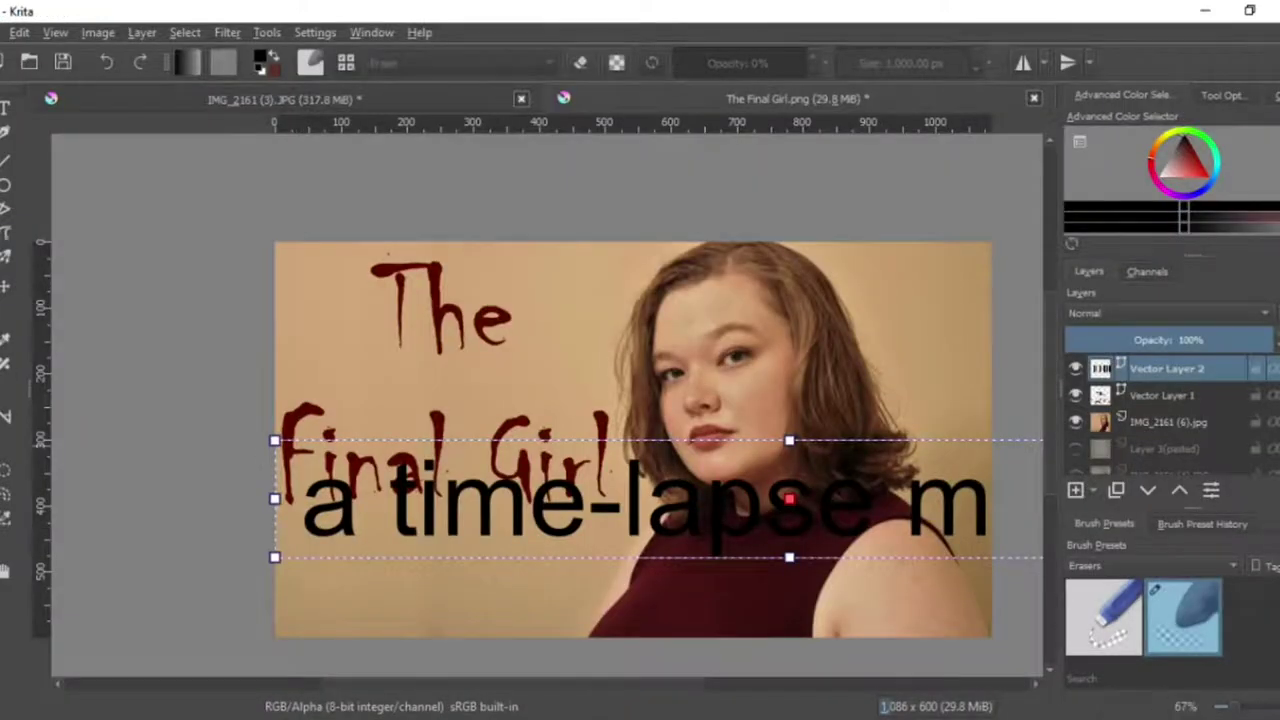
# Shrink the "a time-lapse makeup" text and place it directly below the title, matching the title's width.
pyautogui.hotkey('ctrl', 't')
pyautogui.moveTo(306, 556)
pyautogui.mouseDown()
pyautogui.moveTo(902, 498)
pyautogui.moveTo(317, 546)
pyautogui.moveTo(299, 560)
pyautogui.mouseUp()
pyautogui.moveTo(387, 545); pyautogui.dragTo(368, 536)
# Recolor the entire "a time-lapse makeup" text dark red and save the text change.
pyautogui.click(5, 108)
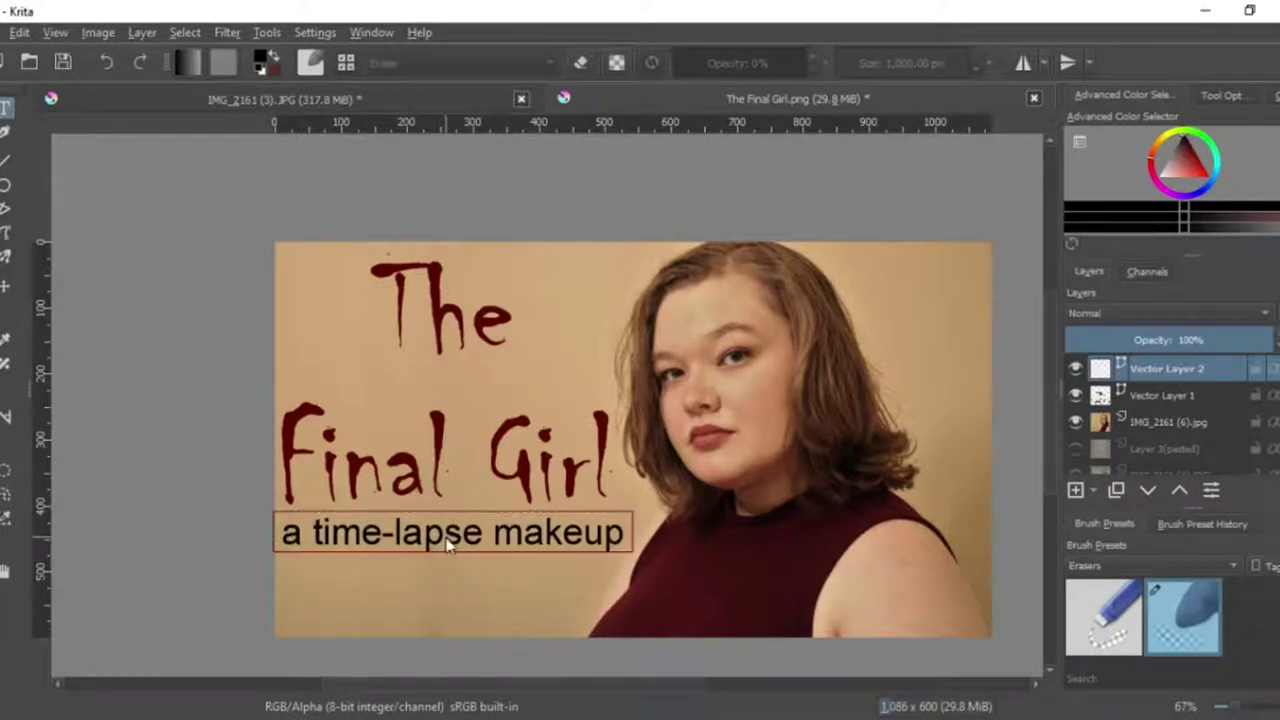
pyautogui.doubleClick(449, 540)
pyautogui.hotkey('ctrl', 'a')
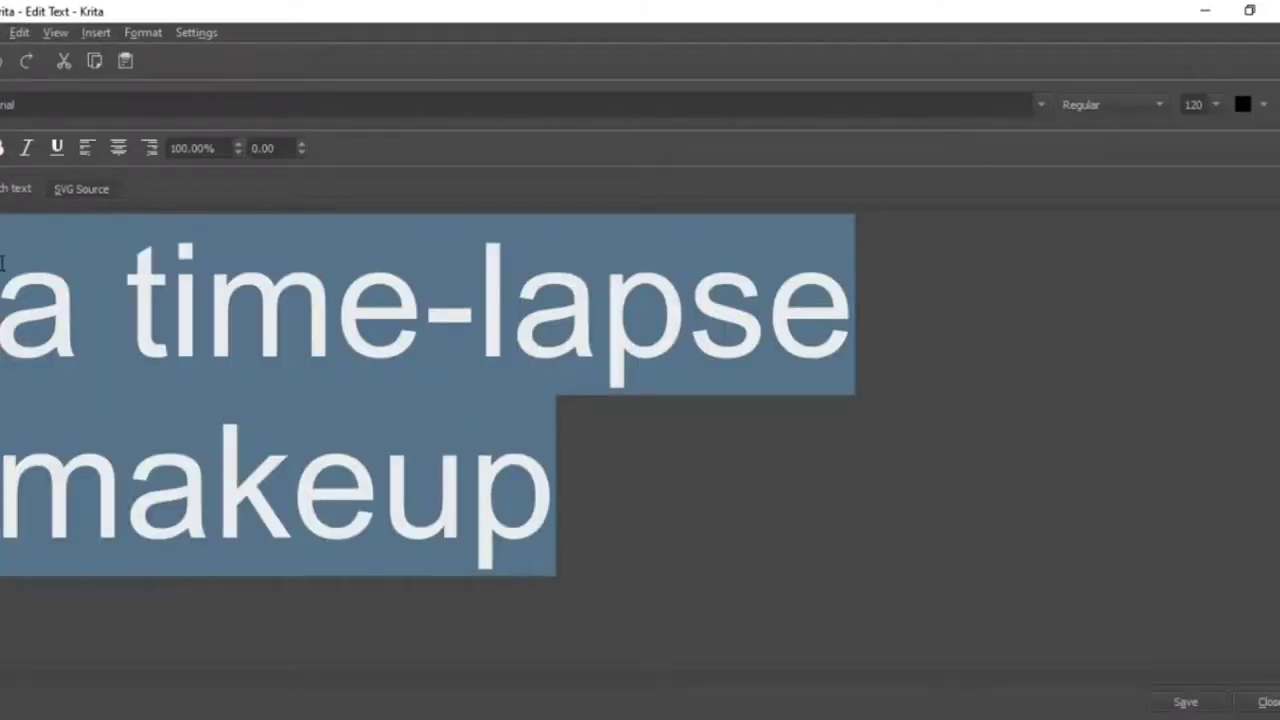
pyautogui.click(1264, 106)
pyautogui.click(1073, 348)
pyautogui.click(1264, 106)
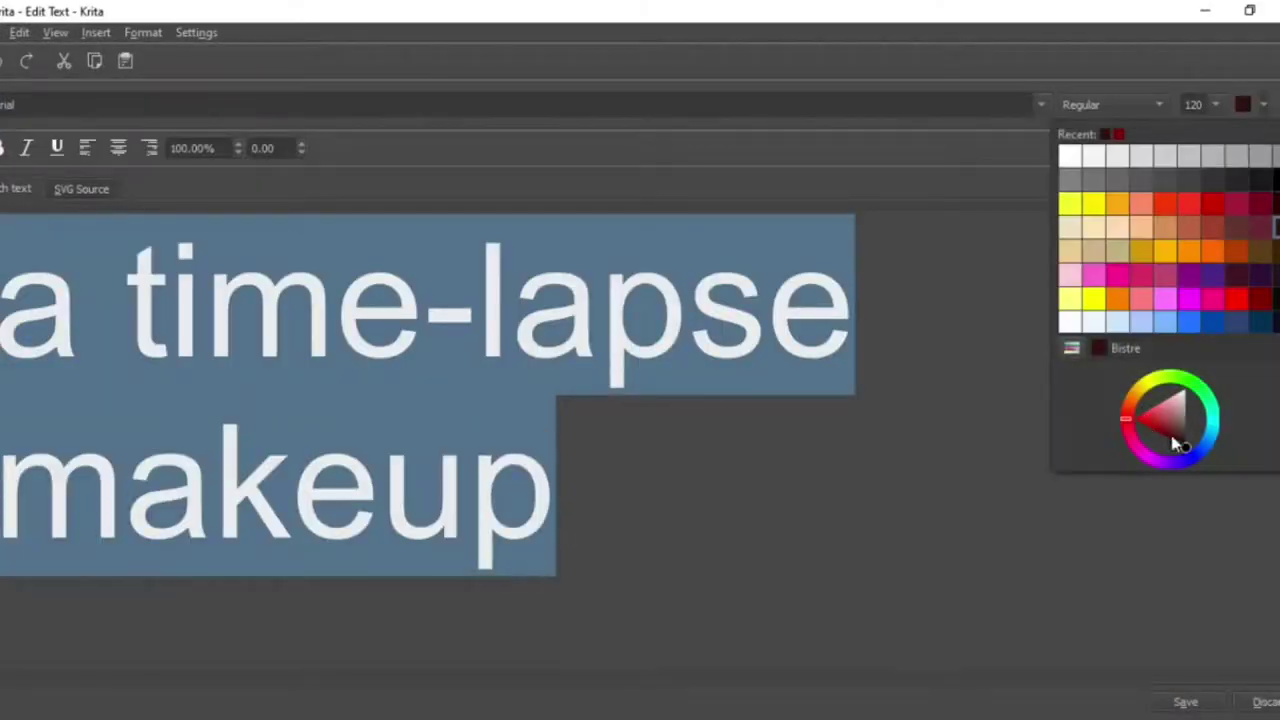
pyautogui.click(628, 480)
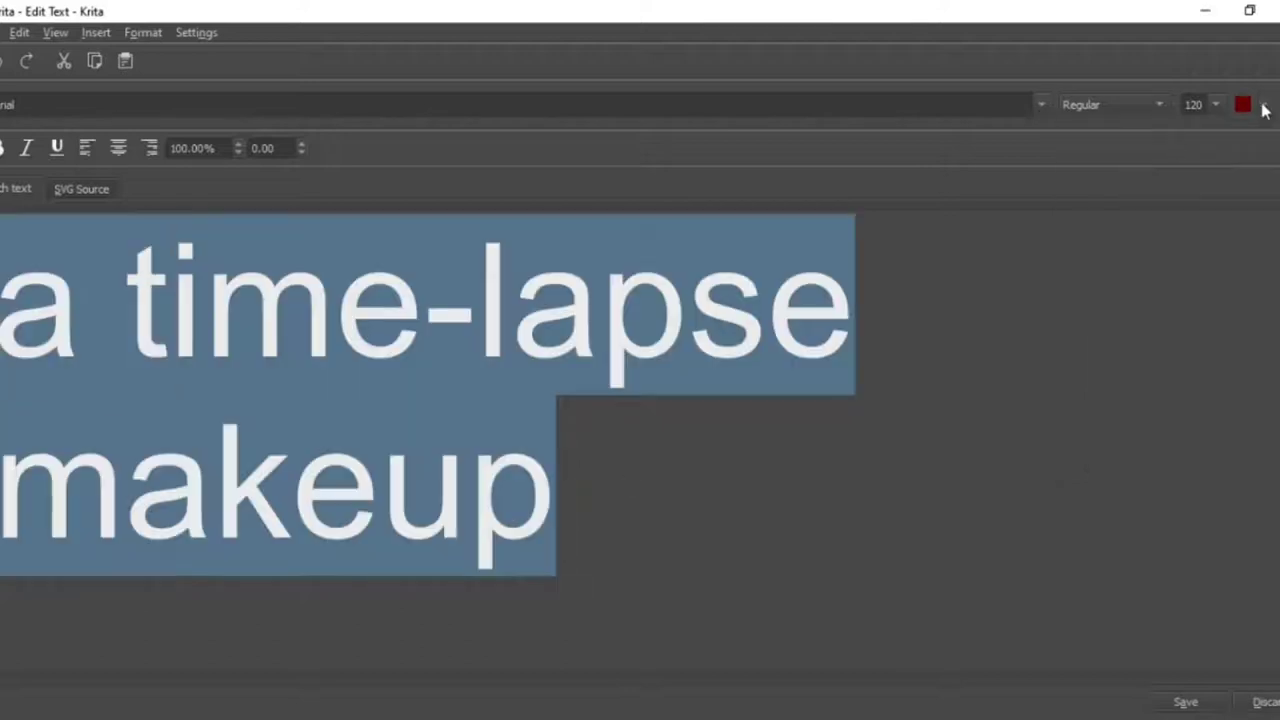
pyautogui.click(1222, 697)
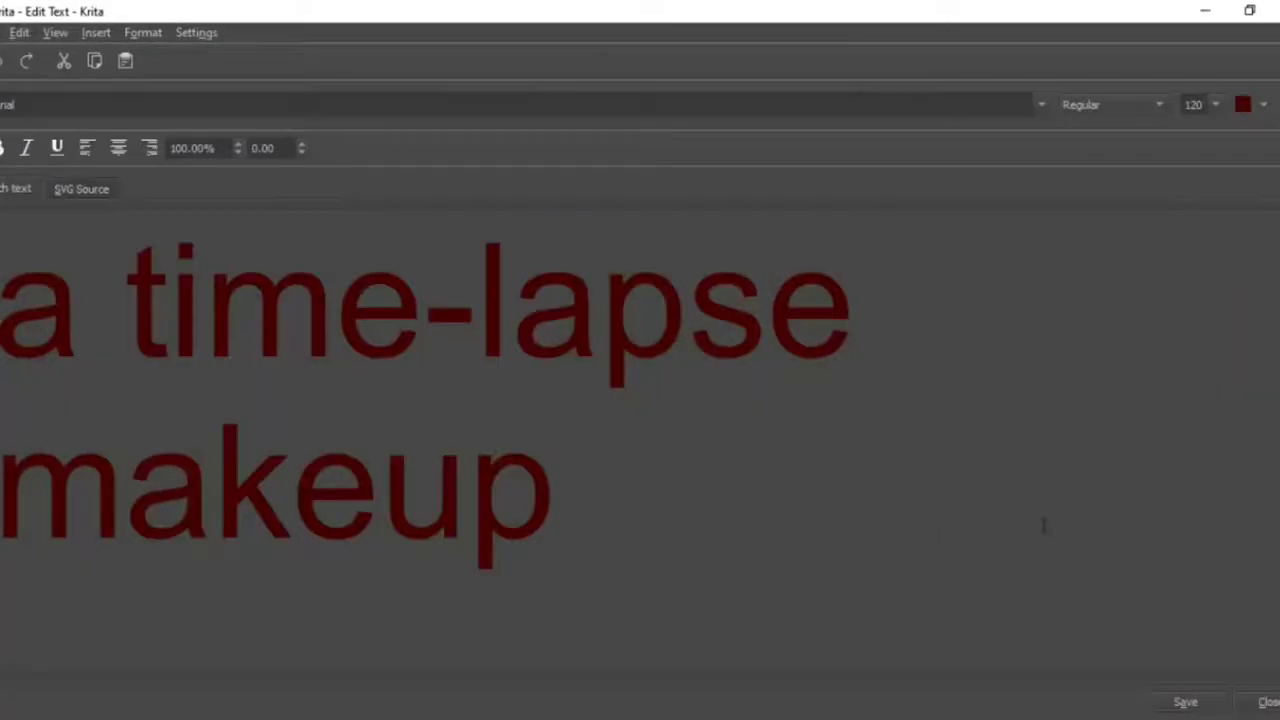
# Deepen the subtitle's color to a darker blood red, save it and close the text editor.
pyautogui.hotkey('ctrl', 'a')
pyautogui.click(1264, 106)
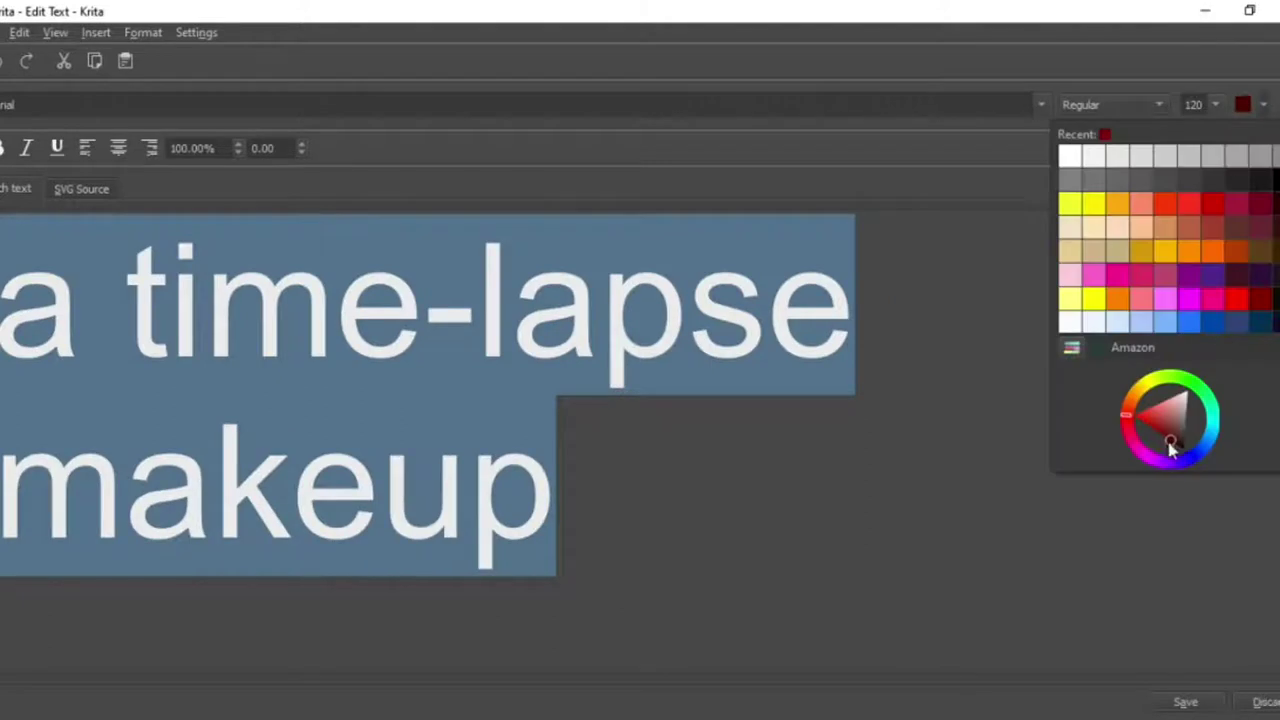
pyautogui.click(1205, 706)
pyautogui.click(1272, 706)
pyautogui.scroll(2, 515, 622)
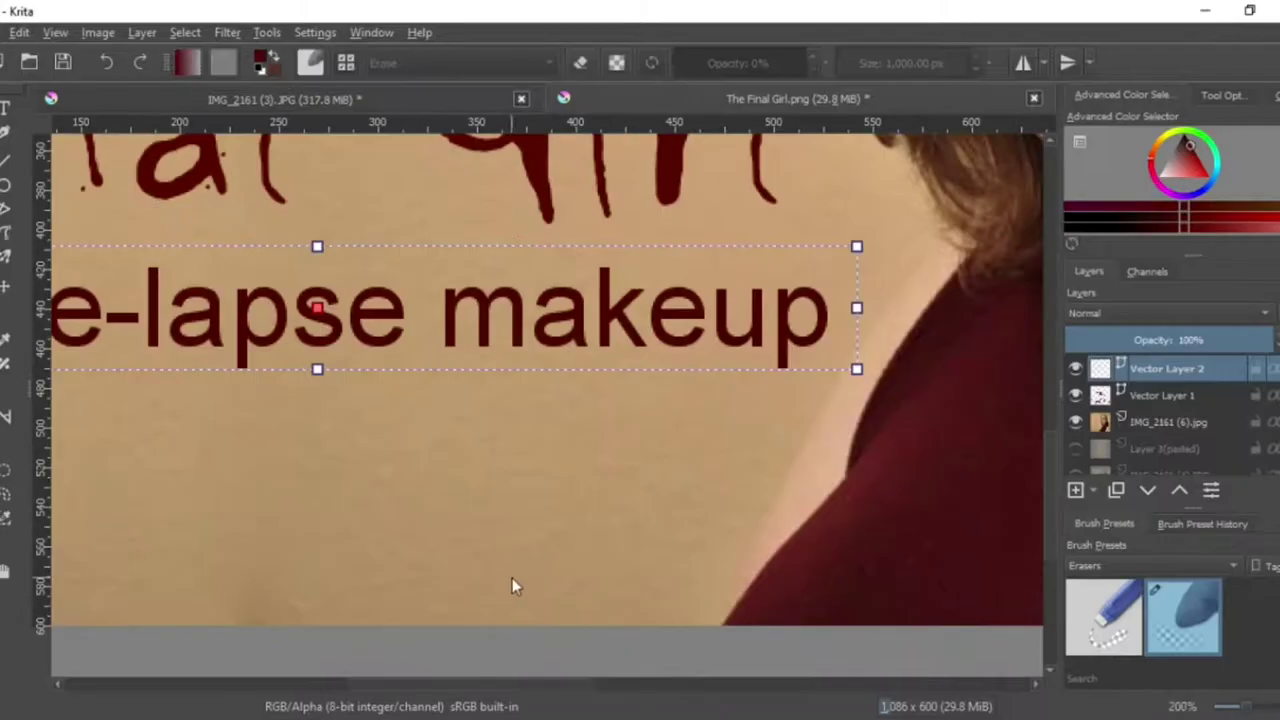
pyautogui.scroll(-1, 495, 514)
pyautogui.moveTo(603, 687); pyautogui.dragTo(618, 687)
pyautogui.scroll(-2, 524, 567)
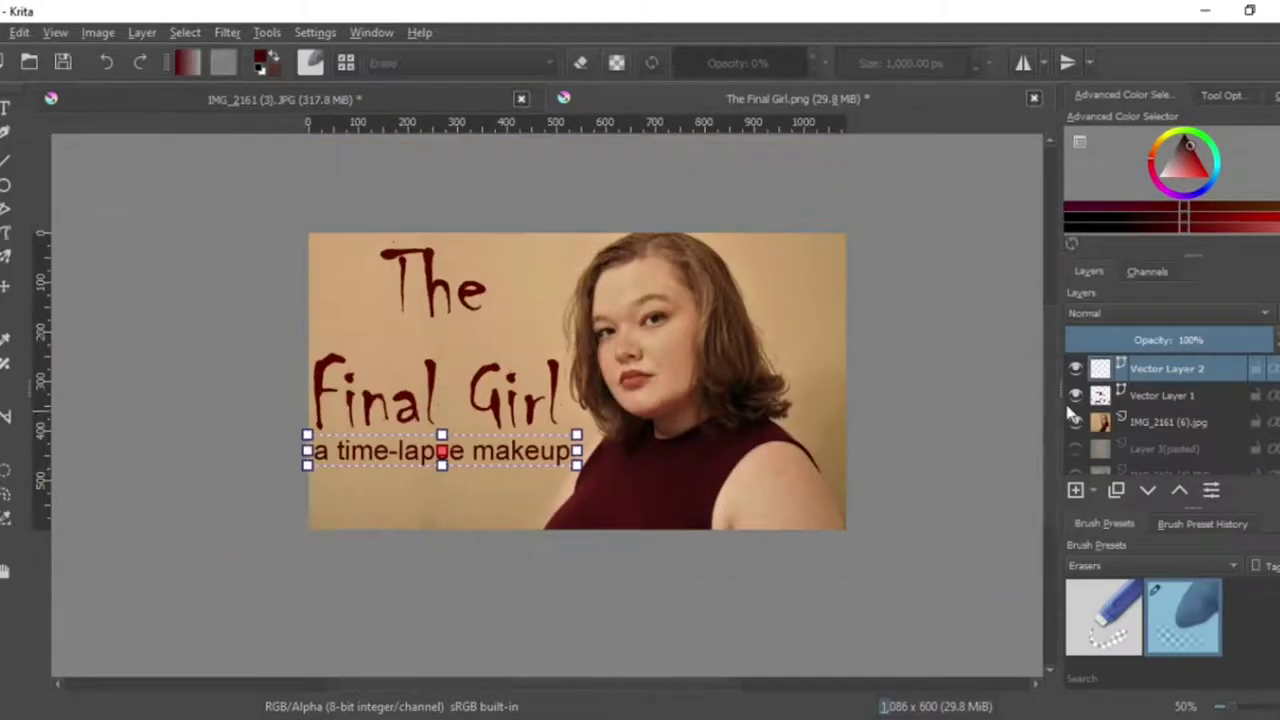
# Export the thumbnail as a JPEG named "The Final Girl" to the Thumbnails folder at 75% quality.
pyautogui.click(5, 32)
pyautogui.click(60, 194)
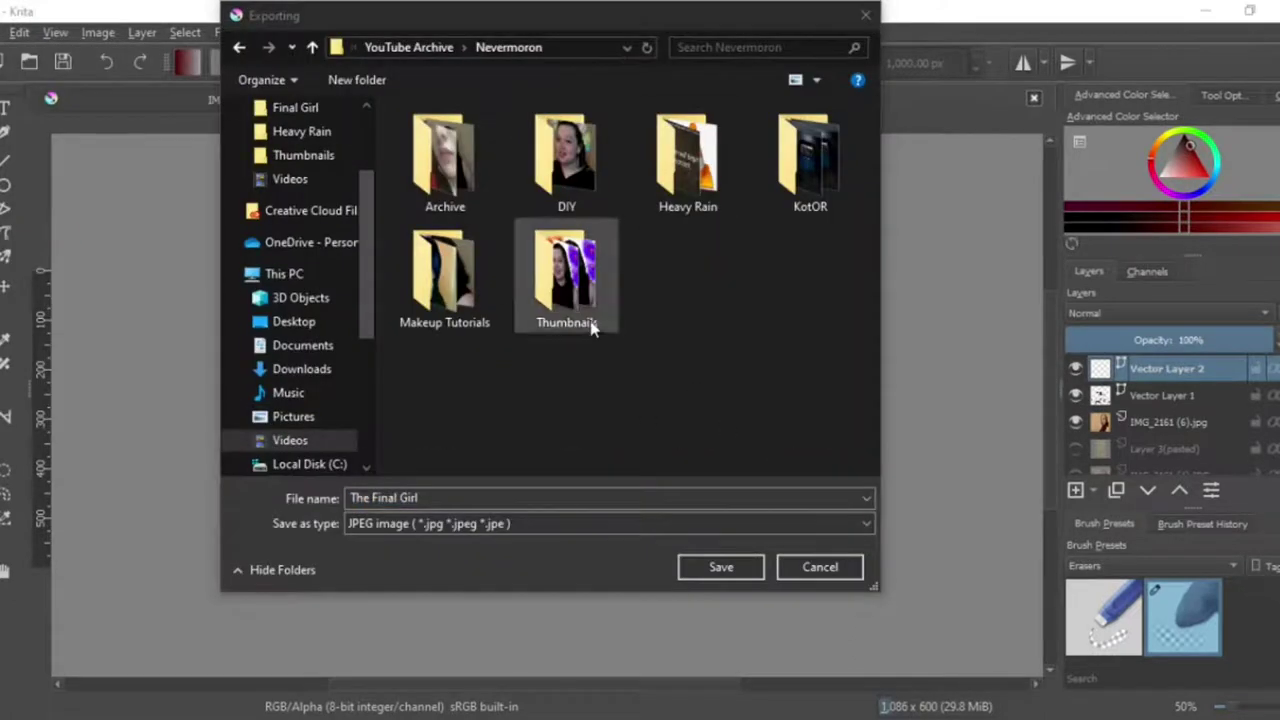
pyautogui.doubleClick(578, 315)
pyautogui.click(721, 567)
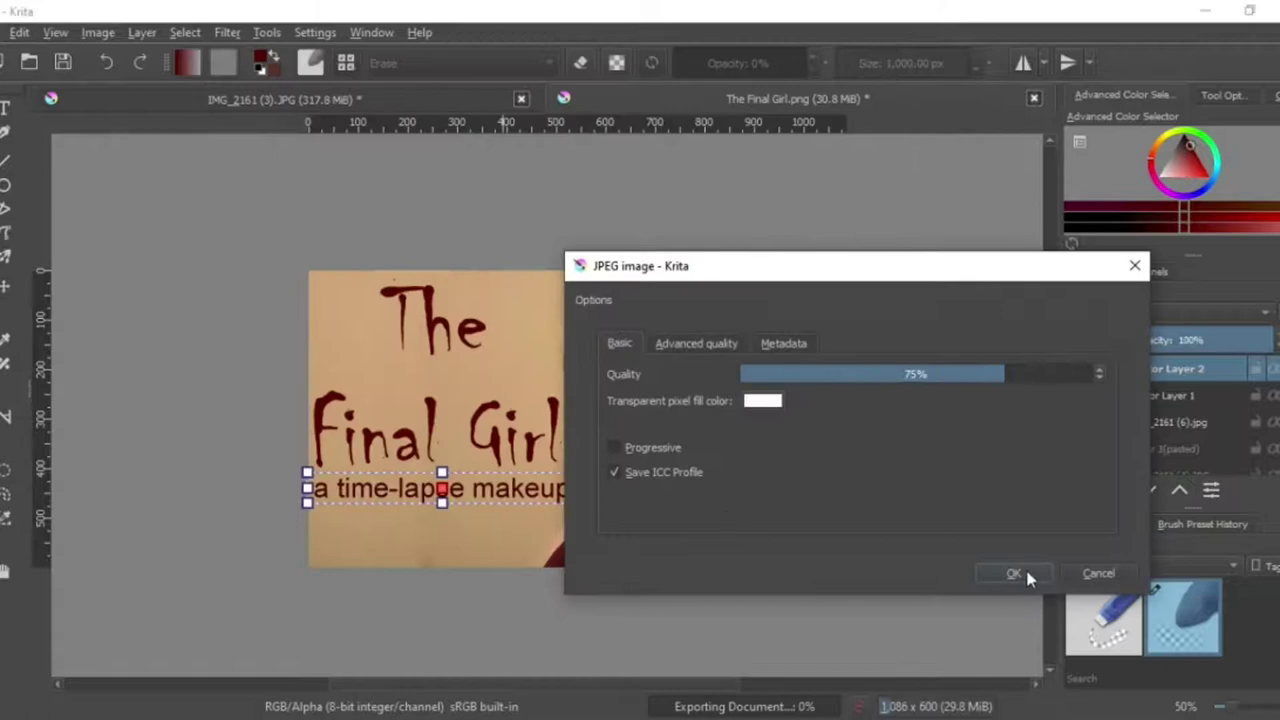
pyautogui.click(1015, 574)
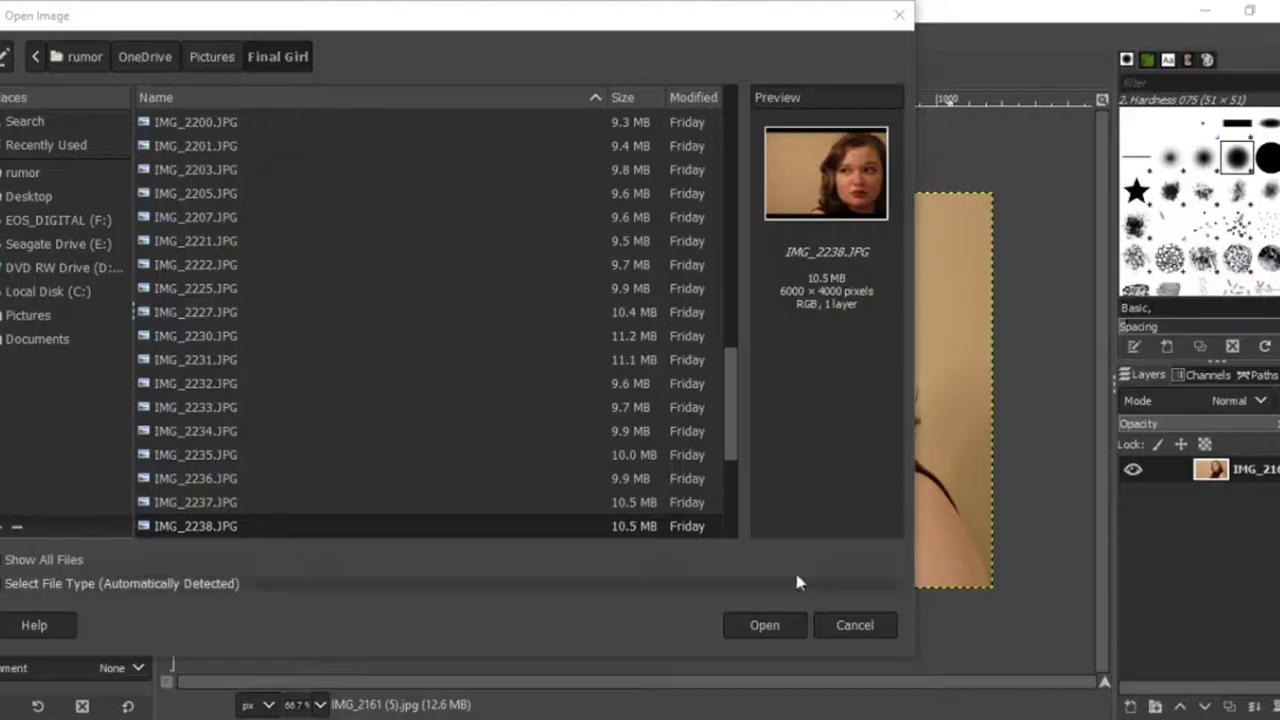
# Switch to GIMP, open IMG_2238.JPG from the Final Girl folder, and compare it with the two other open portraits.
pyautogui.click(760, 623)
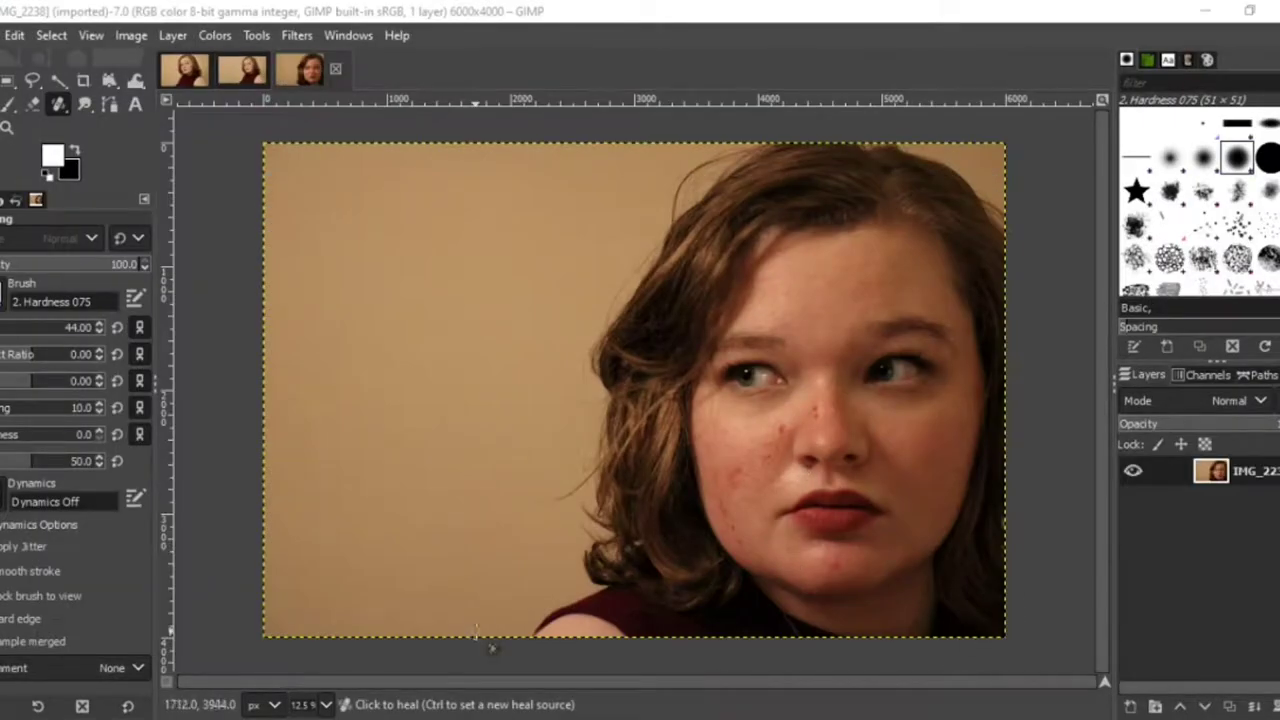
pyautogui.click(190, 70)
pyautogui.click(242, 69)
pyautogui.click(303, 69)
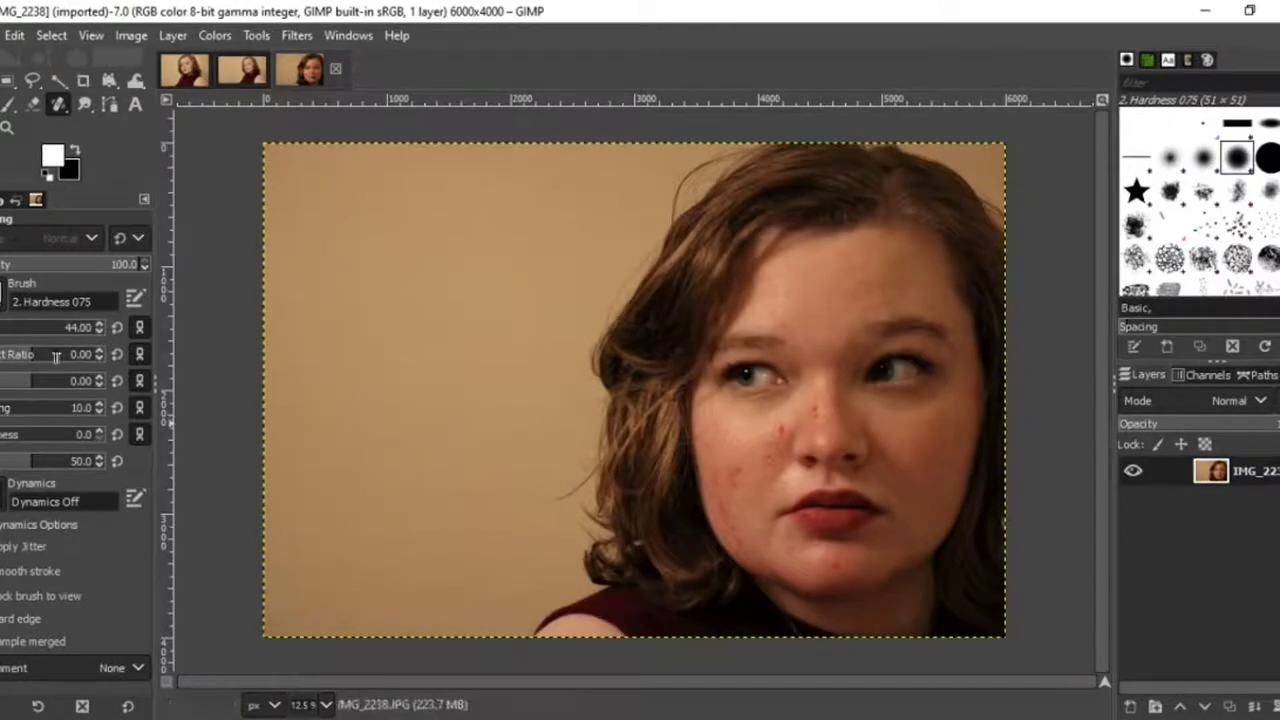
# Heal the small skin marks below the mouth at 100% zoom with a size 44 Heal brush.
pyautogui.click(326, 705)
pyautogui.click(316, 607)
pyautogui.moveTo(604, 682); pyautogui.dragTo(828, 682)
pyautogui.moveTo(1101, 410); pyautogui.dragTo(1101, 499)
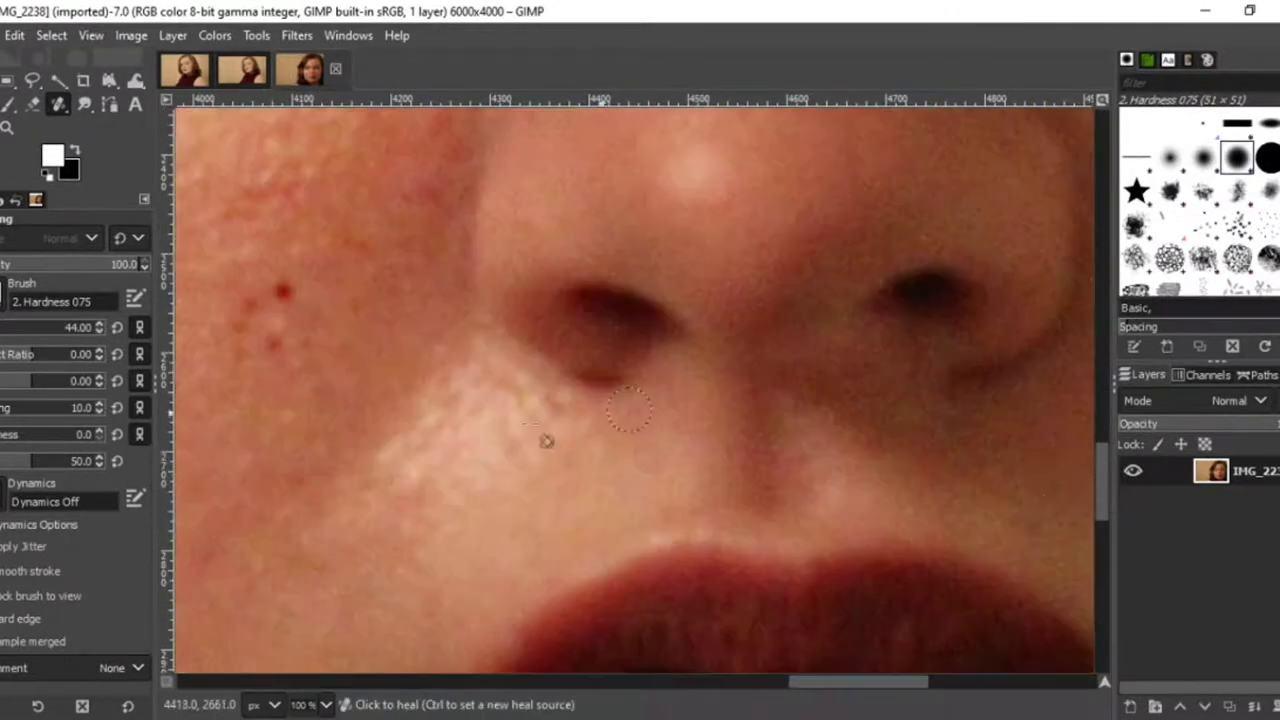
pyautogui.scroll(-6, 546, 441)
pyautogui.click(450, 322)
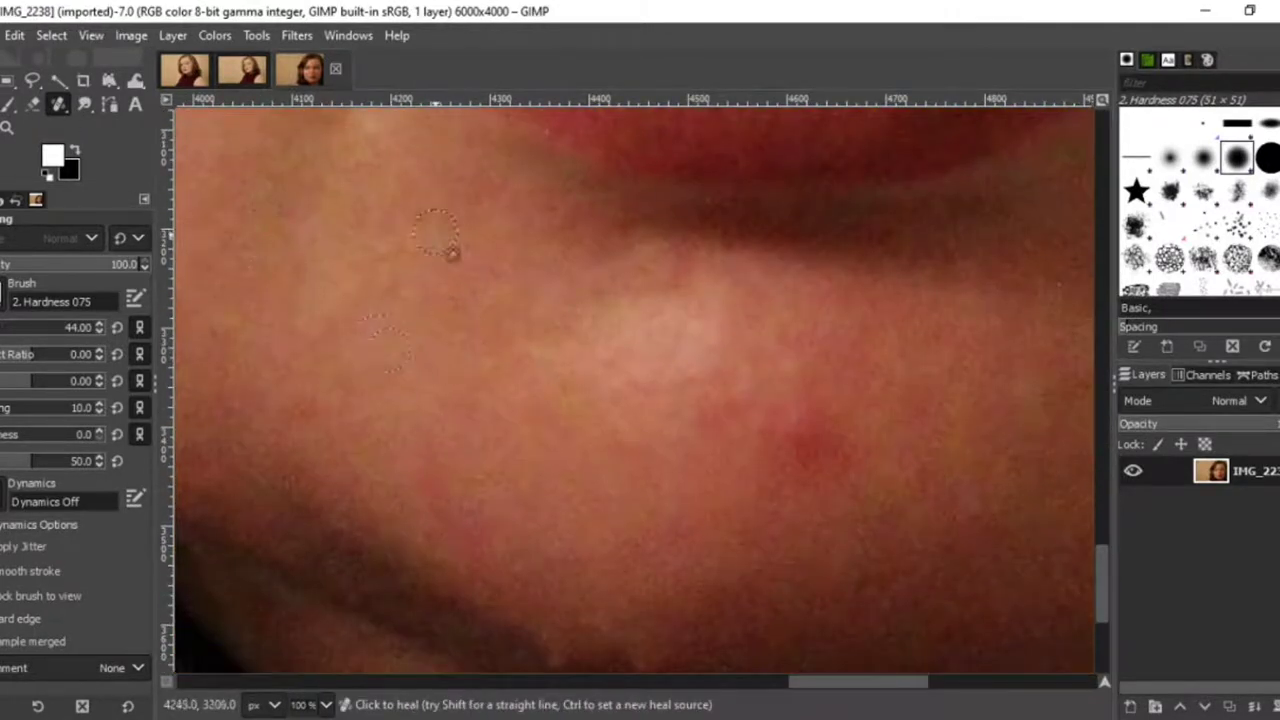
# Set the Heal brush size to 88 and heal the red spot on the chin and the skin along the jawline.
pyautogui.moveTo(2, 338); pyautogui.dragTo(8, 338)
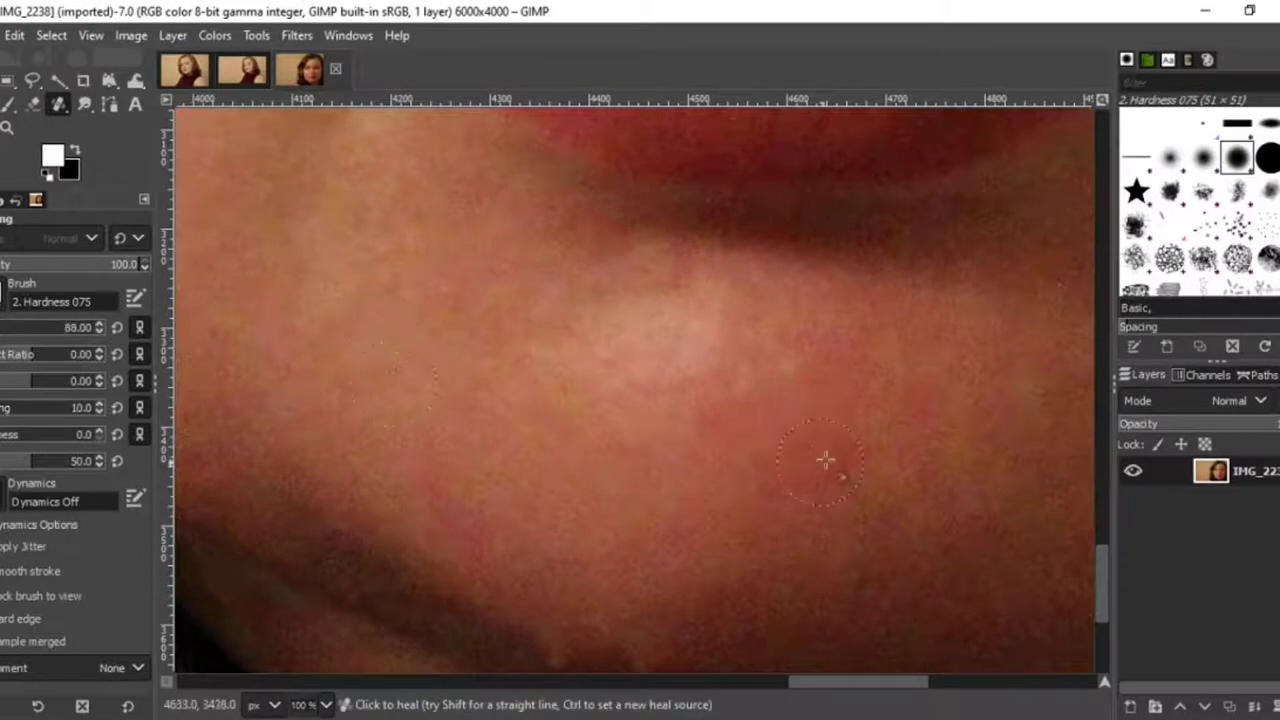
pyautogui.scroll(-2, 568, 513)
pyautogui.keyDown('ctrl'); pyautogui.click(599, 402); pyautogui.keyUp('ctrl')
pyautogui.moveTo(562, 501); pyautogui.dragTo(654, 529)
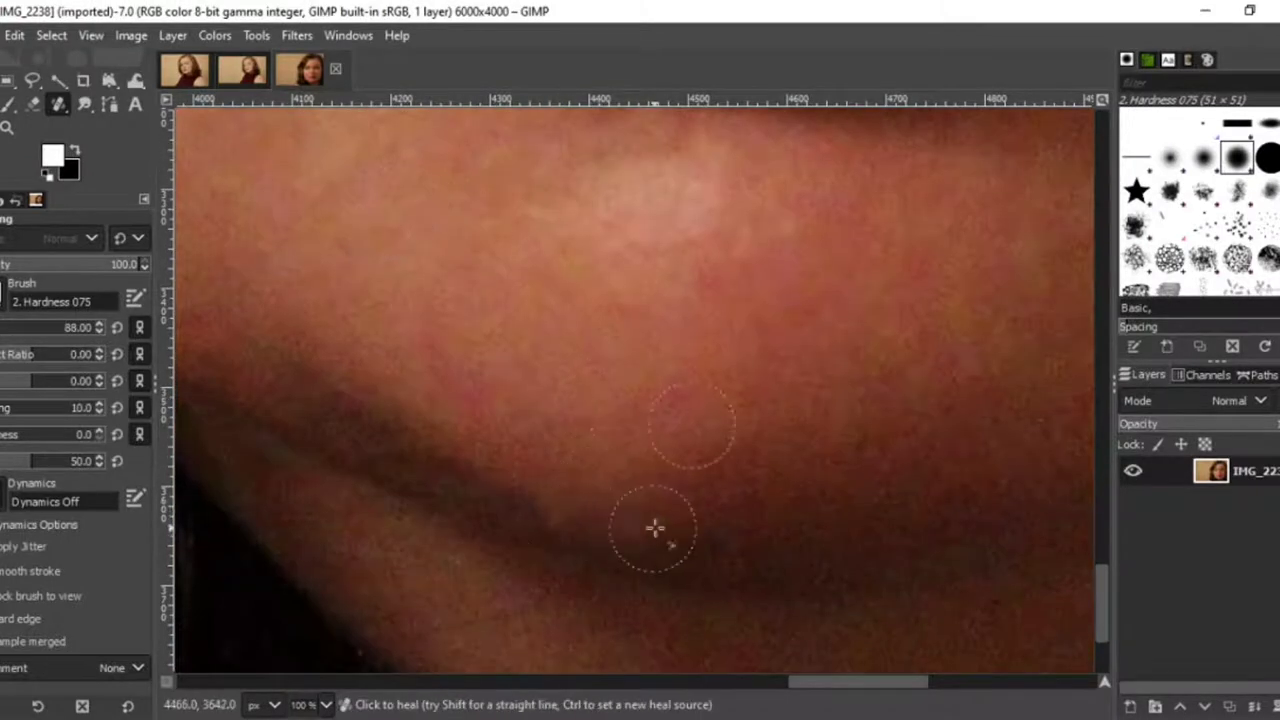
# Examine the eyes, nose, cheeks and overall portrait for blemishes that still need retouching.
pyautogui.scroll(-3, 654, 529)
pyautogui.click(327, 705)
pyautogui.click(316, 635)
pyautogui.moveTo(1104, 597); pyautogui.dragTo(1105, 474)
pyautogui.moveTo(841, 681); pyautogui.dragTo(713, 679)
pyautogui.keyDown('ctrl'); pyautogui.click(780, 463); pyautogui.keyUp('ctrl')
pyautogui.scroll(8, 1050, 470)
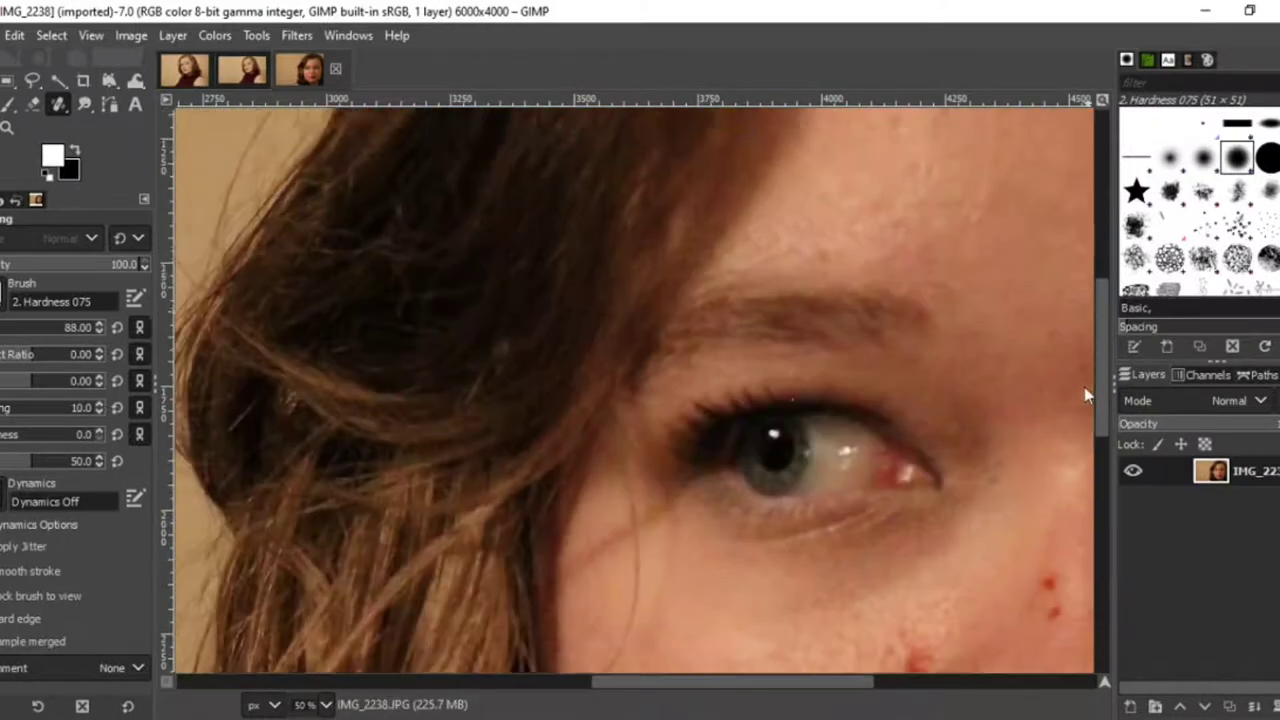
pyautogui.scroll(-4, 1084, 459)
pyautogui.scroll(2, 1084, 459)
pyautogui.click(326, 704)
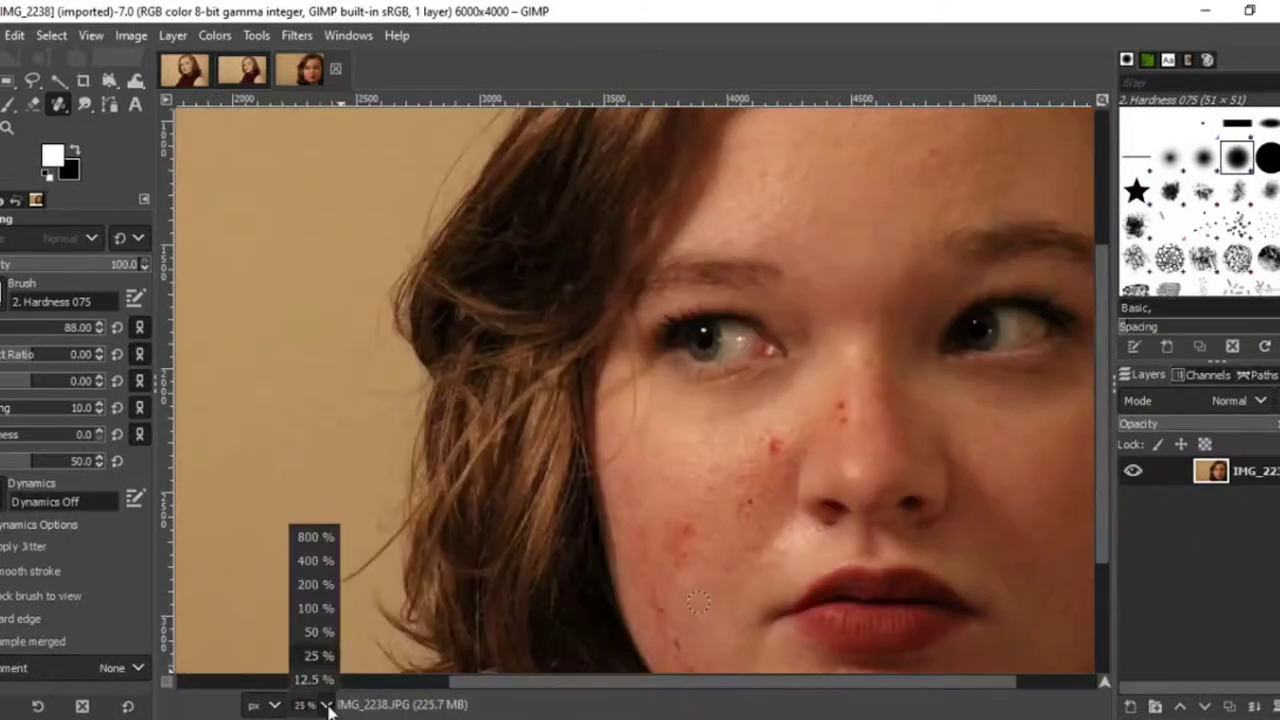
pyautogui.click(307, 679)
# Set the Heal brush size to 27 and touch up the skin under the chin at 100% zoom.
pyautogui.click(326, 704)
pyautogui.click(307, 607)
pyautogui.moveTo(1102, 400); pyautogui.dragTo(1102, 643)
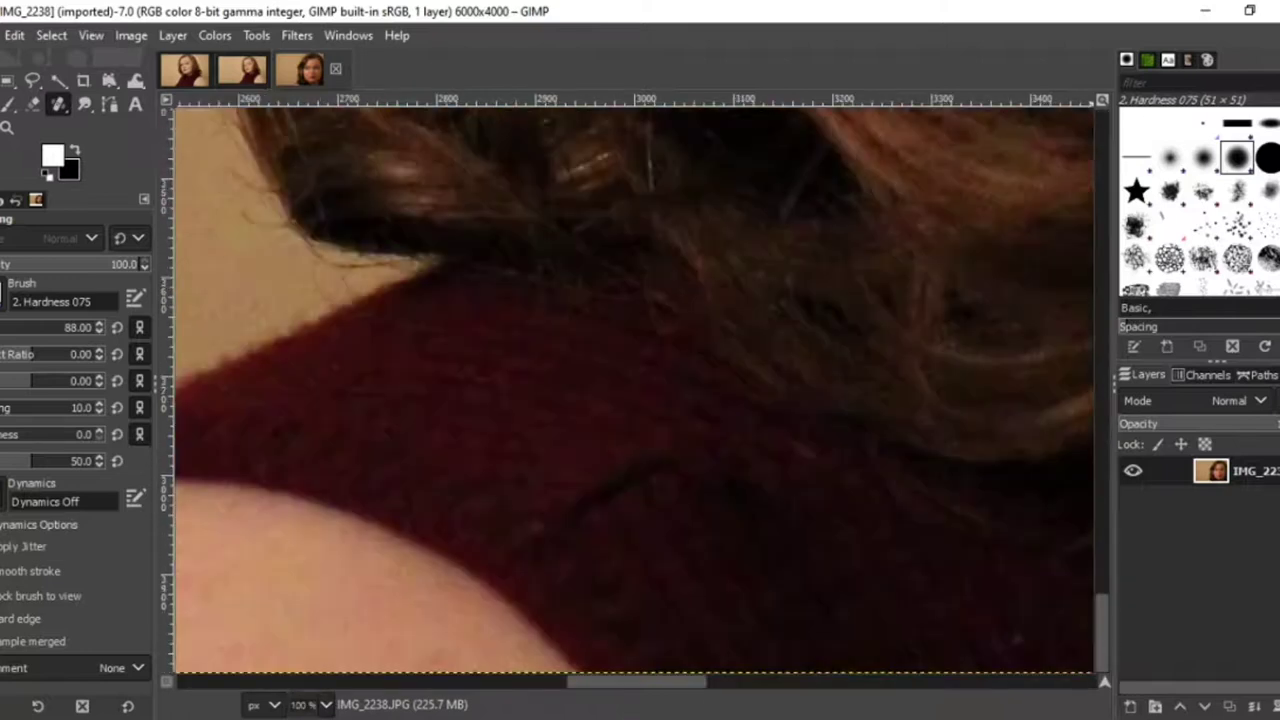
pyautogui.moveTo(640, 681); pyautogui.dragTo(885, 681)
pyautogui.click(3, 326)
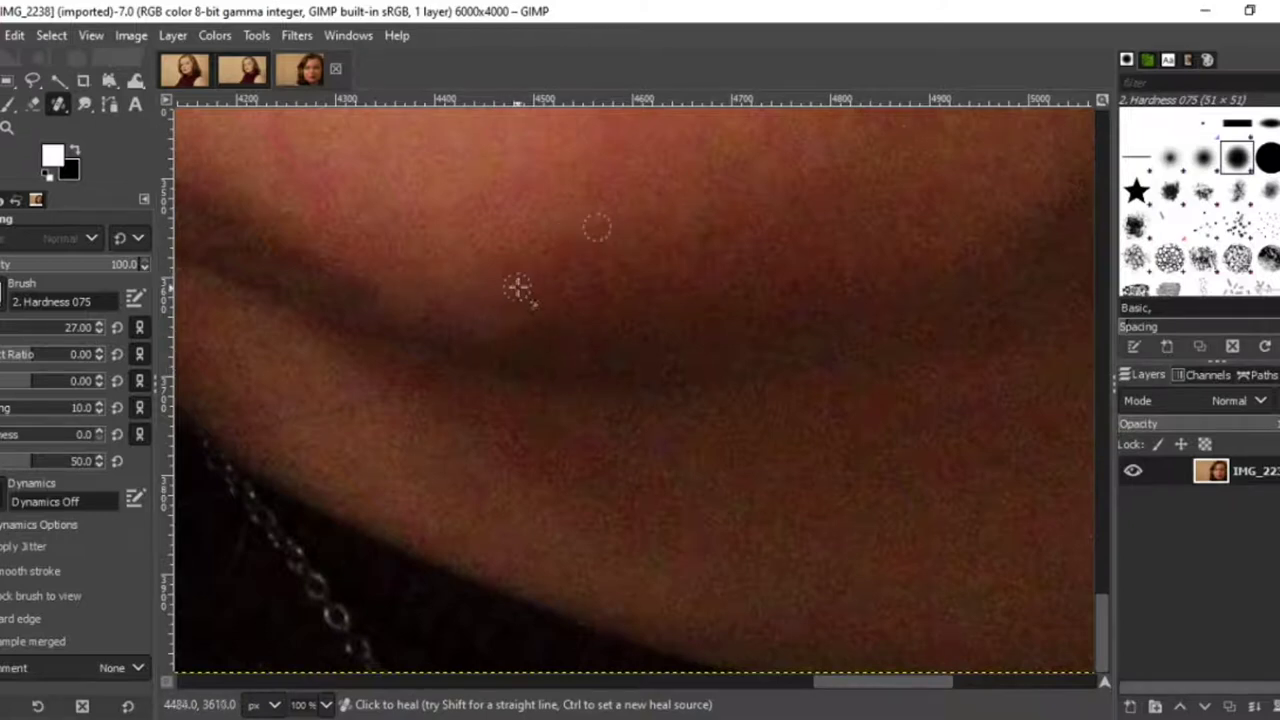
pyautogui.click(326, 704)
pyautogui.click(309, 679)
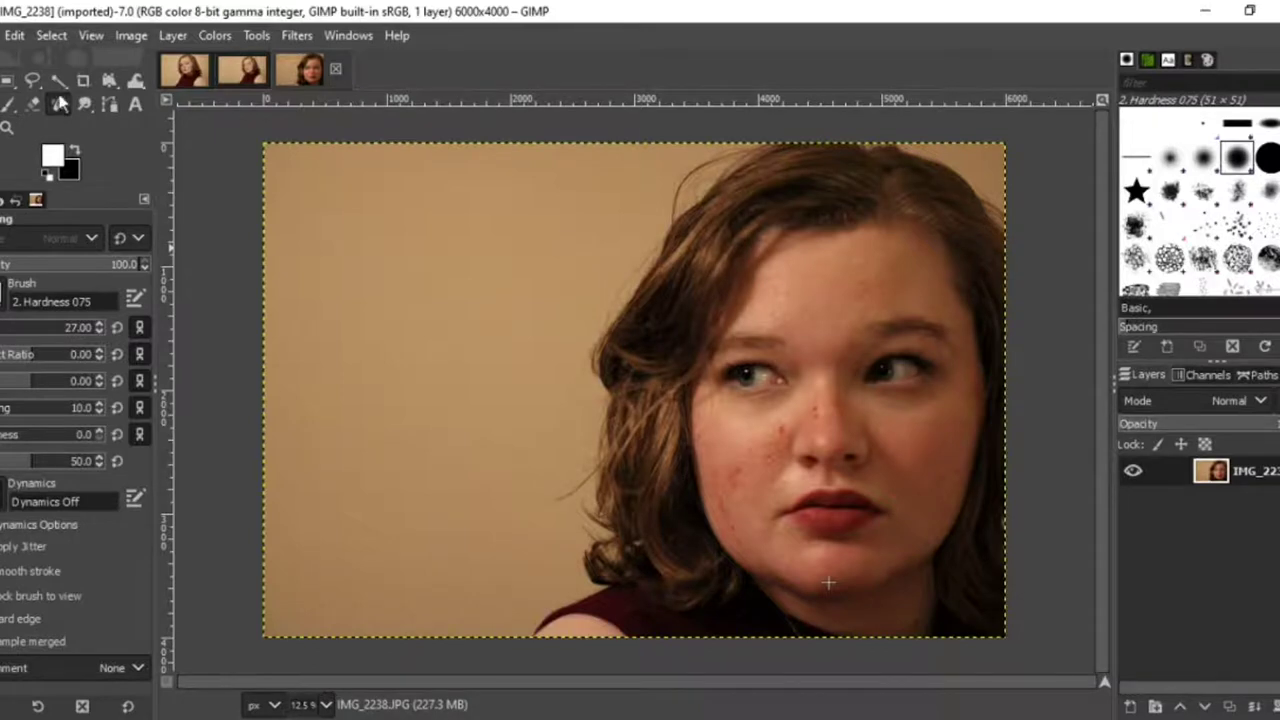
# Add a new transparent layer above the photo and make black the foreground color.
pyautogui.click(173, 38)
pyautogui.click(212, 60)
pyautogui.click(762, 614)
pyautogui.click(75, 150)
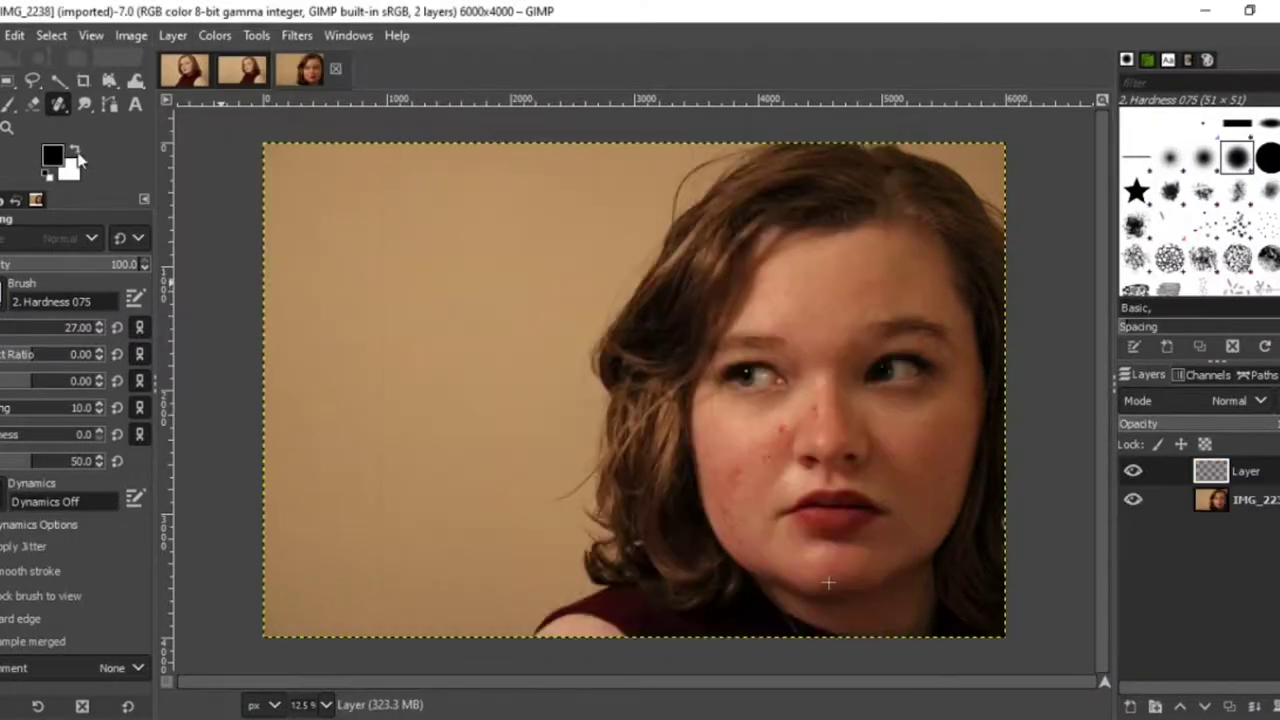
# Paint black over the hair and the shadowed side of the face with a size 973 Paintbrush.
pyautogui.click(8, 105)
pyautogui.moveTo(5, 333); pyautogui.dragTo(98, 333)
pyautogui.moveTo(1000, 170)
pyautogui.mouseDown()
pyautogui.moveTo(938, 147)
pyautogui.moveTo(1055, 348)
pyautogui.moveTo(969, 526)
pyautogui.moveTo(940, 503)
pyautogui.moveTo(885, 630)
pyautogui.moveTo(846, 611)
pyautogui.moveTo(874, 654)
pyautogui.moveTo(969, 363)
pyautogui.moveTo(950, 295)
pyautogui.moveTo(891, 200)
pyautogui.moveTo(780, 150)
pyautogui.moveTo(823, 108)
pyautogui.moveTo(789, 126)
pyautogui.mouseUp()
# Smudge the inner edge of the black paint to blend it along the face and hair.
pyautogui.click(33, 104)
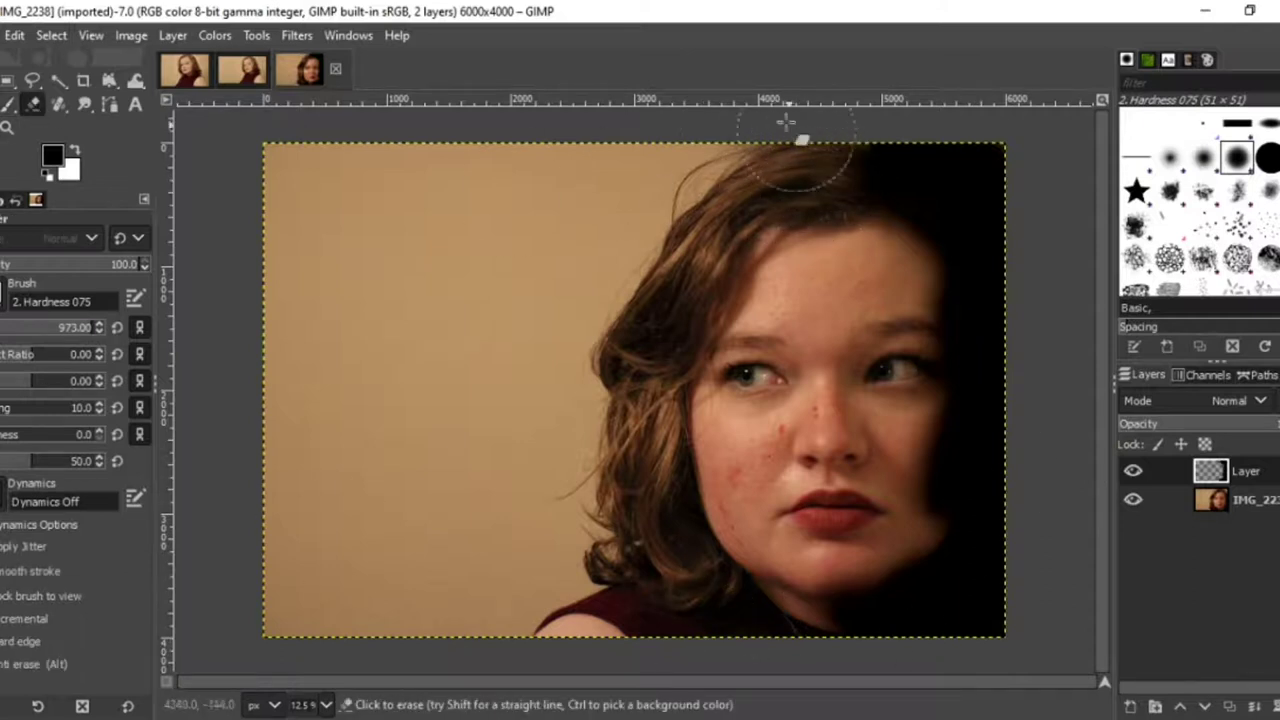
pyautogui.click(85, 104)
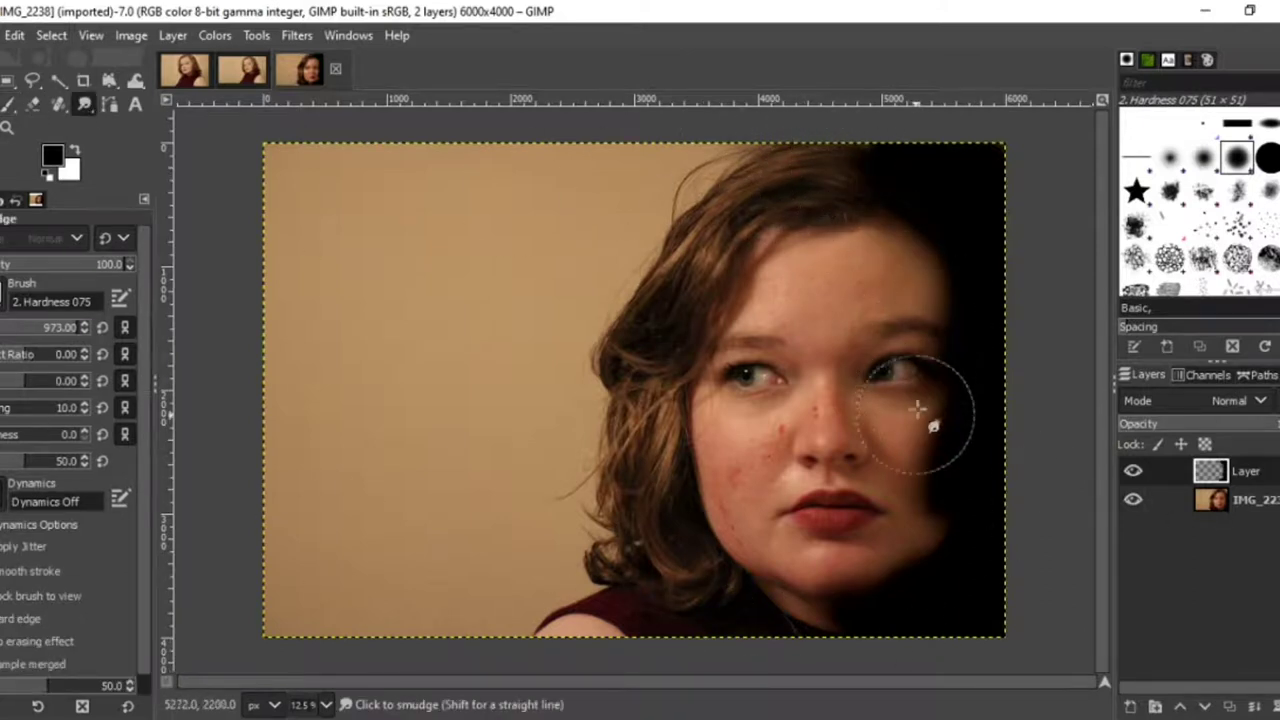
pyautogui.moveTo(911, 505)
pyautogui.mouseDown()
pyautogui.moveTo(951, 523)
pyautogui.moveTo(817, 597)
pyautogui.moveTo(853, 633)
pyautogui.moveTo(872, 617)
pyautogui.moveTo(884, 565)
pyautogui.moveTo(956, 492)
pyautogui.moveTo(931, 397)
pyautogui.moveTo(962, 373)
pyautogui.moveTo(904, 228)
pyautogui.moveTo(851, 177)
pyautogui.mouseUp()
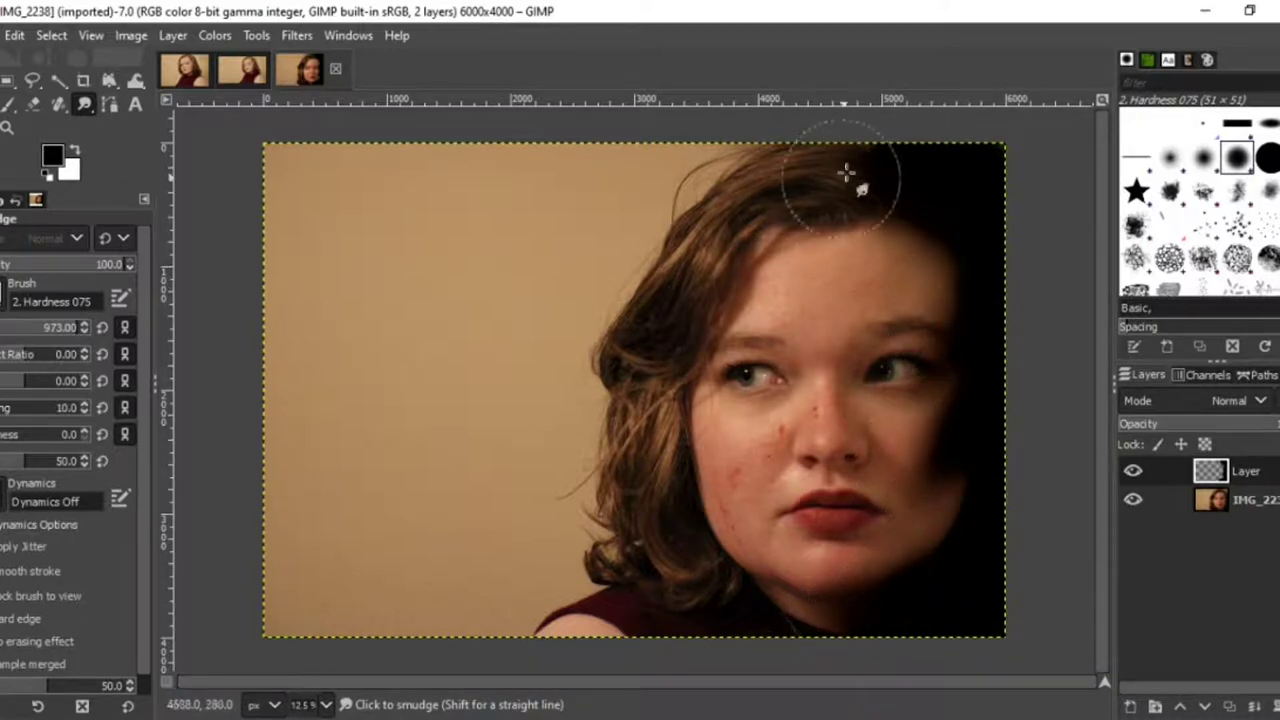
# Lower the black layer's opacity so it reads as a soft shadow over the side of the face.
pyautogui.moveTo(1195, 433); pyautogui.dragTo(1125, 432)
pyautogui.click(1186, 426)
pyautogui.moveTo(1278, 424)
pyautogui.mouseDown()
pyautogui.moveTo(1210, 424)
pyautogui.moveTo(1255, 425)
pyautogui.mouseUp()
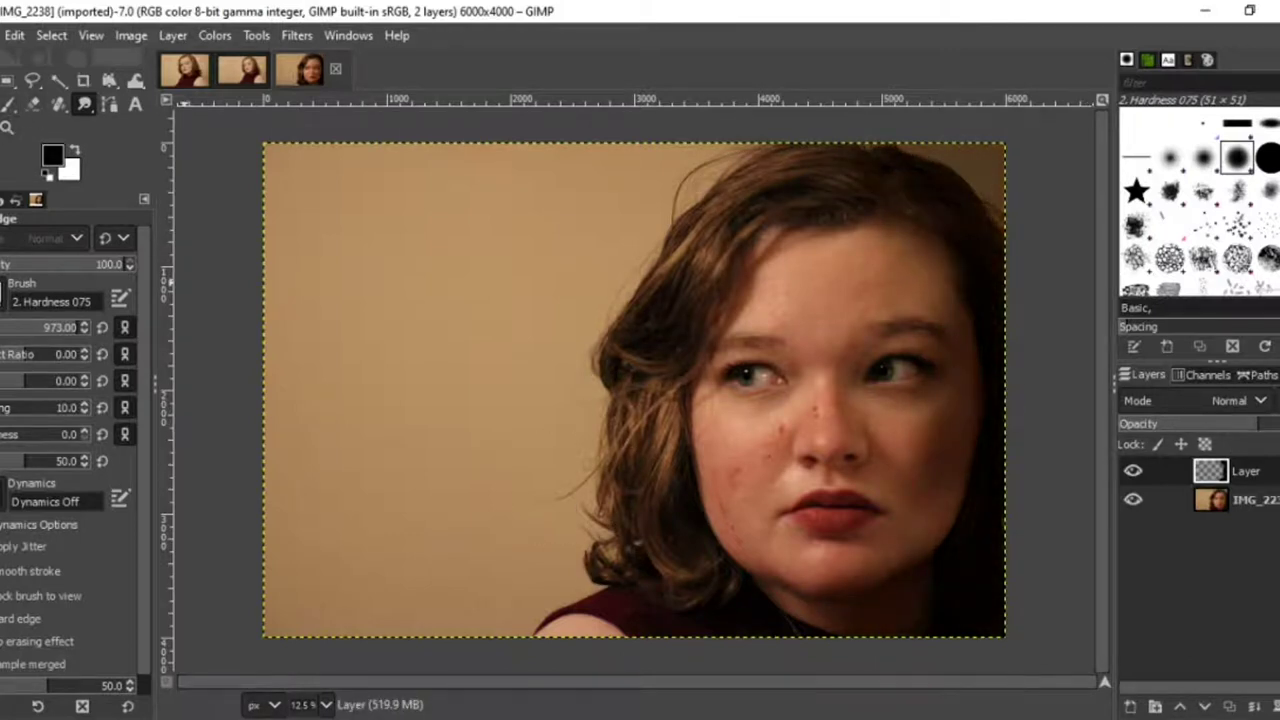
# Add another transparent layer on top and sample the dark maroon of the woman's top as the foreground color.
pyautogui.click(173, 35)
pyautogui.click(200, 60)
pyautogui.press('Return')
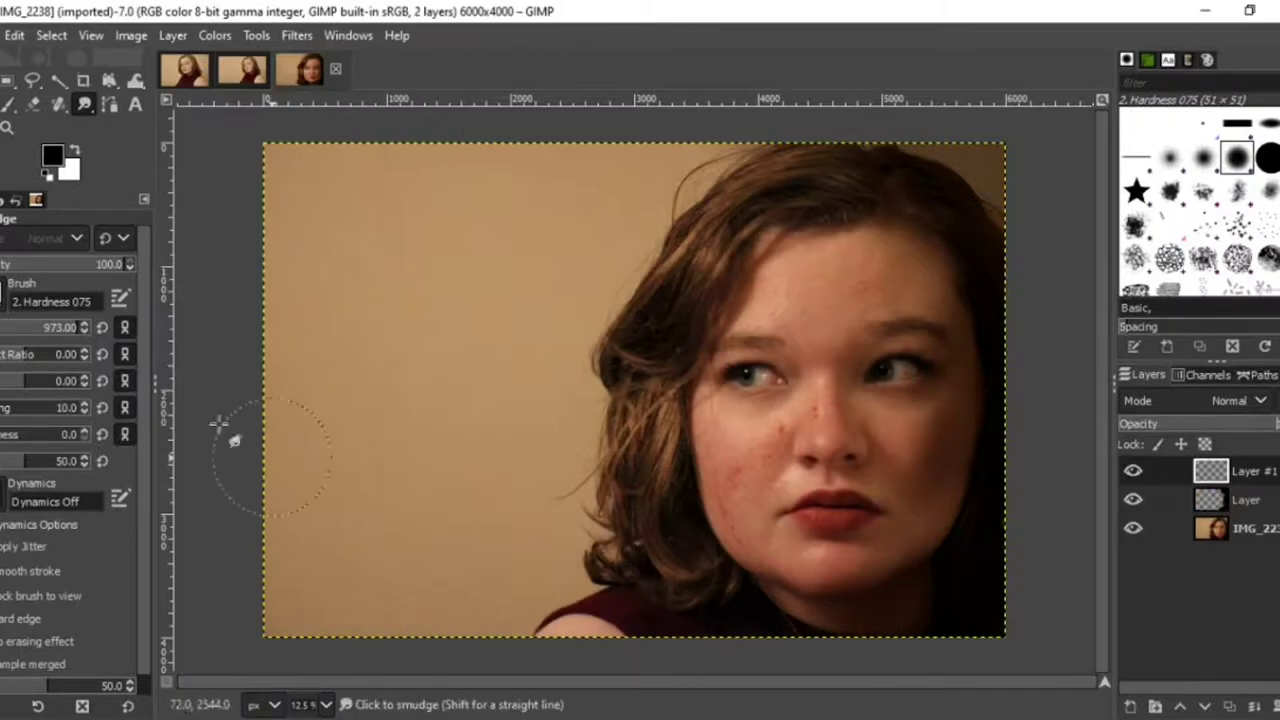
pyautogui.press('o')
pyautogui.click(618, 600)
# Paint the dark maroon across the wall and most of the portrait, enlarging the Paintbrush to size 1240.
pyautogui.click(8, 104)
pyautogui.moveTo(266, 245)
pyautogui.mouseDown()
pyautogui.moveTo(271, 143)
pyautogui.moveTo(330, 203)
pyautogui.moveTo(297, 263)
pyautogui.moveTo(280, 443)
pyautogui.moveTo(286, 620)
pyautogui.moveTo(293, 630)
pyautogui.moveTo(425, 595)
pyautogui.mouseUp()
pyautogui.moveTo(62, 328); pyautogui.dragTo(100, 328)
pyautogui.moveTo(323, 603)
pyautogui.mouseDown()
pyautogui.moveTo(477, 623)
pyautogui.moveTo(551, 589)
pyautogui.moveTo(611, 535)
pyautogui.moveTo(640, 350)
pyautogui.moveTo(710, 580)
pyautogui.moveTo(668, 535)
pyautogui.moveTo(466, 531)
pyautogui.moveTo(368, 232)
pyautogui.moveTo(257, 323)
pyautogui.moveTo(371, 200)
pyautogui.moveTo(366, 414)
pyautogui.moveTo(390, 465)
pyautogui.moveTo(463, 246)
pyautogui.moveTo(465, 175)
pyautogui.mouseUp()
pyautogui.moveTo(846, 185)
pyautogui.mouseDown()
pyautogui.moveTo(823, 149)
pyautogui.moveTo(786, 177)
pyautogui.moveTo(594, 163)
pyautogui.moveTo(726, 244)
pyautogui.moveTo(877, 246)
pyautogui.moveTo(913, 396)
pyautogui.moveTo(883, 563)
pyautogui.moveTo(826, 563)
pyautogui.moveTo(734, 534)
pyautogui.moveTo(809, 346)
pyautogui.moveTo(694, 526)
pyautogui.moveTo(686, 338)
pyautogui.moveTo(715, 480)
pyautogui.moveTo(729, 491)
pyautogui.moveTo(723, 277)
pyautogui.moveTo(625, 215)
pyautogui.moveTo(543, 294)
pyautogui.moveTo(640, 220)
pyautogui.moveTo(549, 306)
pyautogui.moveTo(538, 260)
pyautogui.moveTo(580, 380)
pyautogui.moveTo(520, 360)
pyautogui.mouseUp()
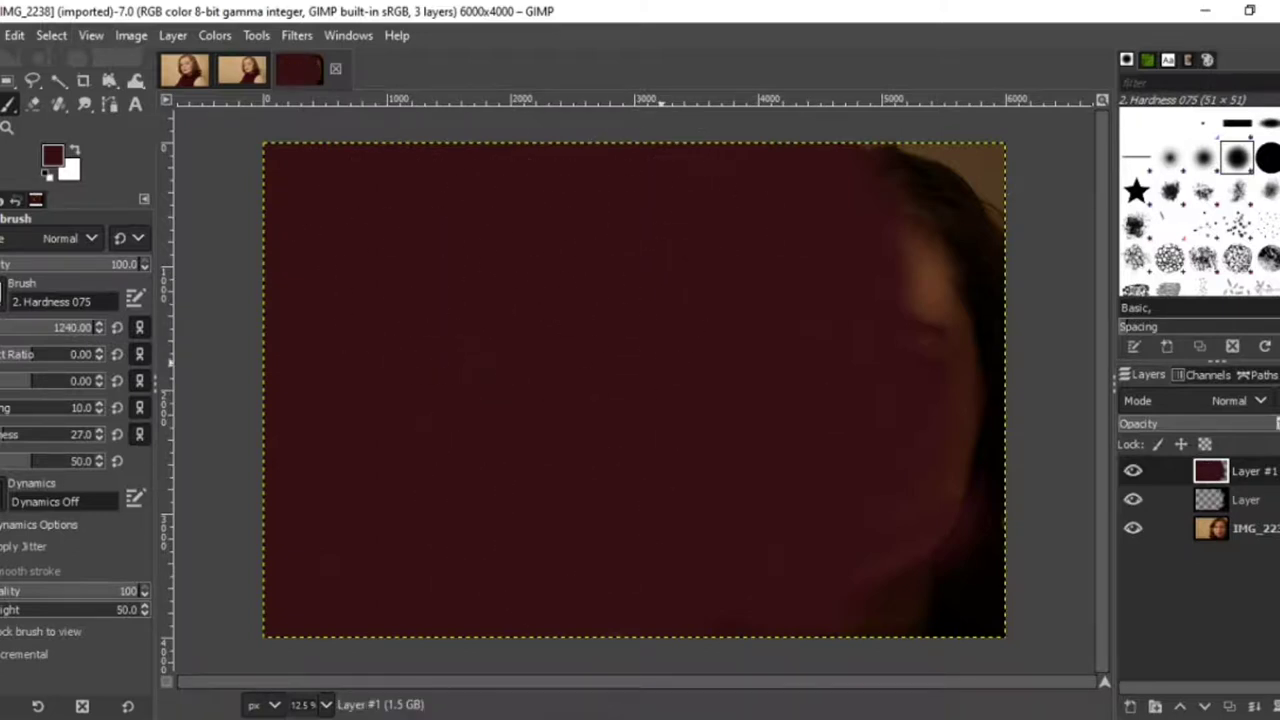
# Lower the maroon layer's opacity to a light tint and erase it from the wall and portrait with a size 1240 Eraser.
pyautogui.moveTo(1130, 424); pyautogui.dragTo(1250, 424)
pyautogui.rightClick(1250, 424)
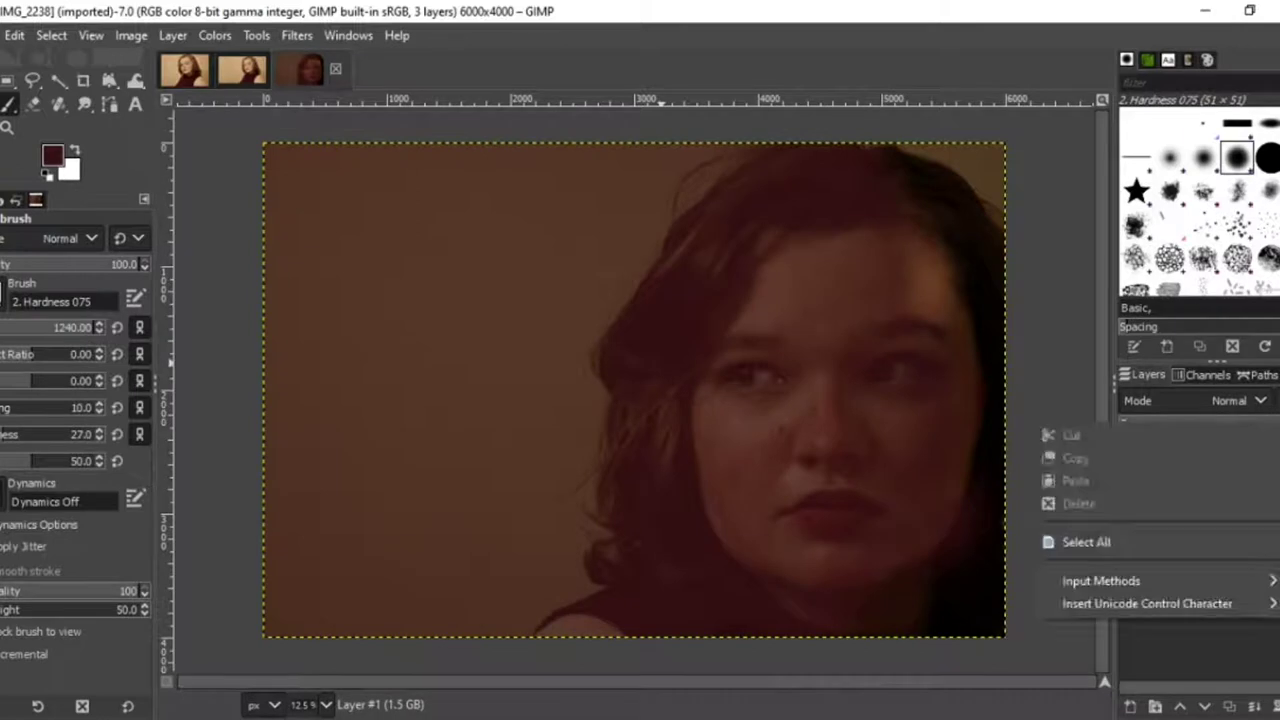
pyautogui.click(1272, 424)
pyautogui.click(1276, 424)
pyautogui.rightClick(1276, 424)
pyautogui.click(1276, 424)
pyautogui.click(1272, 424)
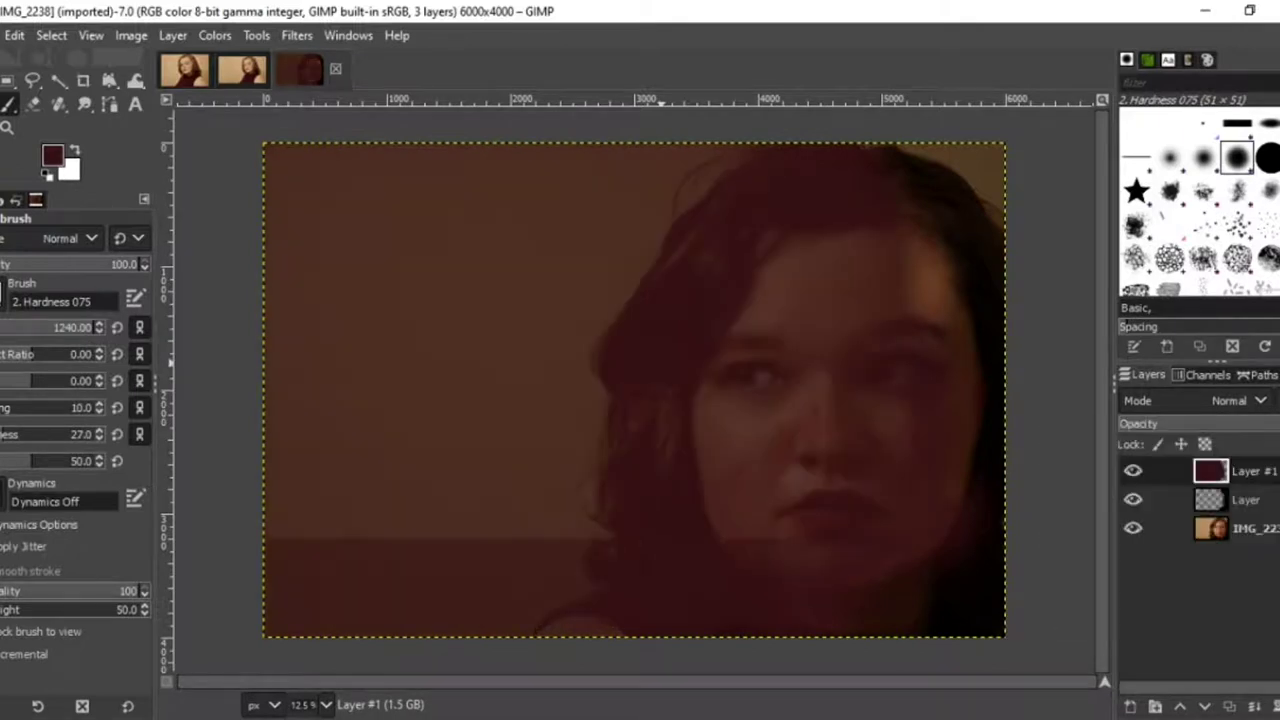
pyautogui.moveTo(1274, 424); pyautogui.dragTo(1211, 424)
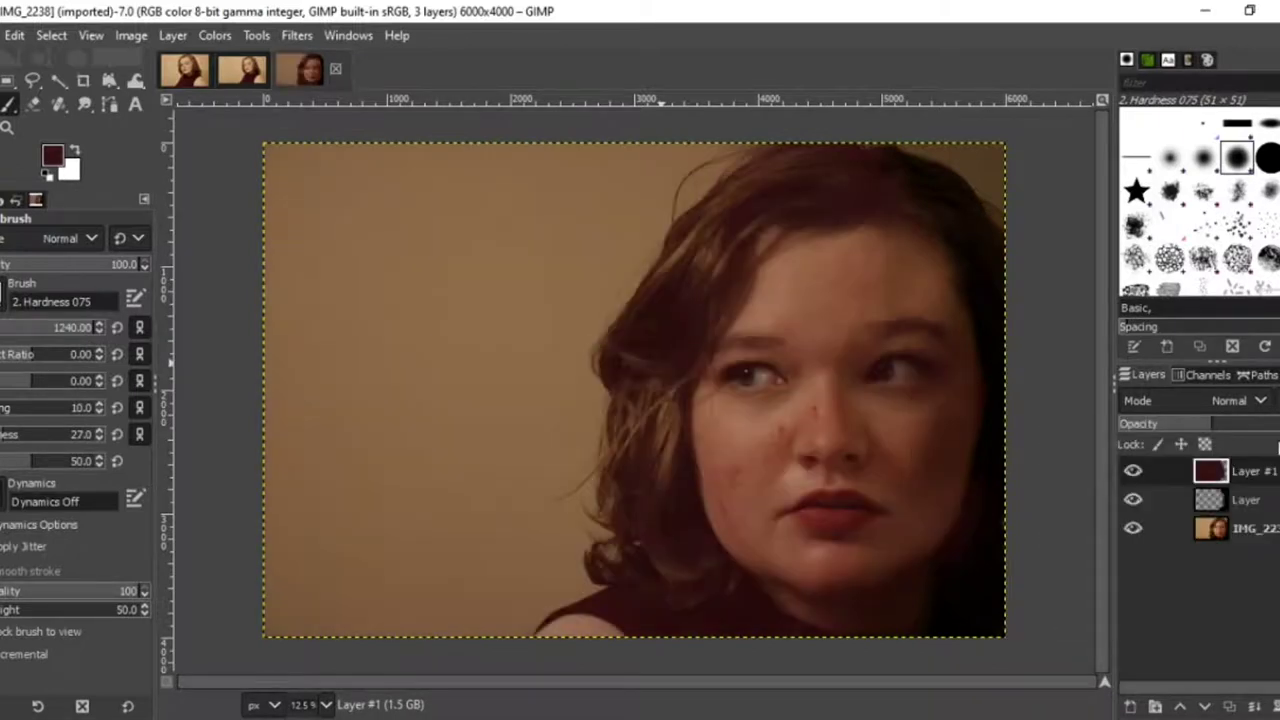
pyautogui.click(36, 106)
pyautogui.moveTo(280, 150)
pyautogui.mouseDown()
pyautogui.moveTo(197, 337)
pyautogui.moveTo(343, 326)
pyautogui.moveTo(304, 480)
pyautogui.moveTo(350, 469)
pyautogui.moveTo(829, 617)
pyautogui.moveTo(1003, 541)
pyautogui.moveTo(629, 471)
pyautogui.moveTo(994, 443)
pyautogui.moveTo(600, 500)
pyautogui.moveTo(840, 397)
pyautogui.moveTo(720, 329)
pyautogui.moveTo(620, 194)
pyautogui.moveTo(505, 413)
pyautogui.mouseUp()
# On the black shadow layer, paint black into the dark gaps of the hair with the Paintbrush reduced to size 292.
pyautogui.press('pagedown')
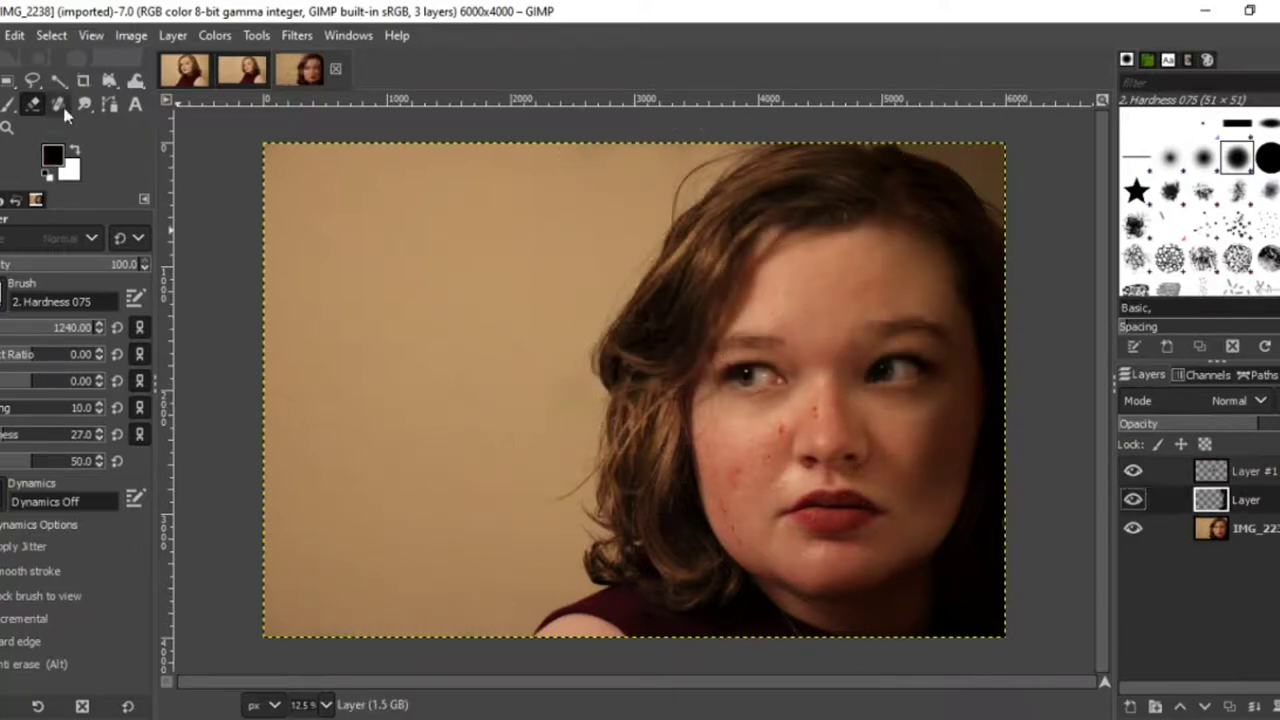
pyautogui.click(9, 104)
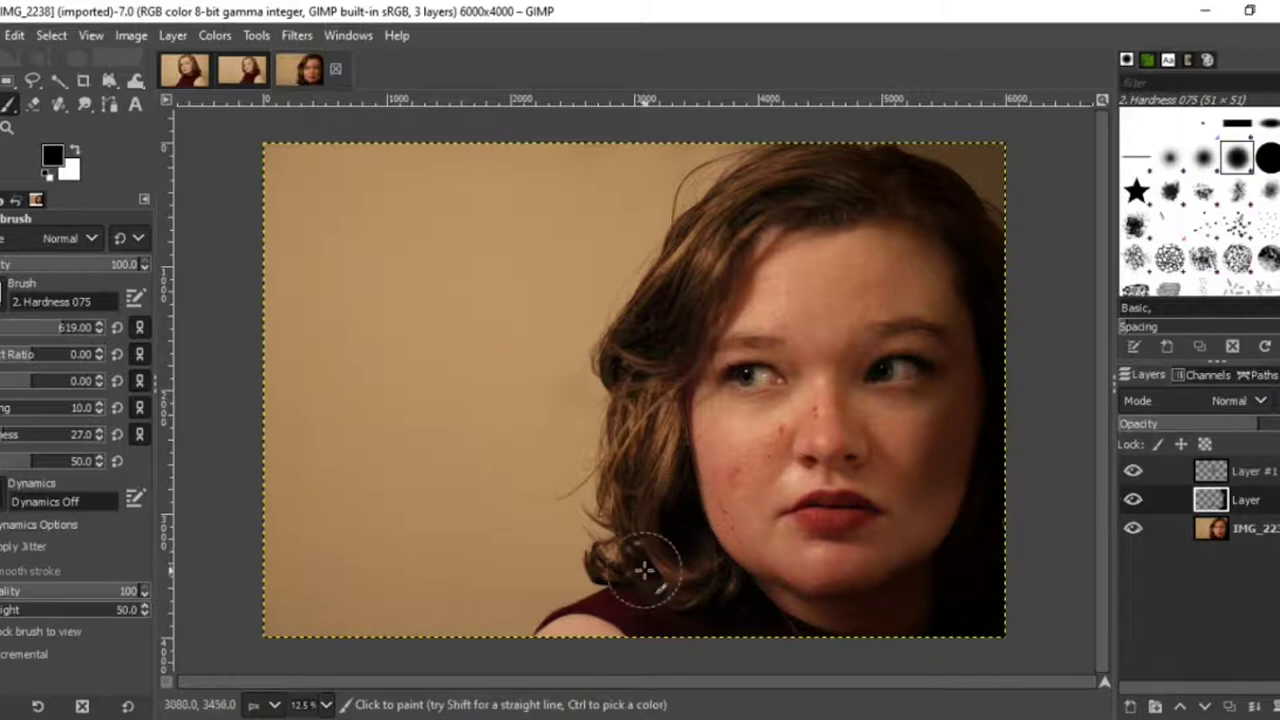
pyautogui.click(28, 327)
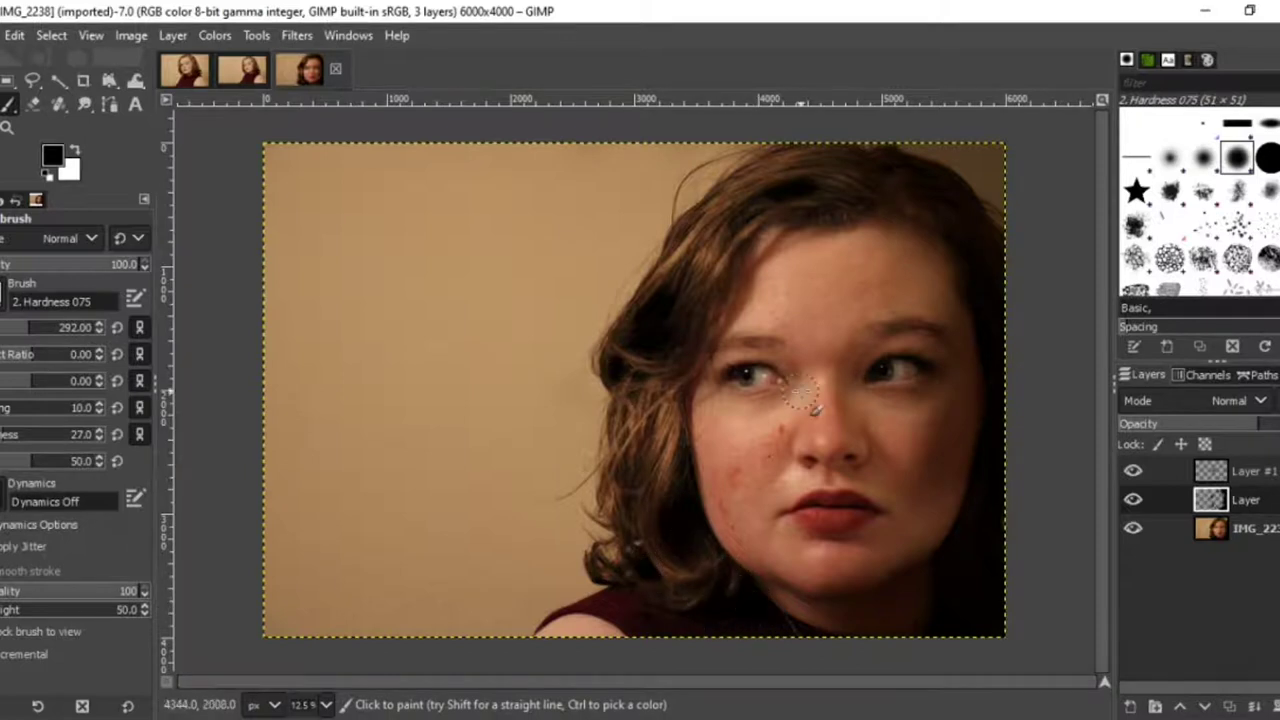
# Hide the two lower layers, erase the leftover maroon smudges on Layer #1 with an Eraser up to size 2498, and show the layers again.
pyautogui.click(1133, 499)
pyautogui.click(1133, 528)
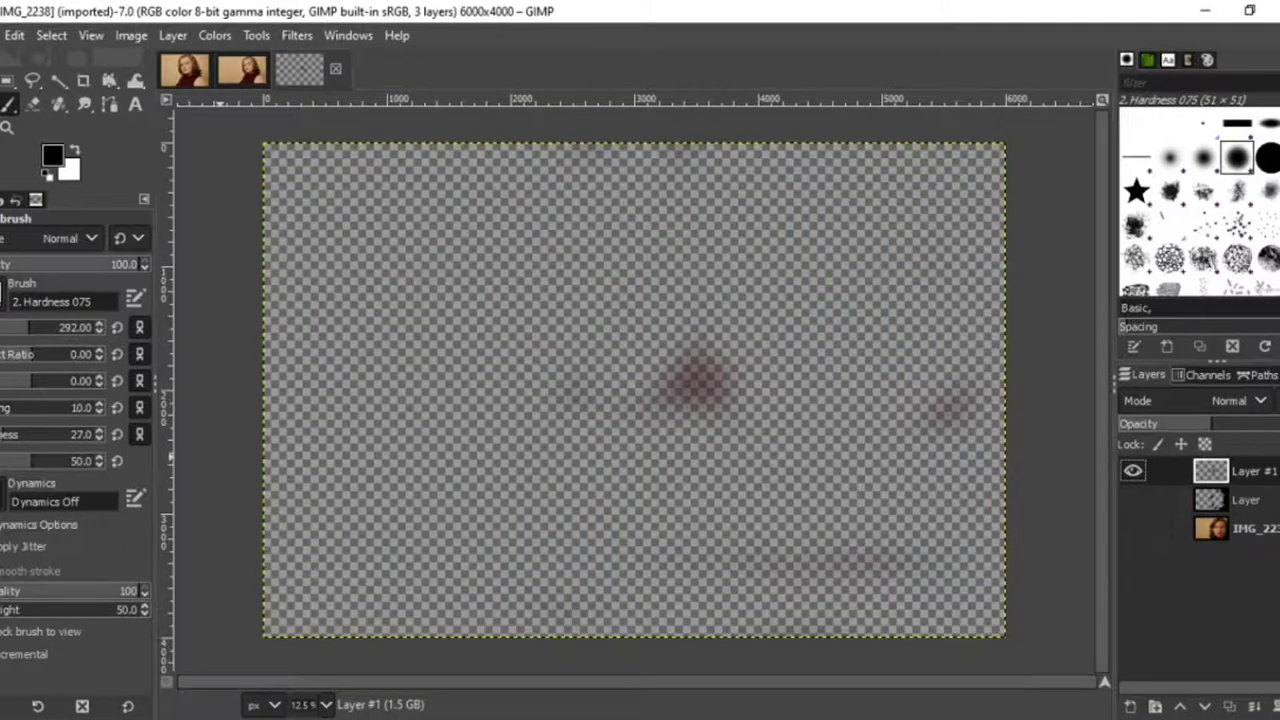
pyautogui.hotkey('shift', 'e')
pyautogui.moveTo(804, 569); pyautogui.dragTo(892, 561)
pyautogui.moveTo(735, 378)
pyautogui.mouseDown()
pyautogui.moveTo(661, 393)
pyautogui.moveTo(718, 398)
pyautogui.mouseUp()
pyautogui.click(53, 327)
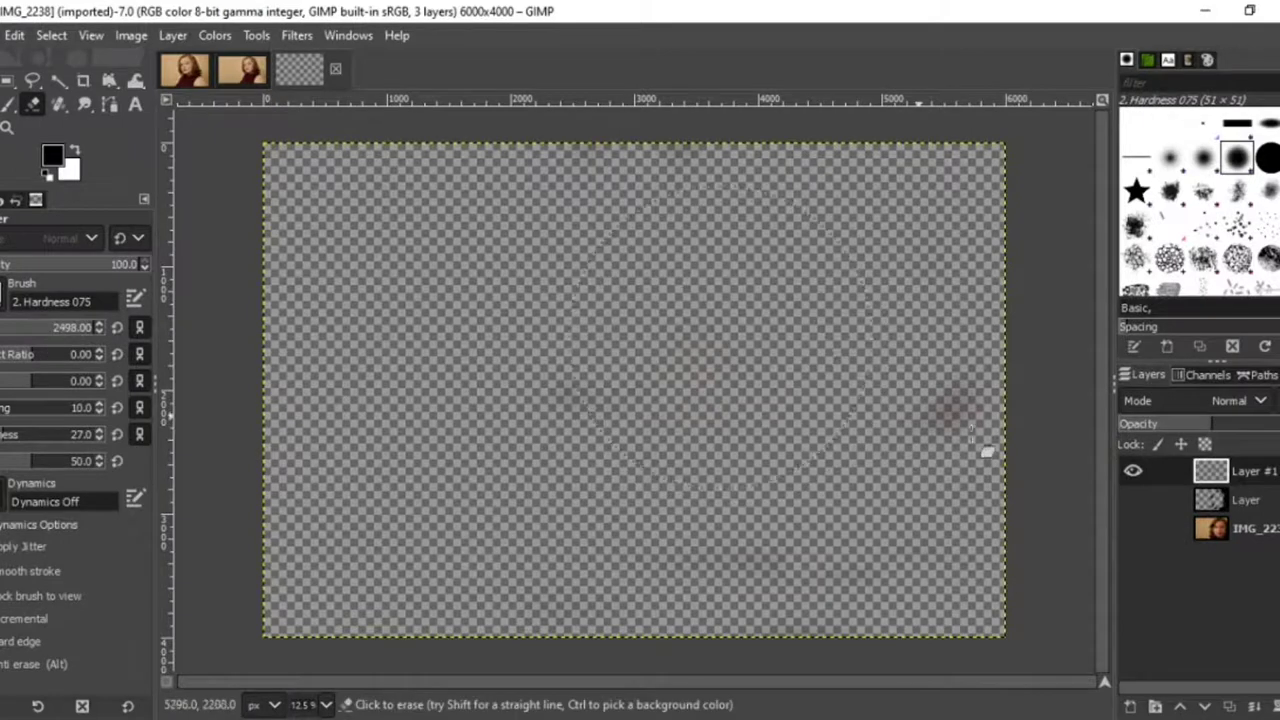
pyautogui.moveTo(987, 452); pyautogui.dragTo(327, 557)
pyautogui.click(1133, 499)
pyautogui.click(1133, 528)
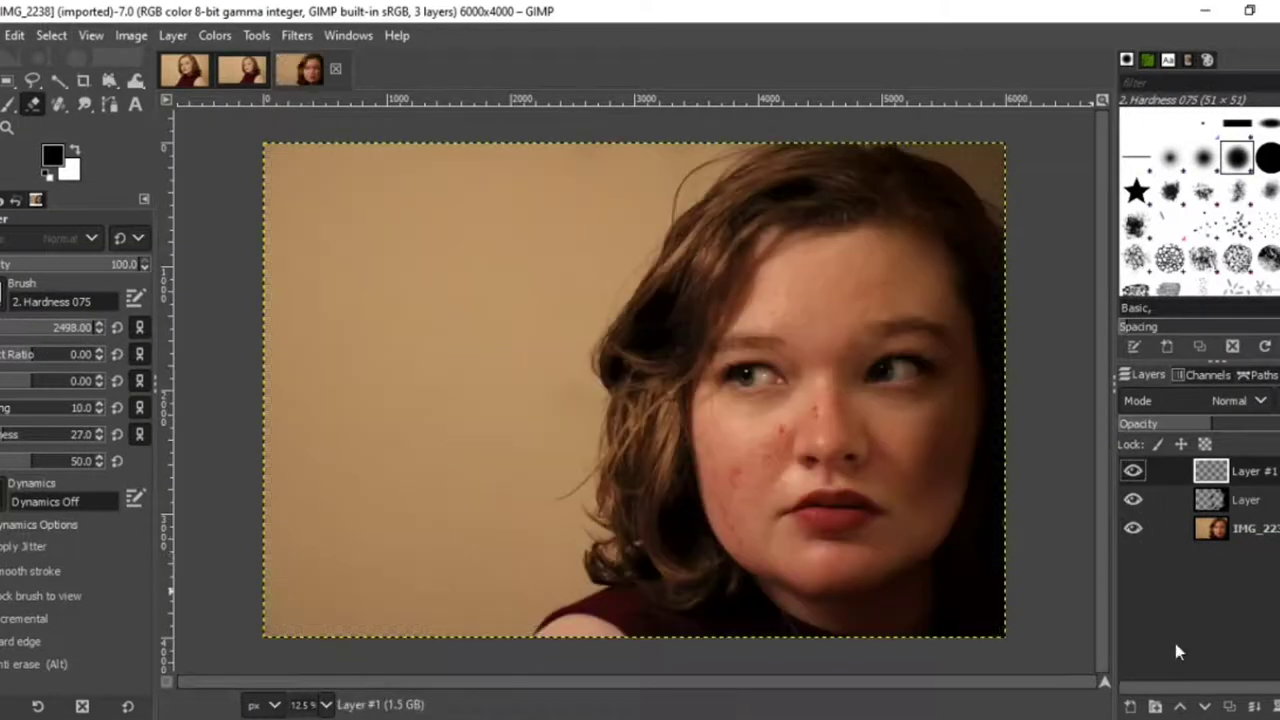
# Darken the shadowed eye on the black shadow layer with a size 276 Paintbrush and lightly erase the excess.
pyautogui.click(1240, 499)
pyautogui.press('p')
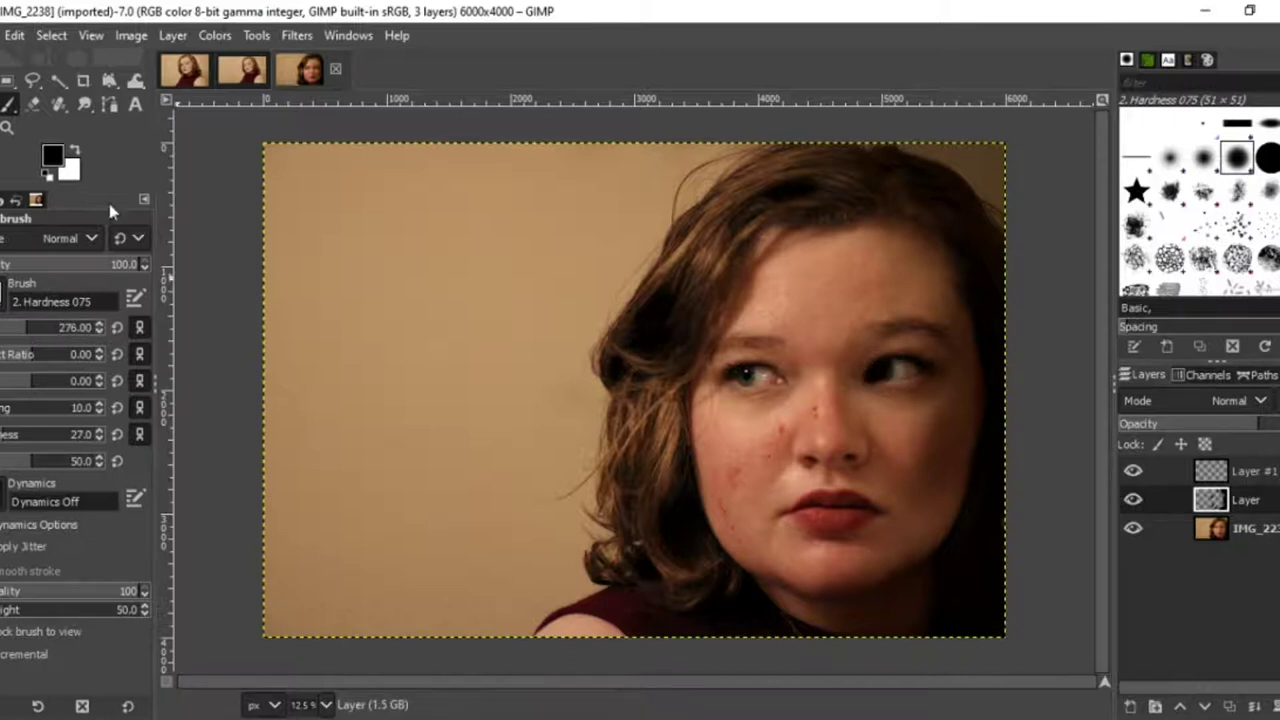
pyautogui.hotkey('shift', 'e')
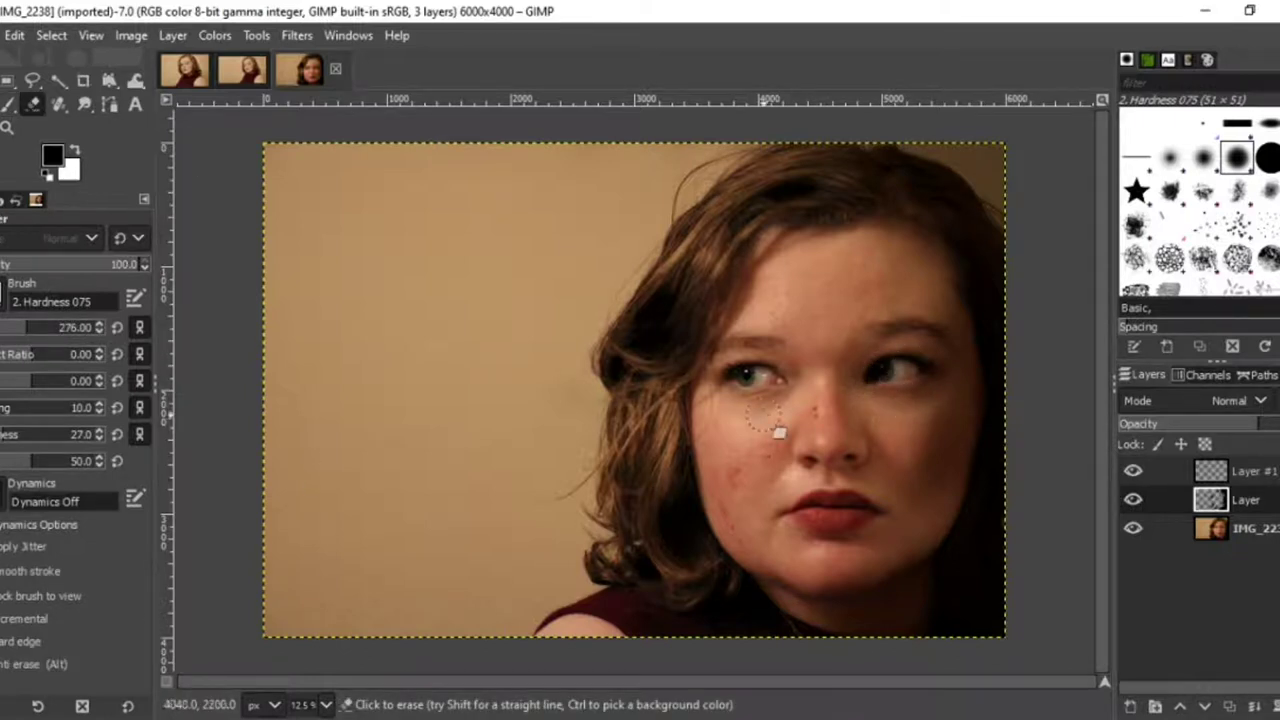
# Set the foreground color to a pinkish red, try a stroke over the wall on the black shadow layer, and undo it.
pyautogui.click(58, 157)
pyautogui.moveTo(277, 80)
pyautogui.mouseDown()
pyautogui.moveTo(249, 94)
pyautogui.moveTo(271, 70)
pyautogui.mouseUp()
pyautogui.press('Return')
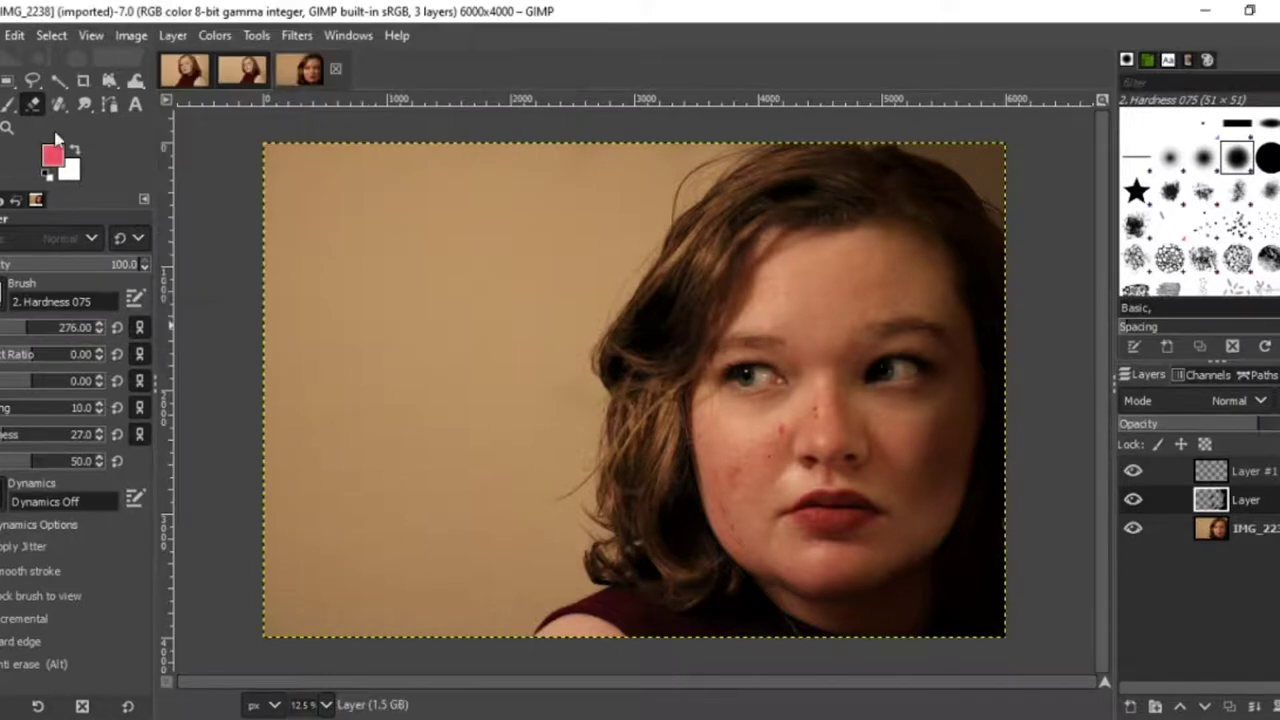
pyautogui.press('p')
pyautogui.moveTo(244, 314); pyautogui.dragTo(290, 310)
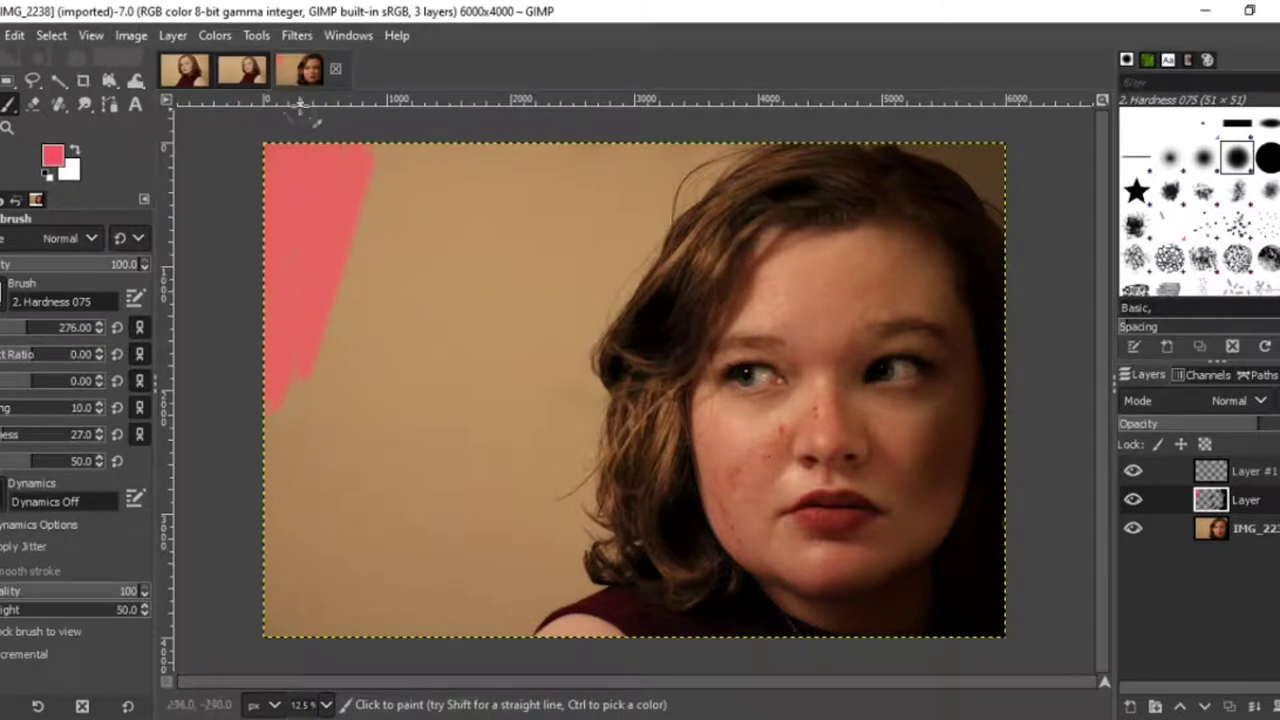
pyautogui.hotkey('ctrl', 'z')
# Paint the pinkish red over the upper wall and hair on Layer #1, using Paintbrush sizes 7606 and 758.
pyautogui.click(1246, 471)
pyautogui.moveTo(268, 165)
pyautogui.mouseDown()
pyautogui.moveTo(306, 114)
pyautogui.moveTo(279, 295)
pyautogui.mouseUp()
pyautogui.moveTo(30, 327)
pyautogui.mouseDown()
pyautogui.moveTo(373, 327)
pyautogui.moveTo(443, 300)
pyautogui.mouseUp()
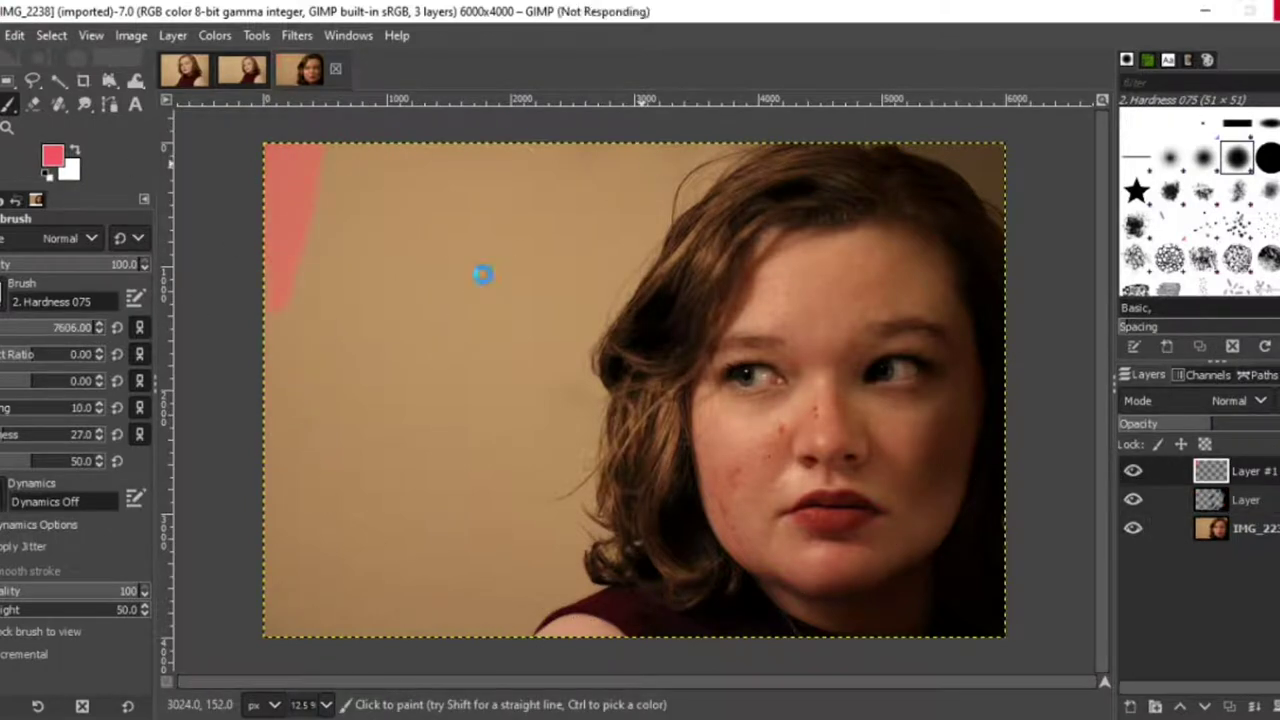
pyautogui.click(306, 400)
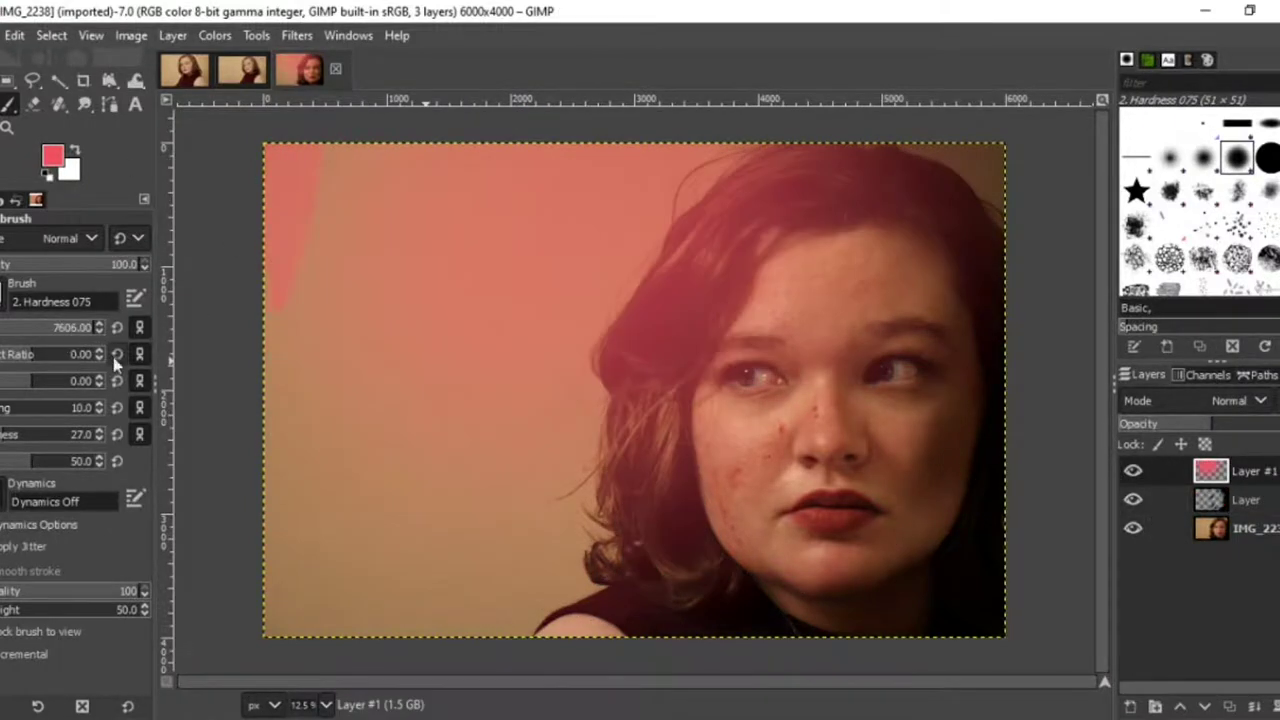
pyautogui.click(42, 330)
pyautogui.press(']')
pyautogui.press(']')
pyautogui.press(']')
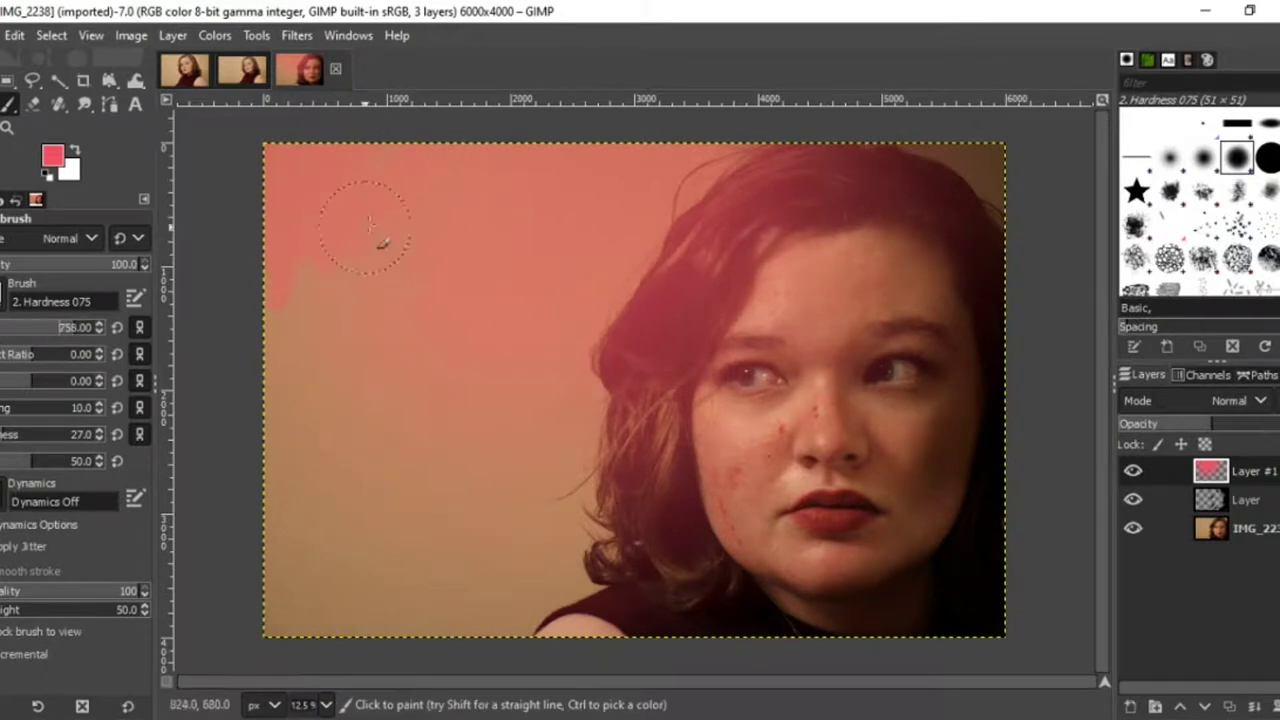
pyautogui.moveTo(306, 367)
pyautogui.mouseDown()
pyautogui.moveTo(337, 315)
pyautogui.moveTo(373, 314)
pyautogui.mouseUp()
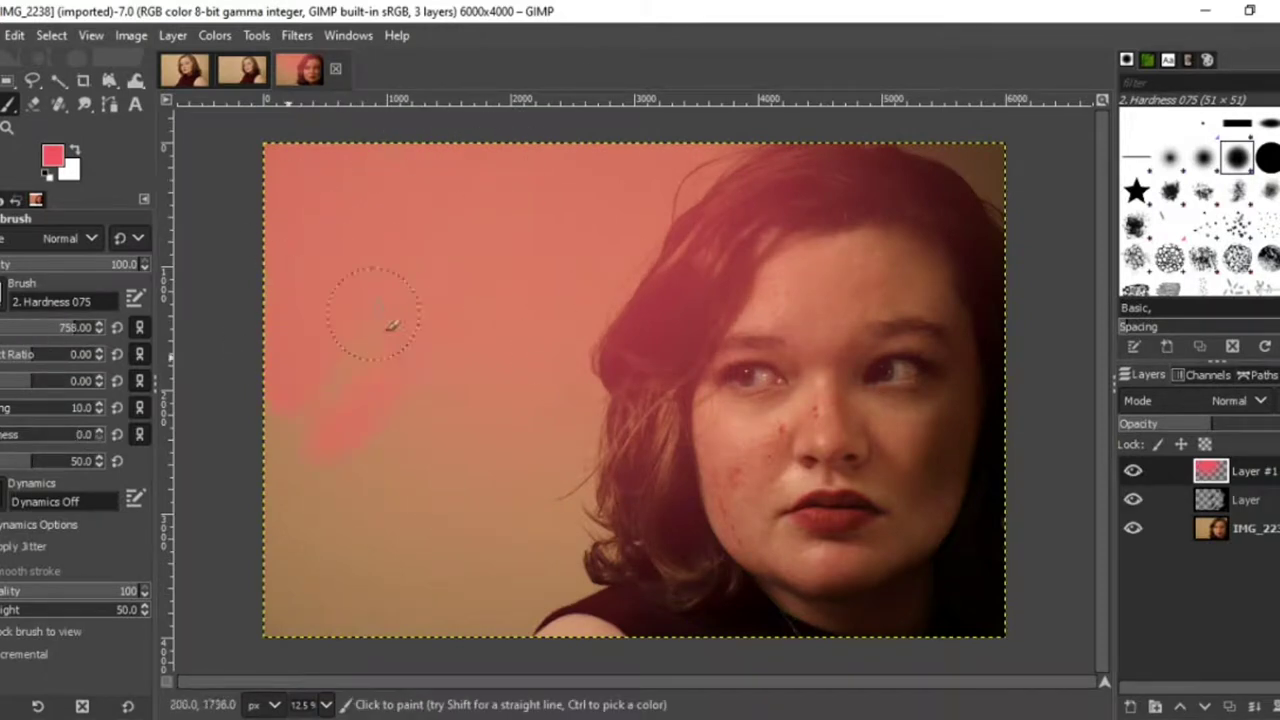
# Cover the rest of the wall in pinkish red, enlarging the Paintbrush to size 3245, and adjust the opacity of Layer #1.
pyautogui.press(']')
pyautogui.press(']')
pyautogui.press(']')
pyautogui.press(']')
pyautogui.press(']')
pyautogui.press(']')
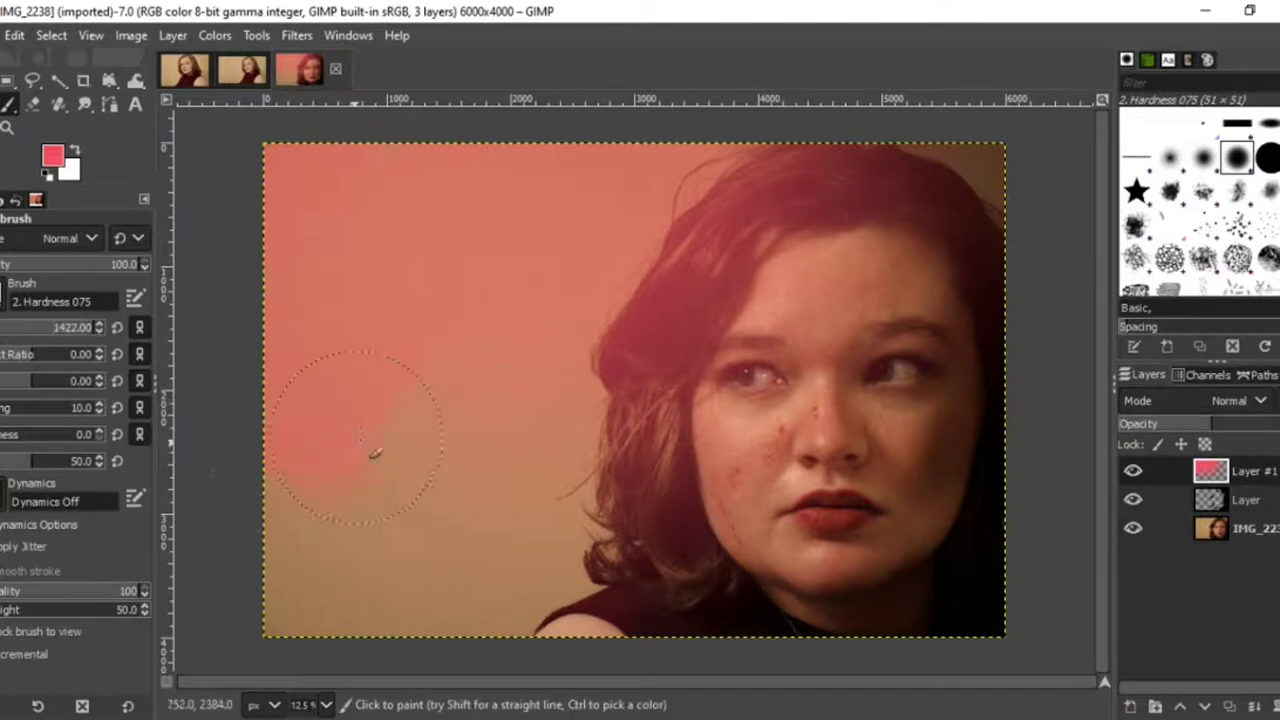
pyautogui.press(']')
pyautogui.press(']')
pyautogui.press(']')
pyautogui.press(']')
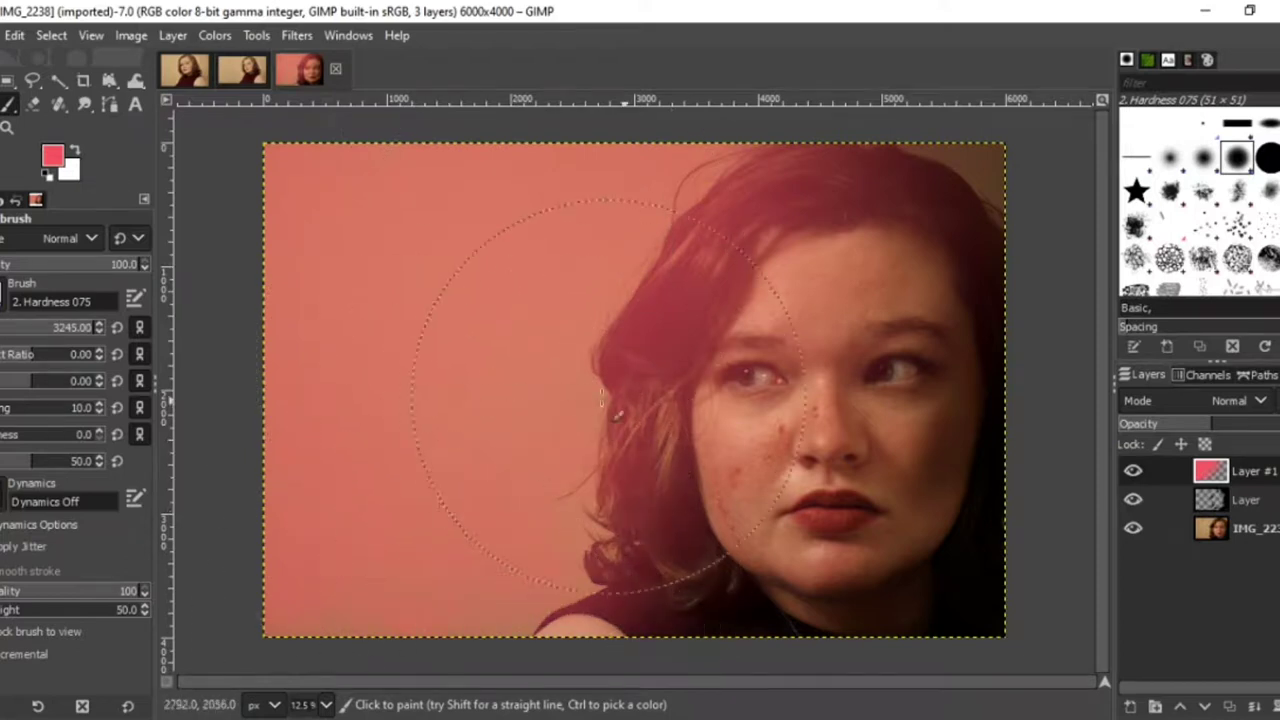
pyautogui.click(1247, 432)
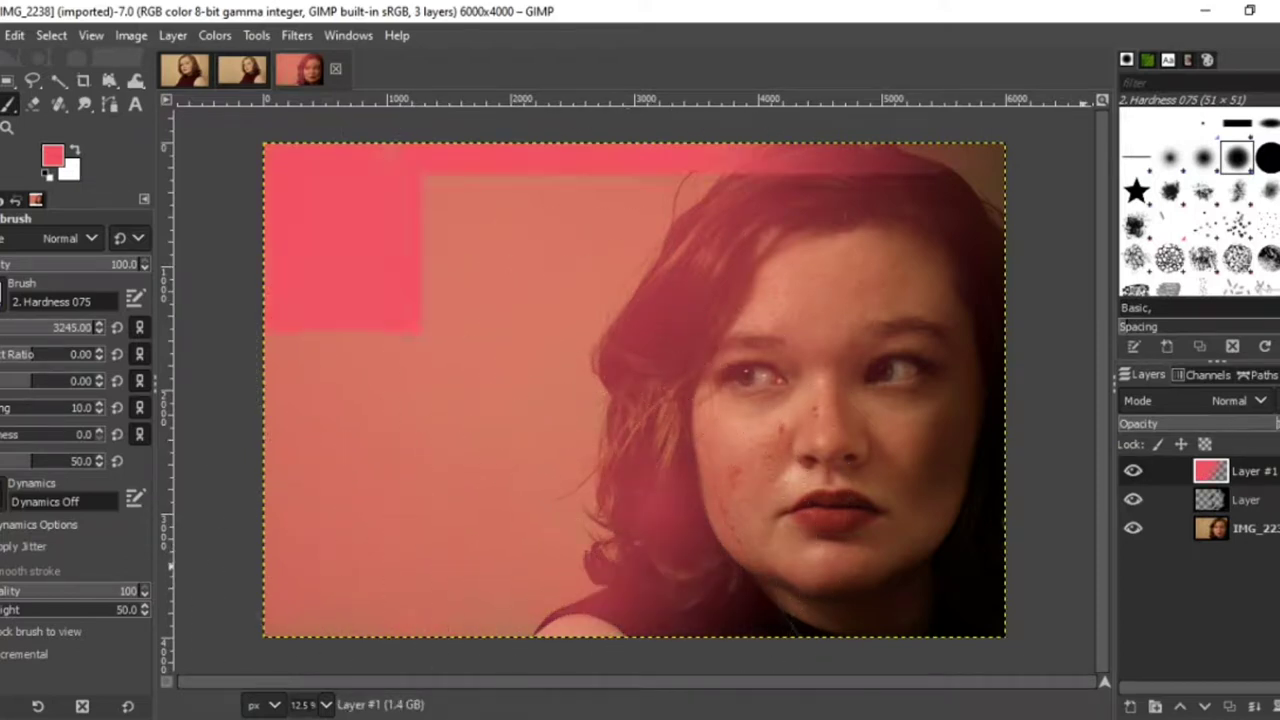
pyautogui.moveTo(1195, 432)
pyautogui.mouseDown()
pyautogui.moveTo(1140, 432)
pyautogui.moveTo(1205, 432)
pyautogui.mouseUp()
# Choose a dark red foreground color, paint it across the upper wall, and toggle Layer #1 to compare.
pyautogui.click(60, 165)
pyautogui.click(345, 166)
pyautogui.click(423, 343)
pyautogui.click(317, 197)
pyautogui.moveTo(317, 197)
pyautogui.mouseDown()
pyautogui.moveTo(551, 224)
pyautogui.moveTo(580, 205)
pyautogui.mouseUp()
pyautogui.click(1133, 471)
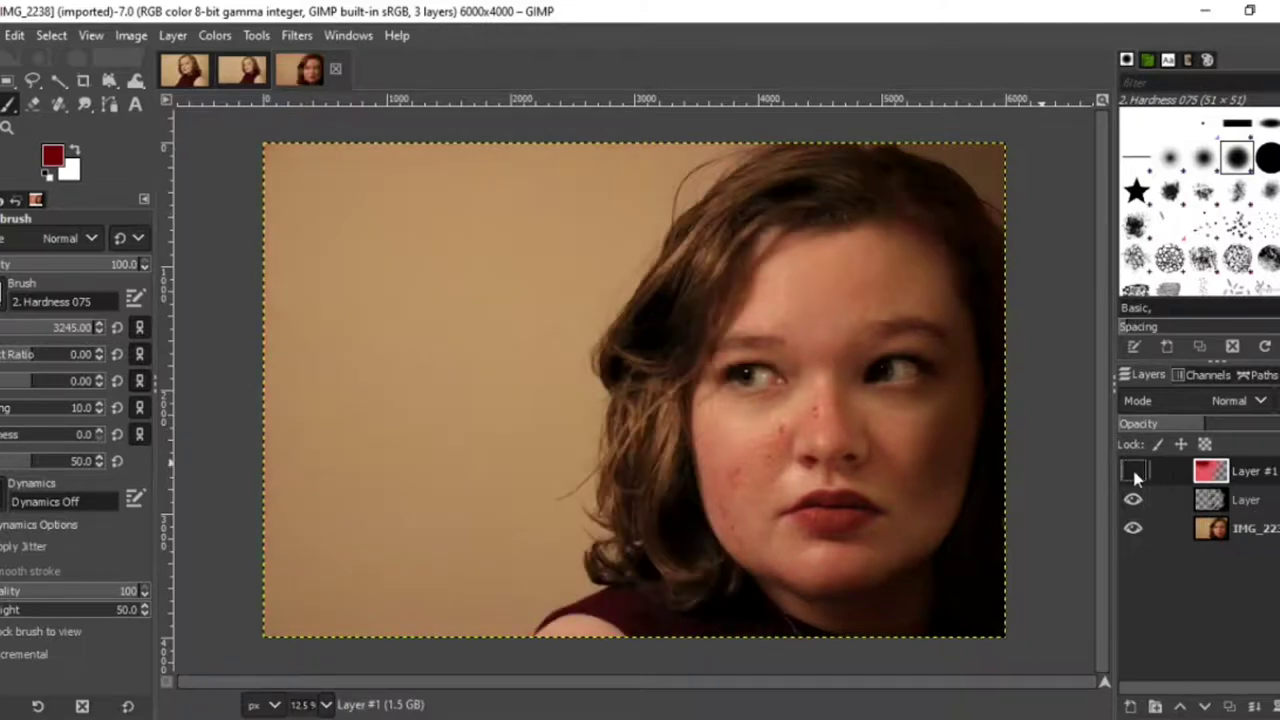
pyautogui.click(1133, 471)
# Erase the red and pink paint from the wall and portrait on Layer #1 with a size 3245 Eraser.
pyautogui.click(33, 104)
pyautogui.moveTo(303, 180)
pyautogui.mouseDown()
pyautogui.moveTo(256, 468)
pyautogui.moveTo(290, 474)
pyautogui.moveTo(443, 277)
pyautogui.moveTo(398, 642)
pyautogui.mouseUp()
pyautogui.moveTo(508, 580)
pyautogui.mouseDown()
pyautogui.moveTo(525, 518)
pyautogui.moveTo(660, 585)
pyautogui.moveTo(785, 200)
pyautogui.moveTo(737, 373)
pyautogui.moveTo(731, 607)
pyautogui.moveTo(724, 162)
pyautogui.moveTo(706, 161)
pyautogui.moveTo(598, 403)
pyautogui.moveTo(602, 456)
pyautogui.moveTo(600, 248)
pyautogui.moveTo(572, 207)
pyautogui.moveTo(205, 247)
pyautogui.mouseUp()
pyautogui.moveTo(733, 302)
pyautogui.mouseDown()
pyautogui.moveTo(886, 223)
pyautogui.moveTo(909, 397)
pyautogui.moveTo(737, 614)
pyautogui.moveTo(255, 590)
pyautogui.mouseUp()
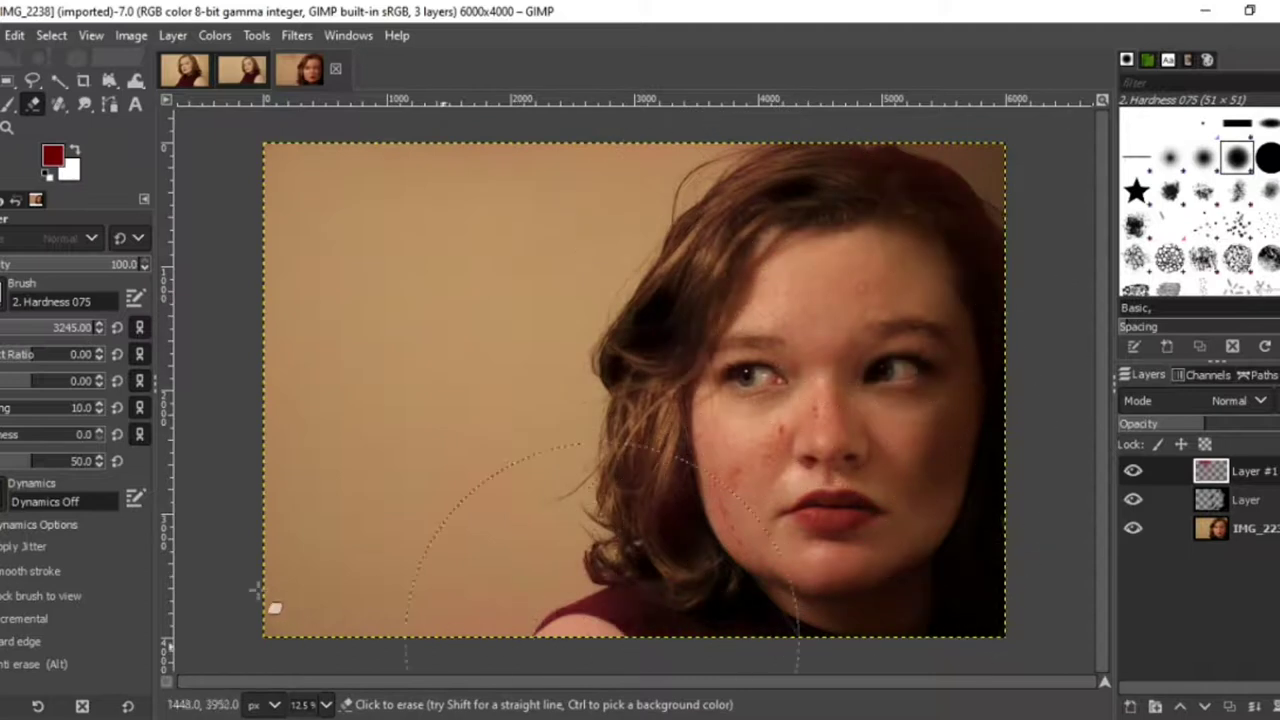
# Set the foreground color to the darker red 510000.
pyautogui.click(76, 152)
pyautogui.click(52, 155)
pyautogui.click(314, 223)
pyautogui.click(314, 262)
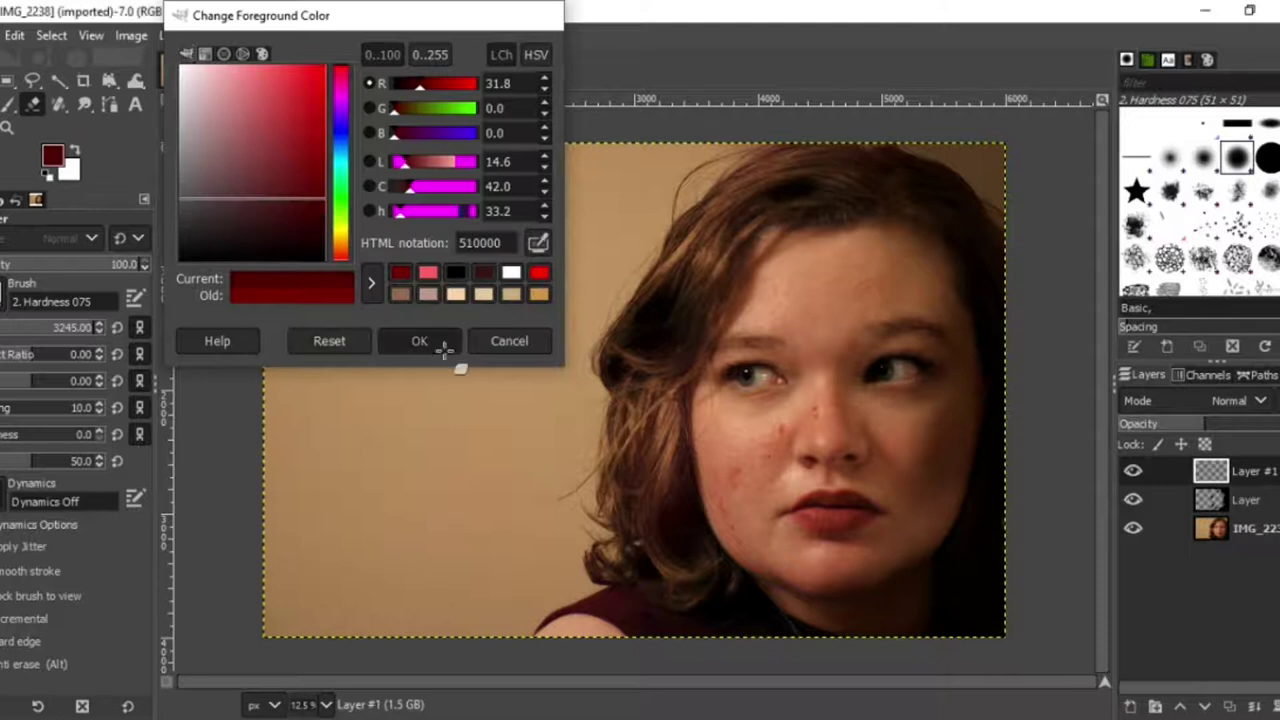
pyautogui.click(437, 341)
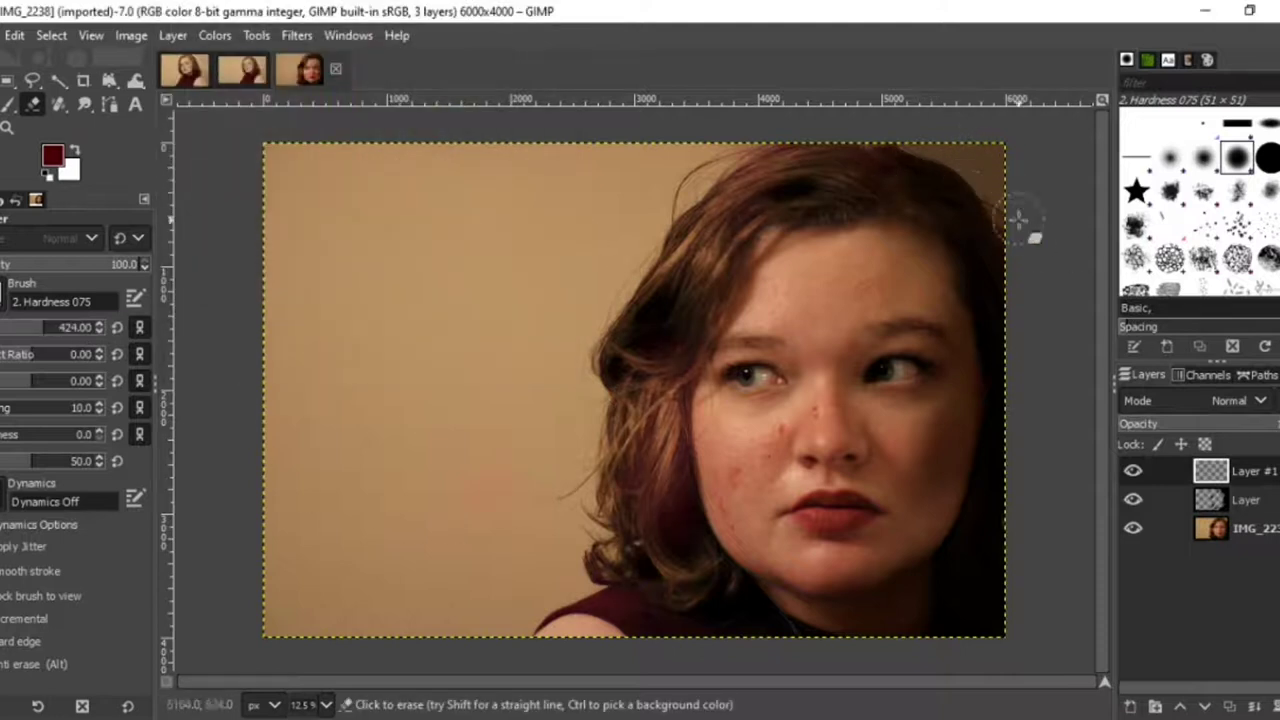
# Paint dark red over the shadowed upper corner of the hair with a size 424 Paintbrush and toggle layer visibility to compare.
pyautogui.press('p')
pyautogui.click(988, 182)
pyautogui.moveTo(988, 182); pyautogui.dragTo(955, 215)
pyautogui.hotkey('shift', 'e')
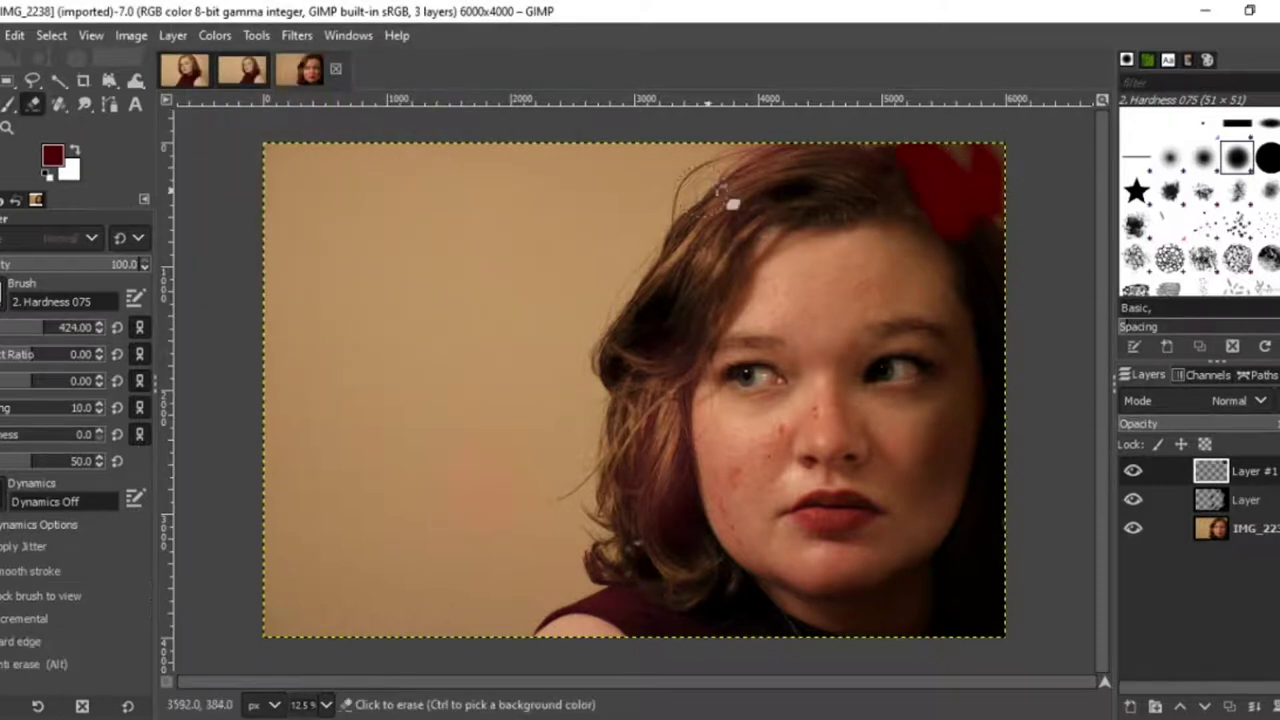
pyautogui.click(1133, 499)
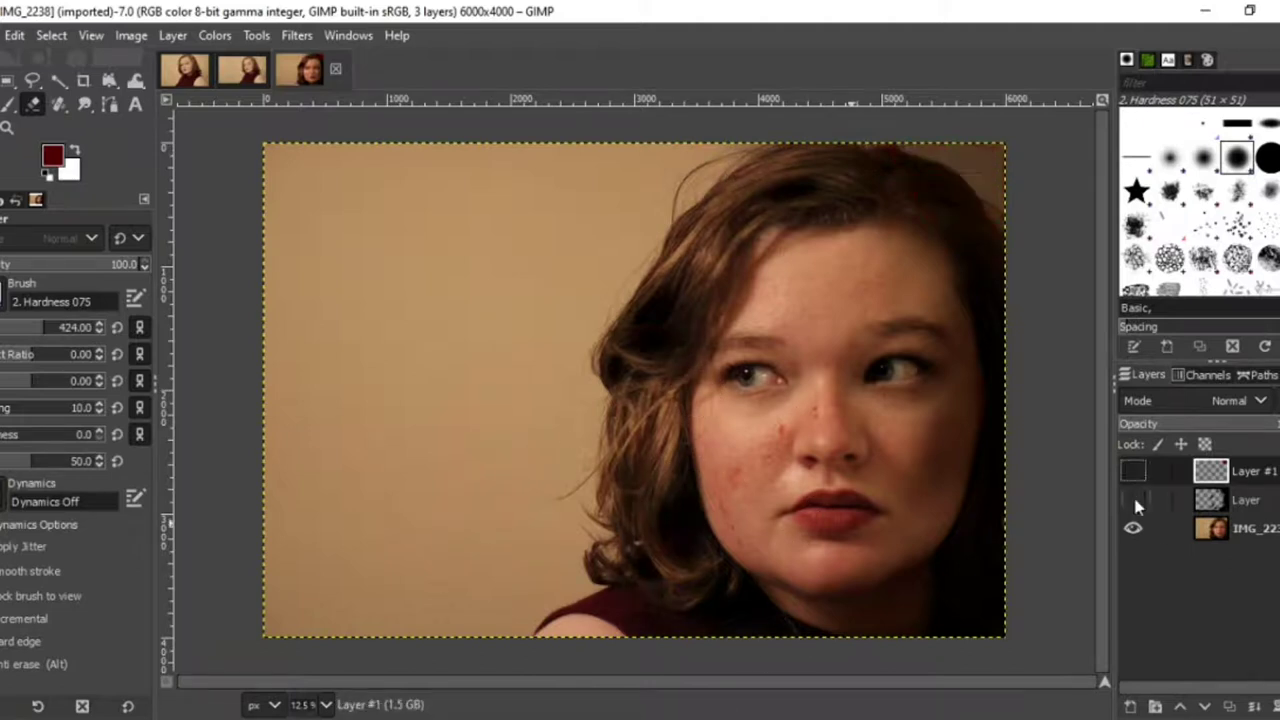
pyautogui.click(1133, 528)
pyautogui.click(1133, 499)
pyautogui.click(1133, 499)
pyautogui.click(1133, 499)
pyautogui.click(1133, 528)
# Extend the dark red down the whole shadowed side of the hair and neck, enlarging the Paintbrush to size 492.
pyautogui.click(8, 105)
pyautogui.moveTo(944, 146)
pyautogui.mouseDown()
pyautogui.moveTo(988, 185)
pyautogui.moveTo(998, 310)
pyautogui.mouseUp()
pyautogui.press(']')
pyautogui.moveTo(1000, 262)
pyautogui.mouseDown()
pyautogui.moveTo(980, 361)
pyautogui.moveTo(974, 429)
pyautogui.moveTo(989, 341)
pyautogui.moveTo(953, 232)
pyautogui.mouseUp()
pyautogui.moveTo(973, 280)
pyautogui.mouseDown()
pyautogui.moveTo(986, 591)
pyautogui.moveTo(991, 540)
pyautogui.mouseUp()
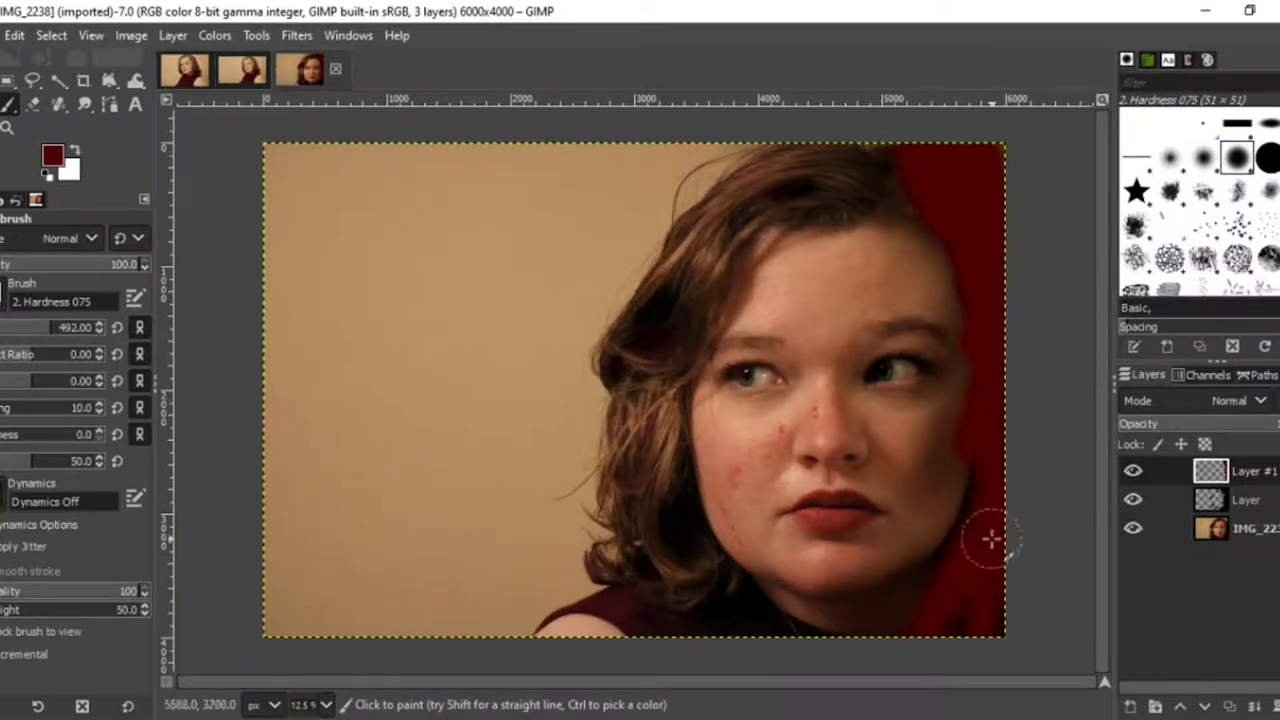
# Smudge the dark red's edge along the face and neck at sizes 492 and 648, and lower the opacity of Layer #1 to a soft tint.
pyautogui.press('s')
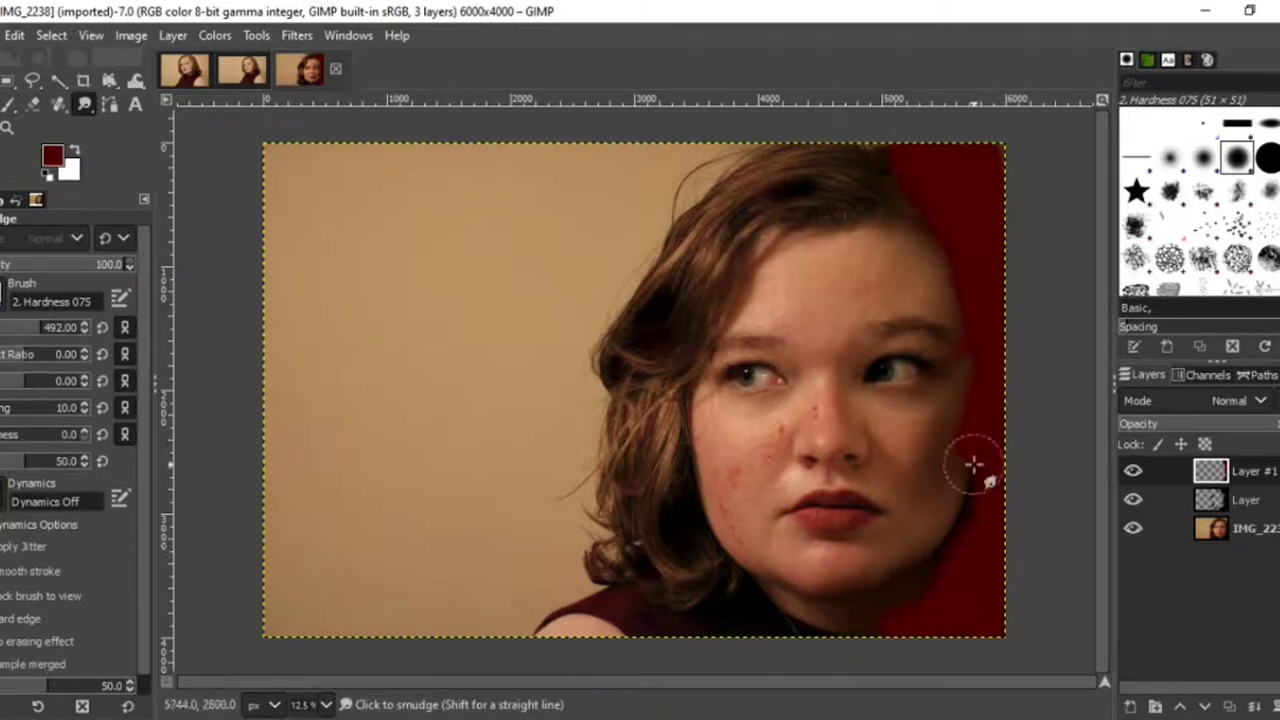
pyautogui.moveTo(1277, 424); pyautogui.dragTo(1210, 424)
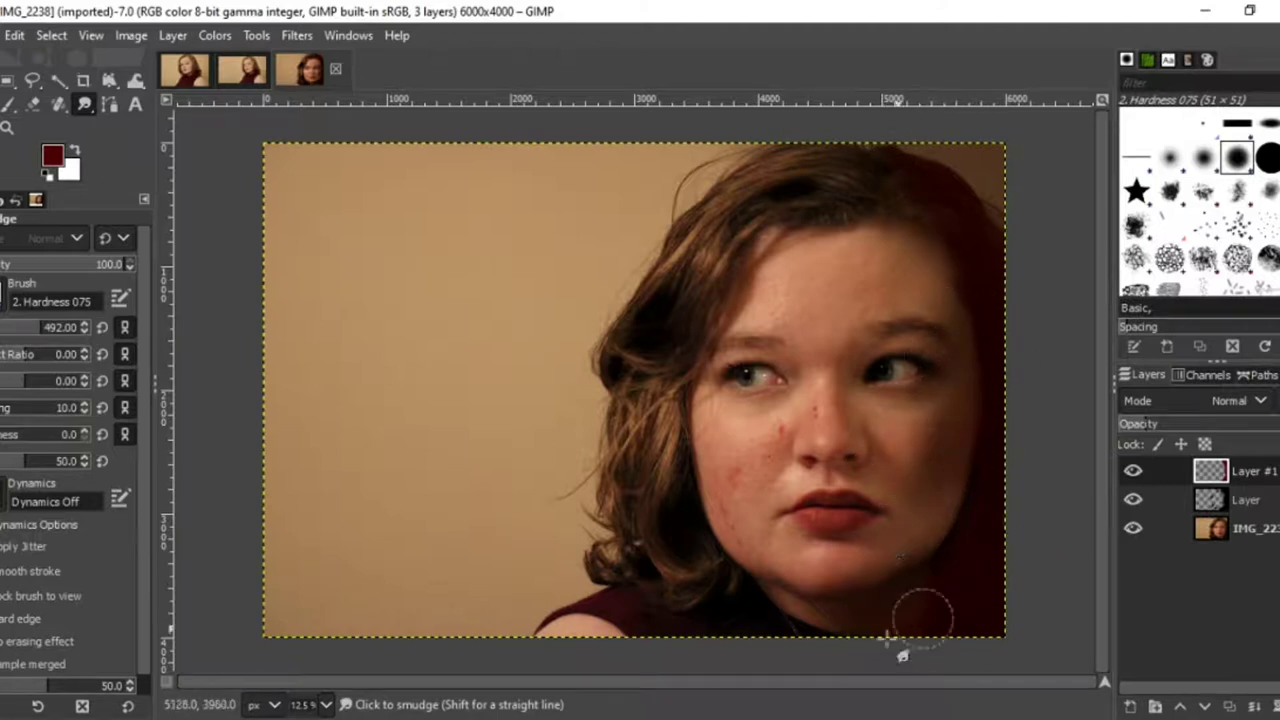
pyautogui.moveTo(1200, 424); pyautogui.dragTo(1279, 424)
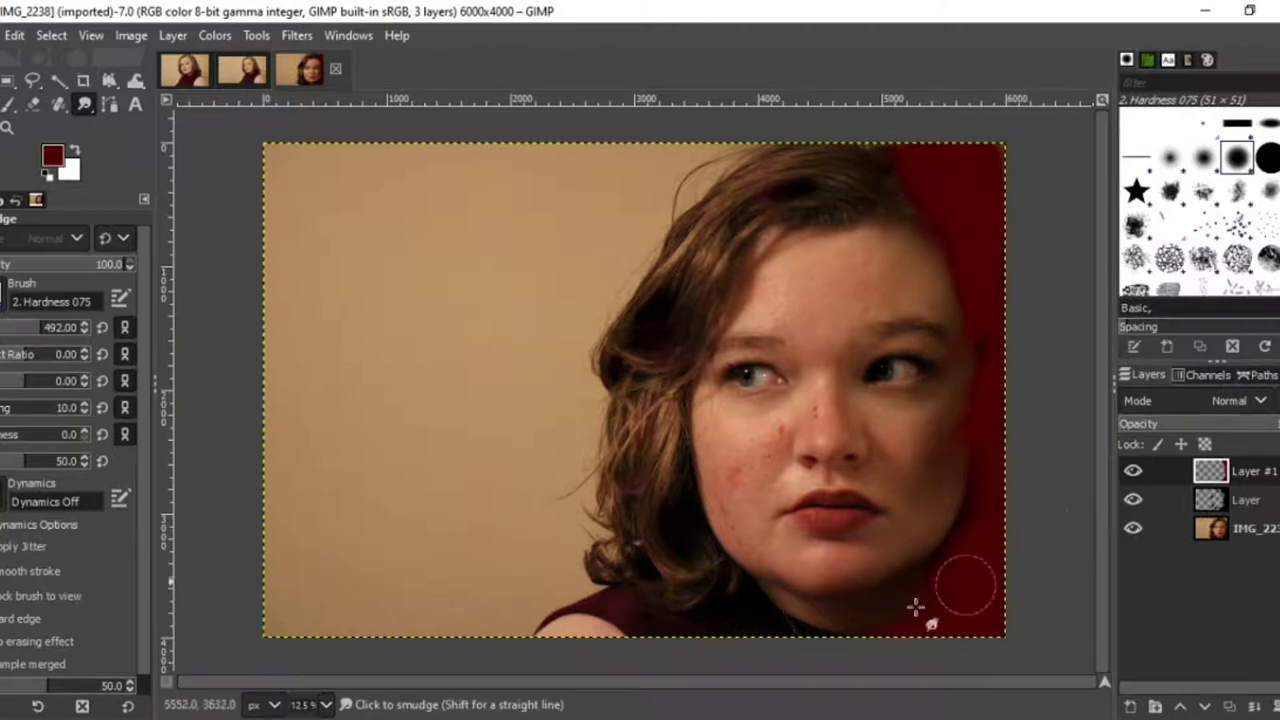
pyautogui.click(51, 332)
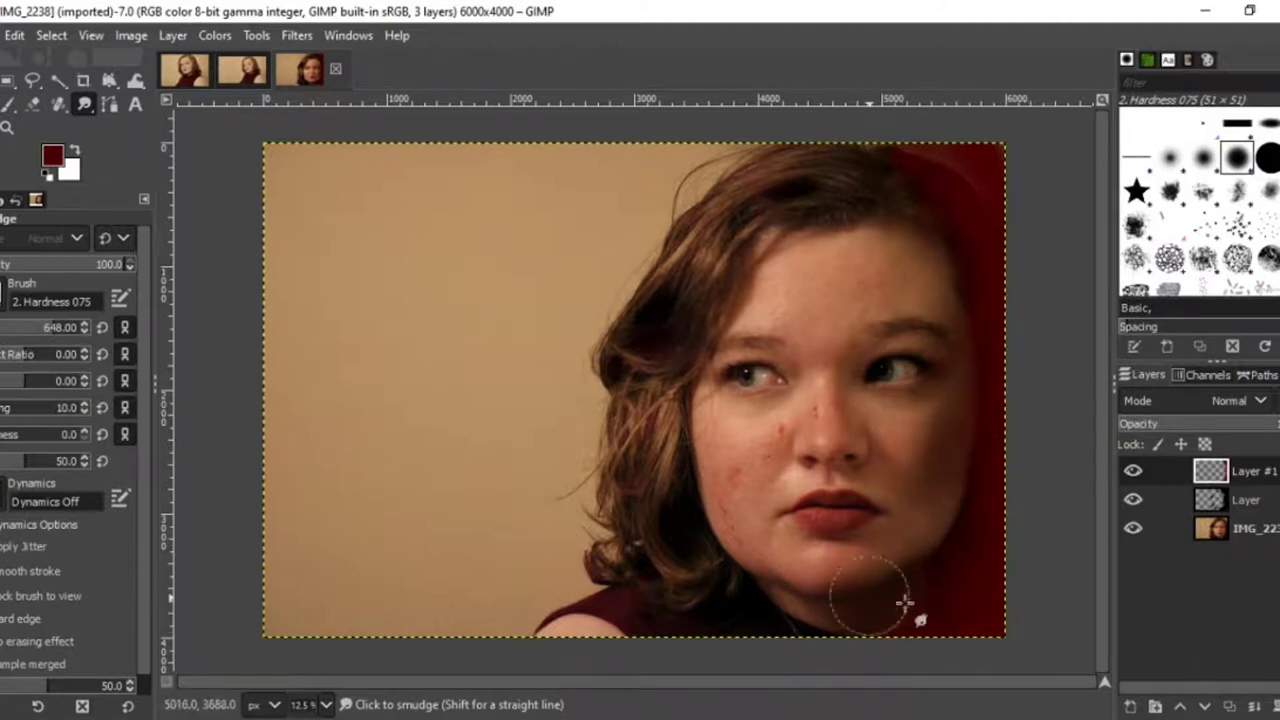
pyautogui.moveTo(1275, 426); pyautogui.dragTo(1165, 426)
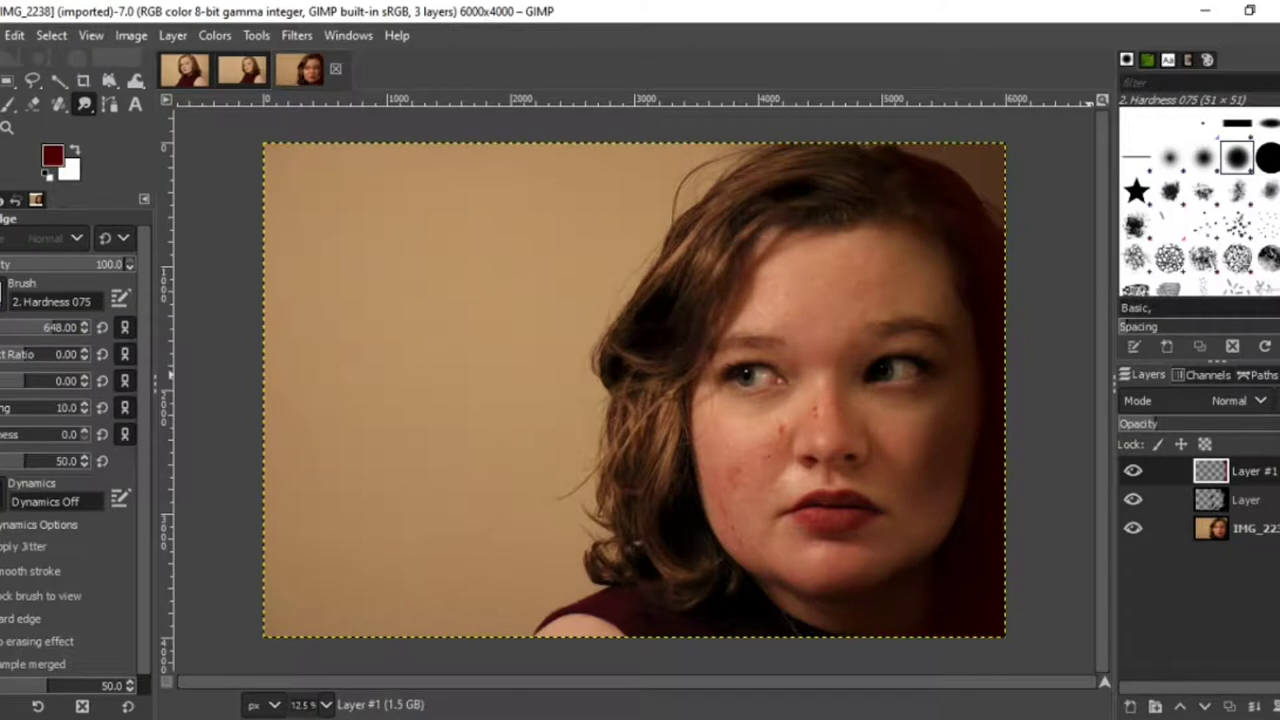
# Paint dark red into the hair shadow beside the jaw at size 253 and soften it with Smudge and a 34.1 opacity Eraser.
pyautogui.click(10, 105)
pyautogui.moveTo(75, 329); pyautogui.dragTo(56, 331)
pyautogui.click(686, 517)
pyautogui.click(84, 105)
pyautogui.moveTo(689, 496); pyautogui.dragTo(690, 550)
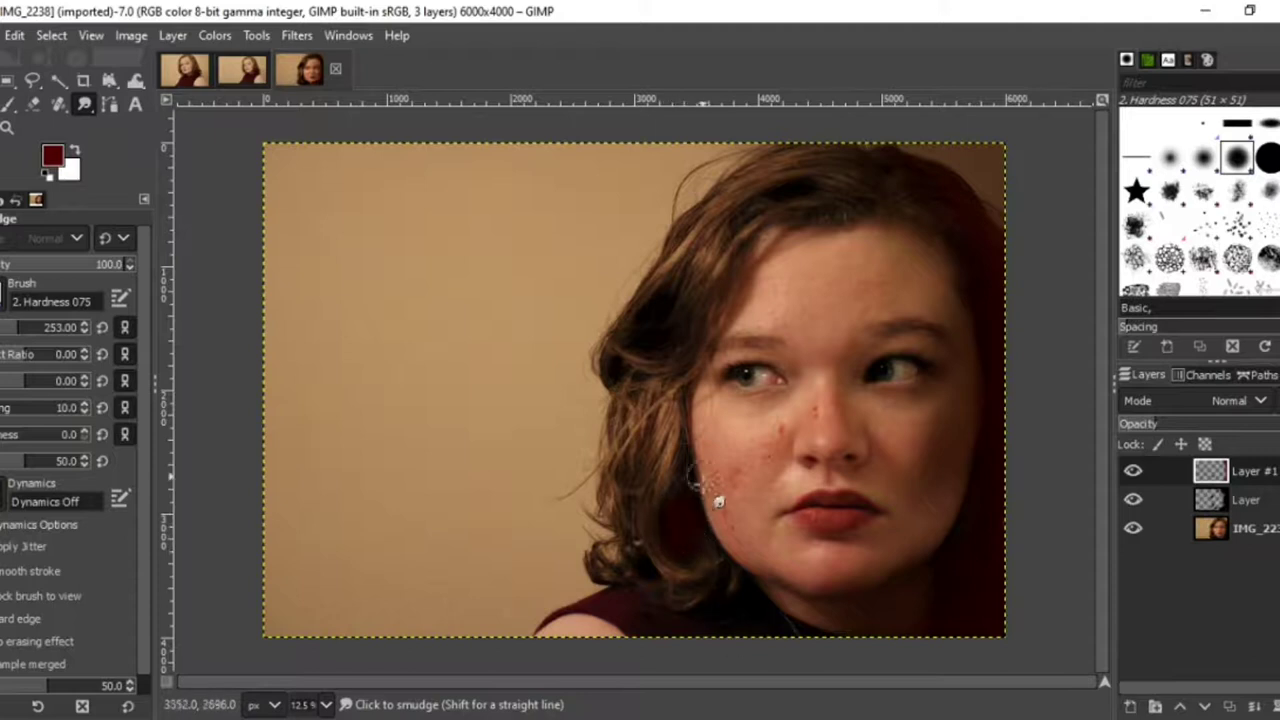
pyautogui.click(33, 104)
pyautogui.moveTo(60, 264); pyautogui.dragTo(28, 264)
# Paint dark red into the remaining hair gaps, the inner corner of the shadowed eye and the shadow under the jaw at size 253.
pyautogui.click(9, 104)
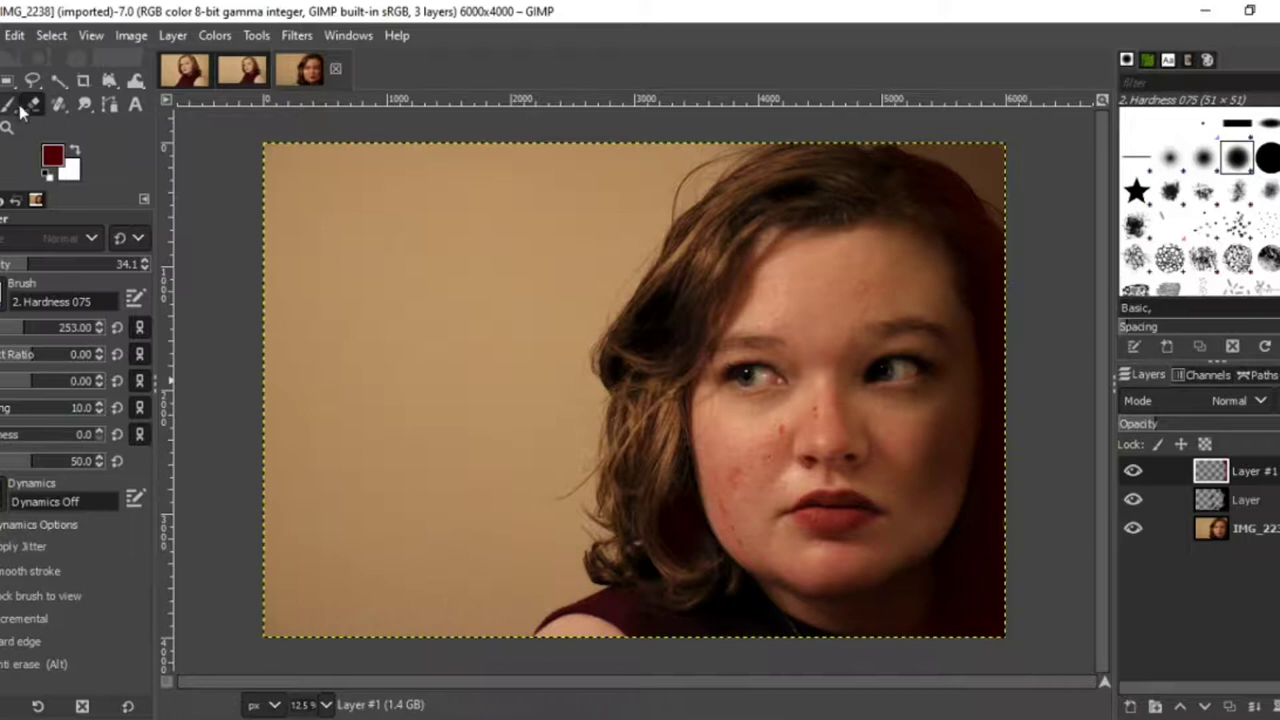
pyautogui.moveTo(648, 332)
pyautogui.mouseDown()
pyautogui.moveTo(659, 333)
pyautogui.moveTo(614, 370)
pyautogui.mouseUp()
pyautogui.moveTo(814, 185); pyautogui.dragTo(766, 193)
pyautogui.click(875, 372)
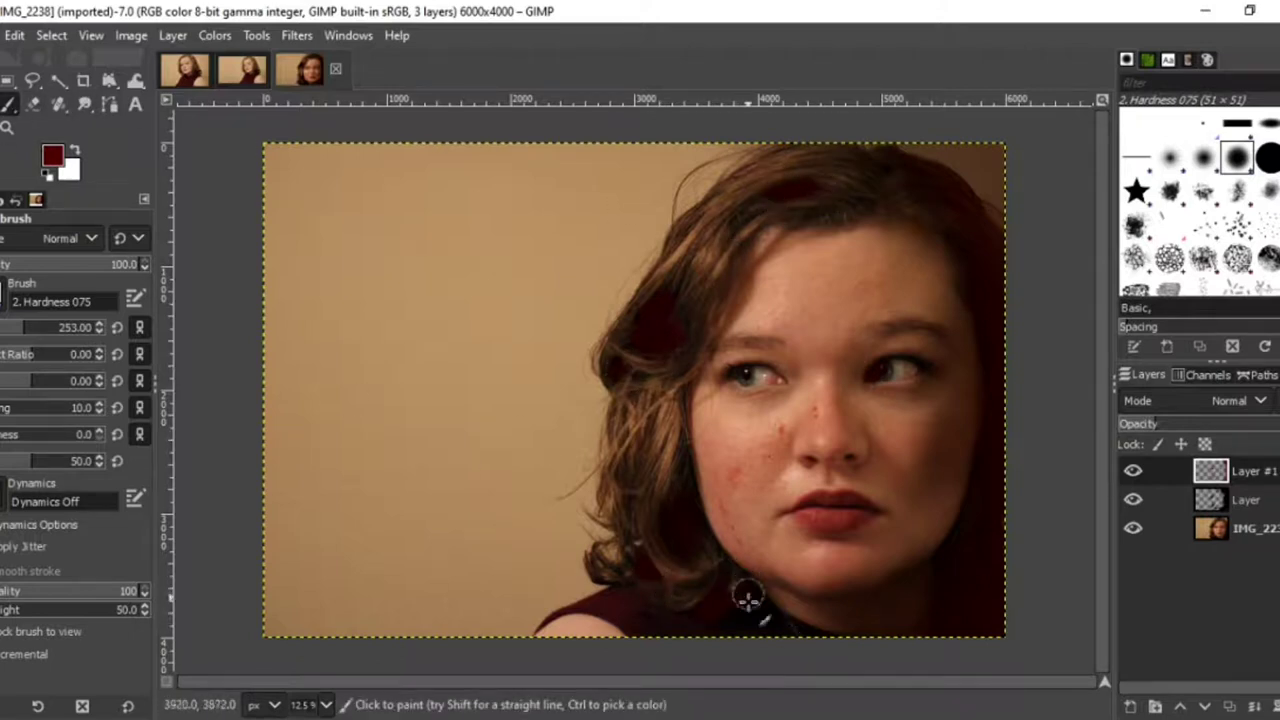
# Smudge the new dark red patches and fade those in the hair with the size 253 Eraser at 34.1 opacity.
pyautogui.press('s')
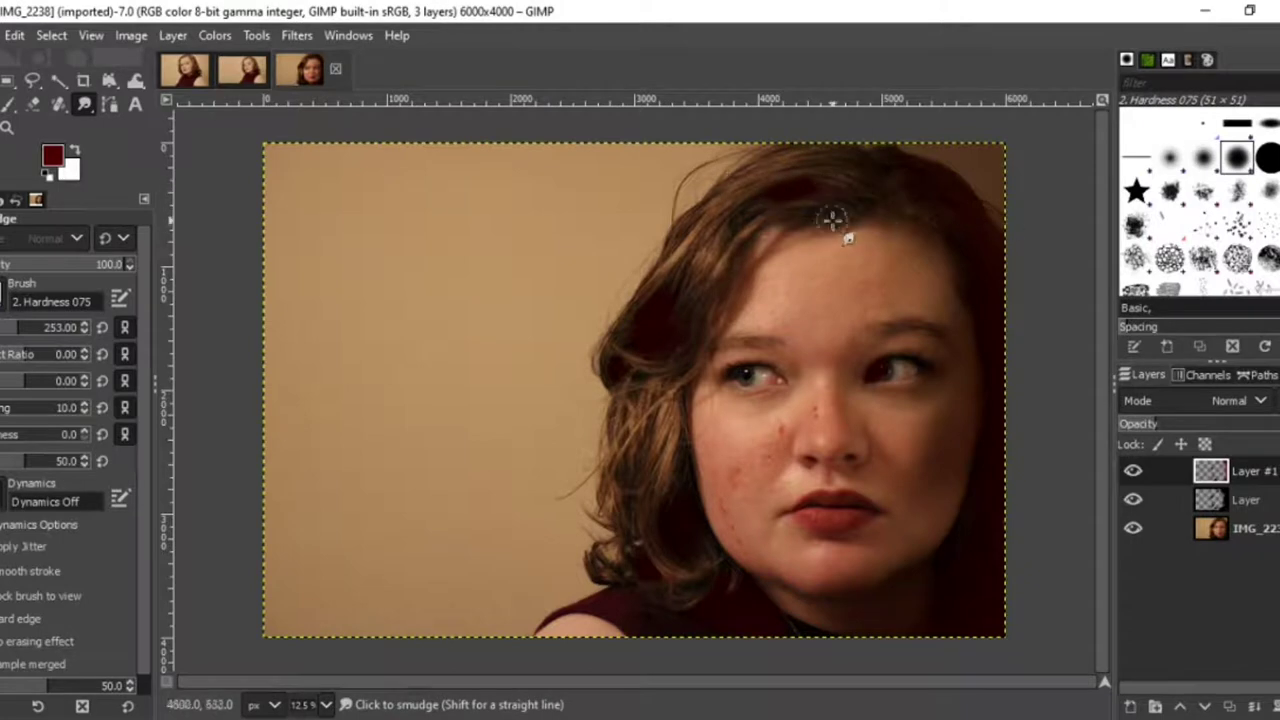
pyautogui.click(33, 104)
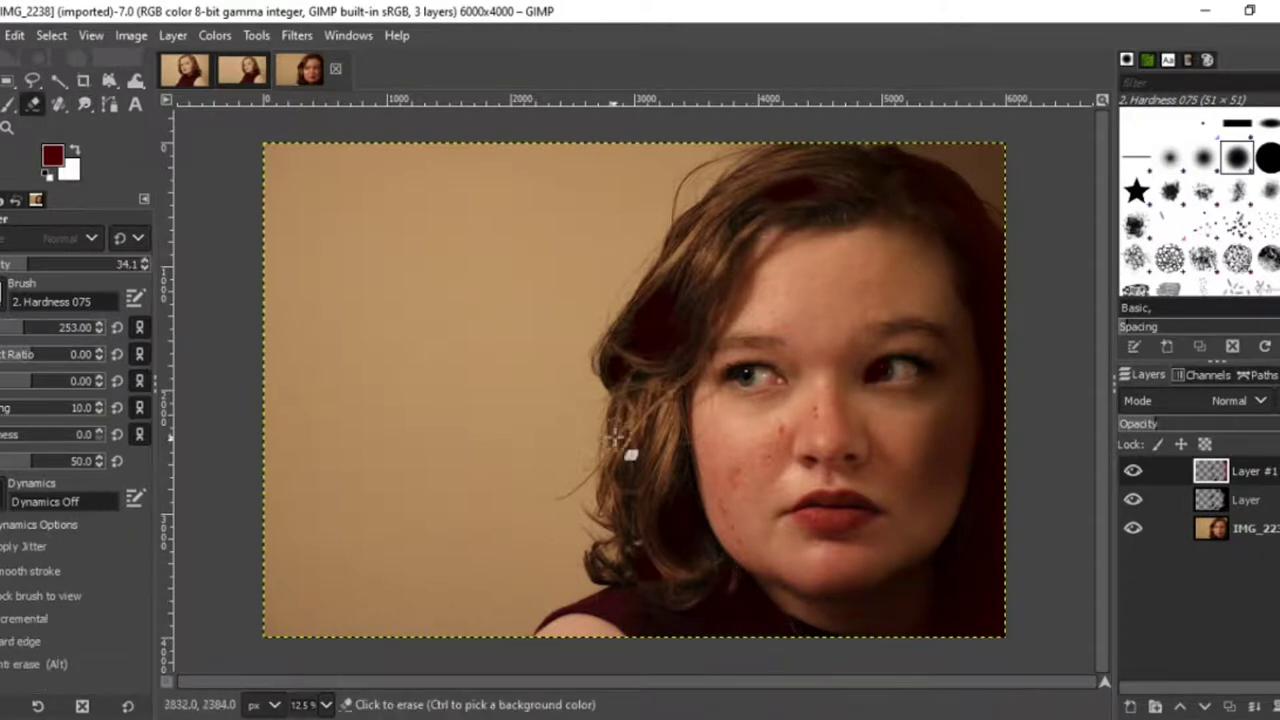
pyautogui.click(597, 384)
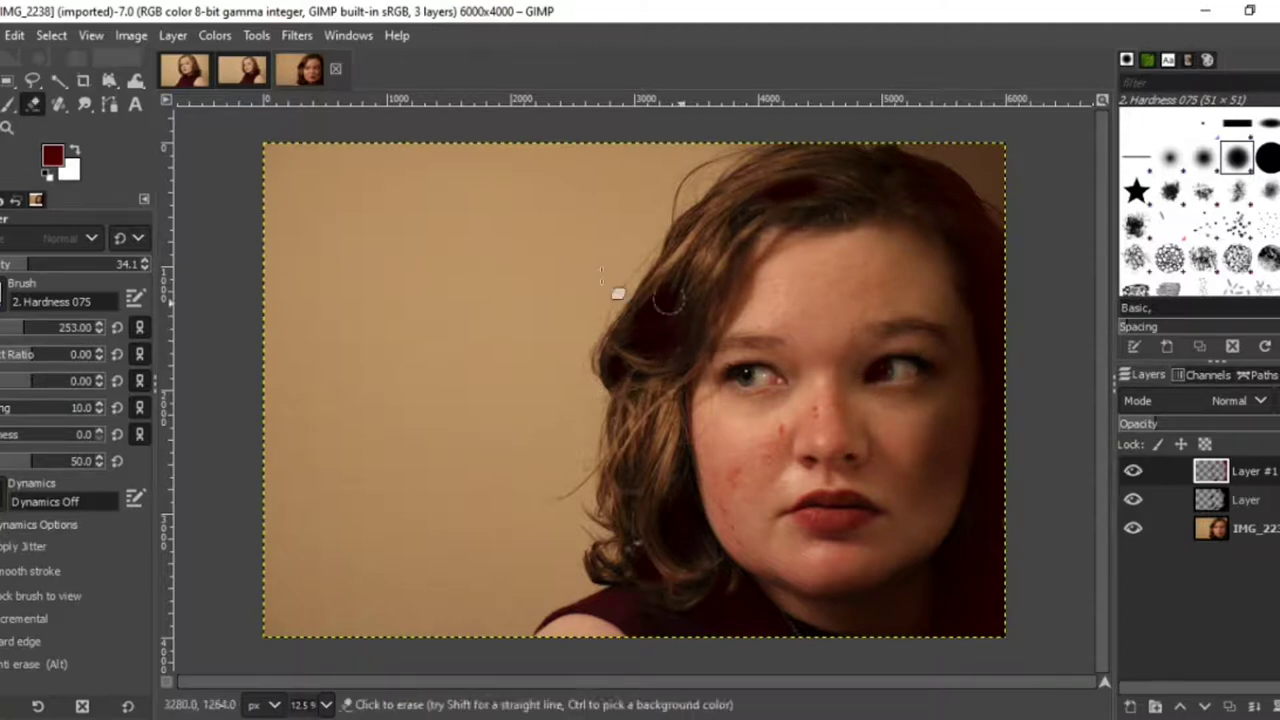
# Apply Color Temperature to Layer #1 with an intended temperature of 5620.7, and make the IMG_2238 photo layer active.
pyautogui.click(214, 35)
pyautogui.click(240, 80)
pyautogui.click(1226, 528)
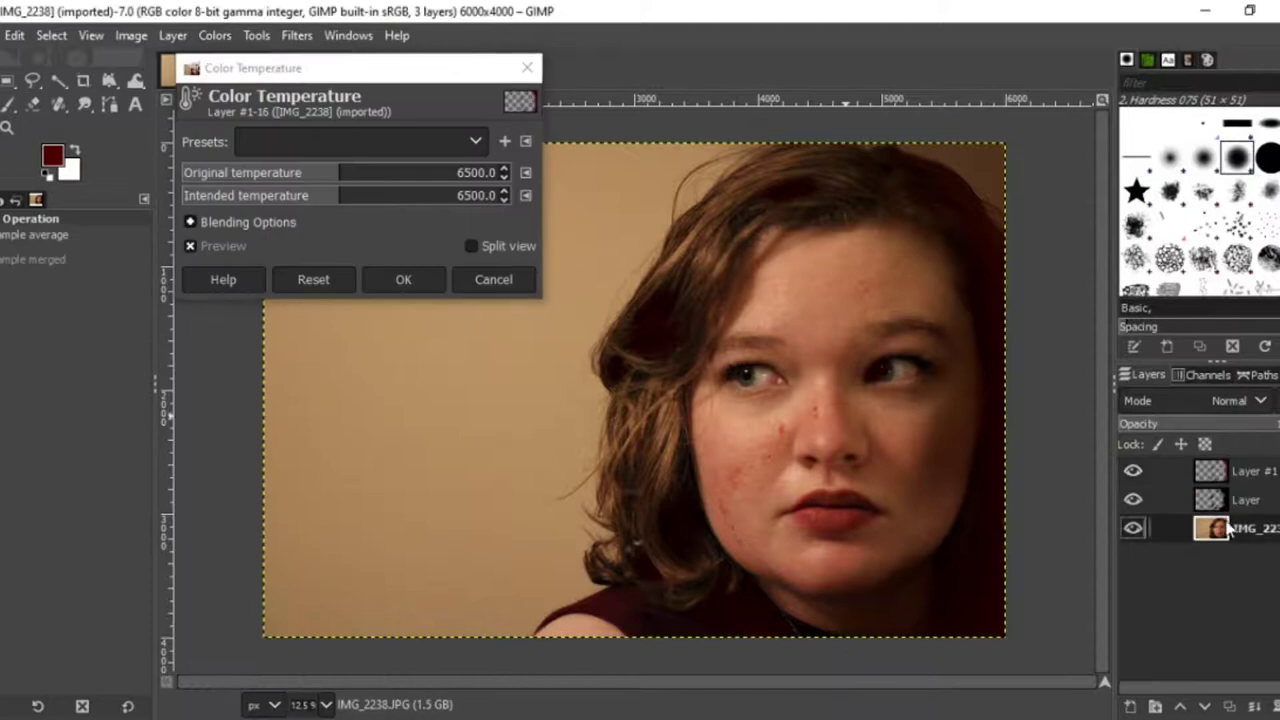
pyautogui.click(335, 193)
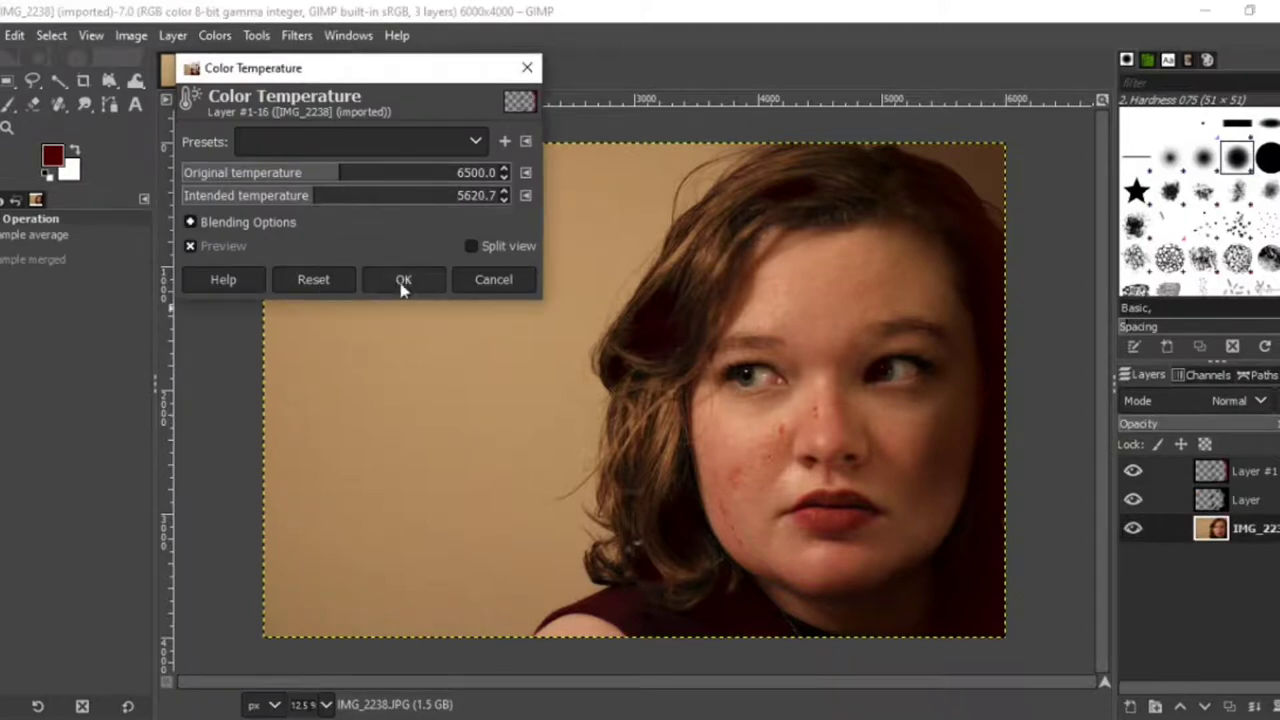
pyautogui.click(415, 277)
# Cool the warm tones of the IMG_2238 photo layer by lowering the intended temperature in Color Temperature.
pyautogui.click(214, 35)
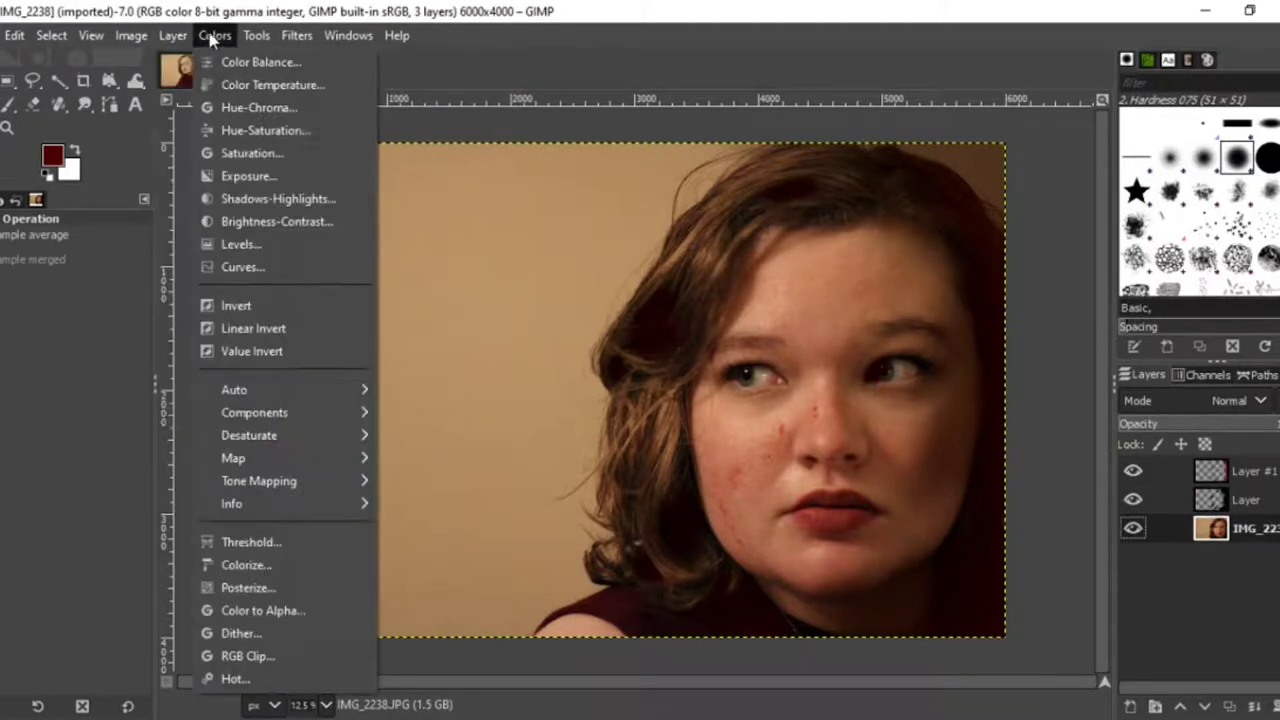
pyautogui.click(215, 83)
pyautogui.click(255, 198)
pyautogui.moveTo(255, 210)
pyautogui.mouseDown()
pyautogui.moveTo(287, 216)
pyautogui.moveTo(267, 205)
pyautogui.mouseUp()
pyautogui.click(403, 279)
# Apply Shadows-Highlights to the IMG_2238 photo layer with shadows at -25.25 and highlights at 25.25.
pyautogui.click(214, 35)
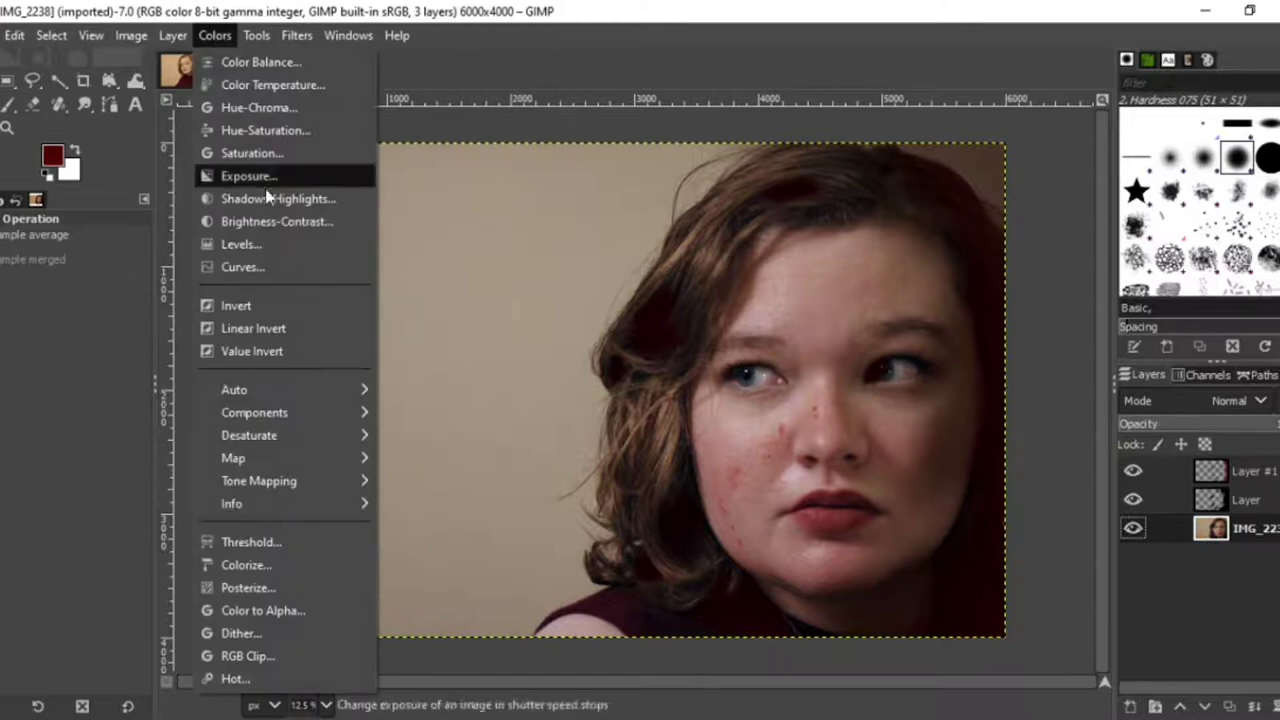
pyautogui.click(270, 194)
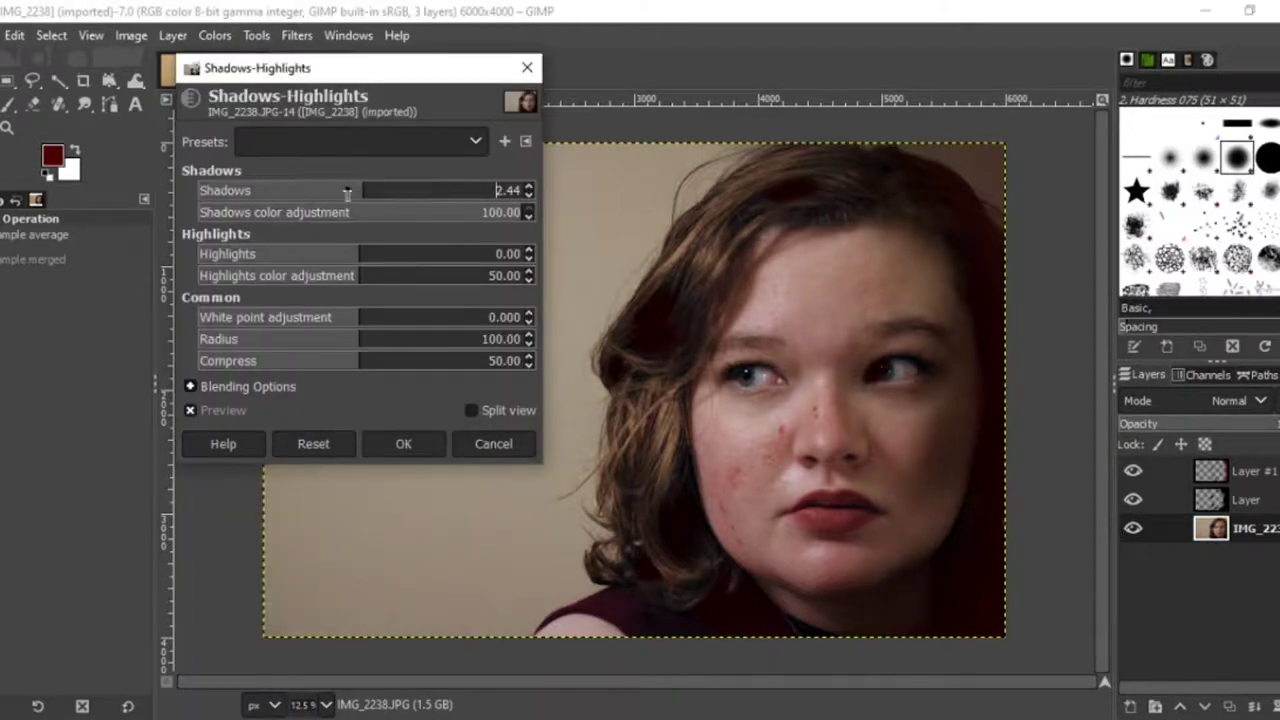
pyautogui.click(397, 36)
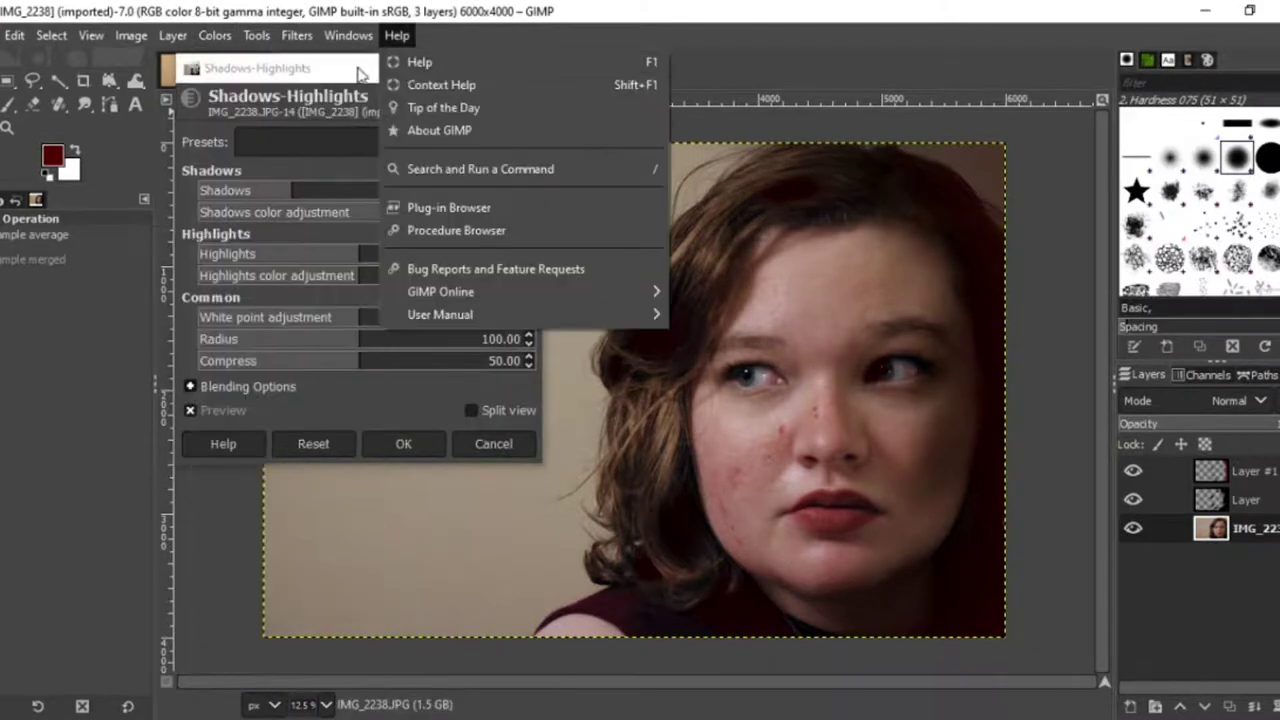
pyautogui.click(368, 153)
pyautogui.rightClick(492, 194)
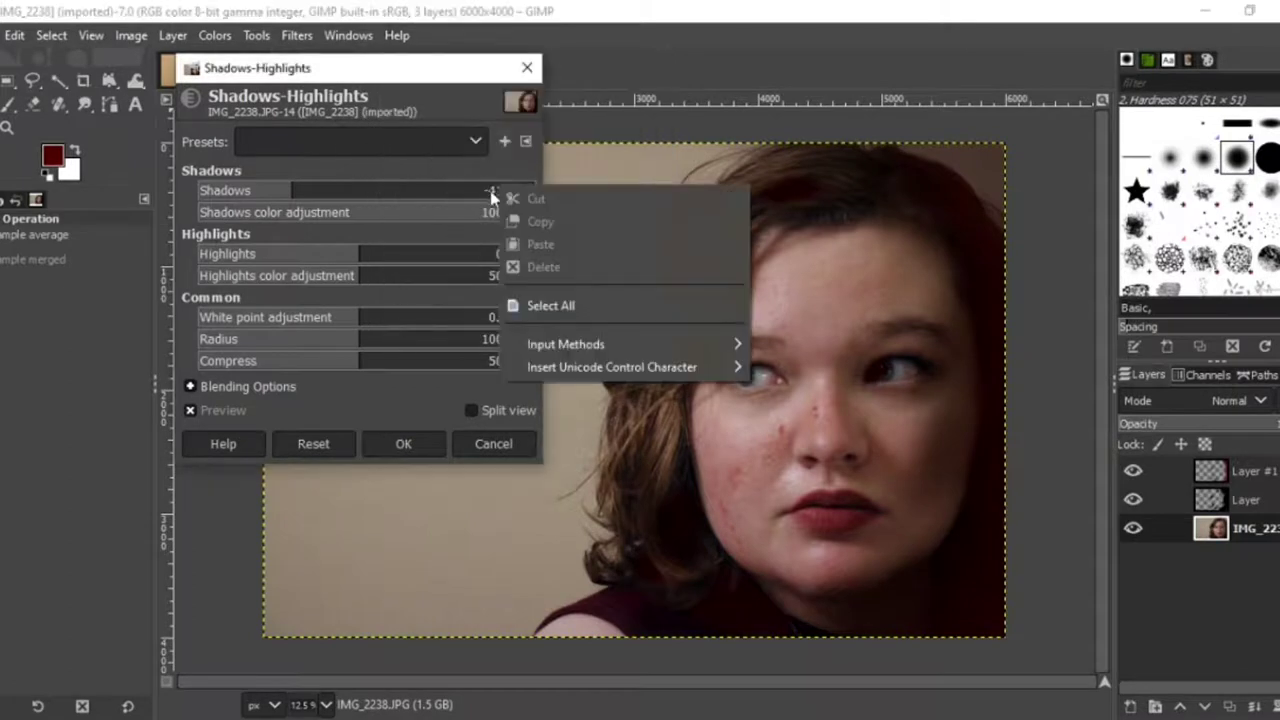
pyautogui.click(494, 194)
pyautogui.doubleClick(508, 195)
pyautogui.write('-25.25')
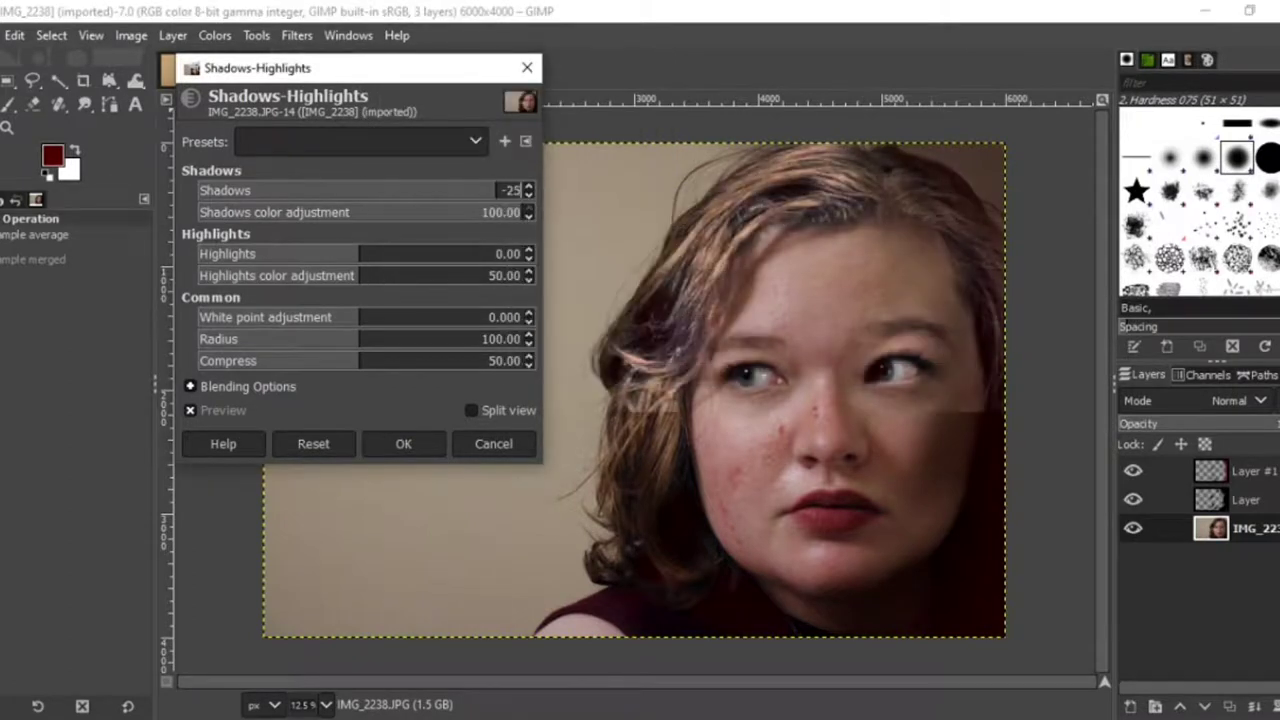
pyautogui.click(484, 263)
pyautogui.write('25')
pyautogui.press('Return')
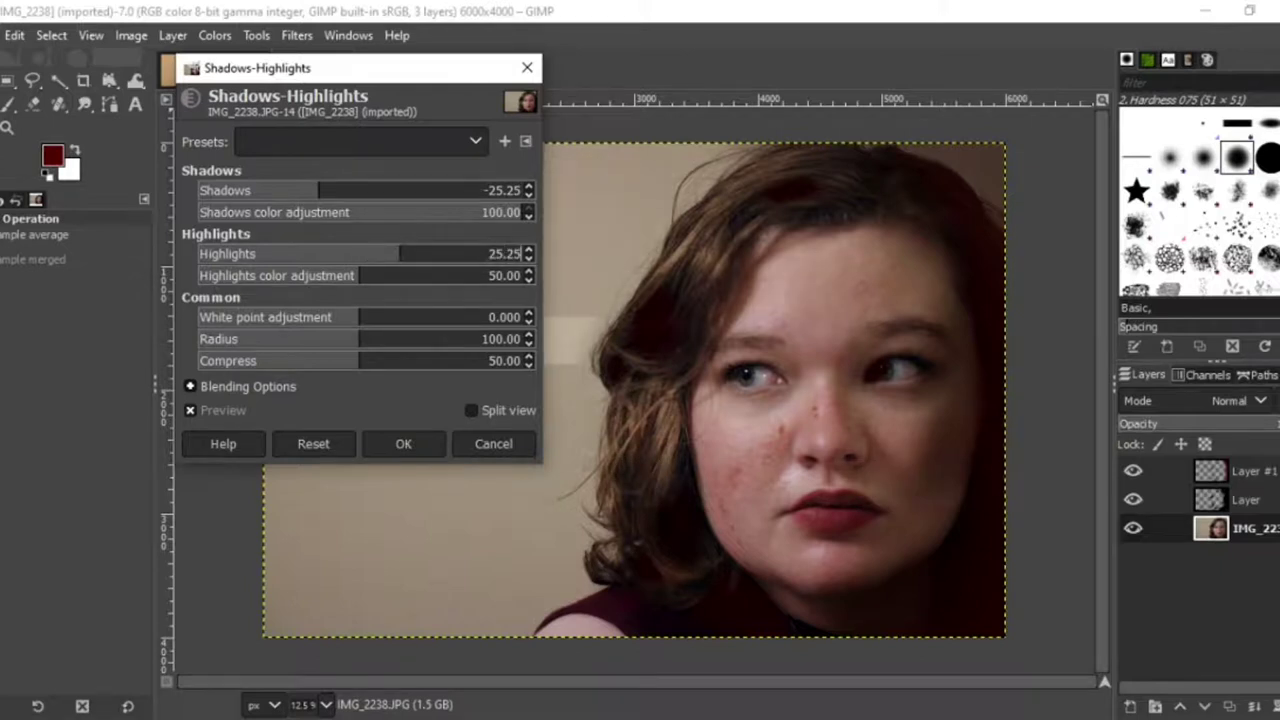
pyautogui.click(403, 443)
pyautogui.click(214, 35)
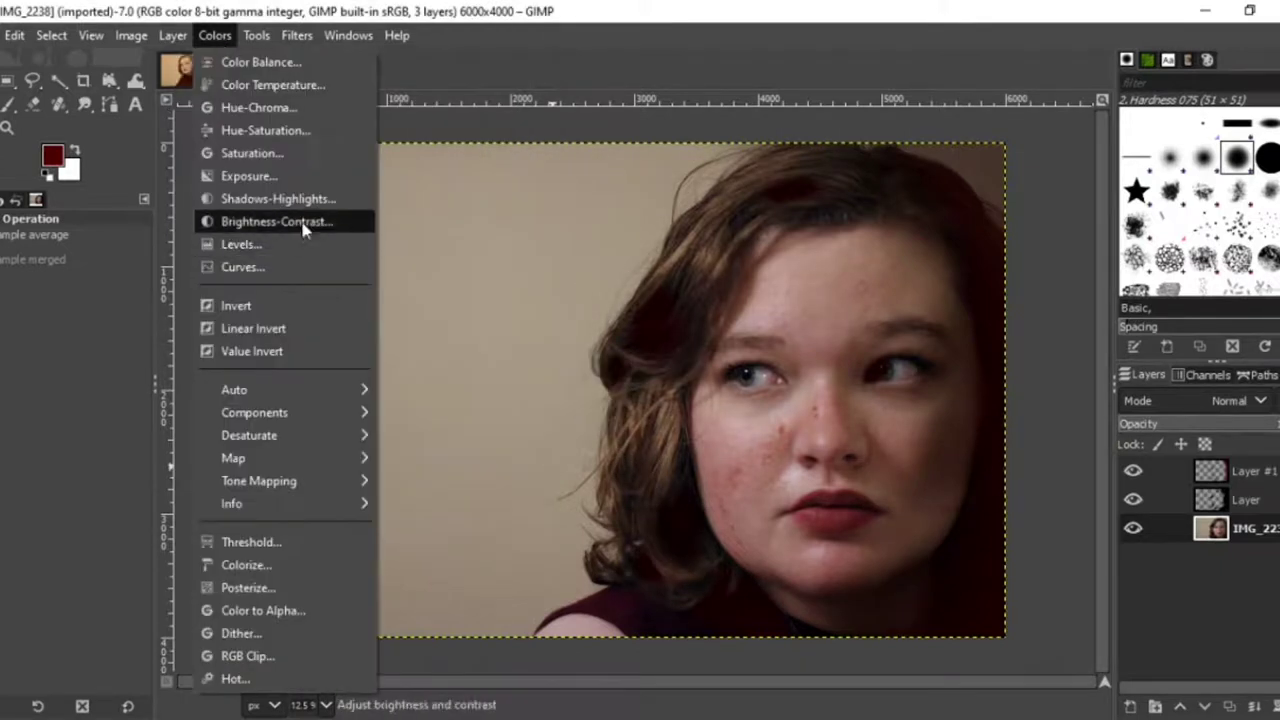
pyautogui.moveTo(332, 435)
pyautogui.click(432, 458)
pyautogui.click(505, 177)
pyautogui.click(542, 64)
pyautogui.click(515, 272)
# Try to select the beige wall with Select by Color in add mode, and clear the selection.
pyautogui.click(256, 35)
pyautogui.moveTo(303, 88)
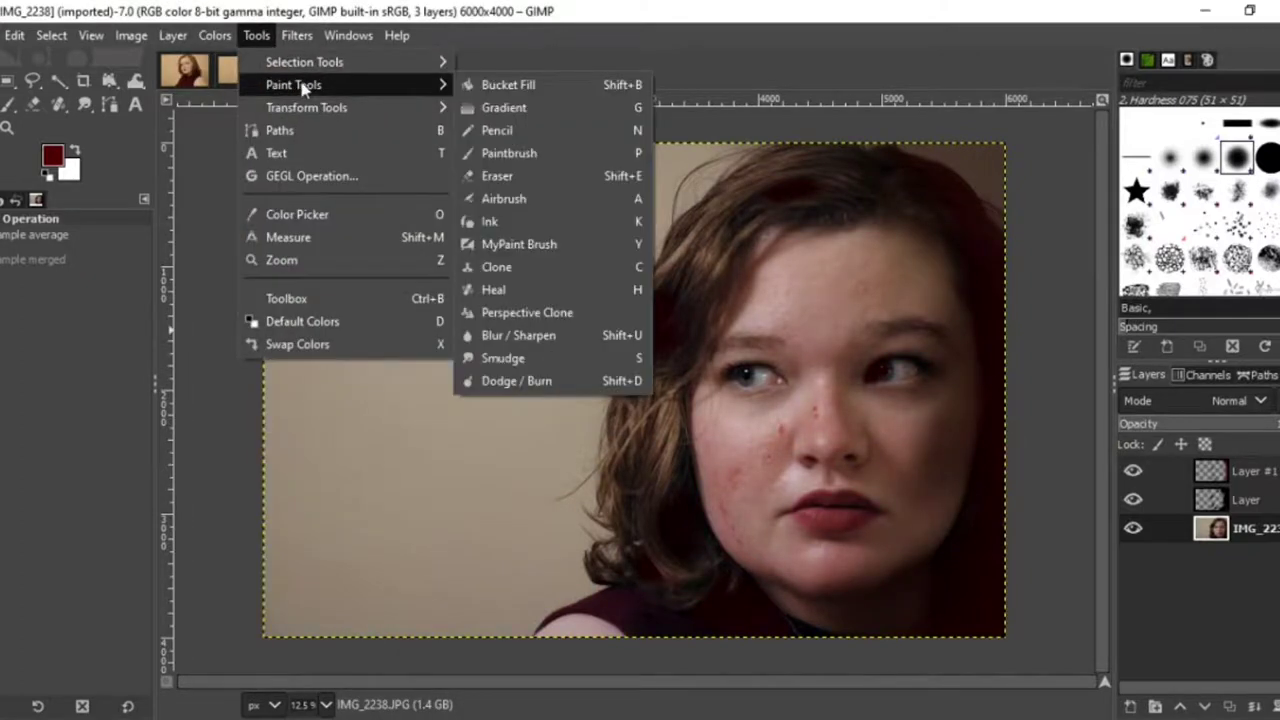
pyautogui.moveTo(338, 68)
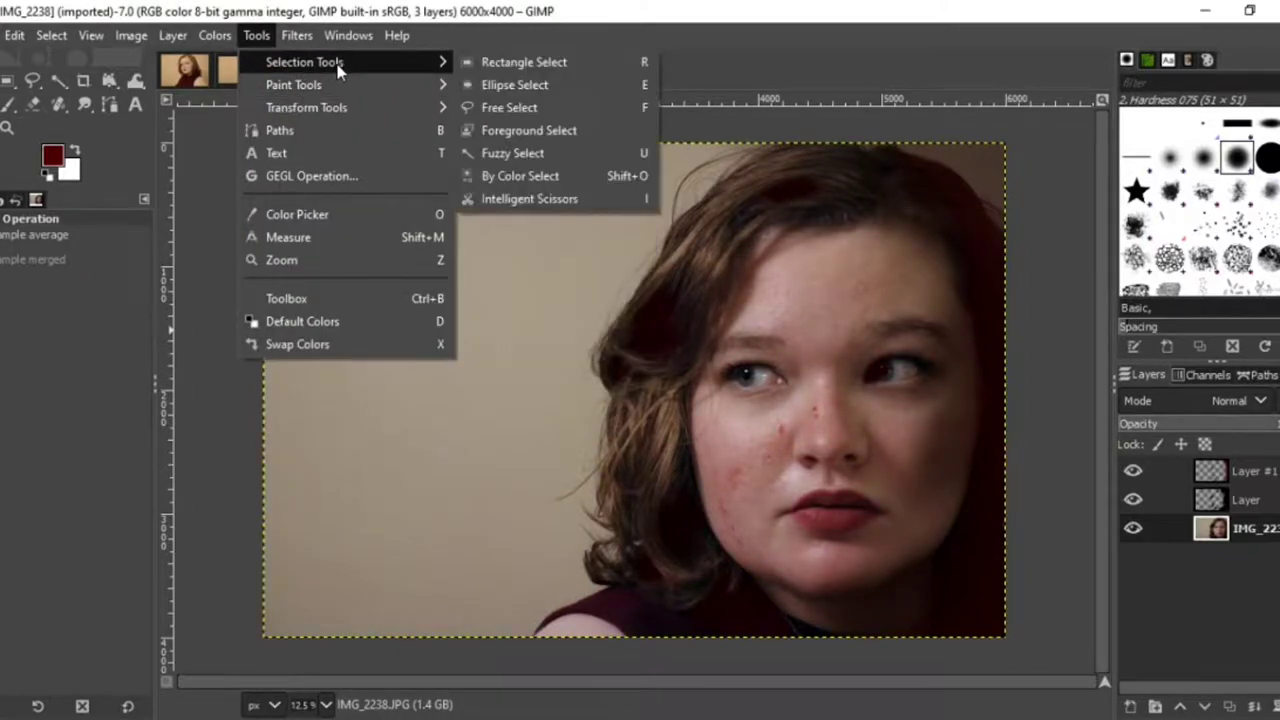
pyautogui.click(505, 176)
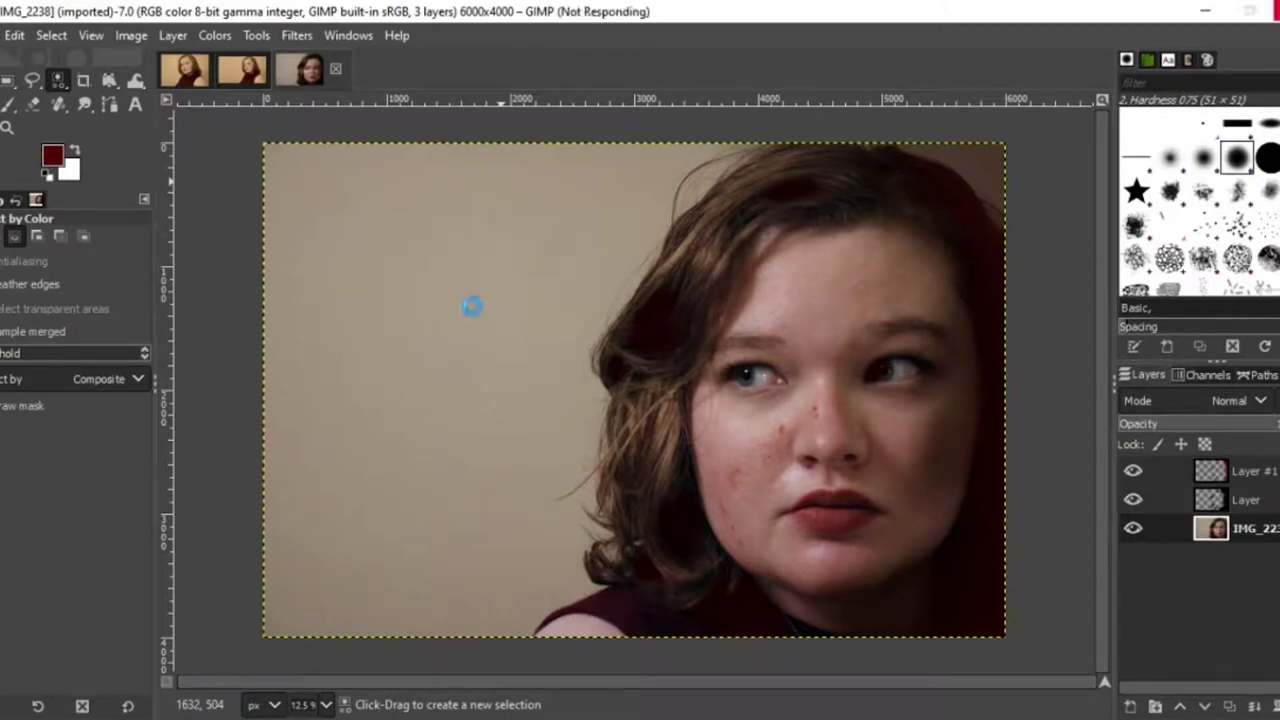
pyautogui.click(323, 360)
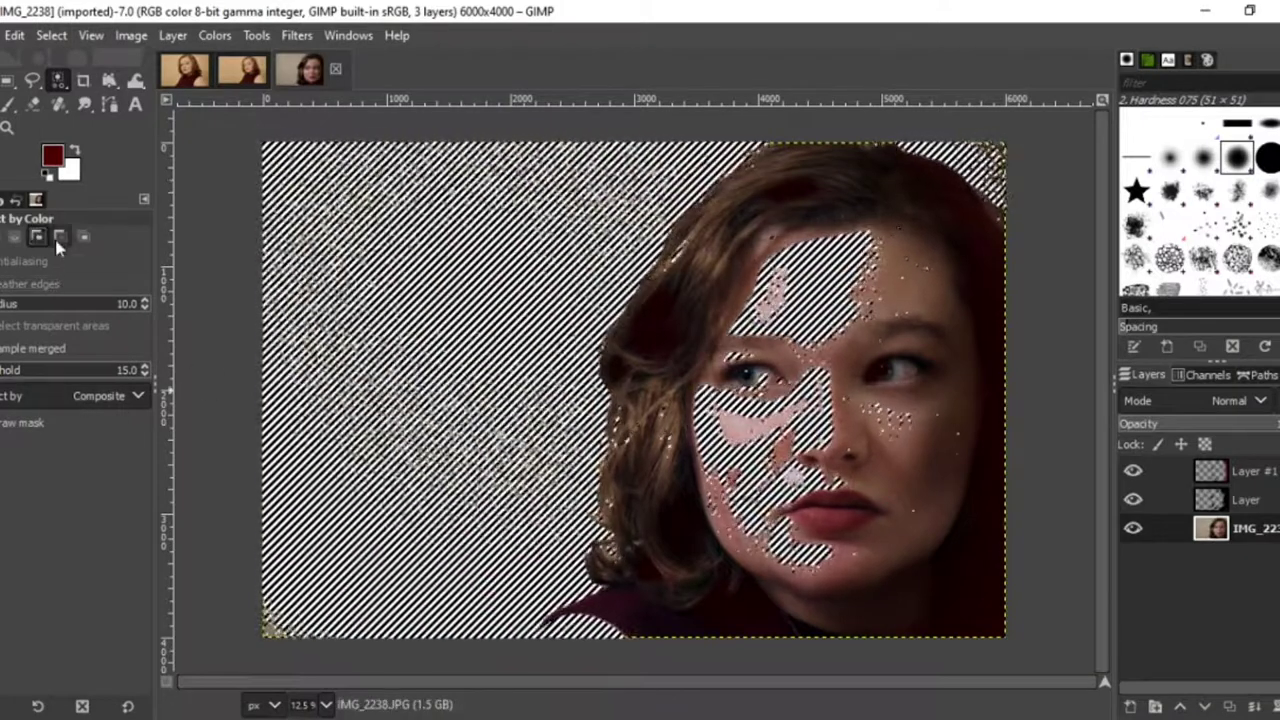
pyautogui.click(36, 236)
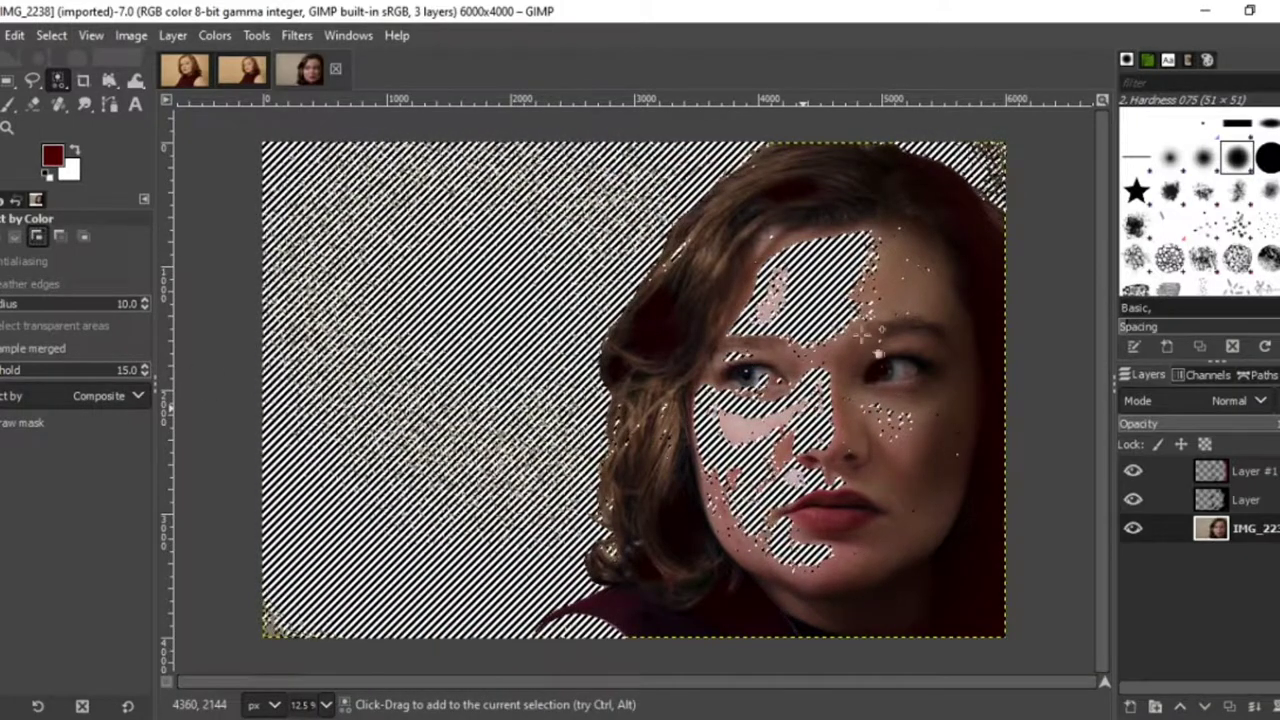
pyautogui.click(683, 374)
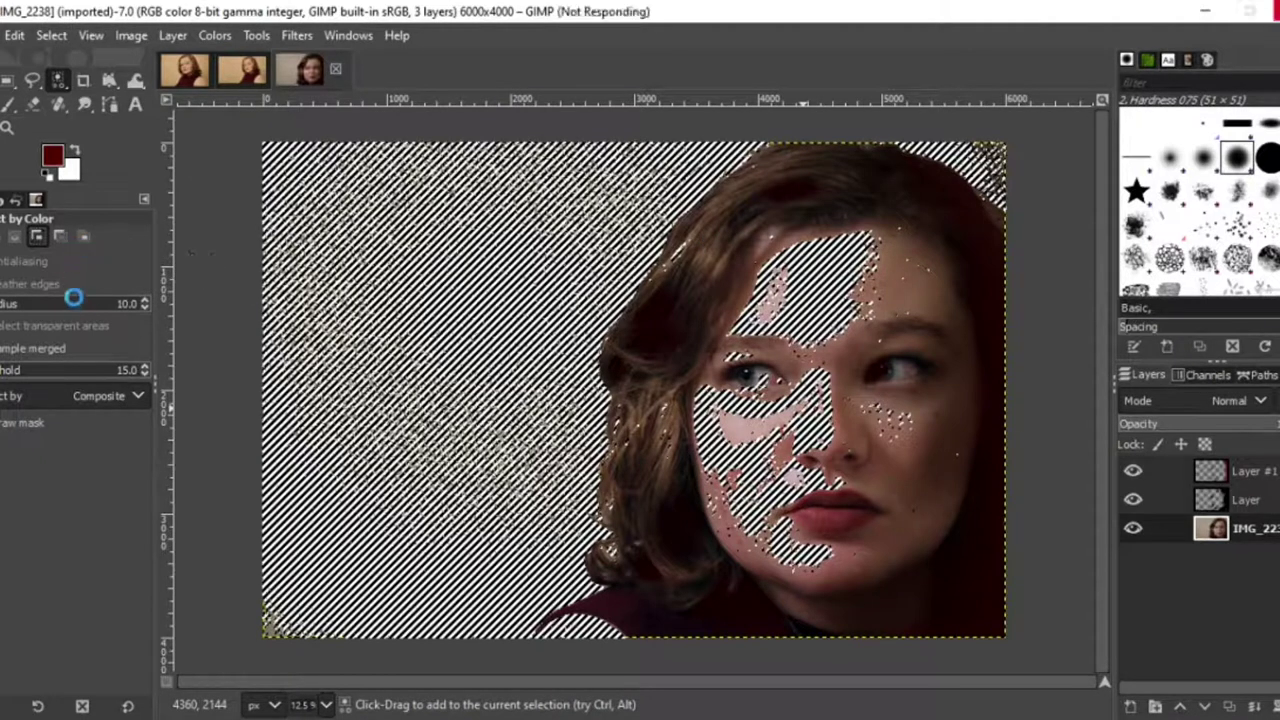
pyautogui.moveTo(865, 719)
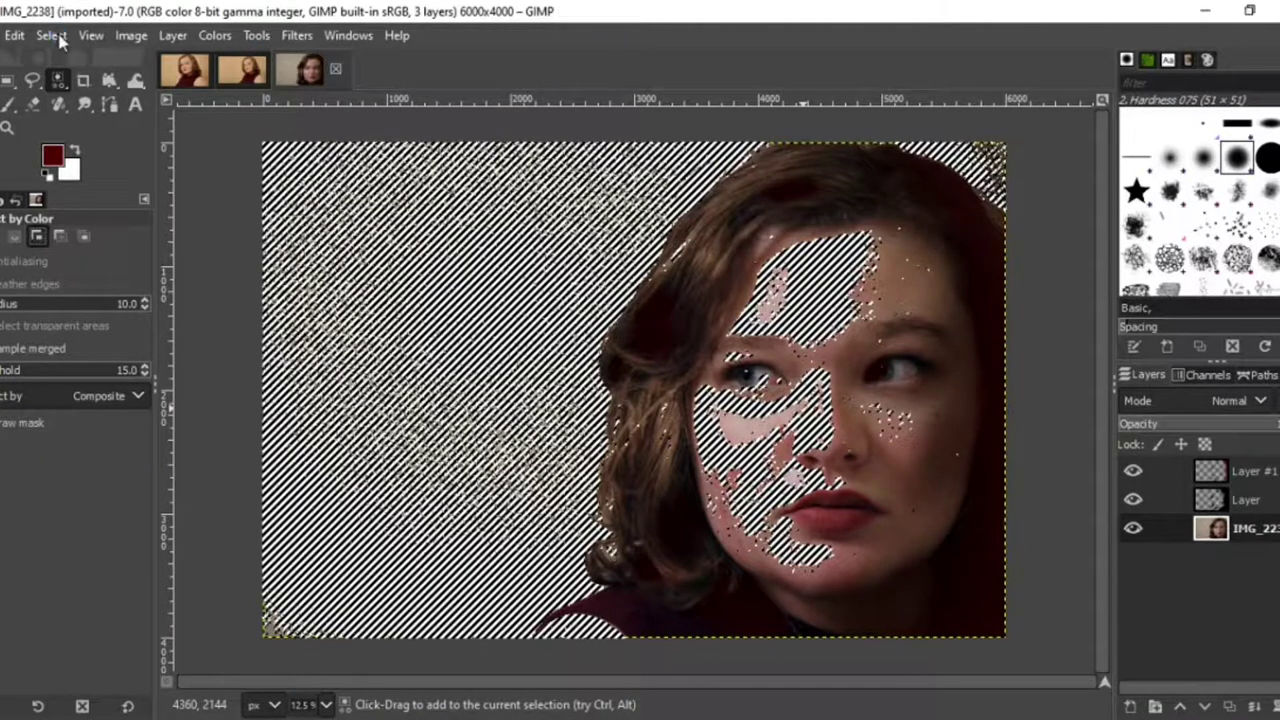
pyautogui.click(60, 40)
pyautogui.click(71, 86)
pyautogui.click(51, 38)
pyautogui.click(418, 346)
# Outline the wall background with Free Select, following the hair and shoulder and closing the shape outside the image edges.
pyautogui.click(33, 80)
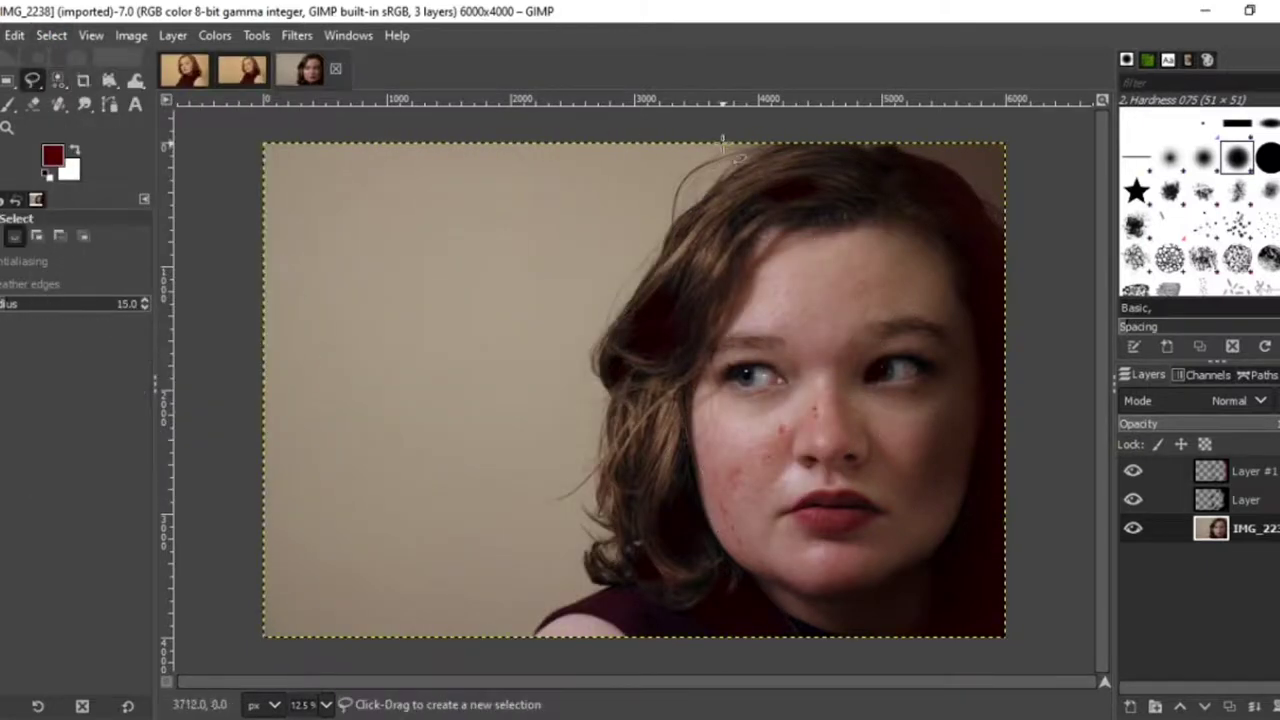
pyautogui.moveTo(722, 145)
pyautogui.mouseDown()
pyautogui.moveTo(659, 195)
pyautogui.moveTo(639, 270)
pyautogui.mouseUp()
pyautogui.moveTo(577, 600); pyautogui.dragTo(477, 703)
pyautogui.click(220, 643)
pyautogui.click(253, 141)
pyautogui.click(727, 143)
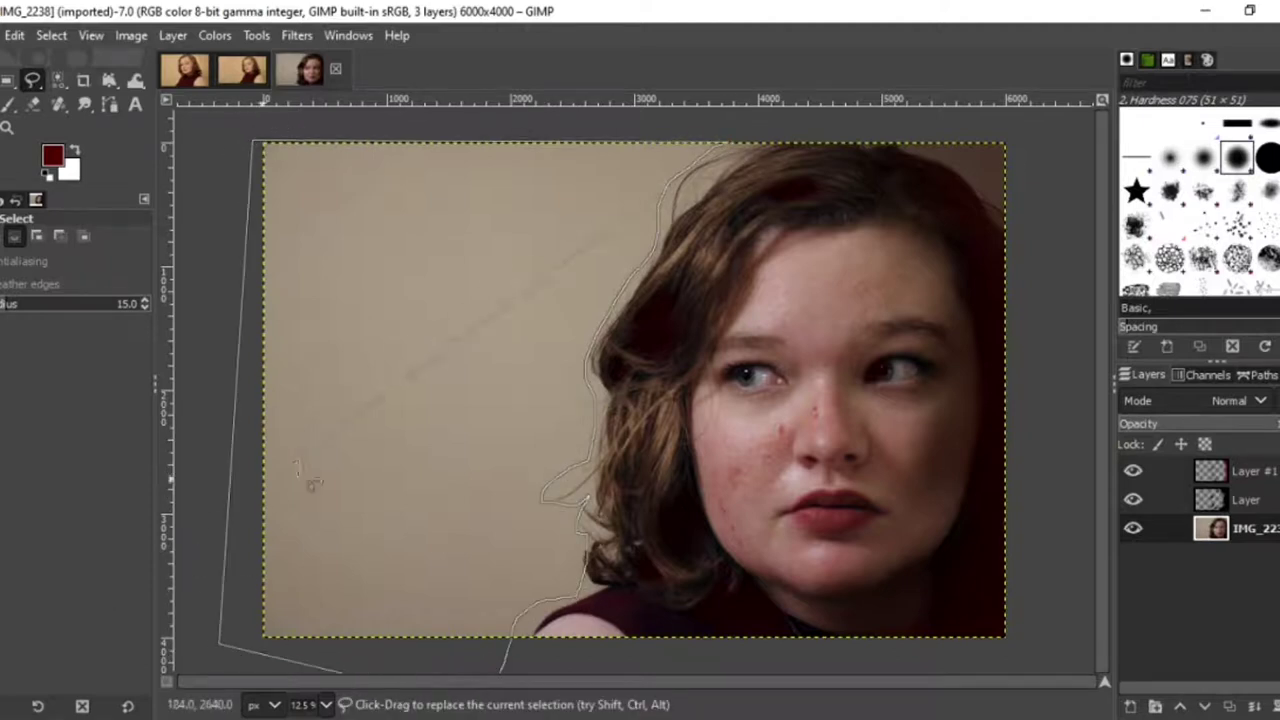
pyautogui.press('Return')
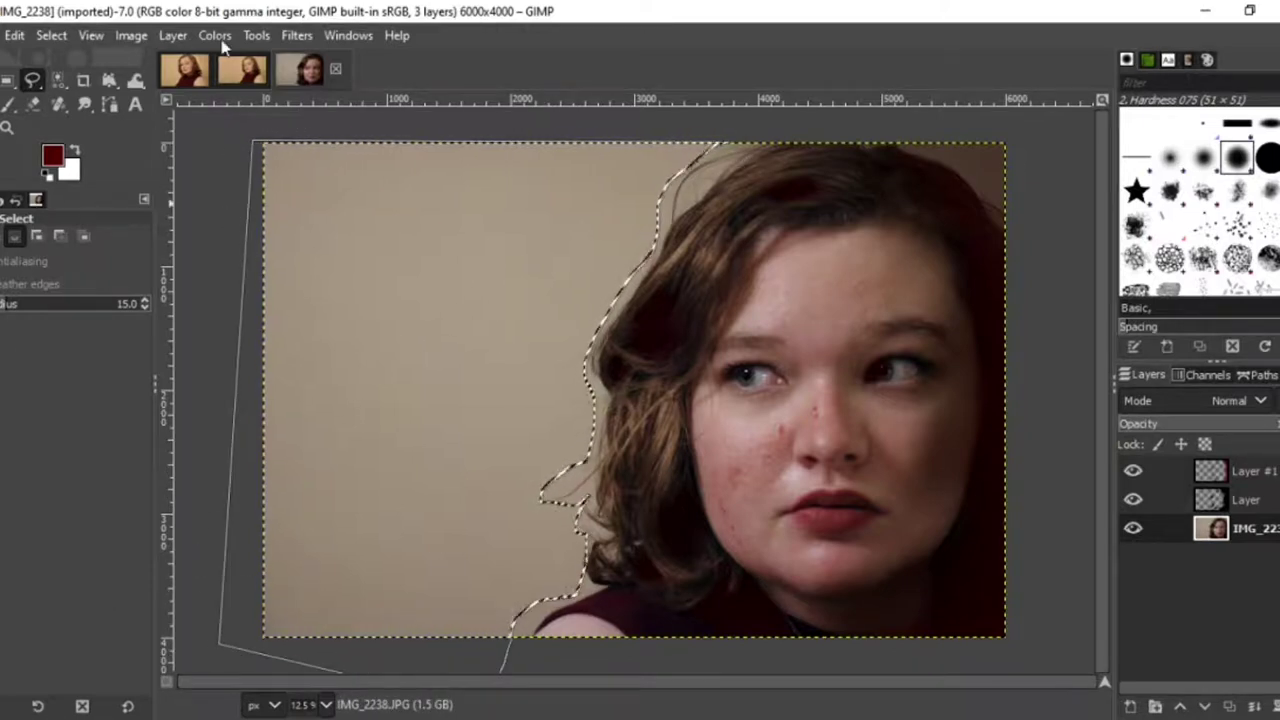
# Desaturate the selected wall to a saturation scale of about 0.006 and deselect it.
pyautogui.click(214, 37)
pyautogui.click(255, 153)
pyautogui.moveTo(337, 177); pyautogui.dragTo(214, 180)
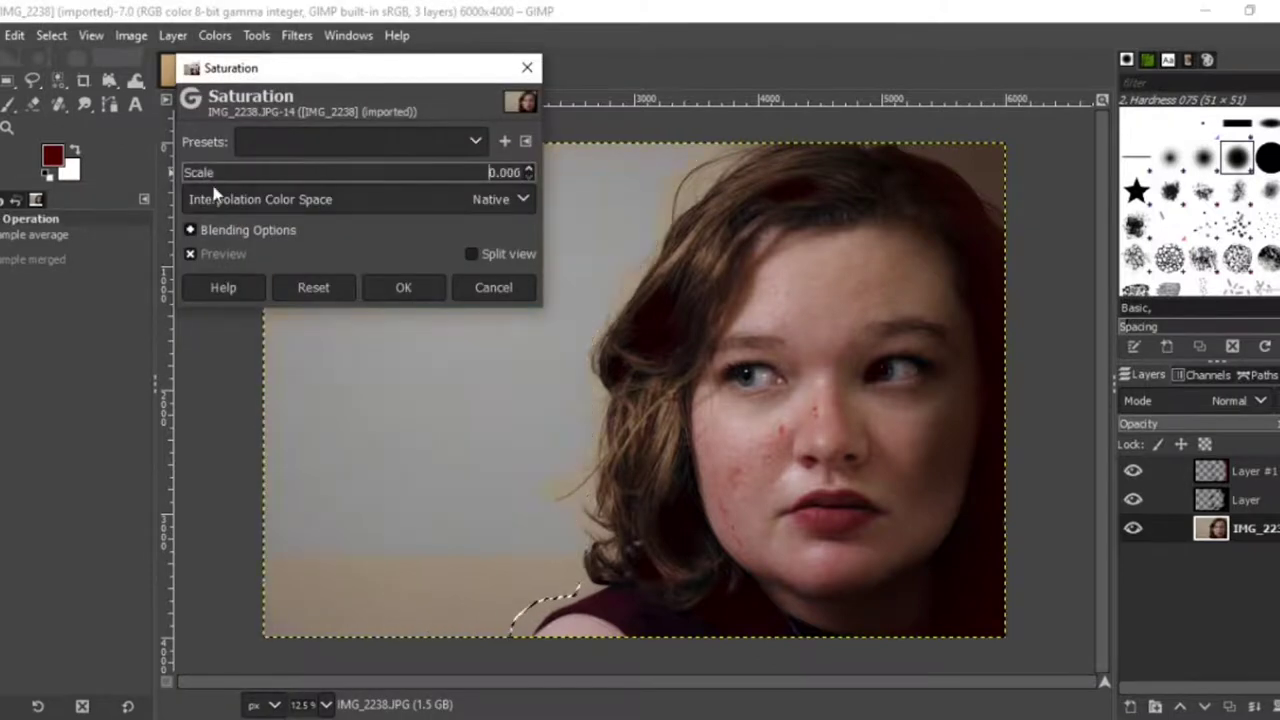
pyautogui.click(406, 286)
pyautogui.click(131, 35)
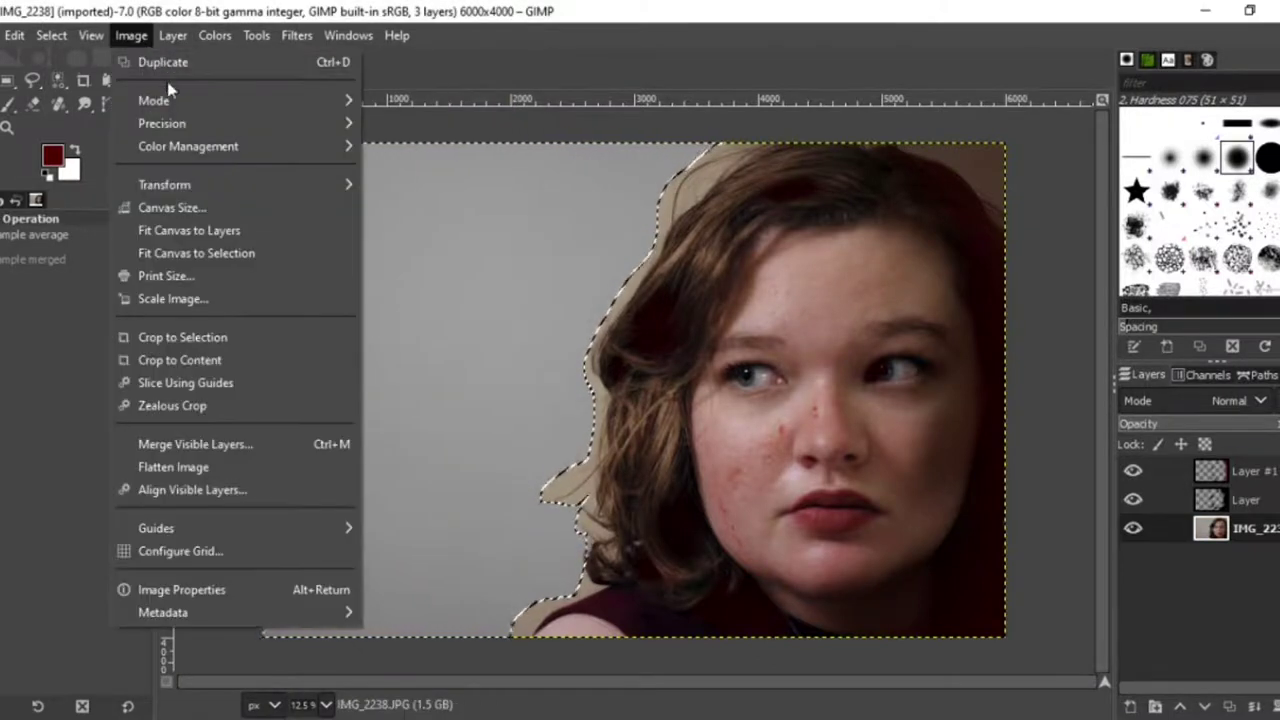
pyautogui.moveTo(51, 35)
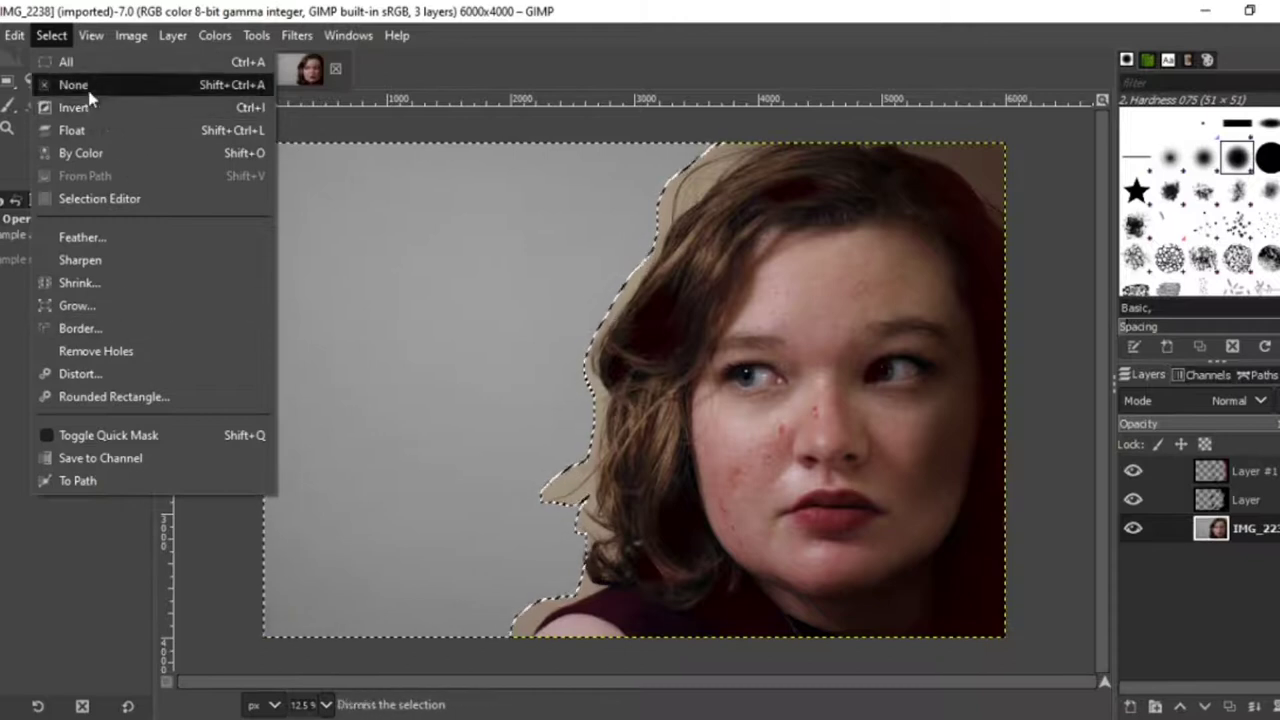
pyautogui.click(80, 86)
# Undo the wall desaturation and inspect the wall beside the hair and shoulder up close.
pyautogui.press('2')
pyautogui.moveTo(637, 683); pyautogui.dragTo(466, 684)
pyautogui.click(326, 705)
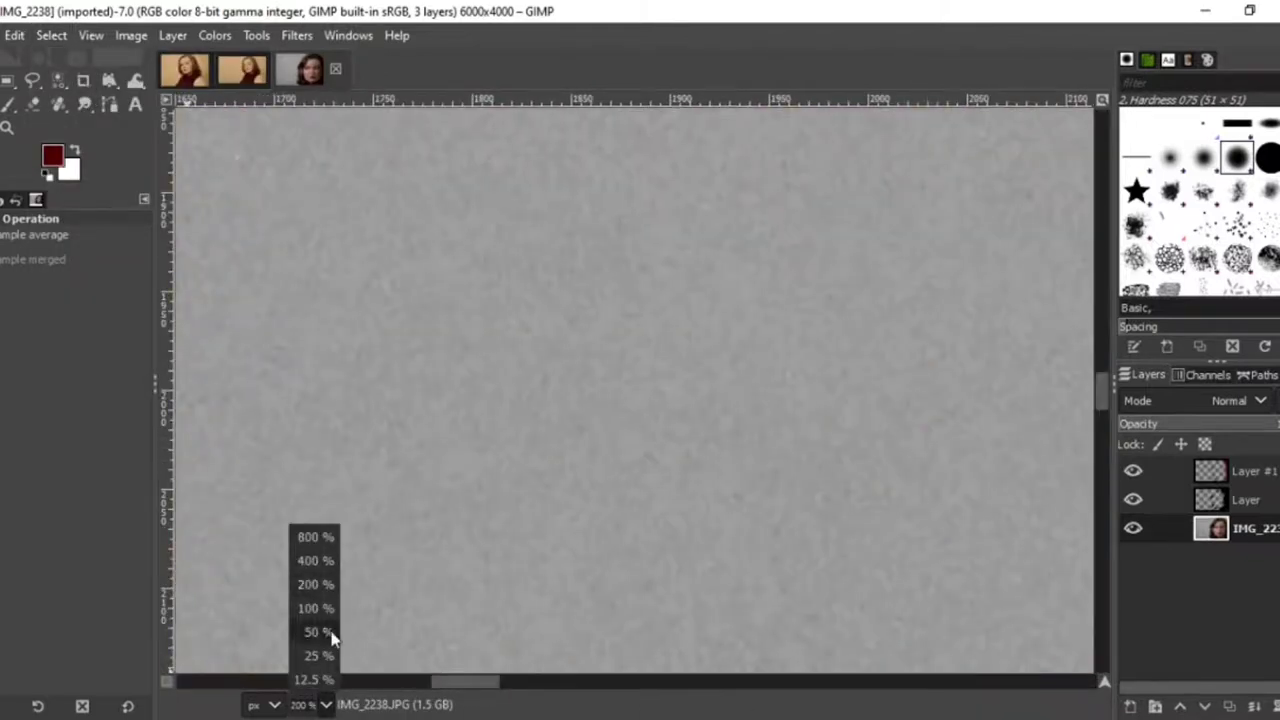
pyautogui.click(326, 609)
pyautogui.click(326, 705)
pyautogui.click(326, 632)
pyautogui.moveTo(1104, 428); pyautogui.dragTo(1049, 651)
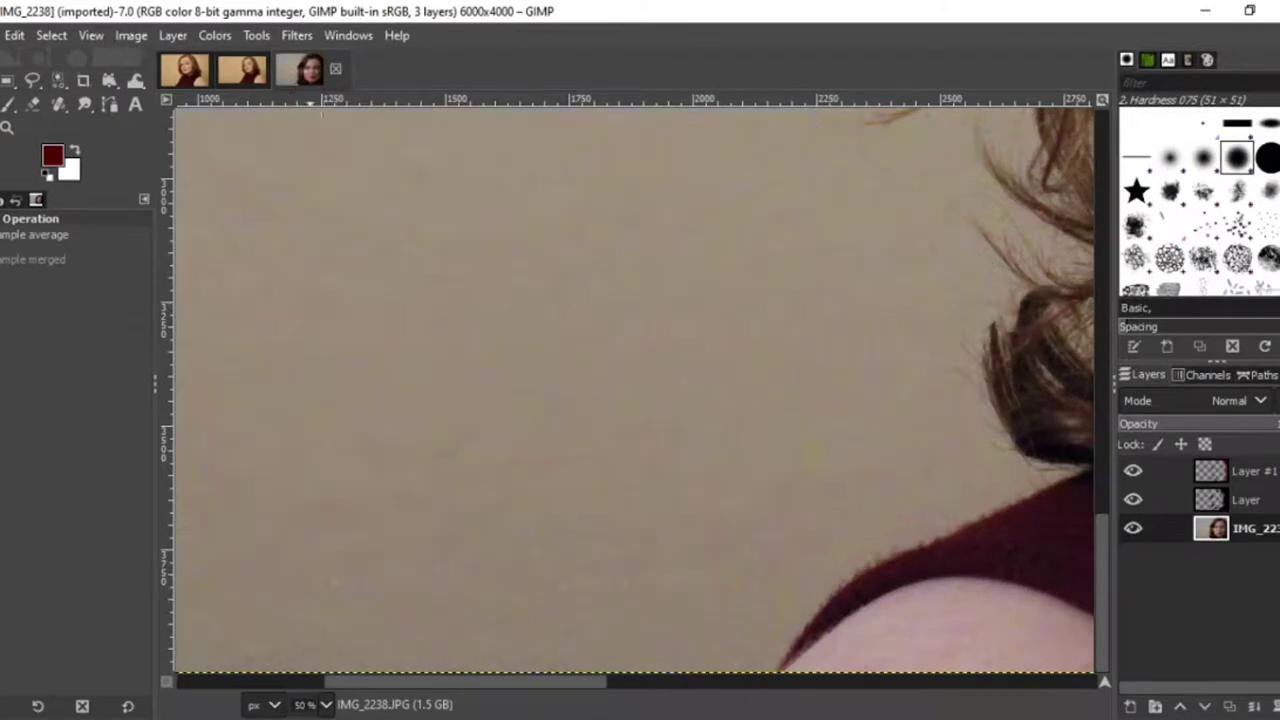
pyautogui.click(326, 704)
pyautogui.click(322, 654)
pyautogui.click(326, 704)
pyautogui.click(322, 678)
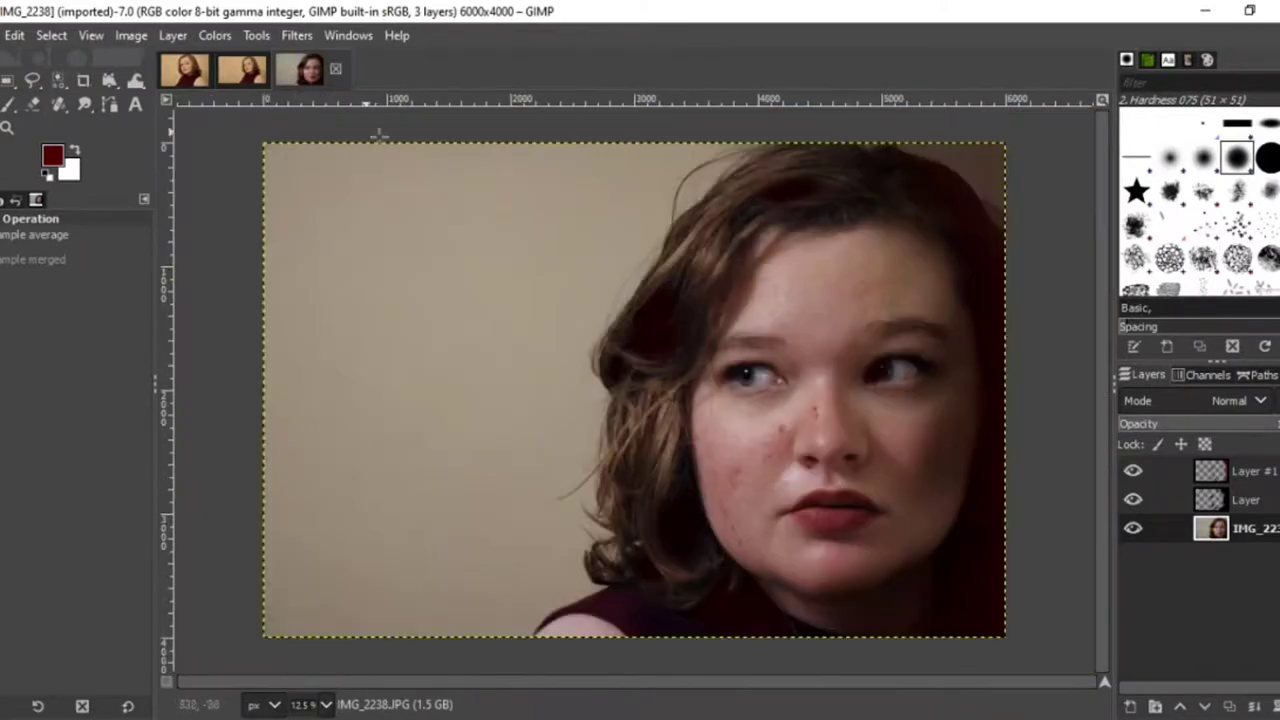
# Try to outline the wall with Free Select, tracing along the shoulder at 50% zoom.
pyautogui.click(52, 36)
pyautogui.click(12, 145)
pyautogui.click(33, 81)
pyautogui.click(244, 129)
pyautogui.click(246, 657)
pyautogui.click(527, 649)
pyautogui.click(327, 706)
pyautogui.click(320, 632)
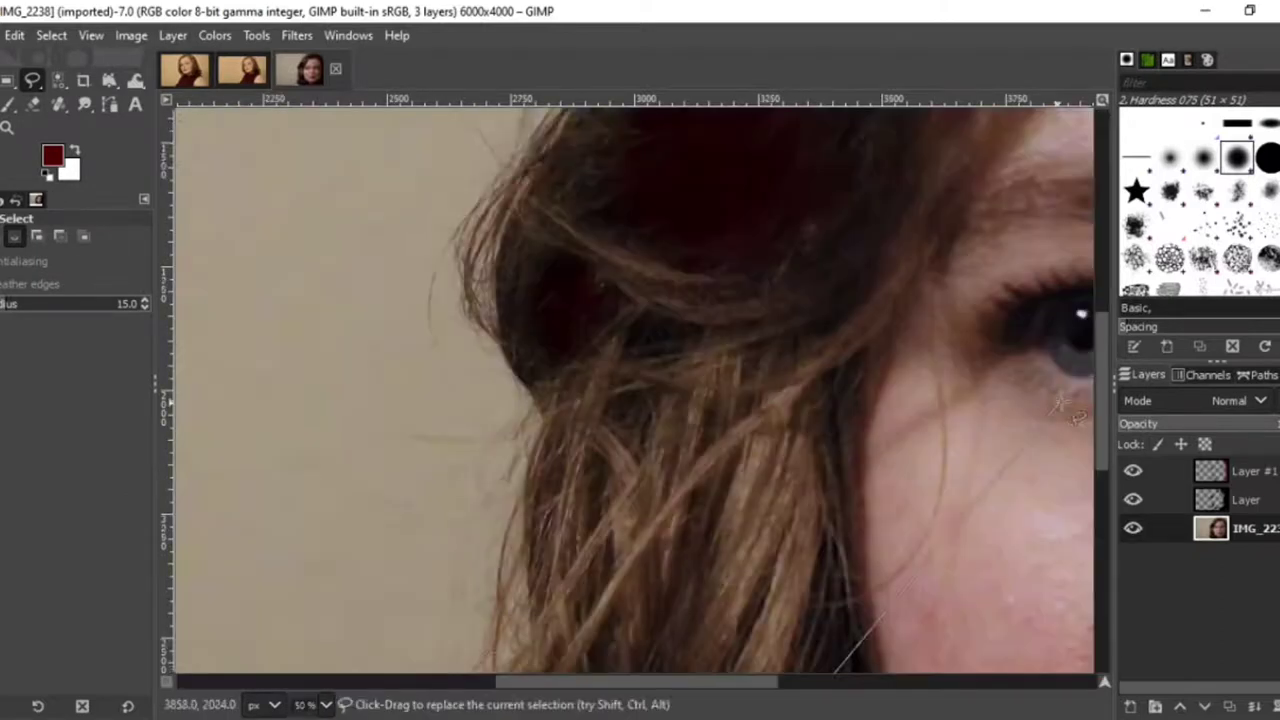
pyautogui.moveTo(1101, 404); pyautogui.dragTo(1101, 608)
pyautogui.moveTo(721, 684); pyautogui.dragTo(590, 684)
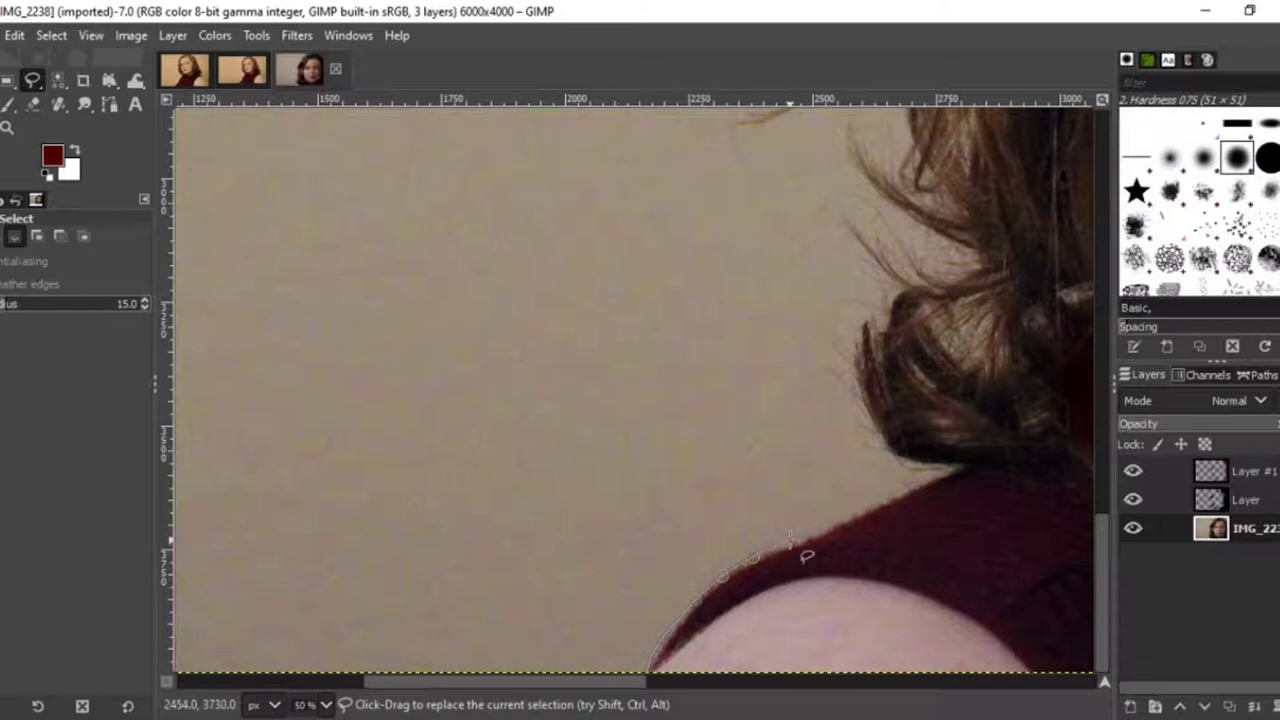
# Abandon the stray Free Select outline at 12.5% zoom and clear the selection.
pyautogui.click(326, 704)
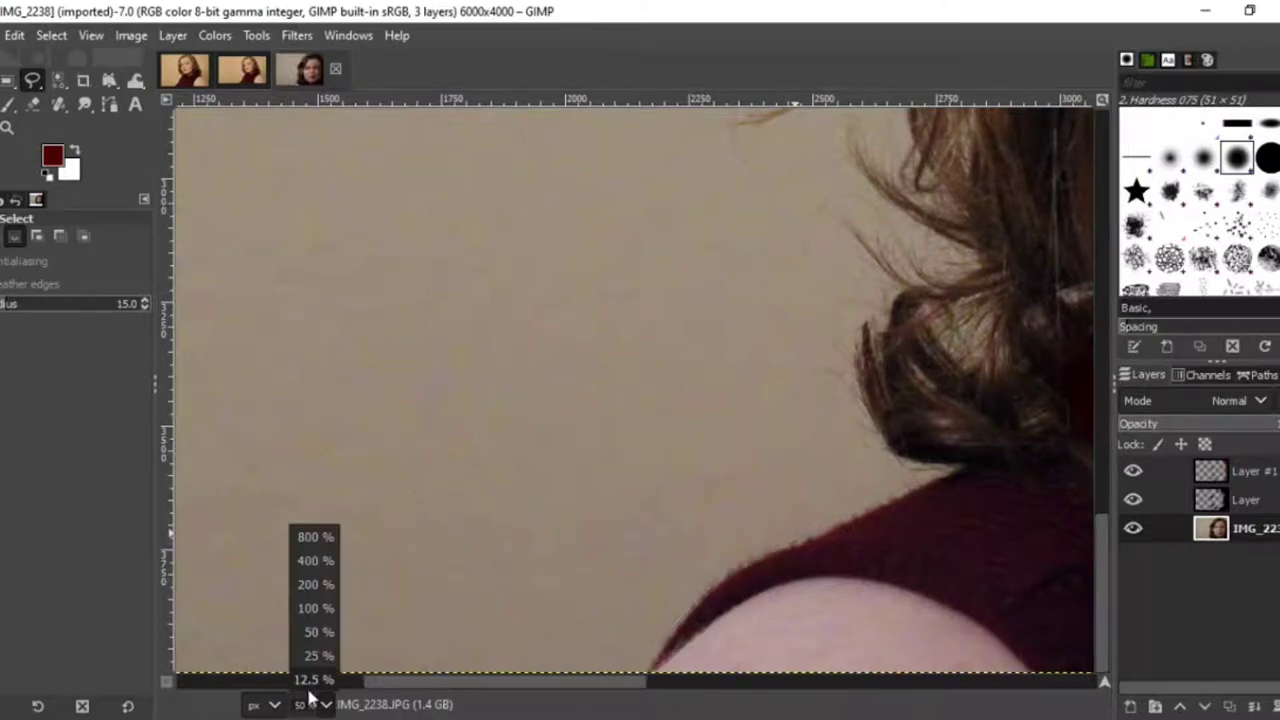
pyautogui.click(312, 676)
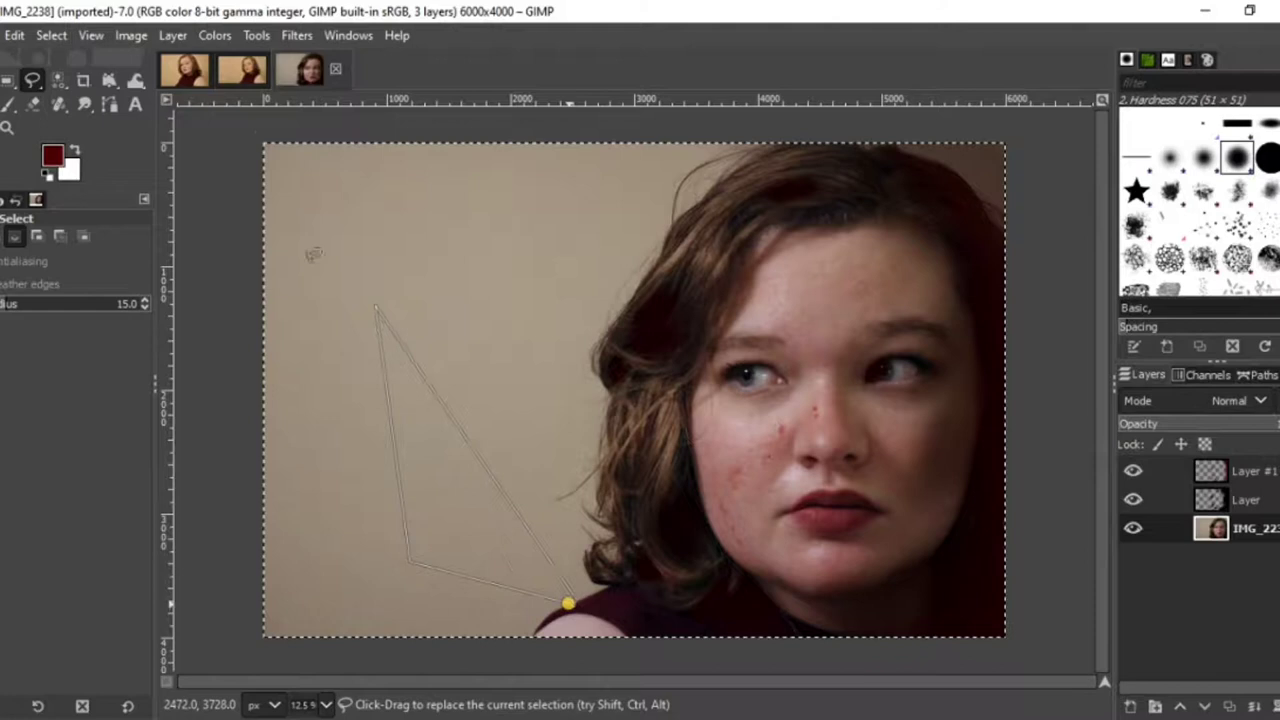
pyautogui.press('Return')
pyautogui.click(51, 35)
pyautogui.click(62, 57)
# Try to outline the wall with Free Select, tracing closely along the shoulder and around the lower stray hair strands at 100% zoom.
pyautogui.click(237, 655)
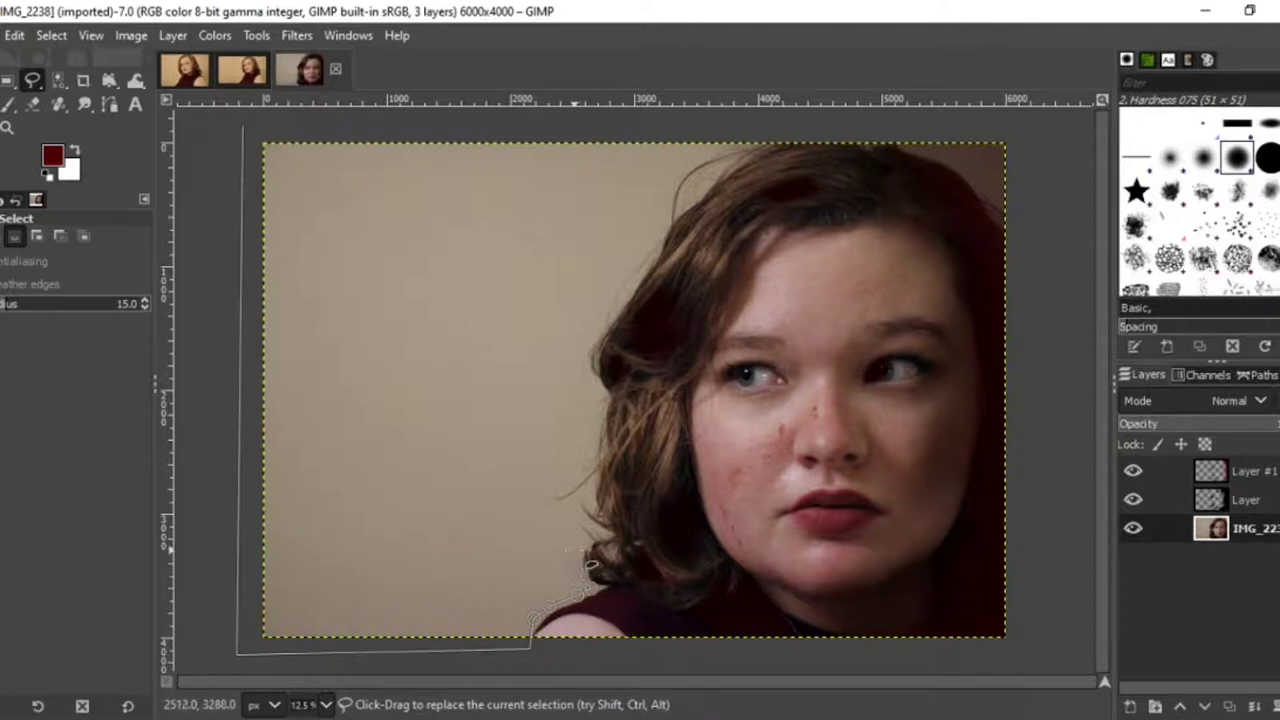
pyautogui.click(328, 705)
pyautogui.click(312, 606)
pyautogui.moveTo(620, 682); pyautogui.dragTo(534, 682)
pyautogui.moveTo(1102, 395); pyautogui.dragTo(1072, 668)
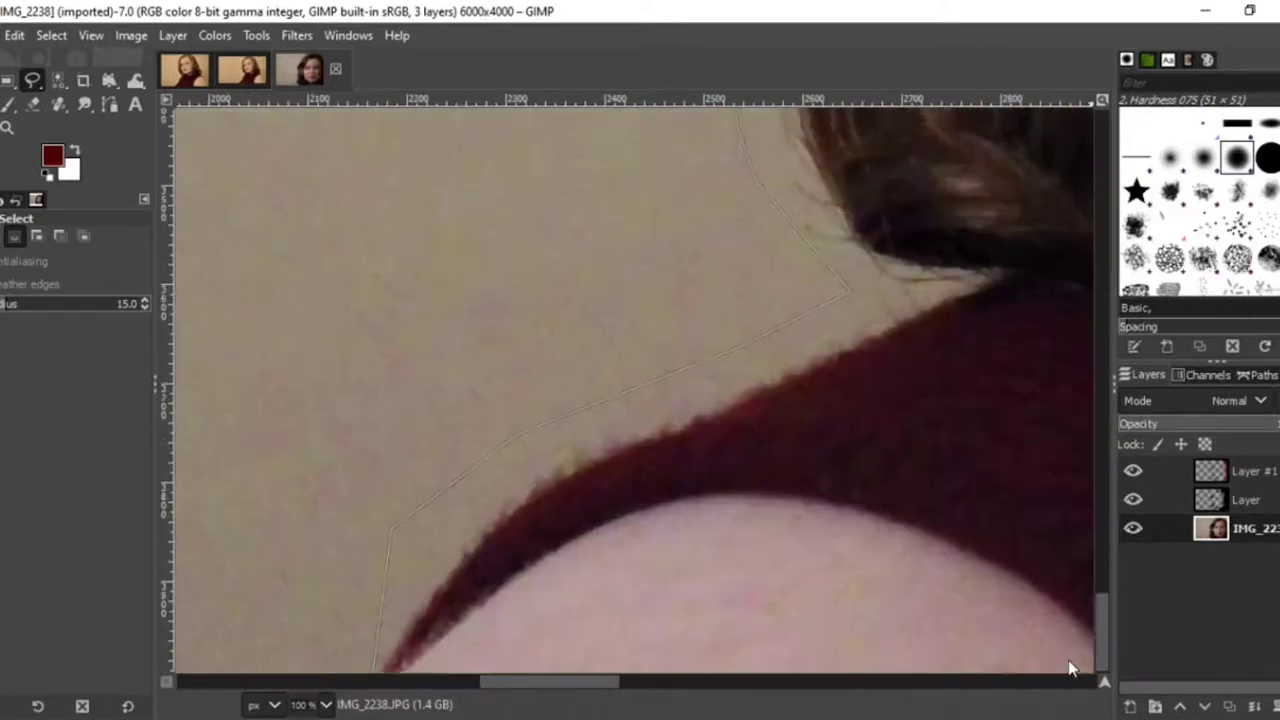
pyautogui.scroll(5, 1070, 668)
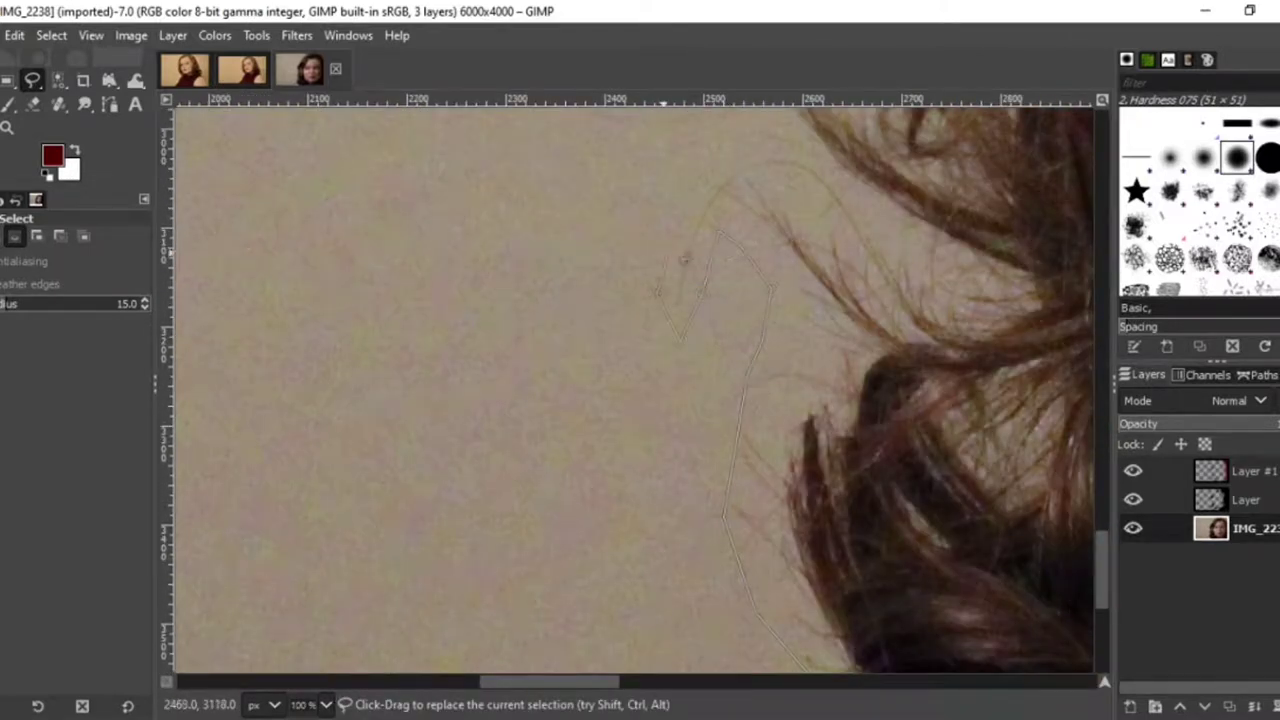
pyautogui.scroll(4, 1057, 340)
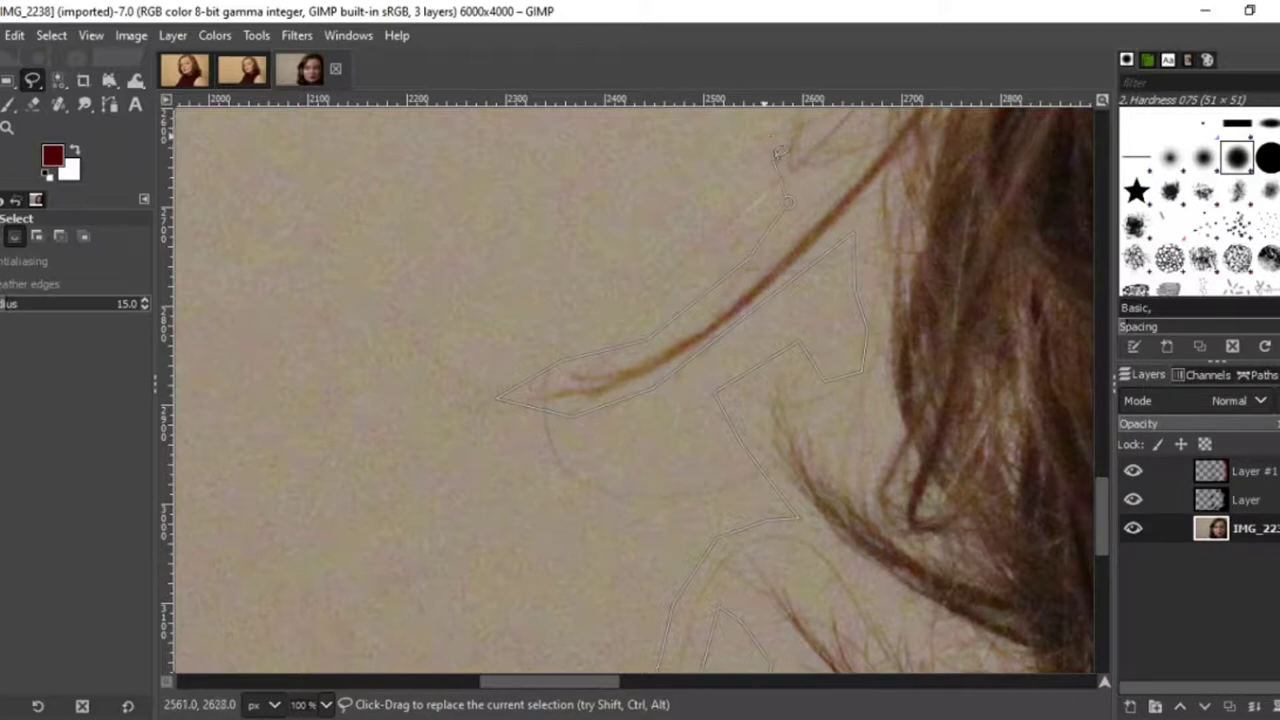
pyautogui.scroll(3, 838, 472)
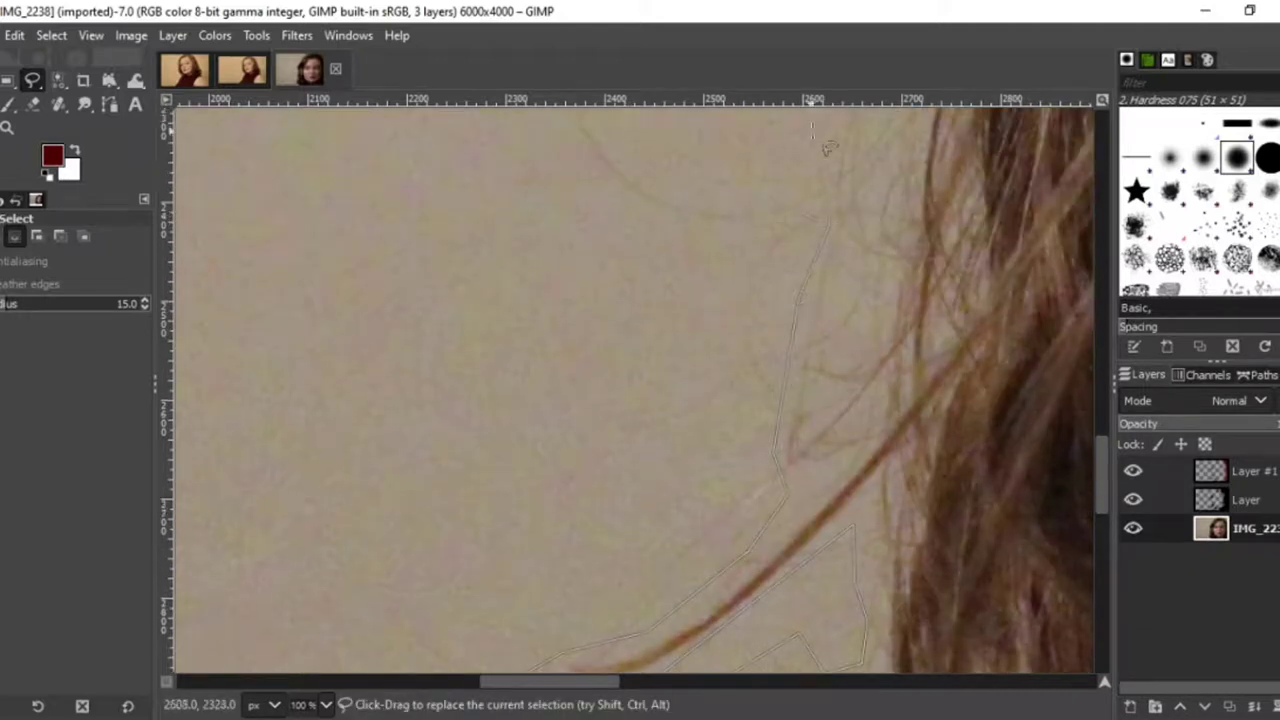
pyautogui.scroll(3, 712, 440)
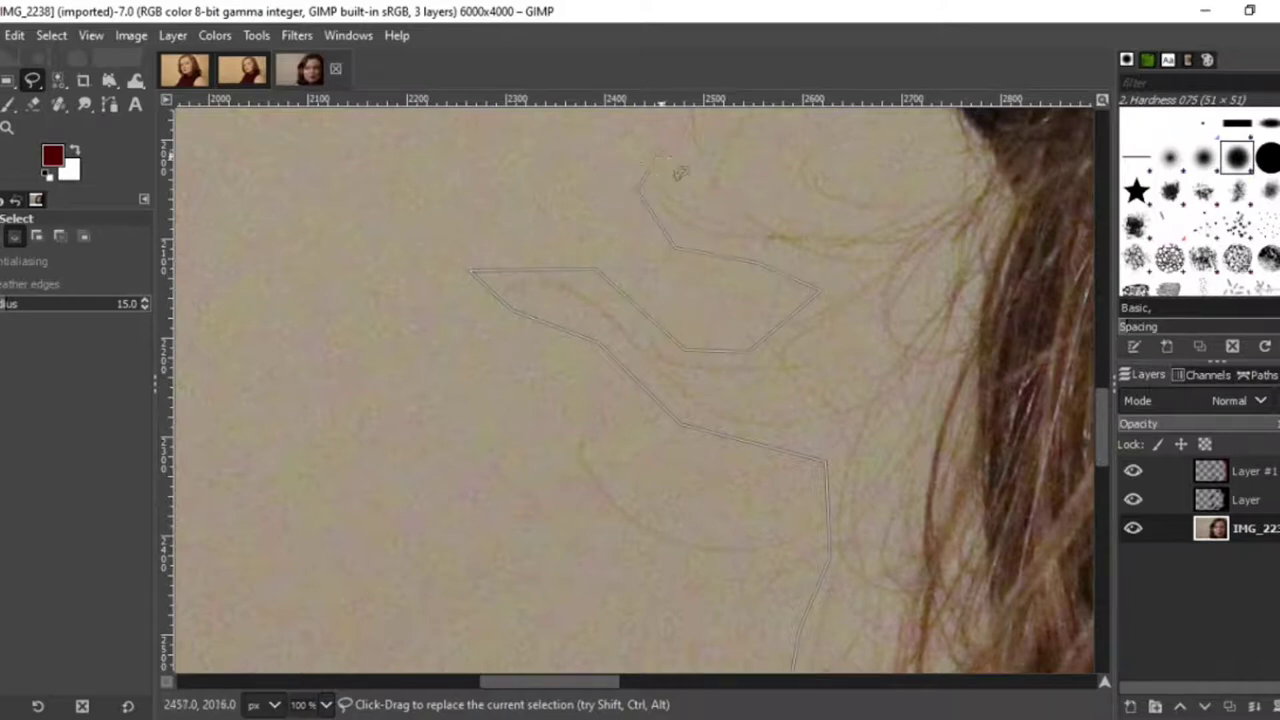
pyautogui.scroll(2, 705, 275)
# Try to continue the close wall outline along the upper hair edge toward the top of the head.
pyautogui.click(775, 148)
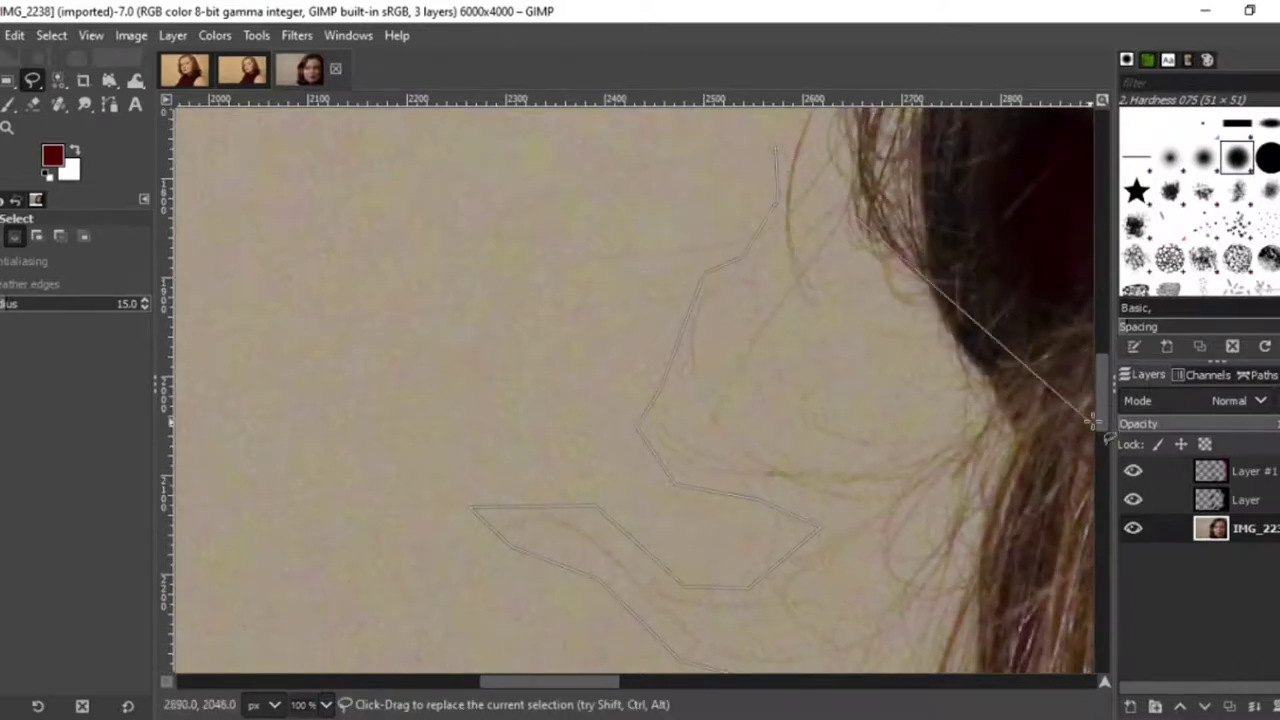
pyautogui.scroll(3, 840, 330)
pyautogui.click(860, 183)
pyautogui.moveTo(1101, 364); pyautogui.dragTo(1101, 316)
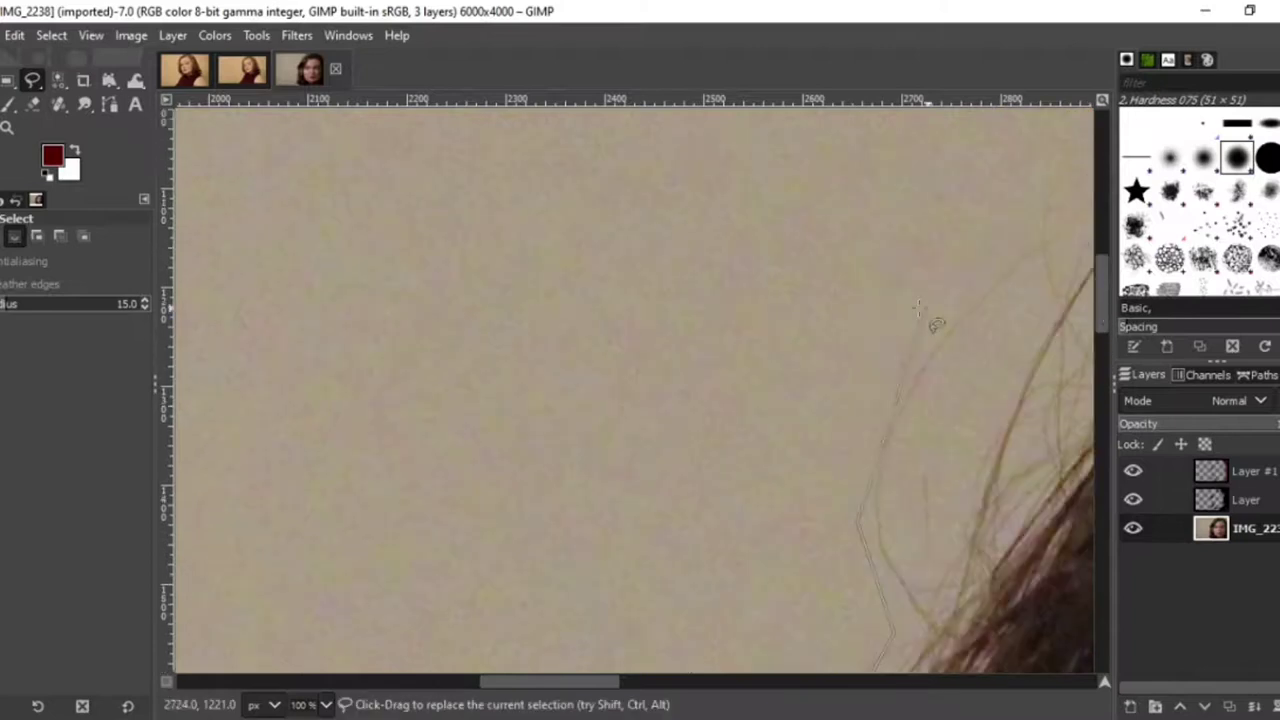
pyautogui.scroll(1, 1030, 258)
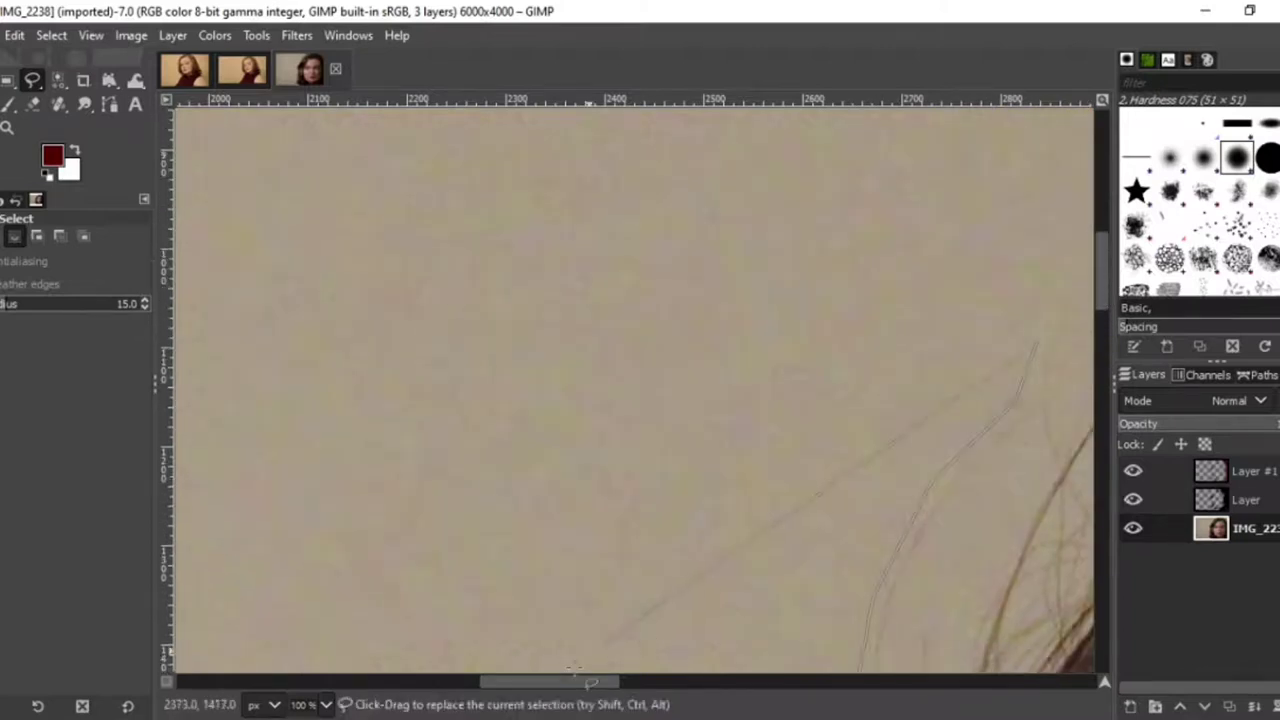
pyautogui.hscroll(4, 735, 170)
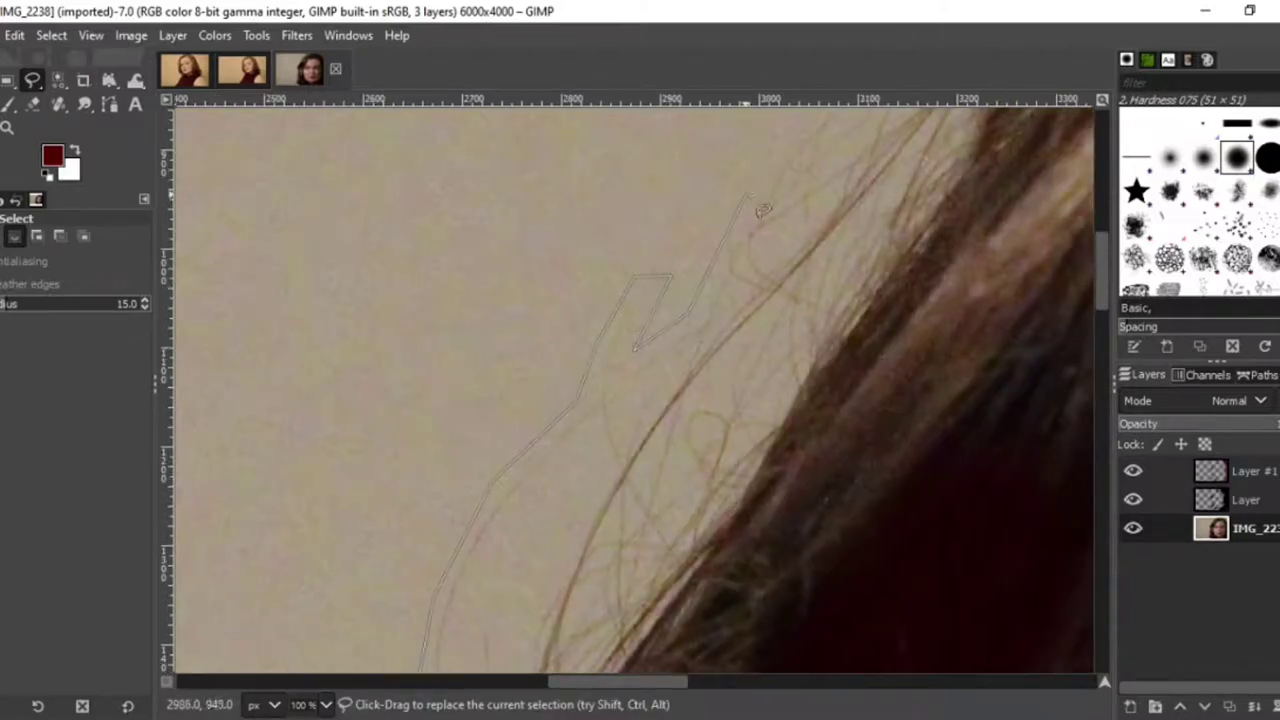
pyautogui.click(749, 197)
pyautogui.scroll(3, 760, 205)
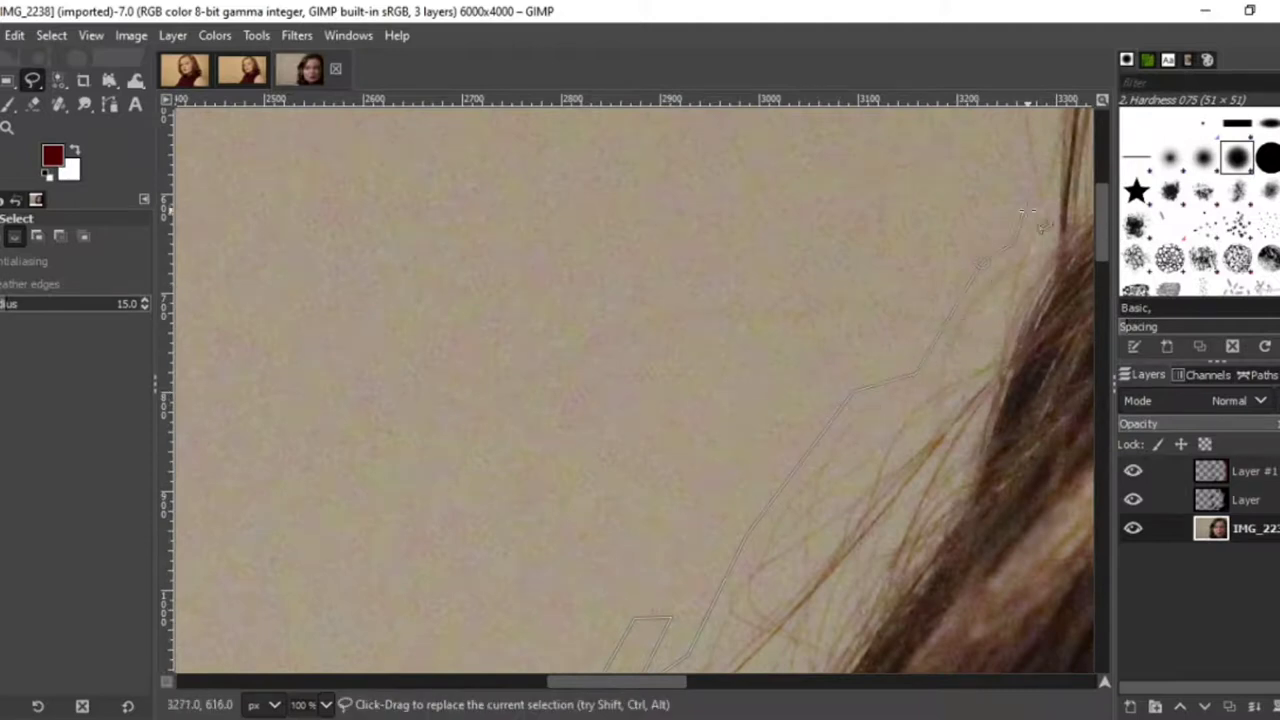
pyautogui.scroll(2, 1040, 228)
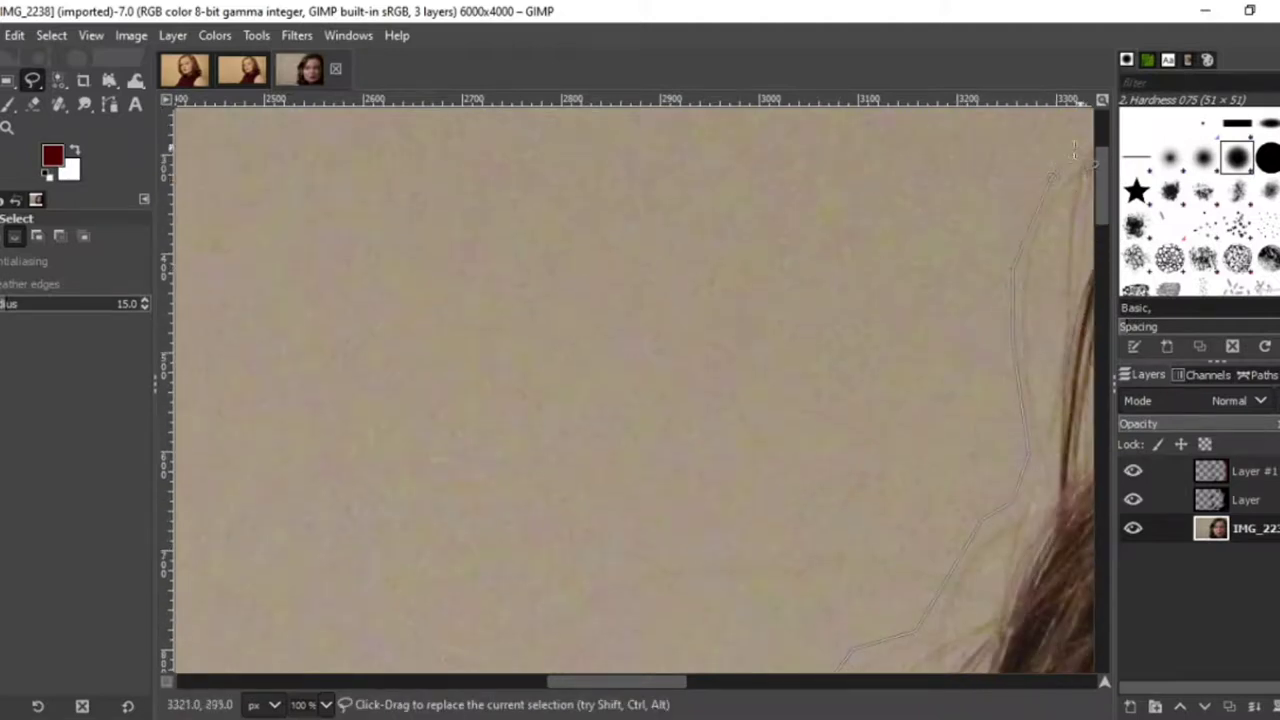
pyautogui.hscroll(4, 731, 680)
pyautogui.click(326, 704)
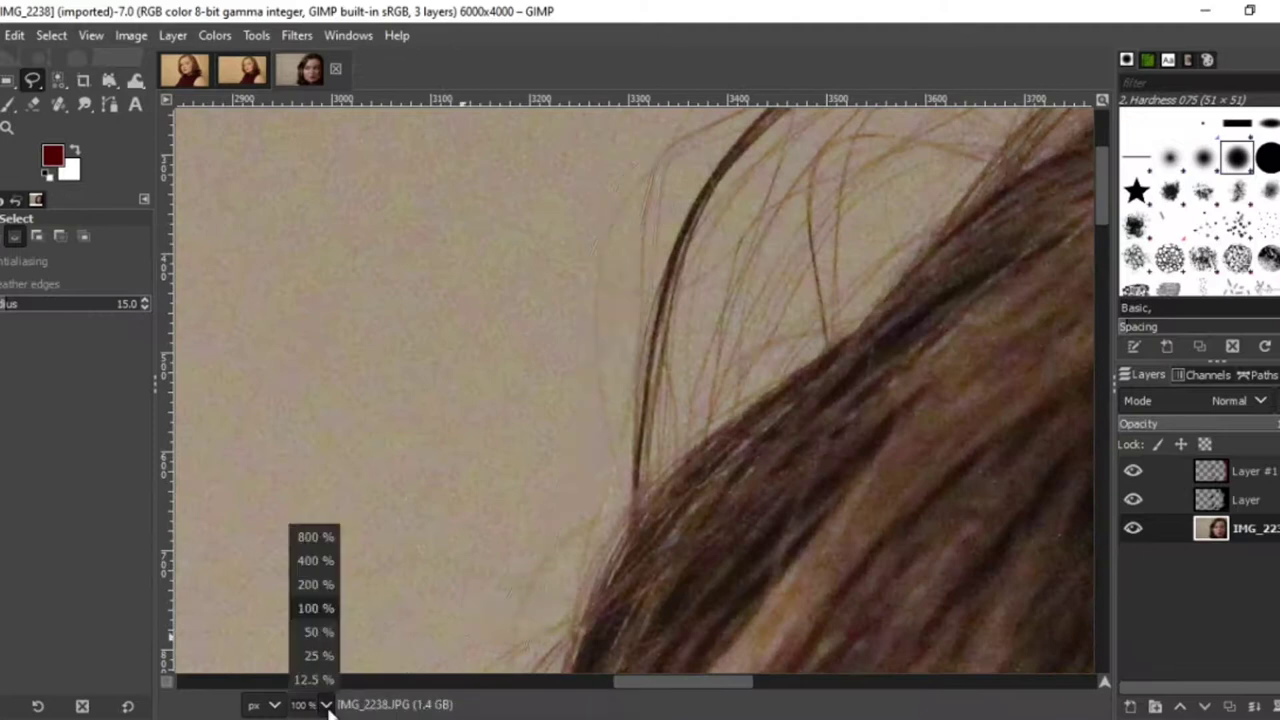
pyautogui.click(314, 677)
# Outline the wall with a coarse, closed Free Select polygon that runs beside the shoulder and hair and around the image edges.
pyautogui.click(246, 130)
pyautogui.click(246, 655)
pyautogui.click(500, 649)
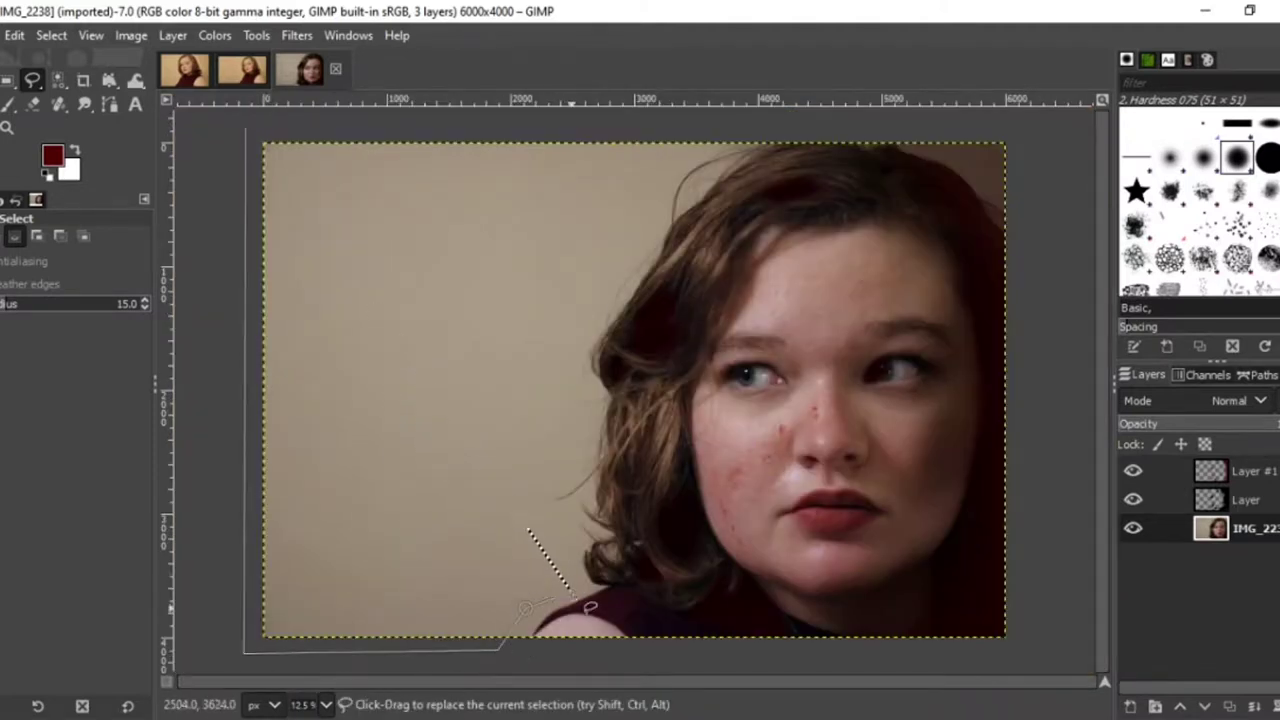
pyautogui.click(568, 472)
pyautogui.click(582, 398)
pyautogui.click(602, 285)
pyautogui.click(657, 230)
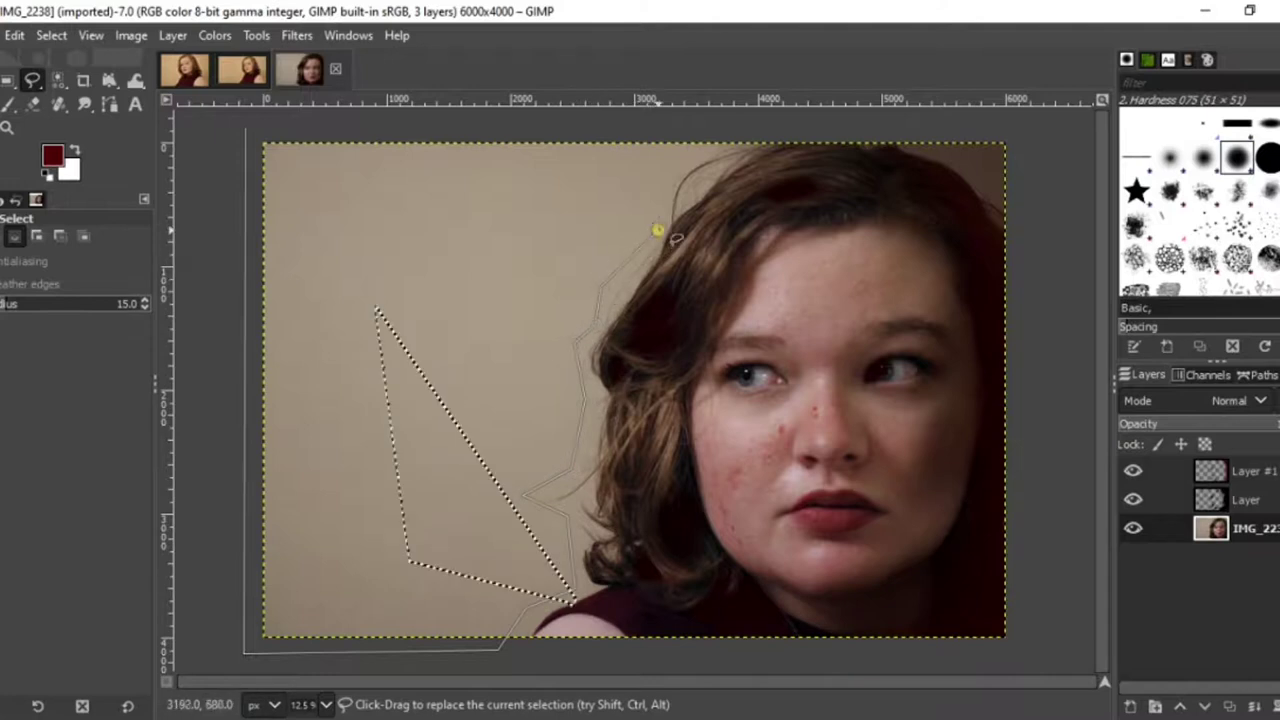
pyautogui.click(676, 170)
pyautogui.click(740, 133)
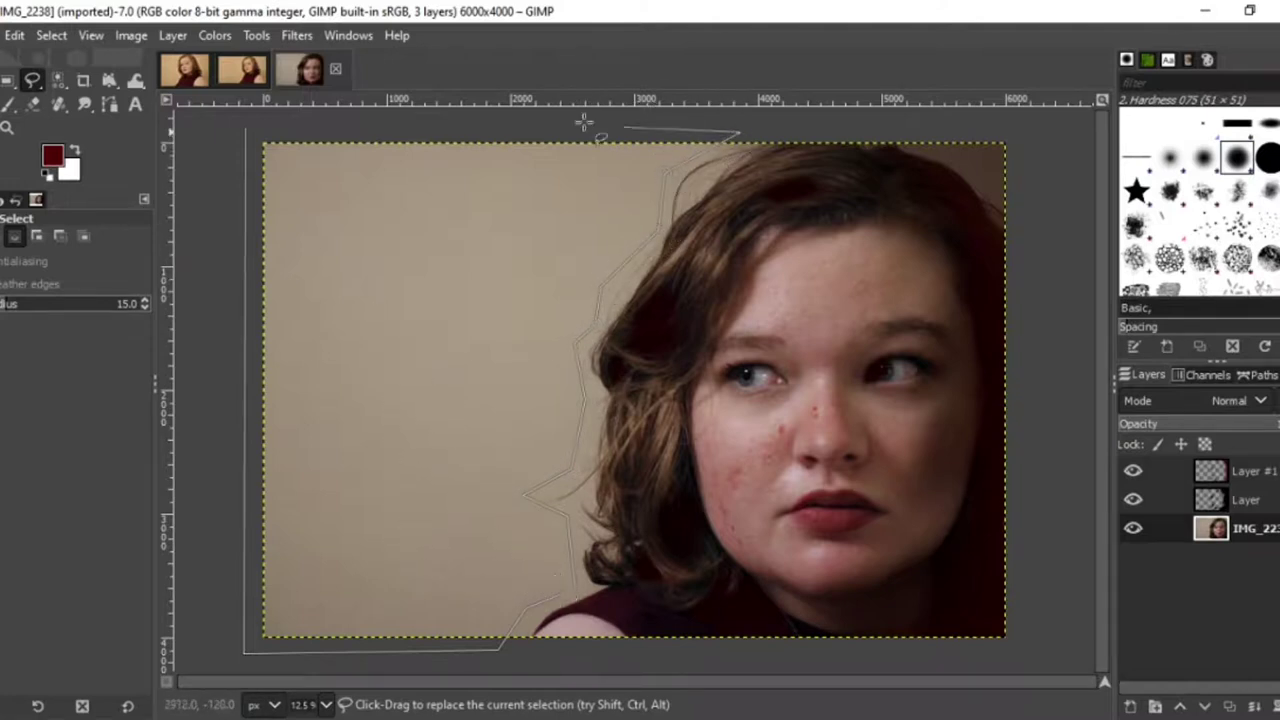
pyautogui.doubleClick(245, 128)
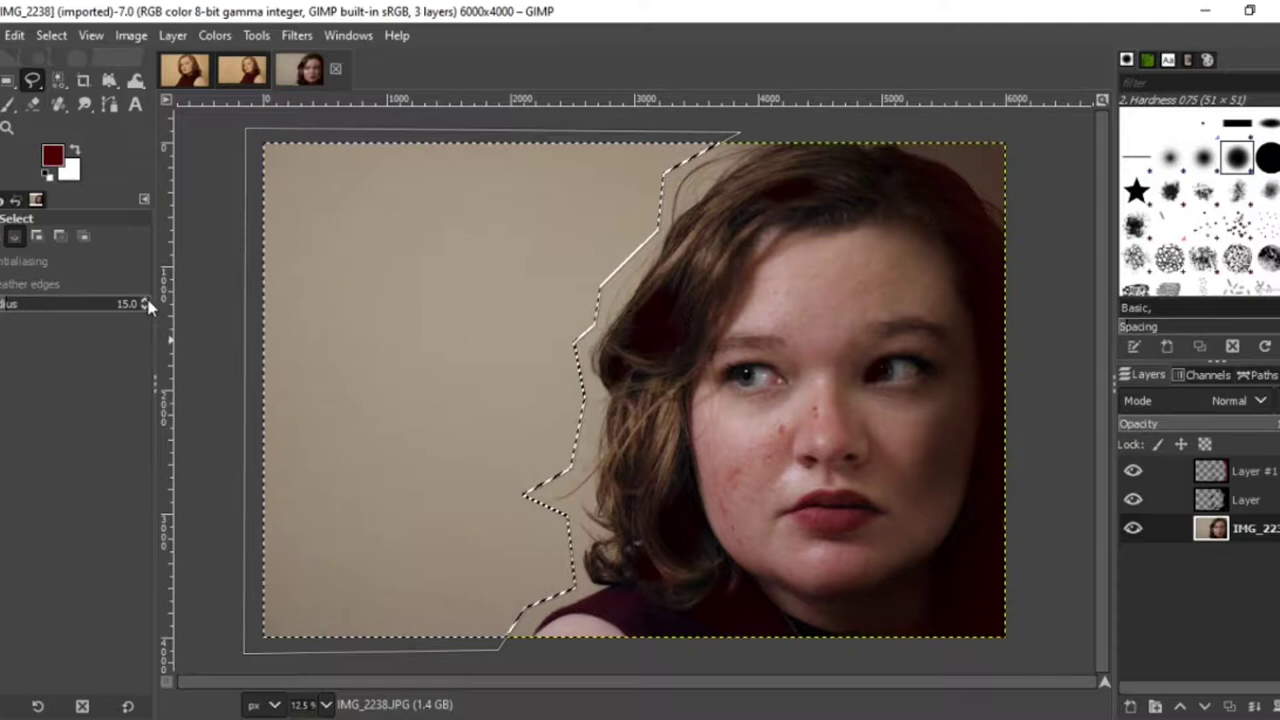
# Set the feather radius to 50 and finalize the wall selection.
pyautogui.click(869, 719)
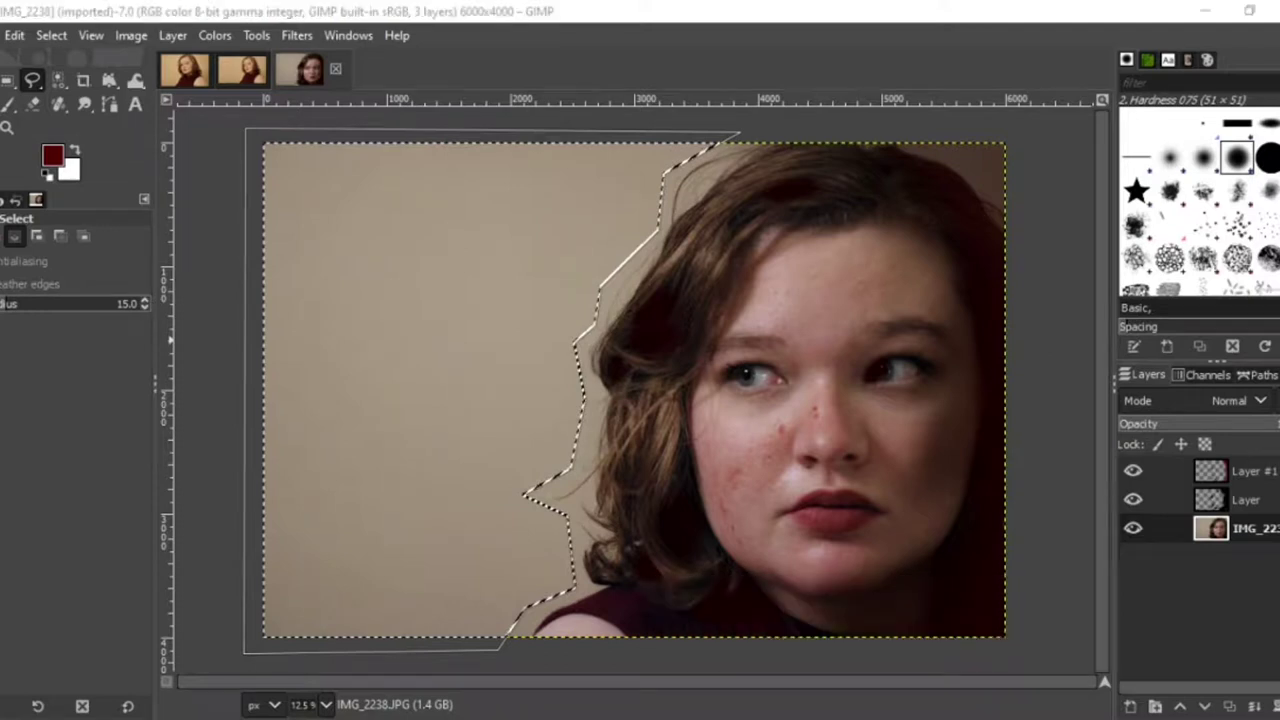
pyautogui.rightClick(127, 305)
pyautogui.click(116, 305)
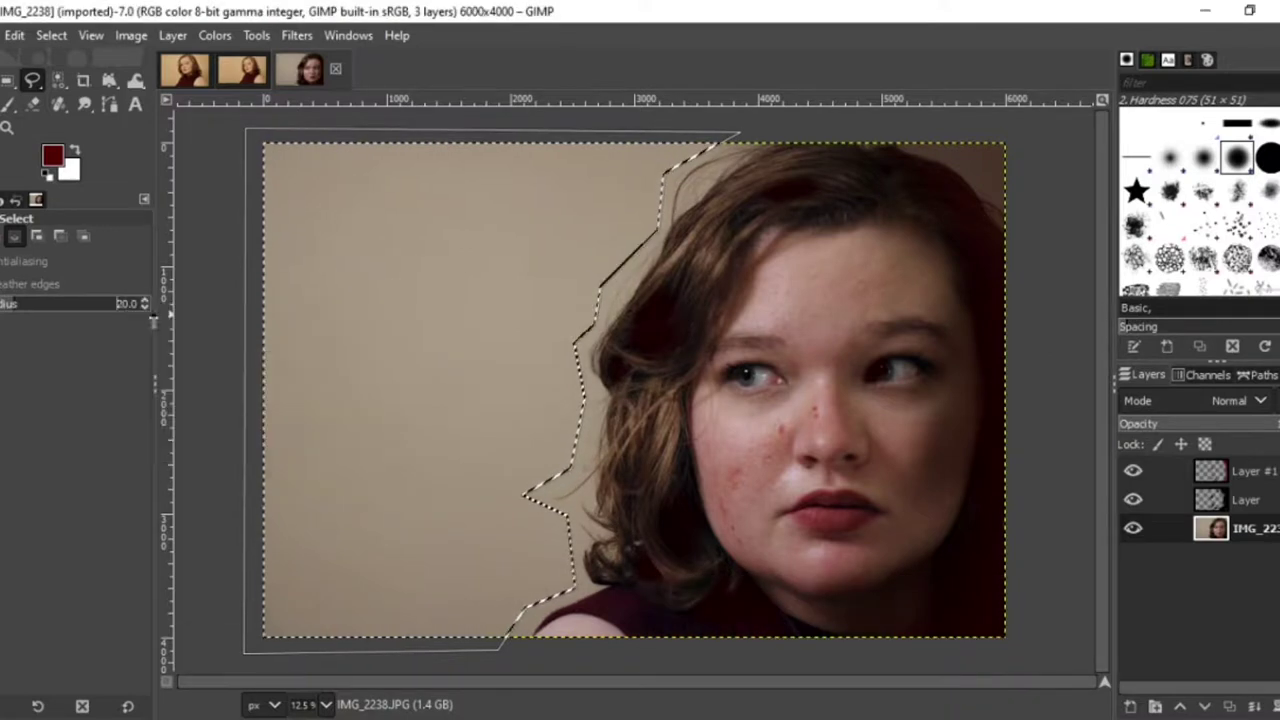
pyautogui.write('50')
pyautogui.press('Return')
# Desaturate the feathered wall selection to grey with the Saturation adjustment and clear the selection.
pyautogui.click(214, 35)
pyautogui.click(250, 148)
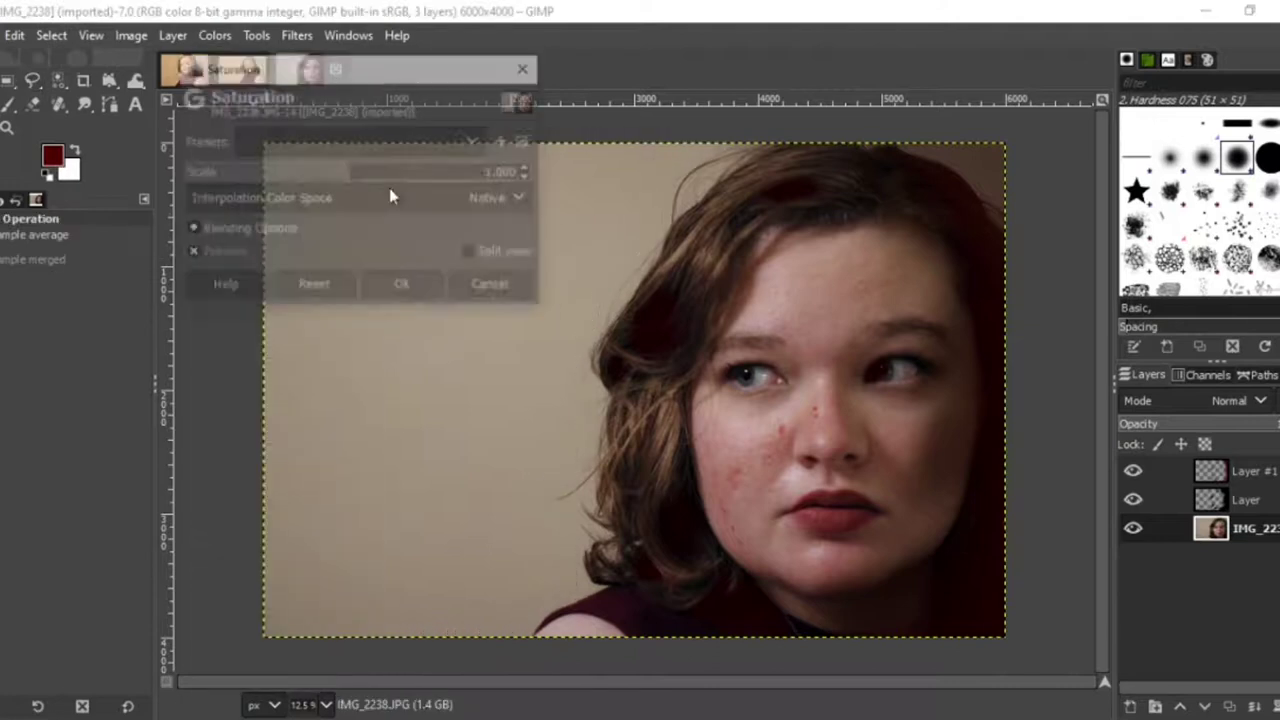
pyautogui.click(403, 287)
pyautogui.click(51, 35)
pyautogui.click(40, 86)
# Blend the tan fringe around the shoulder and hair into the grey wall with the Heal tool.
pyautogui.click(58, 104)
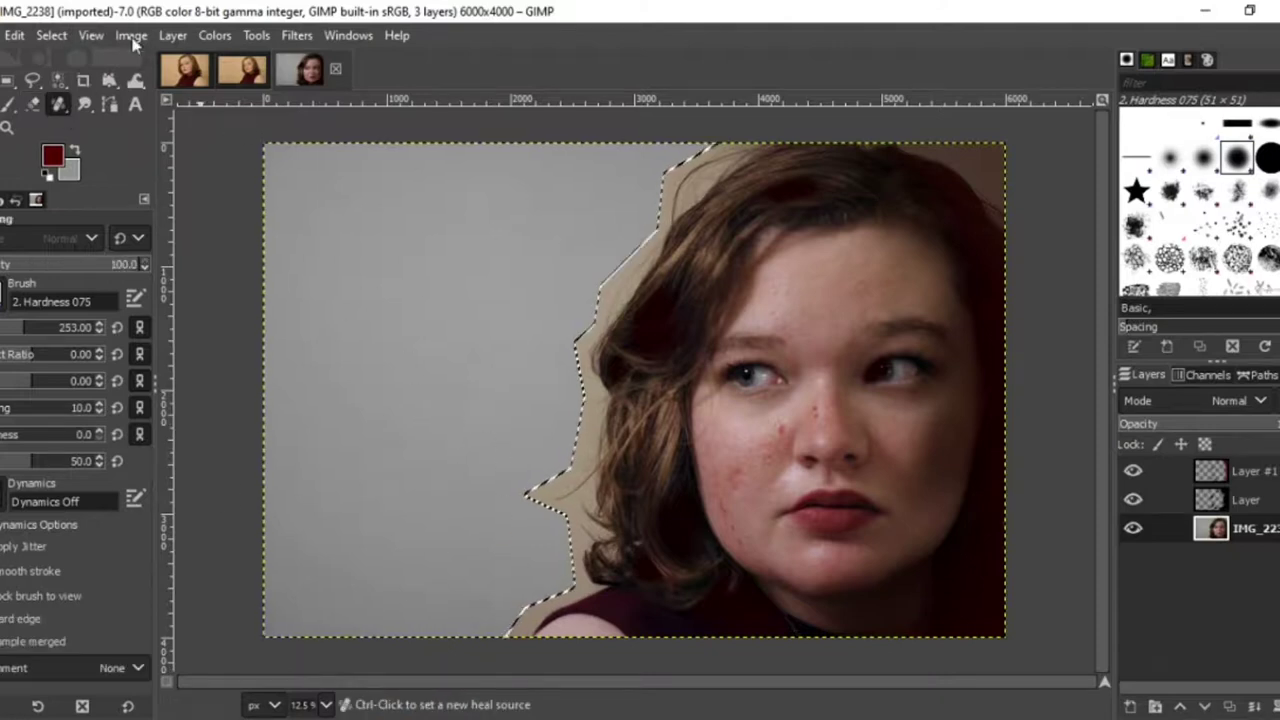
pyautogui.click(326, 704)
pyautogui.click(316, 655)
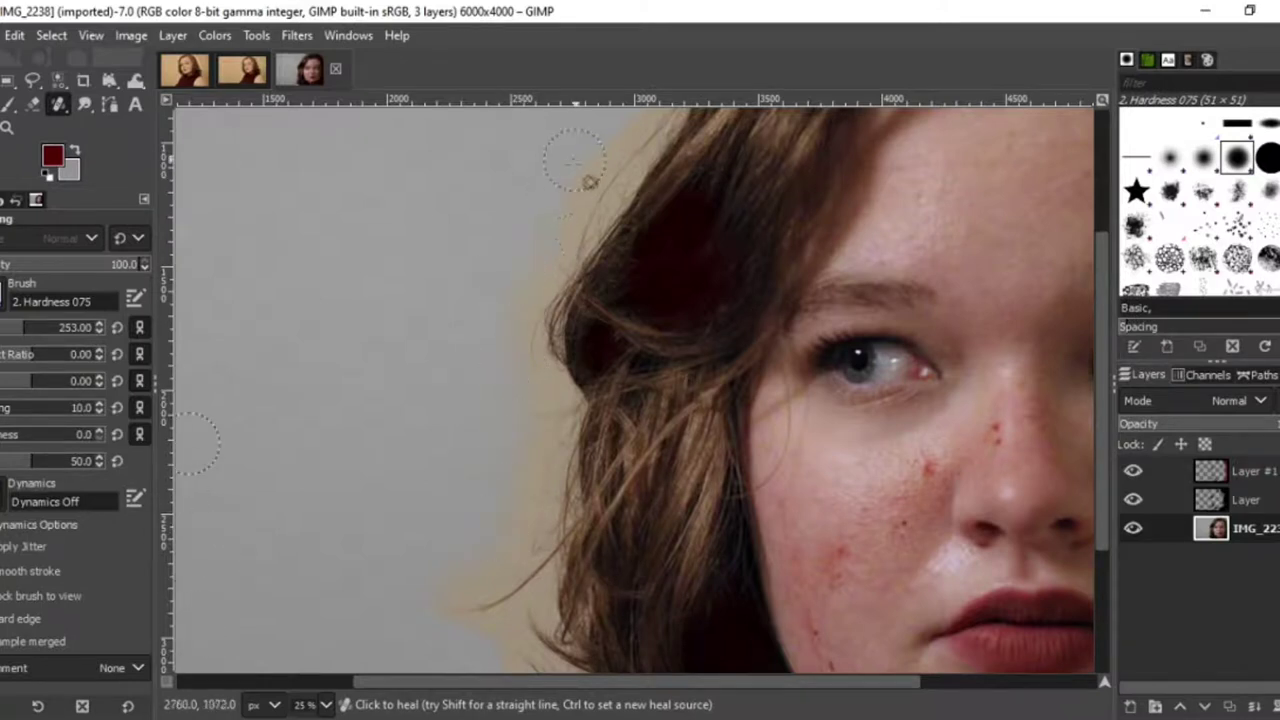
pyautogui.scroll(-4, 480, 540)
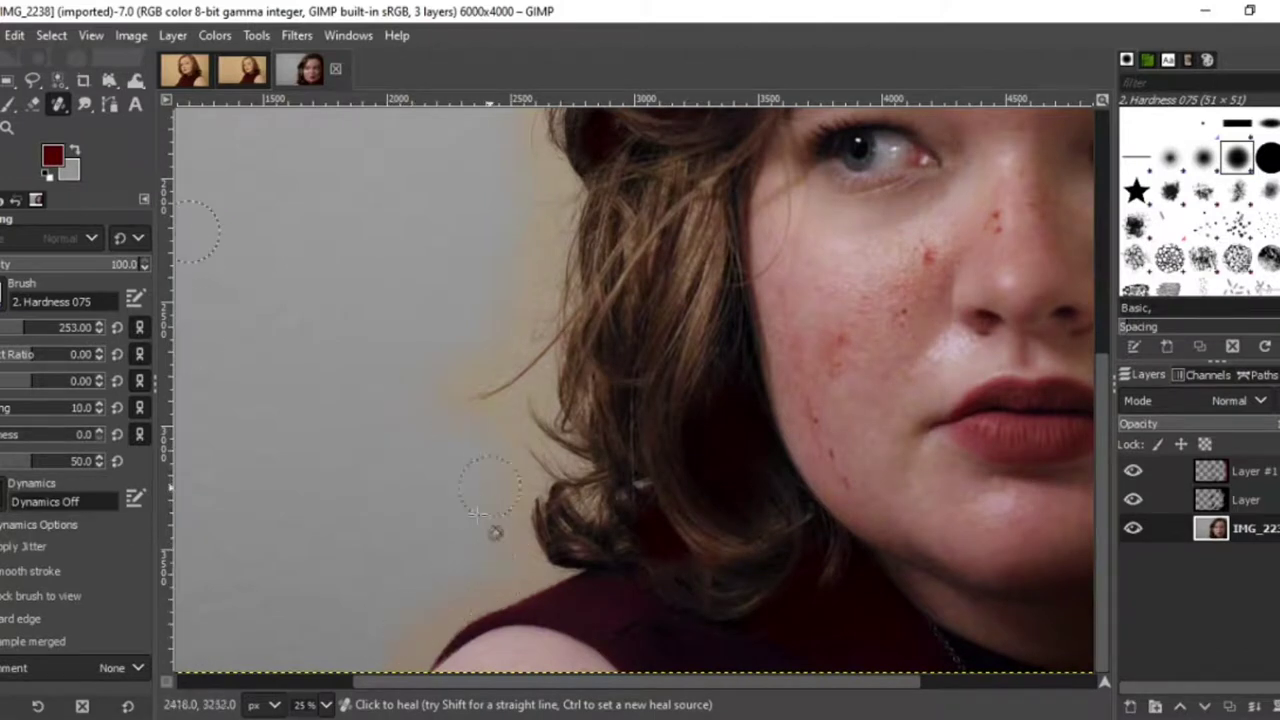
pyautogui.moveTo(714, 683); pyautogui.dragTo(645, 683)
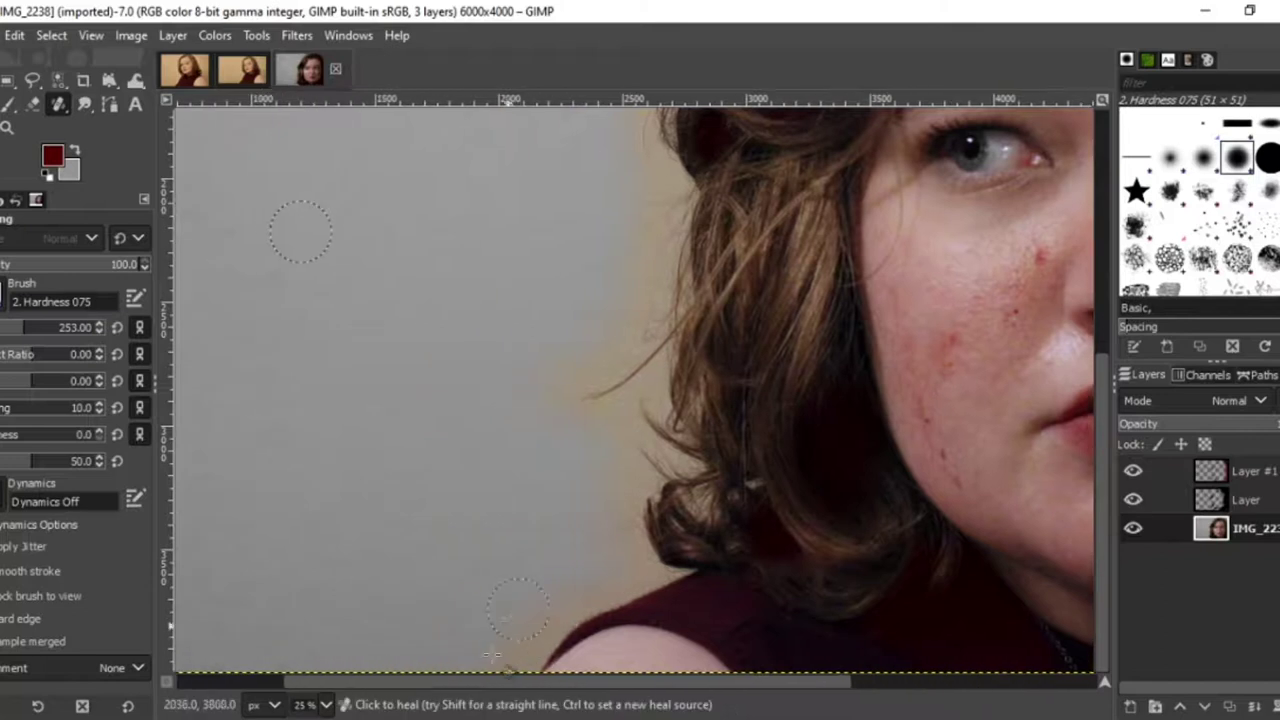
pyautogui.scroll(7, 668, 562)
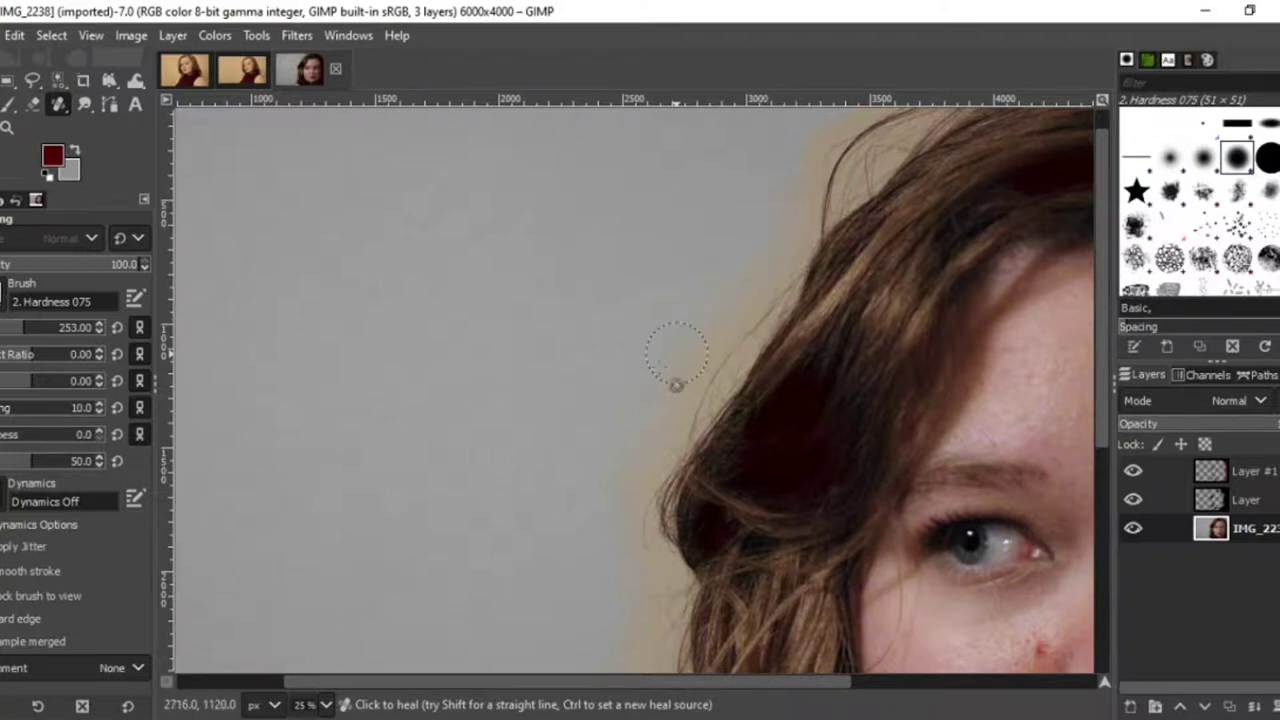
pyautogui.scroll(1, 886, 152)
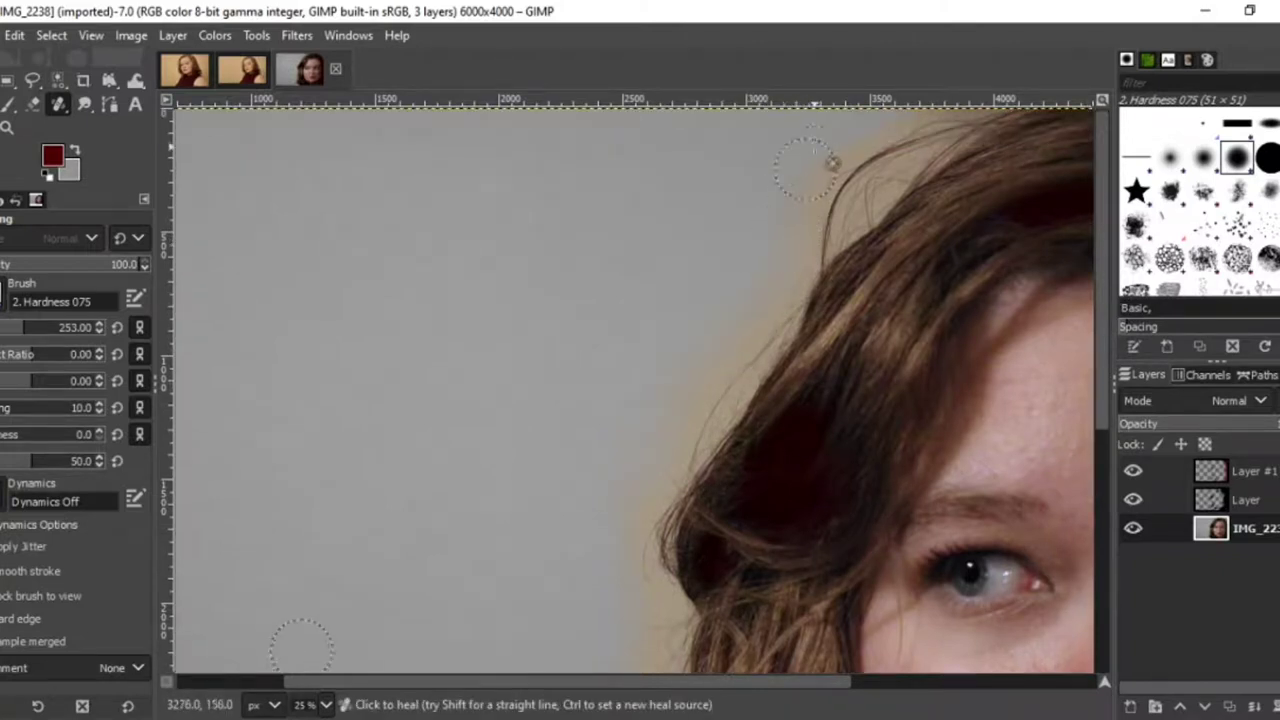
# Reduce the Heal brush size to 149 and retouch the fringe above the hair near the photo's upper edge.
pyautogui.click(8, 332)
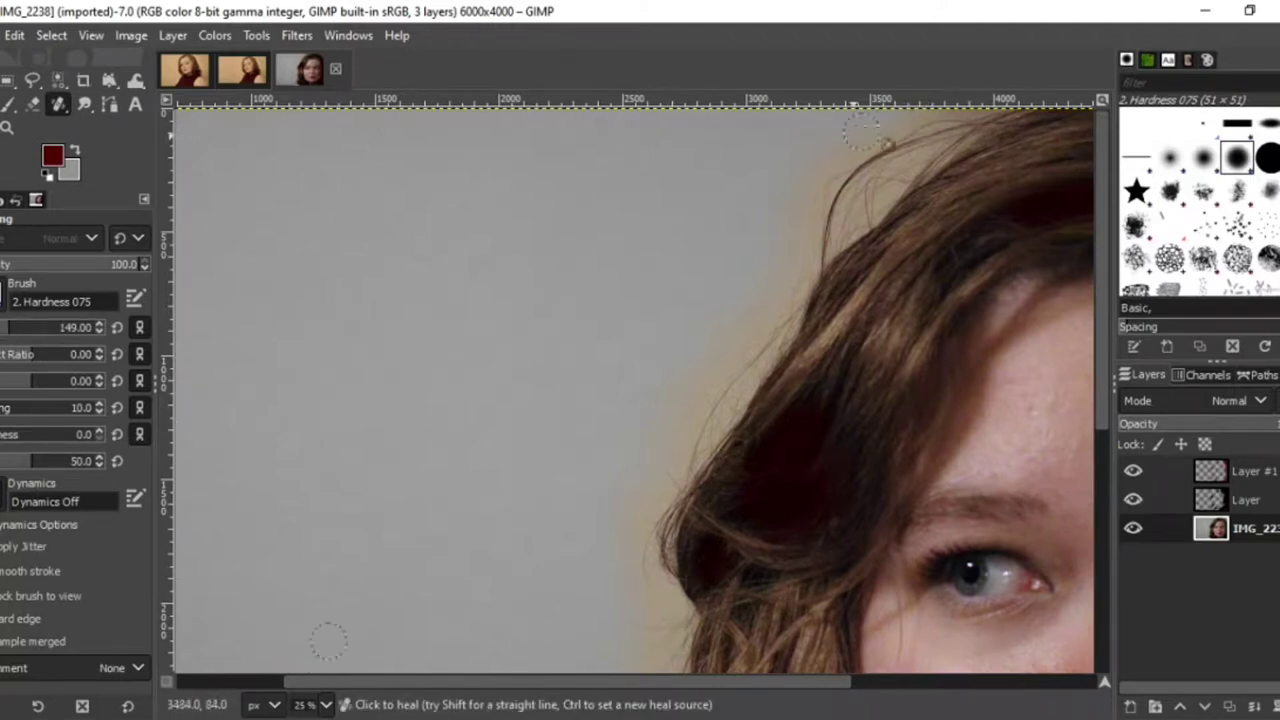
pyautogui.moveTo(1101, 367); pyautogui.dragTo(1101, 620)
pyautogui.click(328, 701)
pyautogui.click(324, 666)
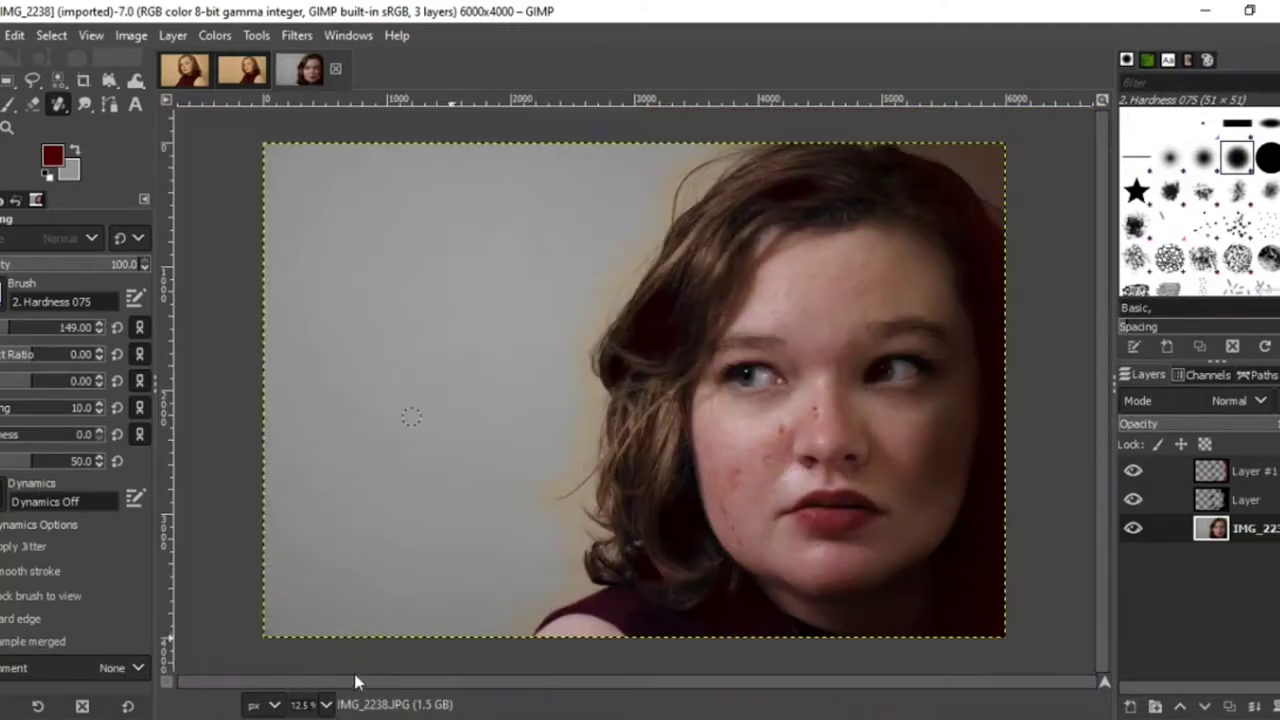
# Soften the transition between the grey wall and the tan fringe beside the hair with the Smudge tool at 100% zoom.
pyautogui.click(326, 704)
pyautogui.click(312, 606)
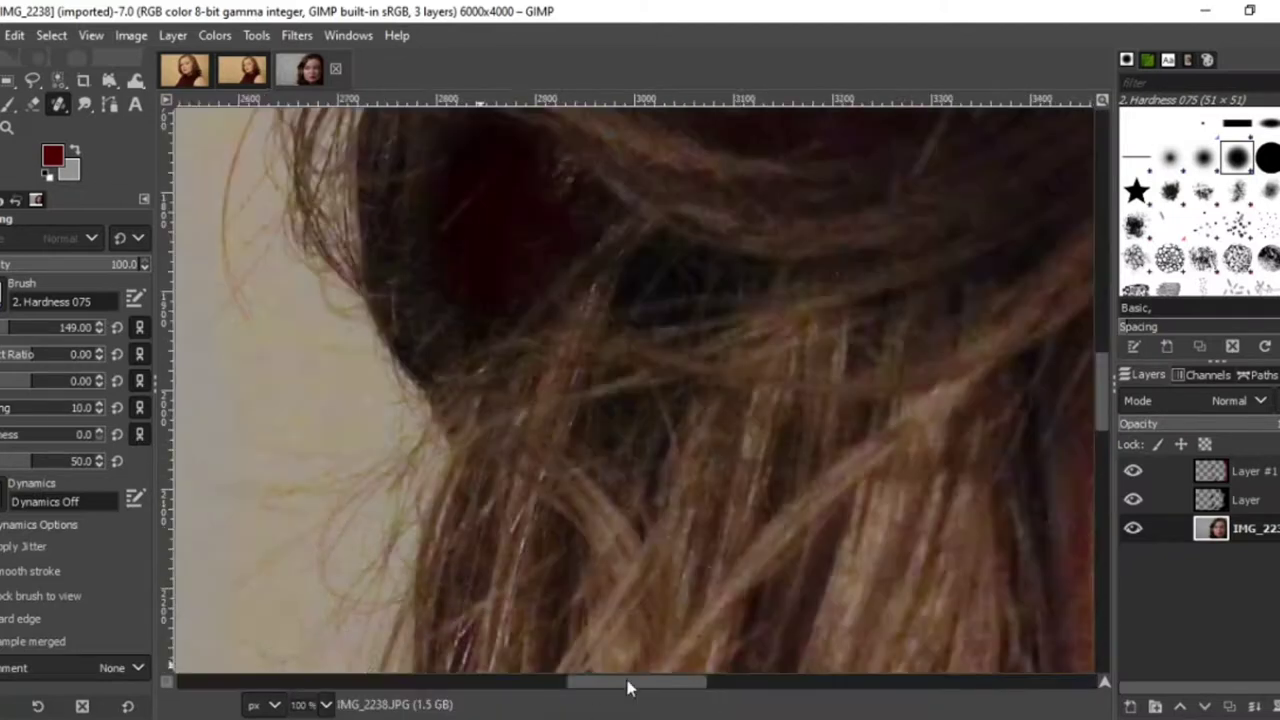
pyautogui.moveTo(1105, 420); pyautogui.dragTo(1101, 561)
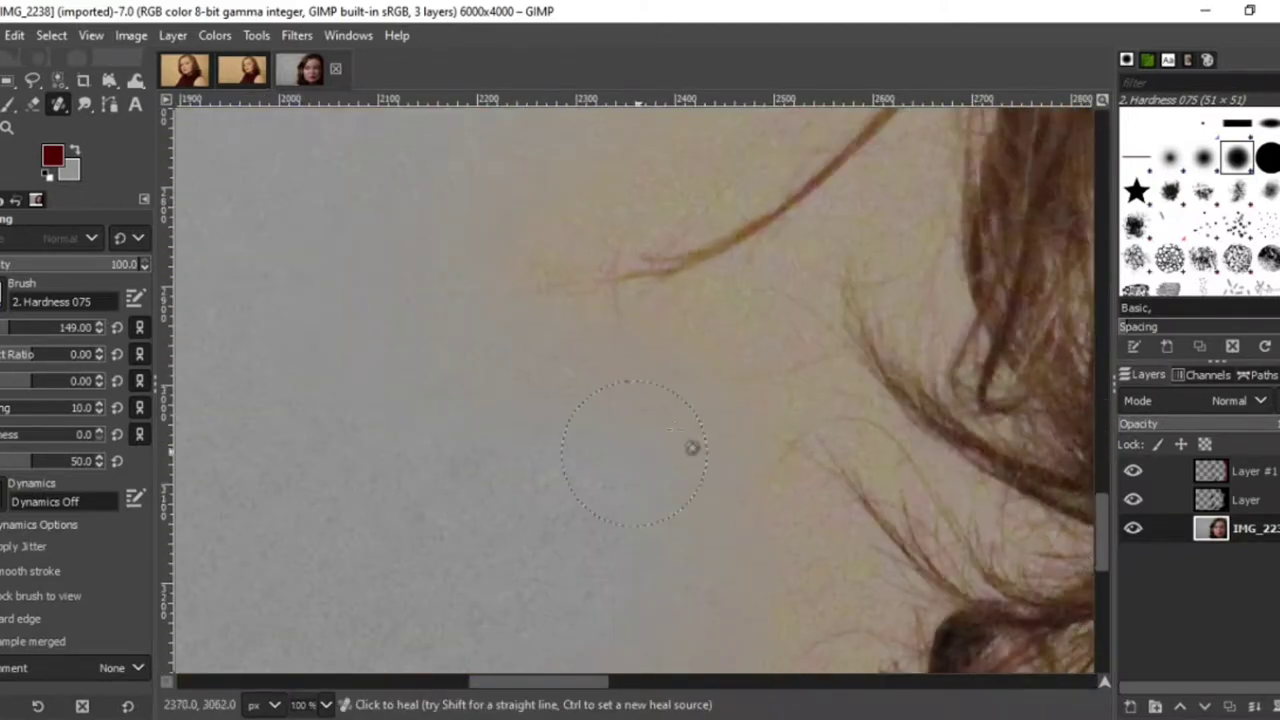
pyautogui.press('s')
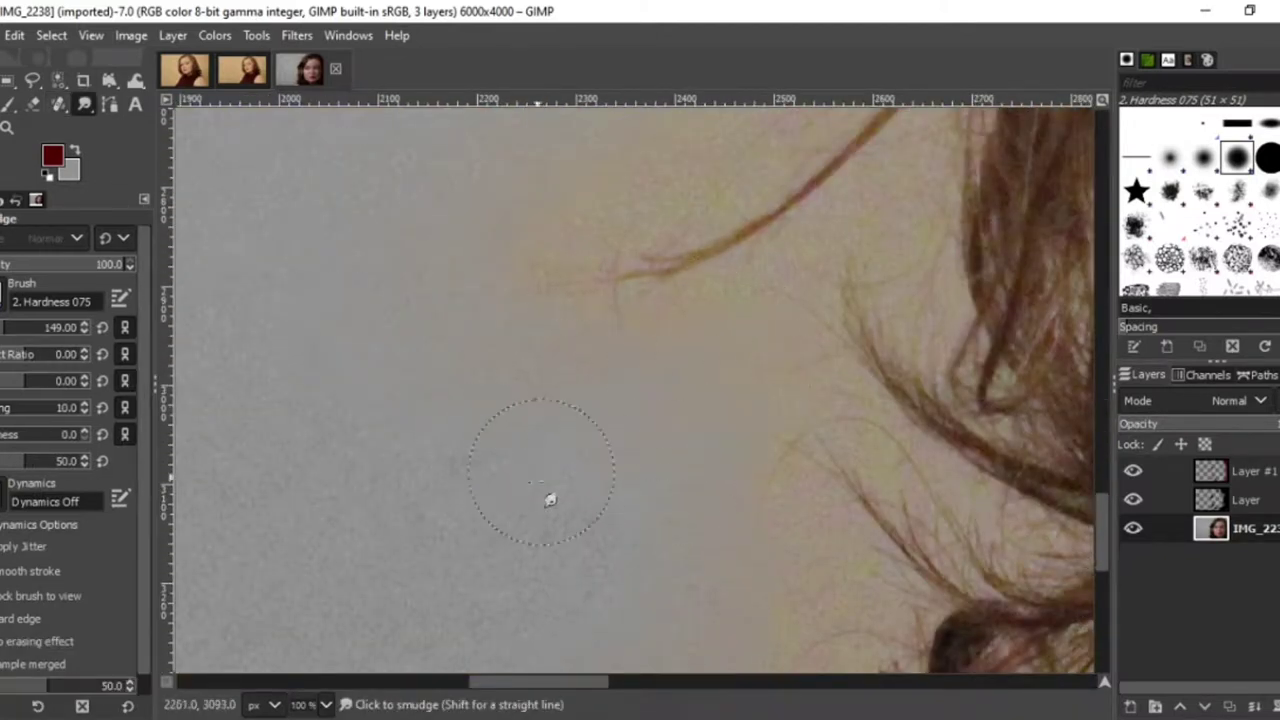
pyautogui.scroll(5, 1103, 526)
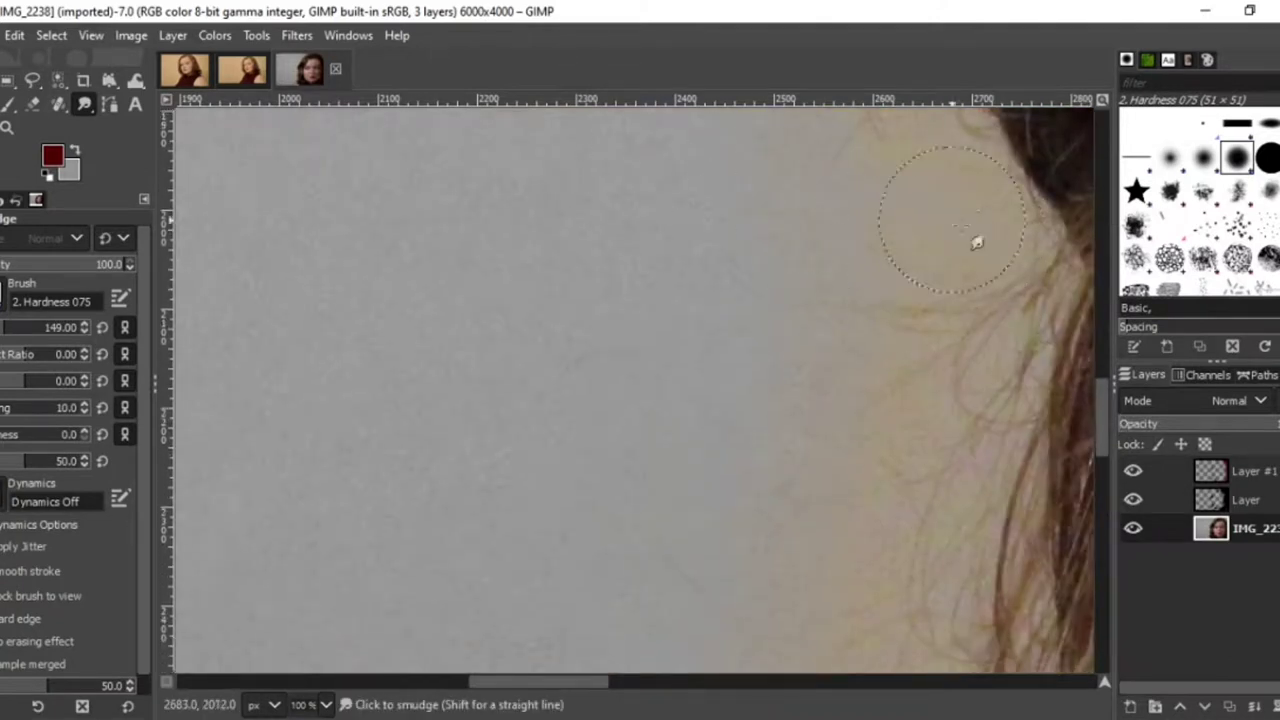
pyautogui.scroll(-2, 1106, 428)
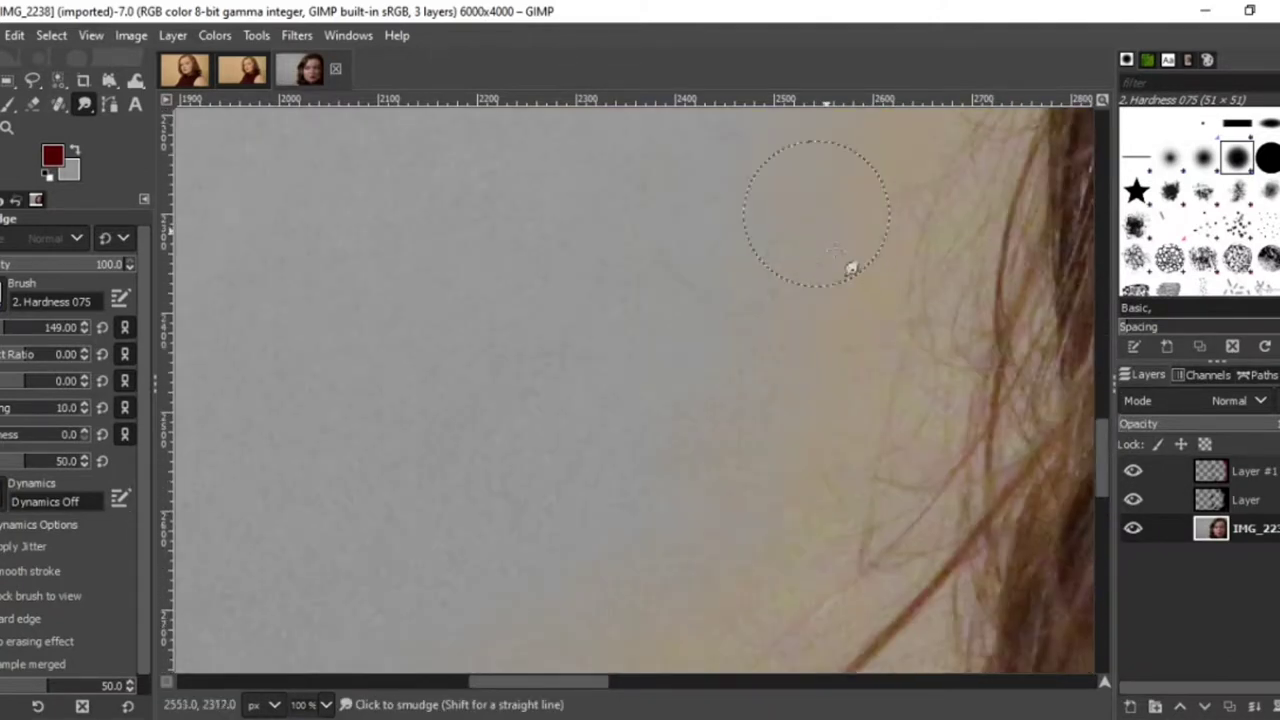
# Outline the tan wall area around the stray strand beside the lower hair with Free Select, working at 50% zoom.
pyautogui.click(326, 704)
pyautogui.click(314, 679)
pyautogui.click(326, 704)
pyautogui.click(325, 655)
pyautogui.click(326, 704)
pyautogui.click(316, 632)
pyautogui.click(141, 40)
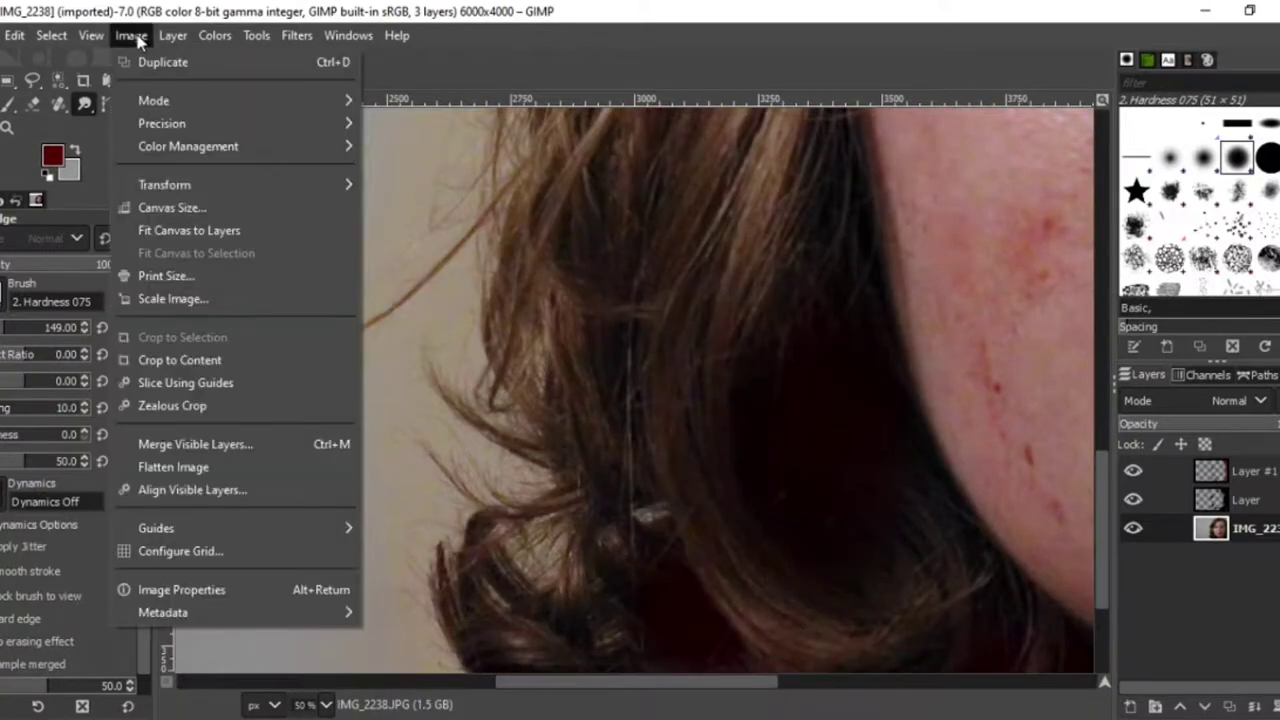
pyautogui.click(50, 42)
pyautogui.click(33, 80)
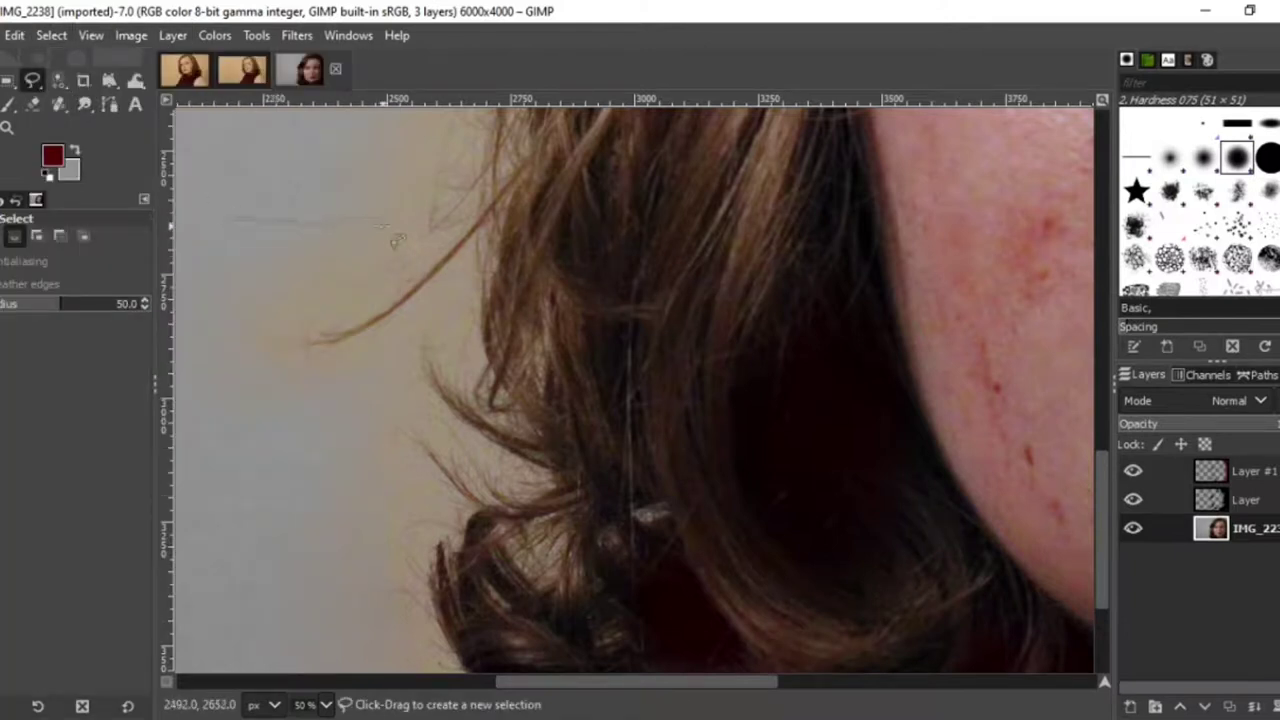
pyautogui.moveTo(425, 240); pyautogui.dragTo(444, 246)
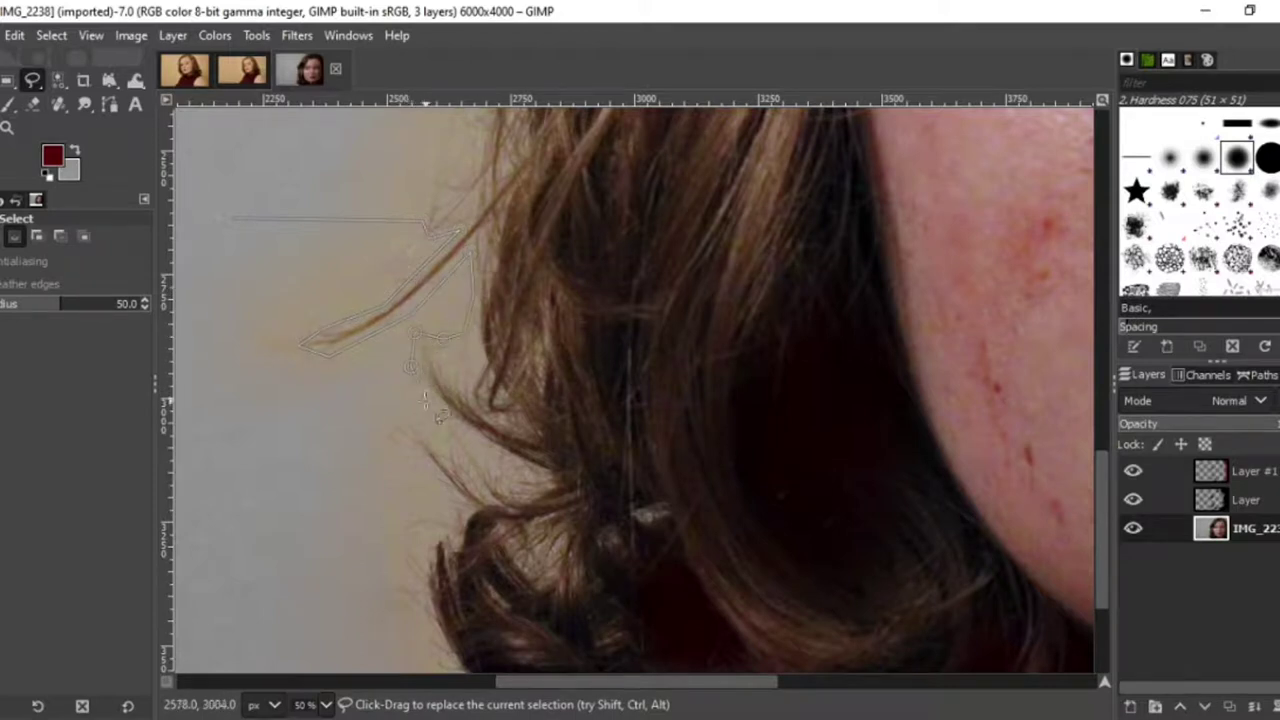
# Reduce the saturation of the selected wall around the stray strand to a scale of 0.605.
pyautogui.click(214, 35)
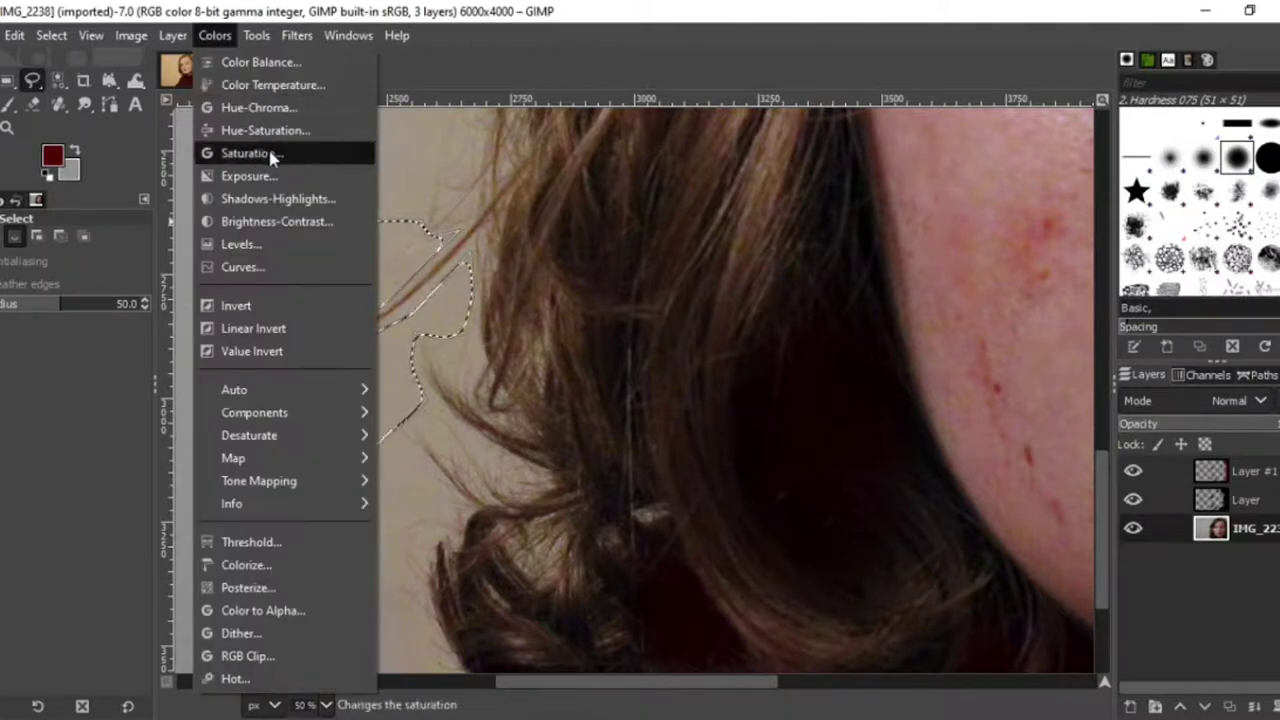
pyautogui.click(250, 154)
pyautogui.moveTo(308, 176); pyautogui.dragTo(283, 181)
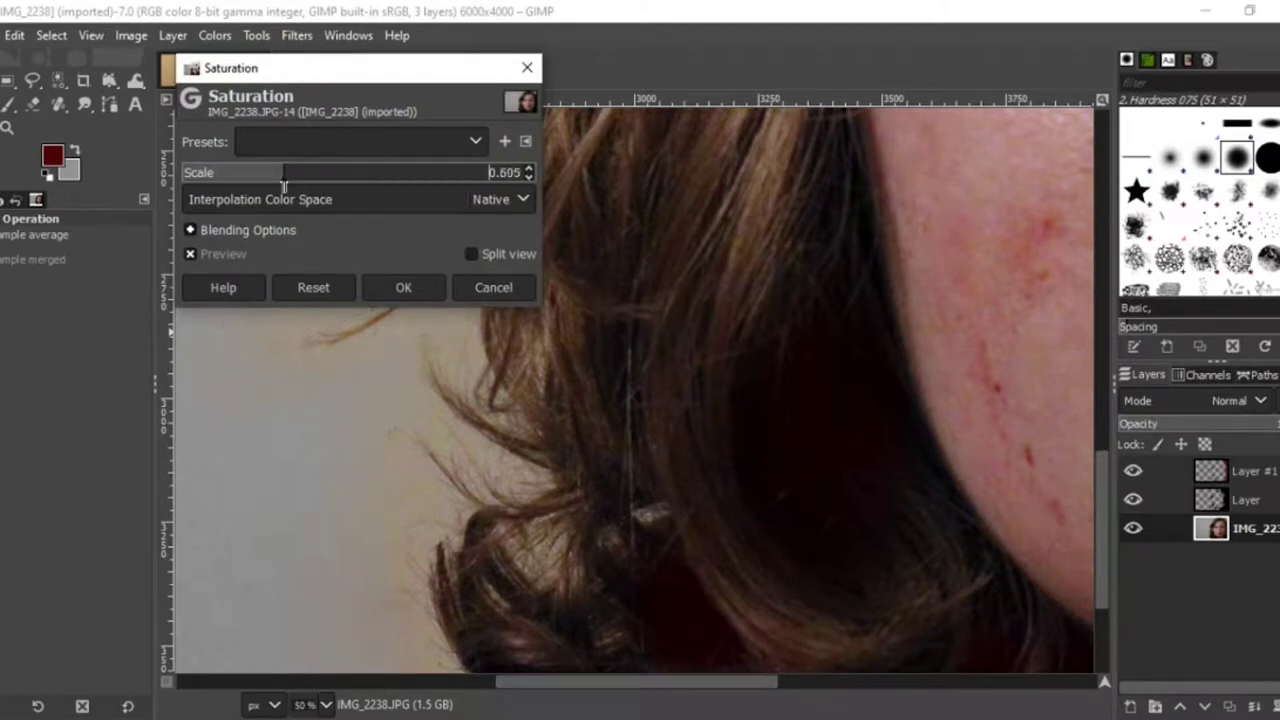
pyautogui.click(422, 283)
# Apply a second Saturation pass to the same wall selection with a scale of 0.837.
pyautogui.click(214, 35)
pyautogui.click(257, 237)
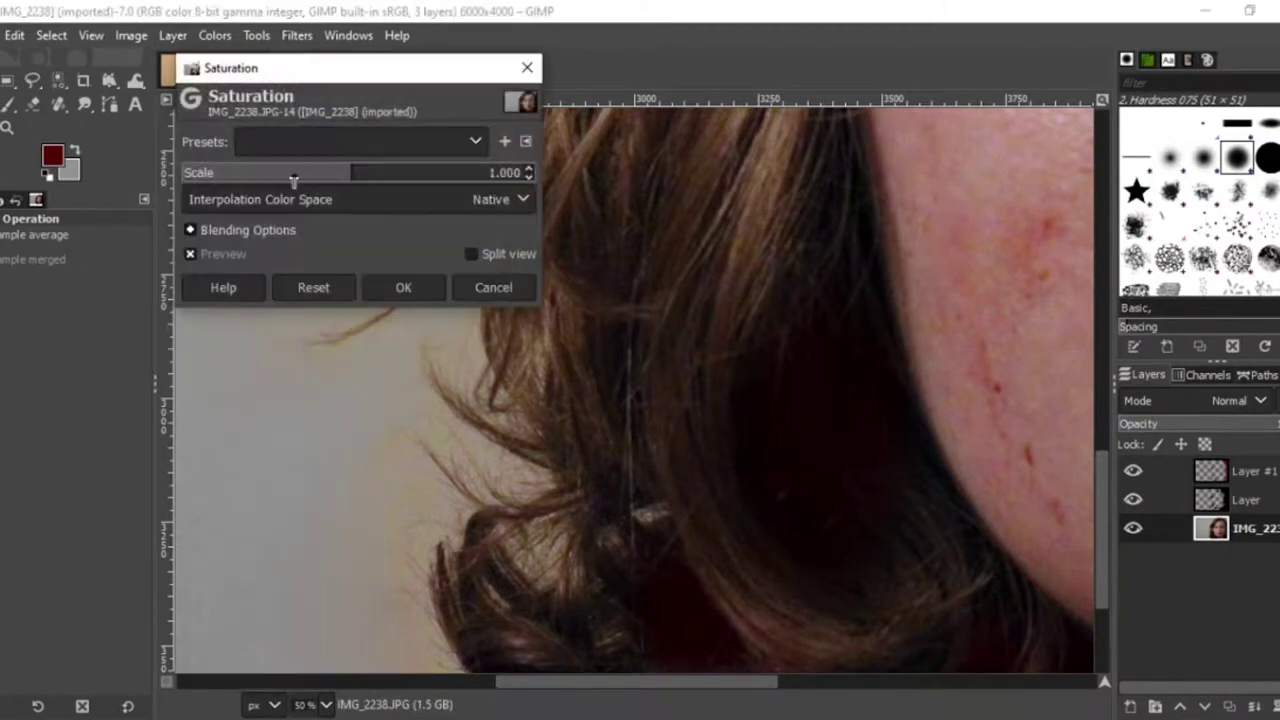
pyautogui.moveTo(400, 68); pyautogui.dragTo(883, 163)
pyautogui.moveTo(765, 262); pyautogui.dragTo(800, 265)
pyautogui.click(894, 379)
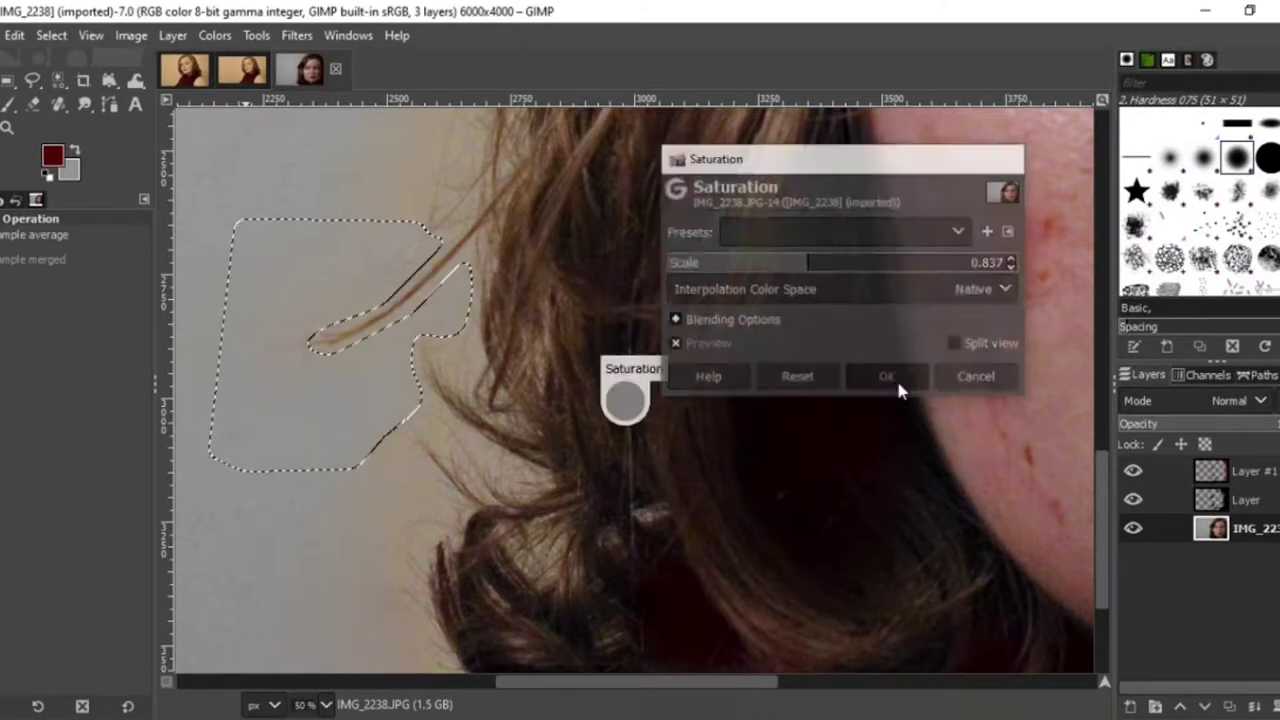
# Outline the tan wall area beside the lower curls and along the shoulder down to the photo's edge with Free Select.
pyautogui.press('h')
pyautogui.keyDown('ctrl'); pyautogui.click(230, 145); pyautogui.keyUp('ctrl')
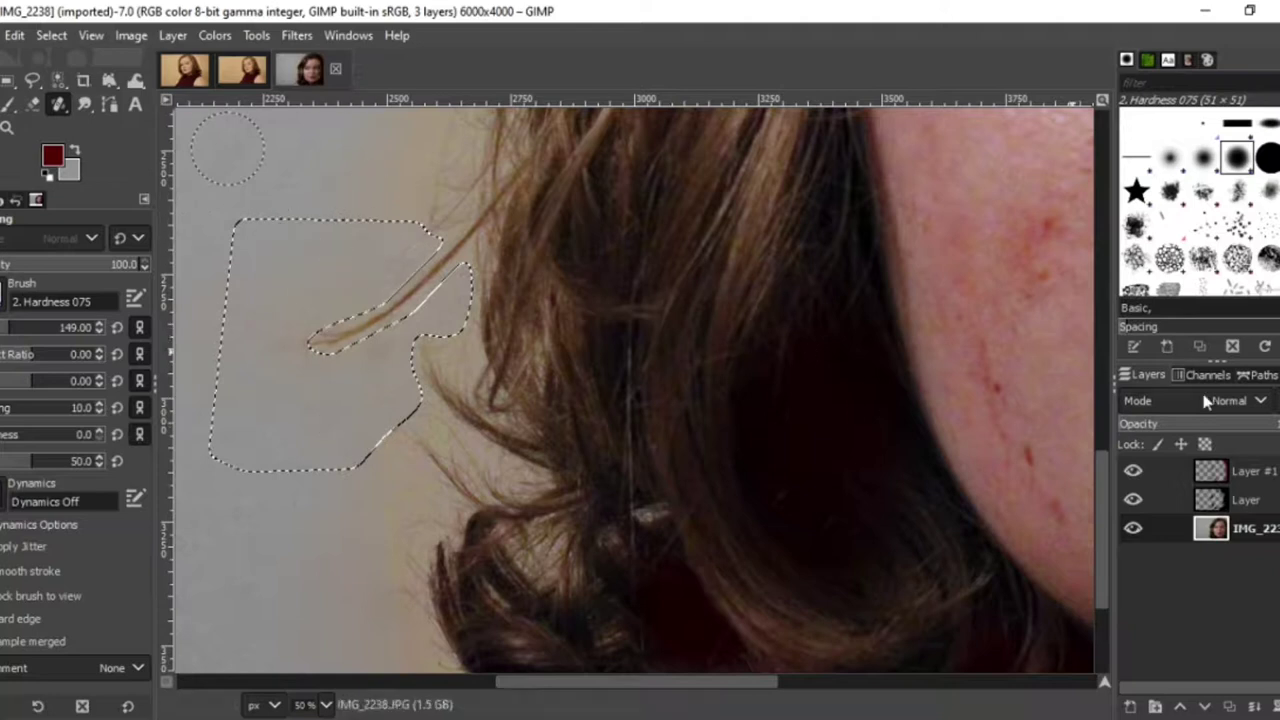
pyautogui.press('f')
pyautogui.click(249, 463)
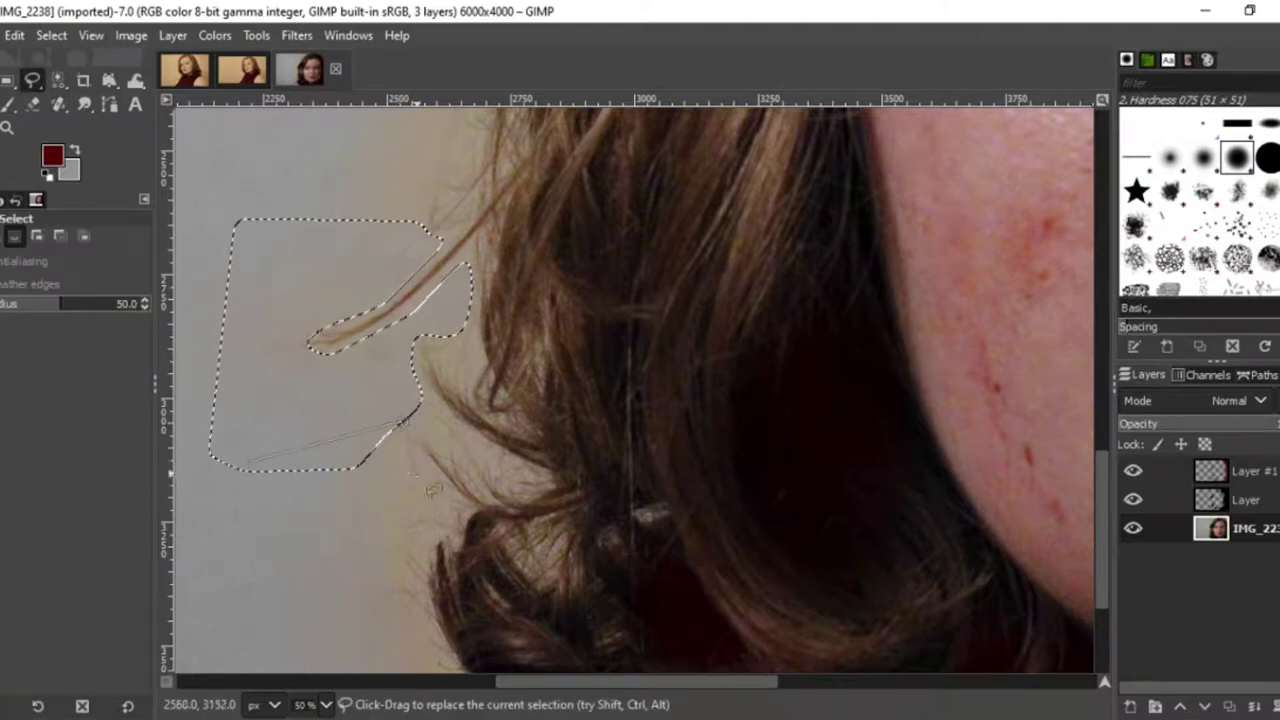
pyautogui.click(443, 660)
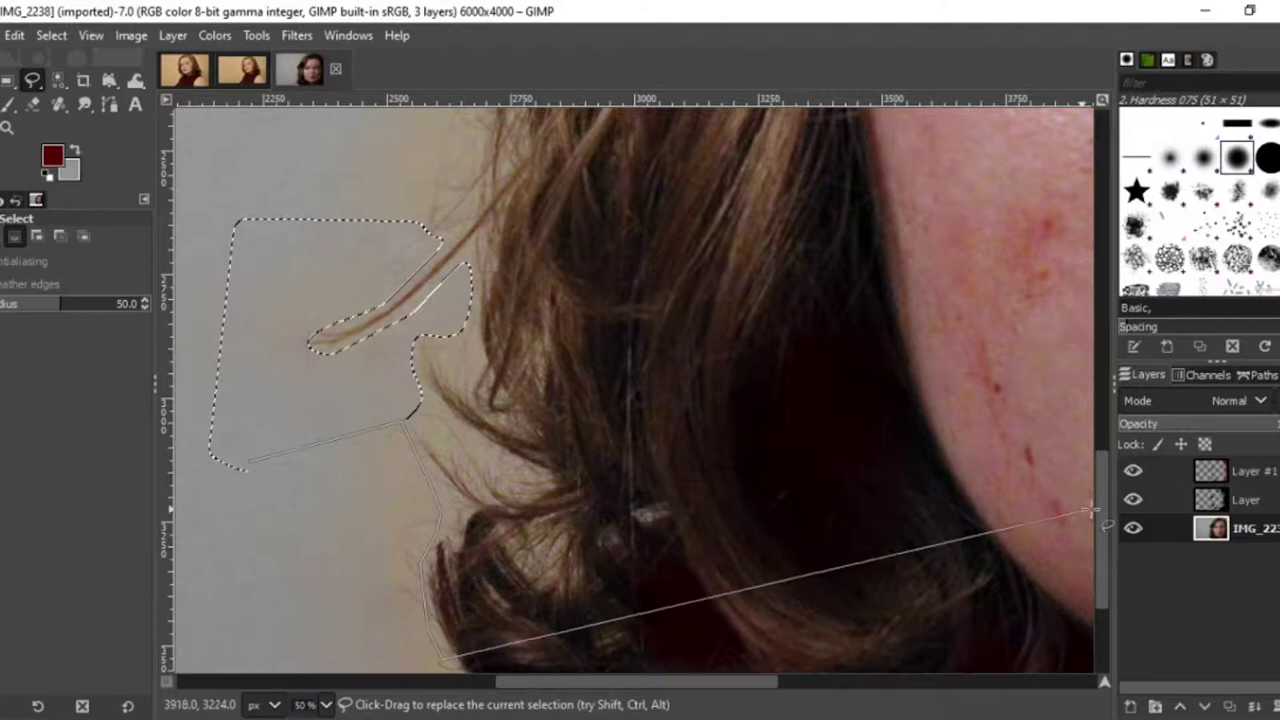
pyautogui.moveTo(1101, 509); pyautogui.dragTo(1101, 558)
pyautogui.click(475, 520)
pyautogui.click(497, 527)
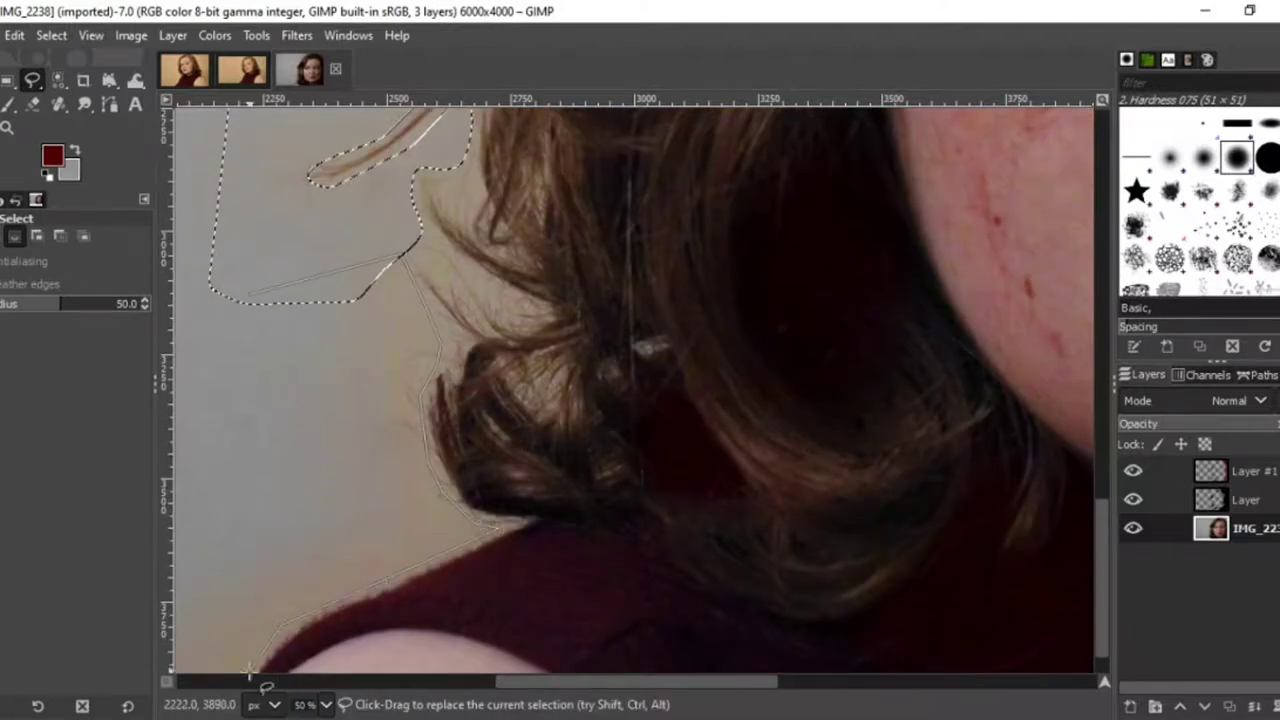
pyautogui.scroll(-1, 1094, 646)
pyautogui.hscroll(-3, 634, 686)
pyautogui.click(266, 673)
pyautogui.click(401, 243)
# Reduce the saturation of the selected wall beside the curls and shoulder to a scale of 0.552.
pyautogui.click(173, 37)
pyautogui.moveTo(215, 37)
pyautogui.click(280, 156)
pyautogui.moveTo(792, 264); pyautogui.dragTo(759, 270)
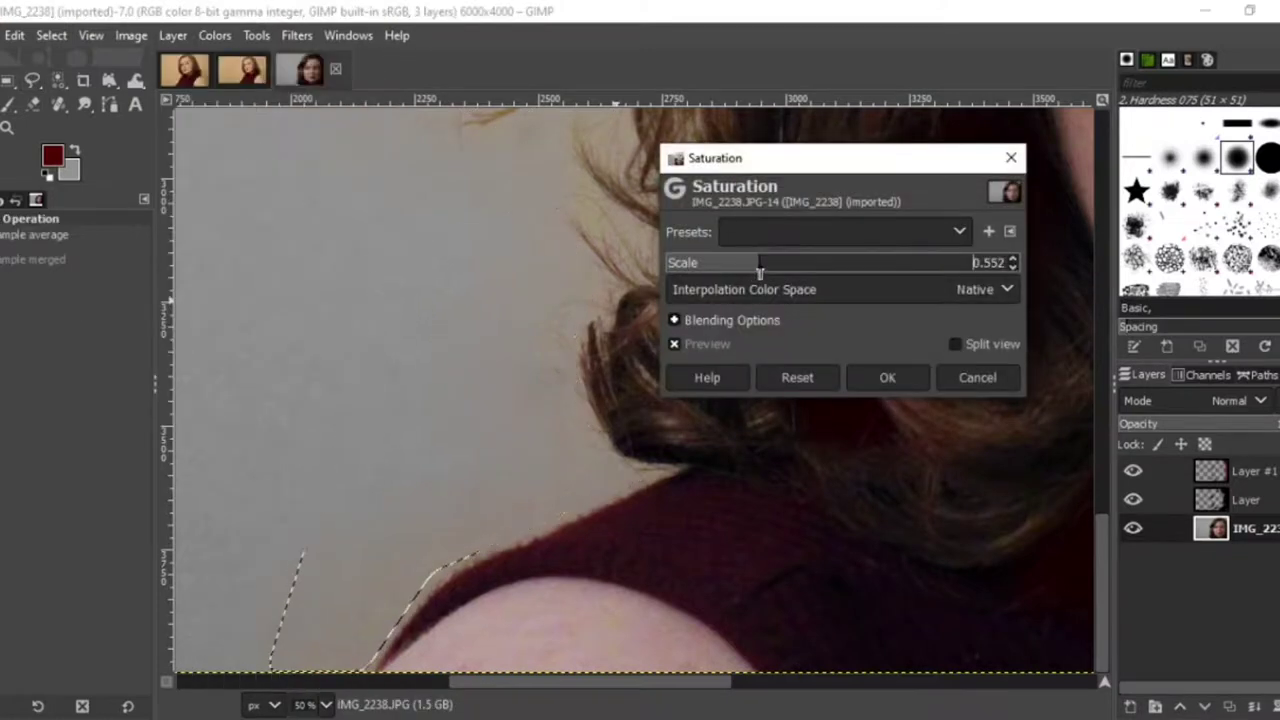
pyautogui.click(886, 380)
pyautogui.hotkey('shift', '4')
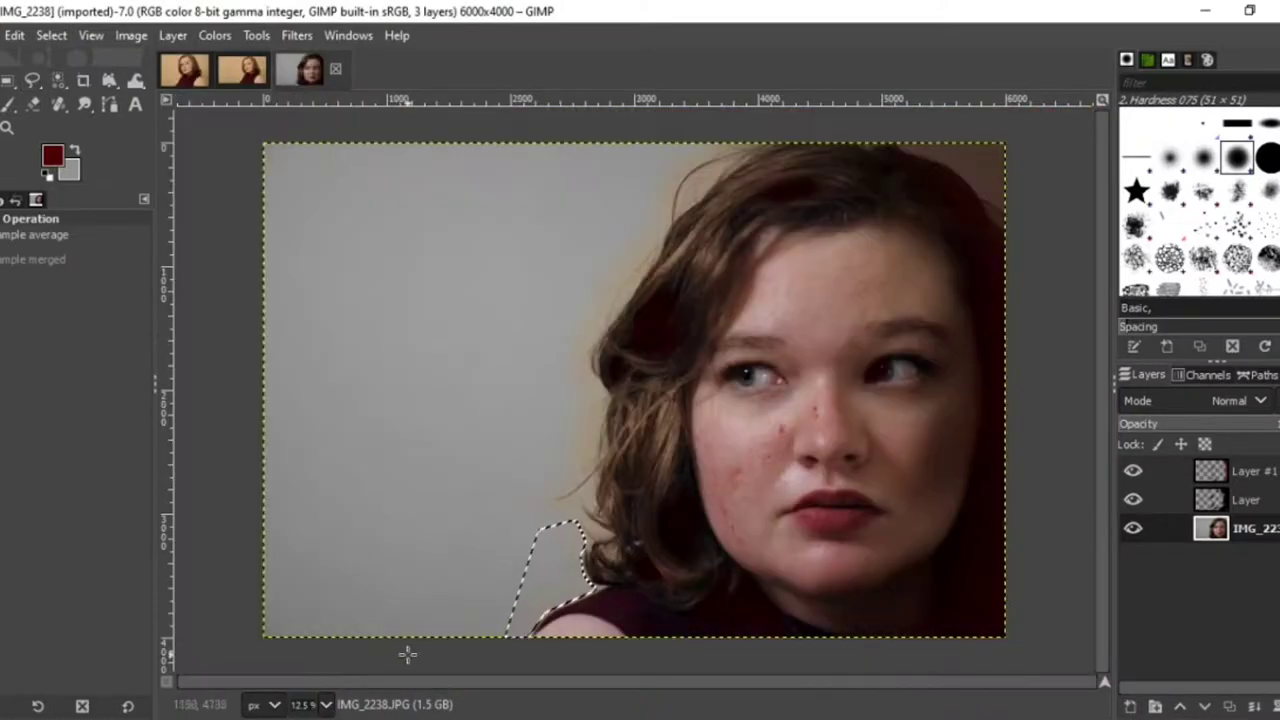
# Select the tan wall gaps between the loose strands just above the lower curls with Free Select.
pyautogui.press('f')
pyautogui.click(312, 704)
pyautogui.click(330, 632)
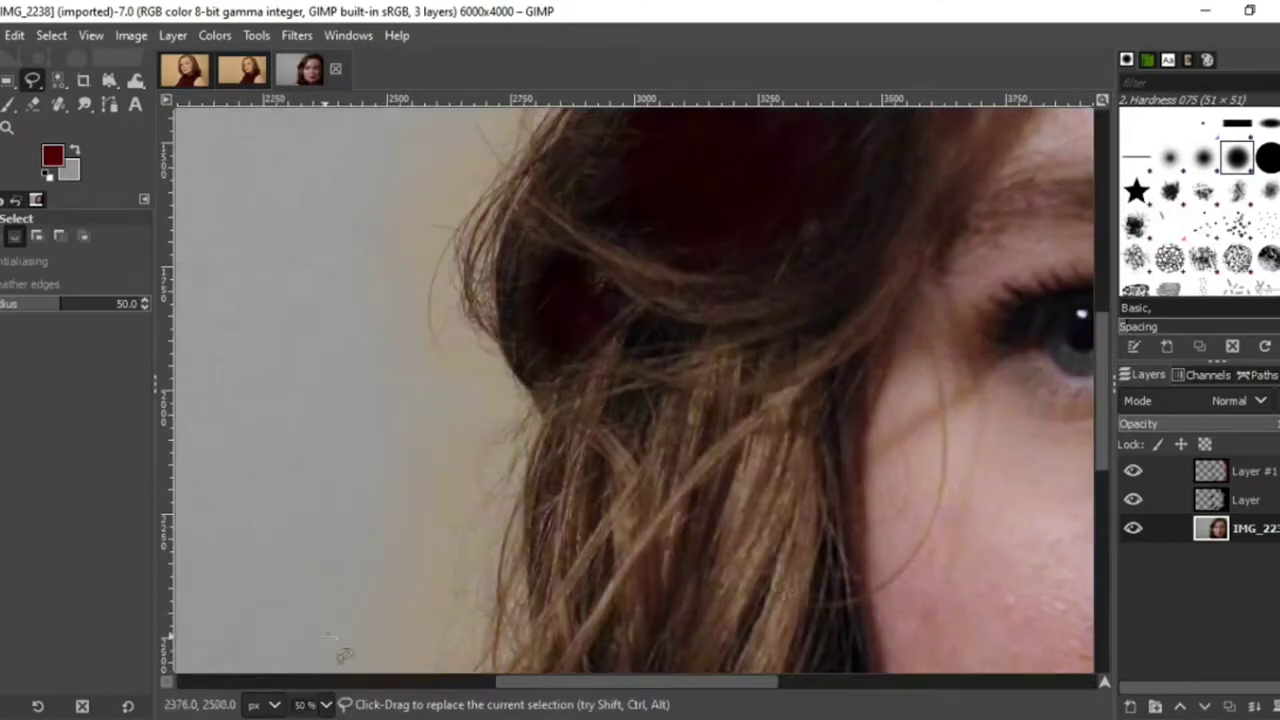
pyautogui.scroll(-5, 343, 655)
pyautogui.scroll(2, 390, 480)
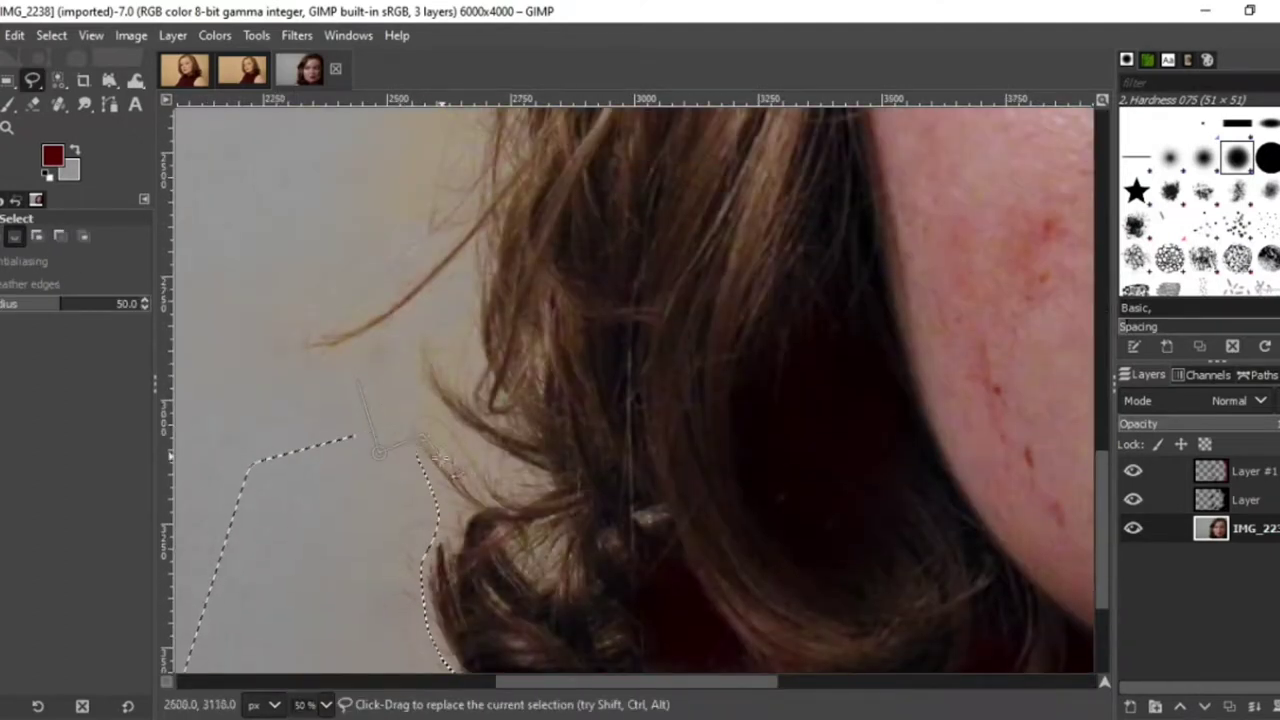
pyautogui.moveTo(496, 481); pyautogui.dragTo(544, 510)
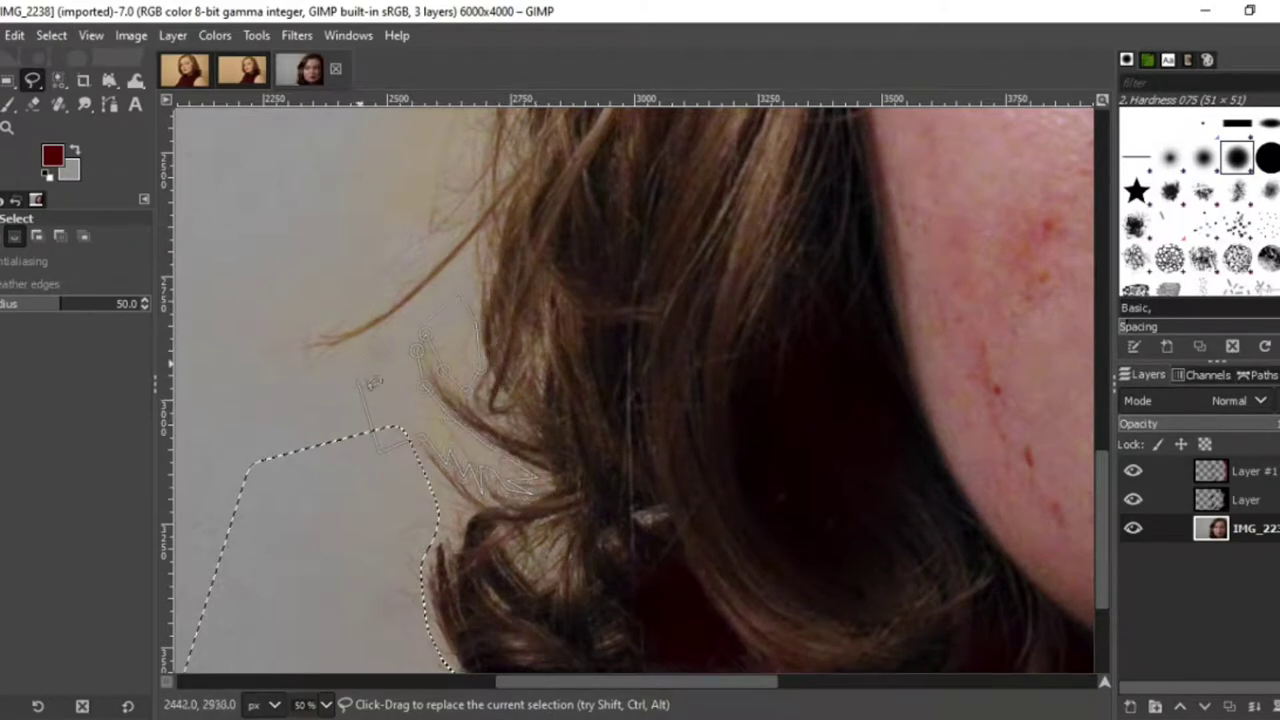
pyautogui.press('Return')
# Reduce the saturation of the selected gaps between the loose strands to a scale of 0.686.
pyautogui.click(222, 38)
pyautogui.click(244, 154)
pyautogui.moveTo(790, 266); pyautogui.dragTo(782, 270)
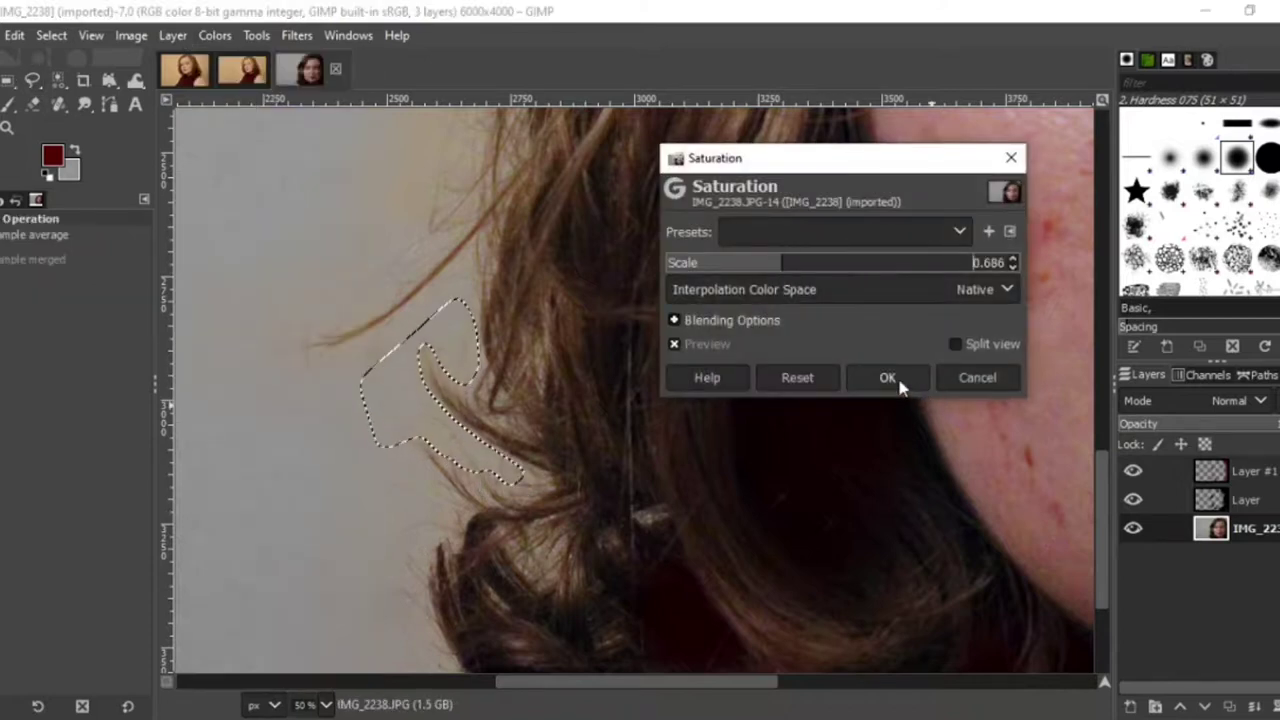
pyautogui.click(887, 378)
# Outline the tan wall strip beside the hair at eye and cheek level, tracing around the thin loose strand.
pyautogui.scroll(5, 1100, 466)
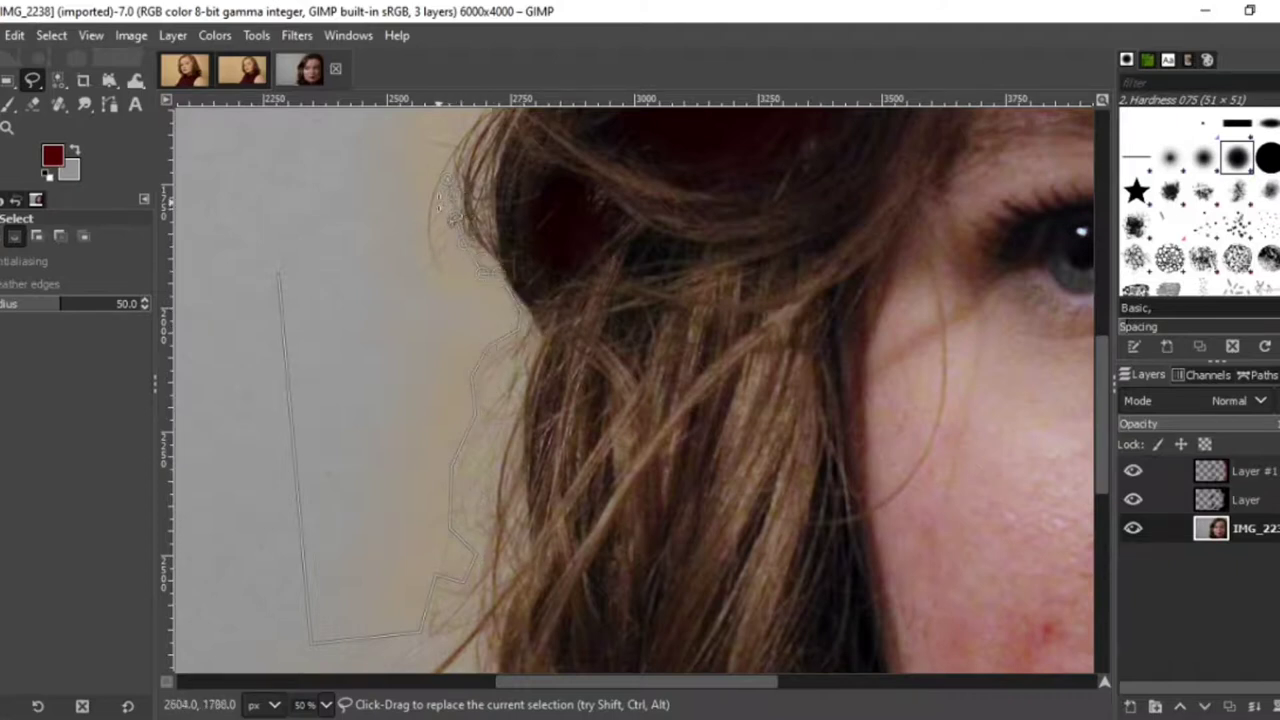
pyautogui.click(447, 290)
pyautogui.click(430, 274)
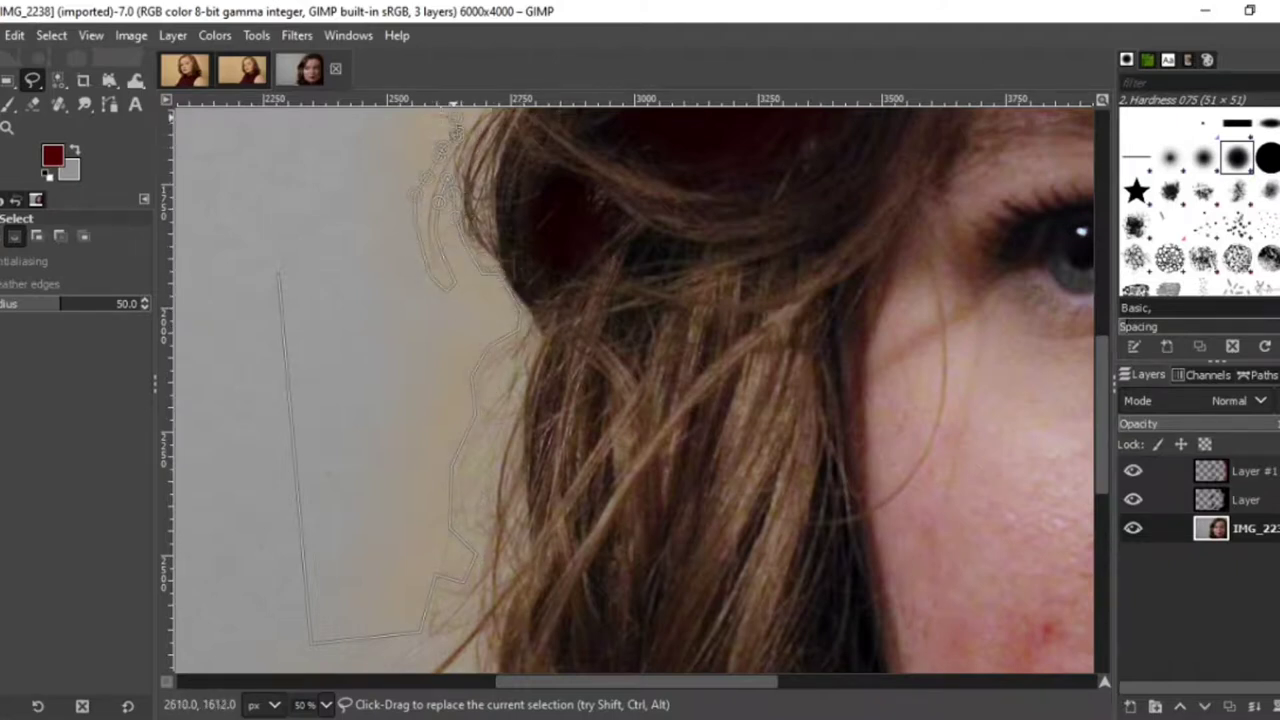
pyautogui.click(283, 271)
pyautogui.press('Return')
# Desaturate the selected wall strip beside the hair with the Saturation adjustment and clear the selection.
pyautogui.click(214, 35)
pyautogui.click(286, 155)
pyautogui.moveTo(794, 277); pyautogui.dragTo(769, 283)
pyautogui.click(885, 380)
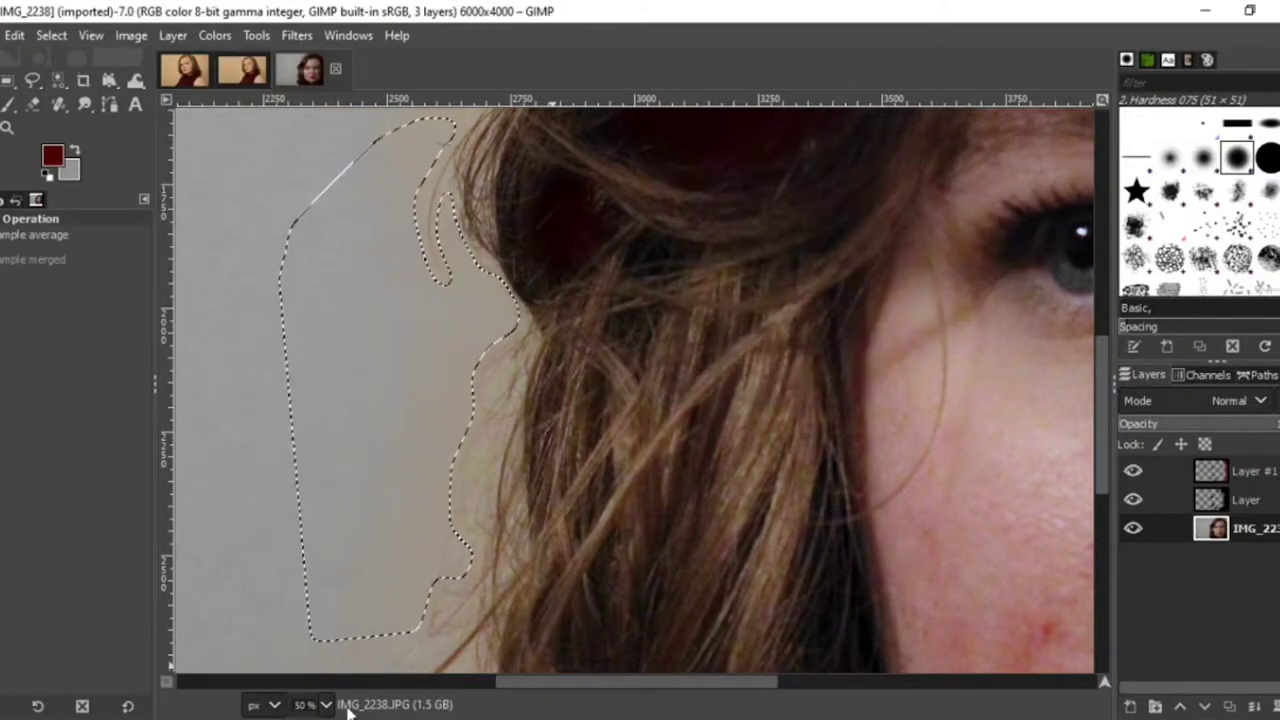
pyautogui.click(328, 705)
pyautogui.click(318, 672)
pyautogui.click(174, 37)
pyautogui.moveTo(54, 38)
pyautogui.click(80, 88)
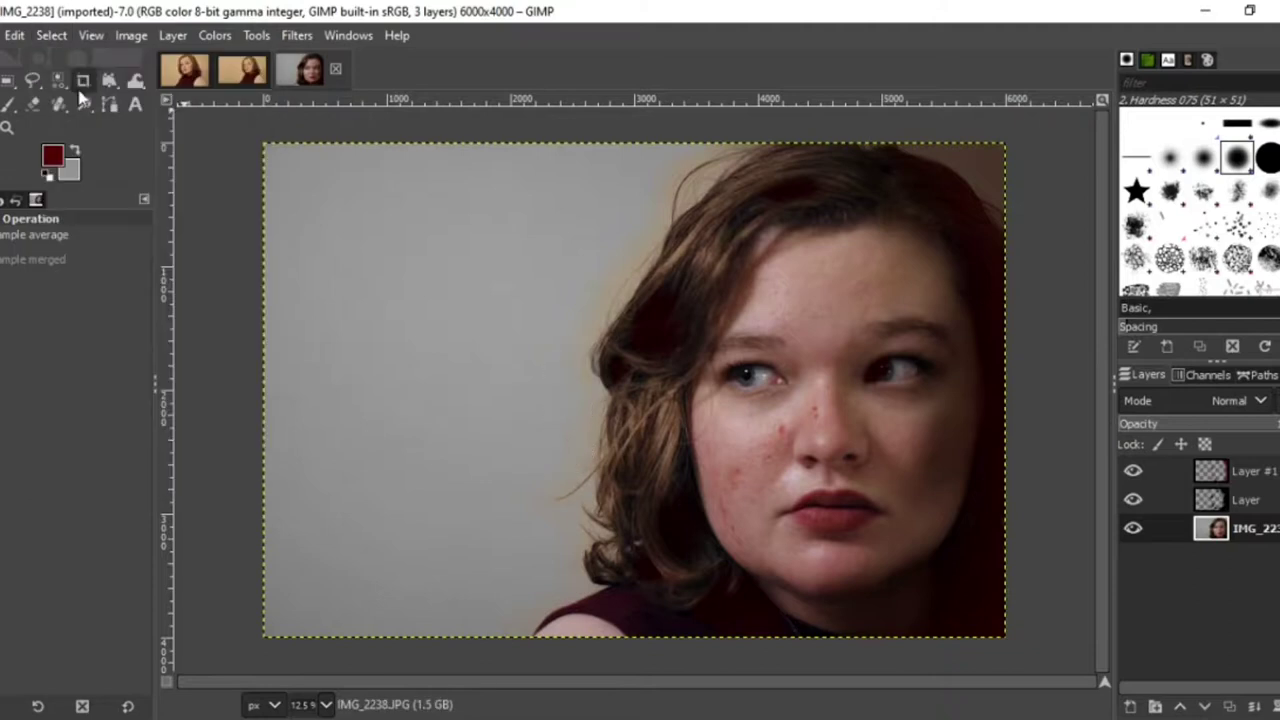
# Outline the tan wall fringe along the upper hair edge up to the photo's upper border with Free Select.
pyautogui.click(326, 705)
pyautogui.click(310, 634)
pyautogui.scroll(3, 1103, 437)
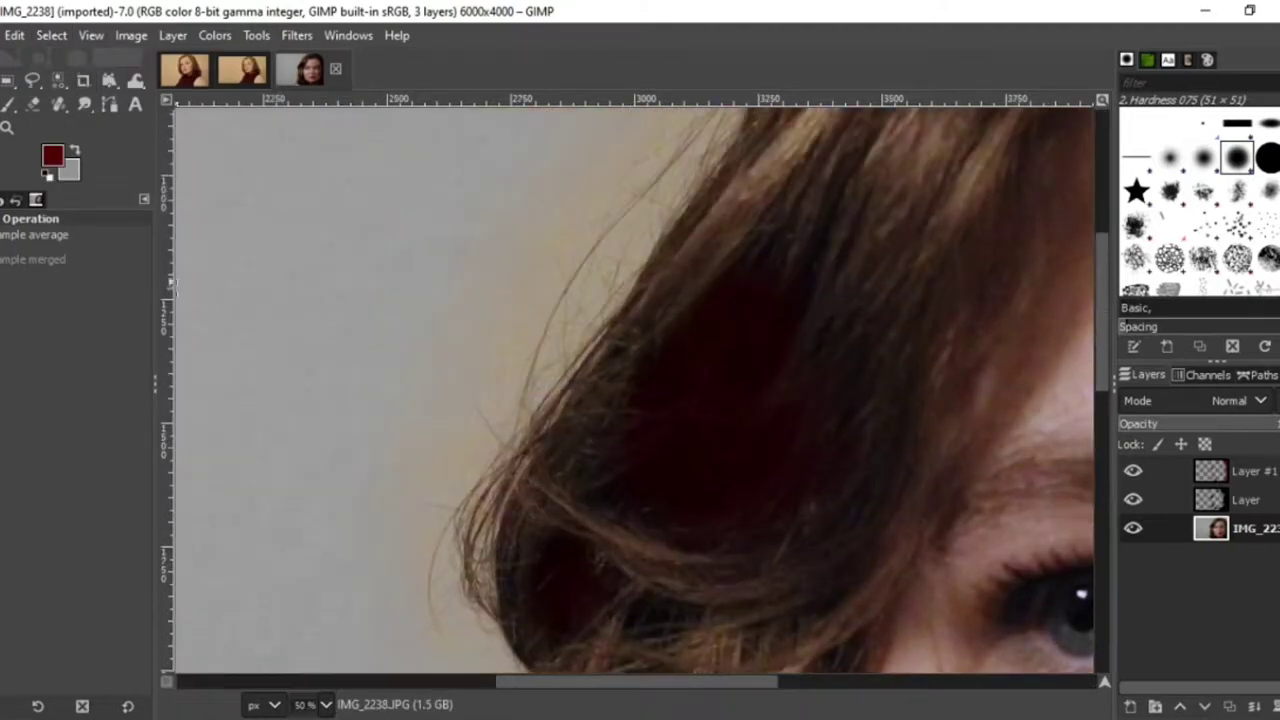
pyautogui.press('f')
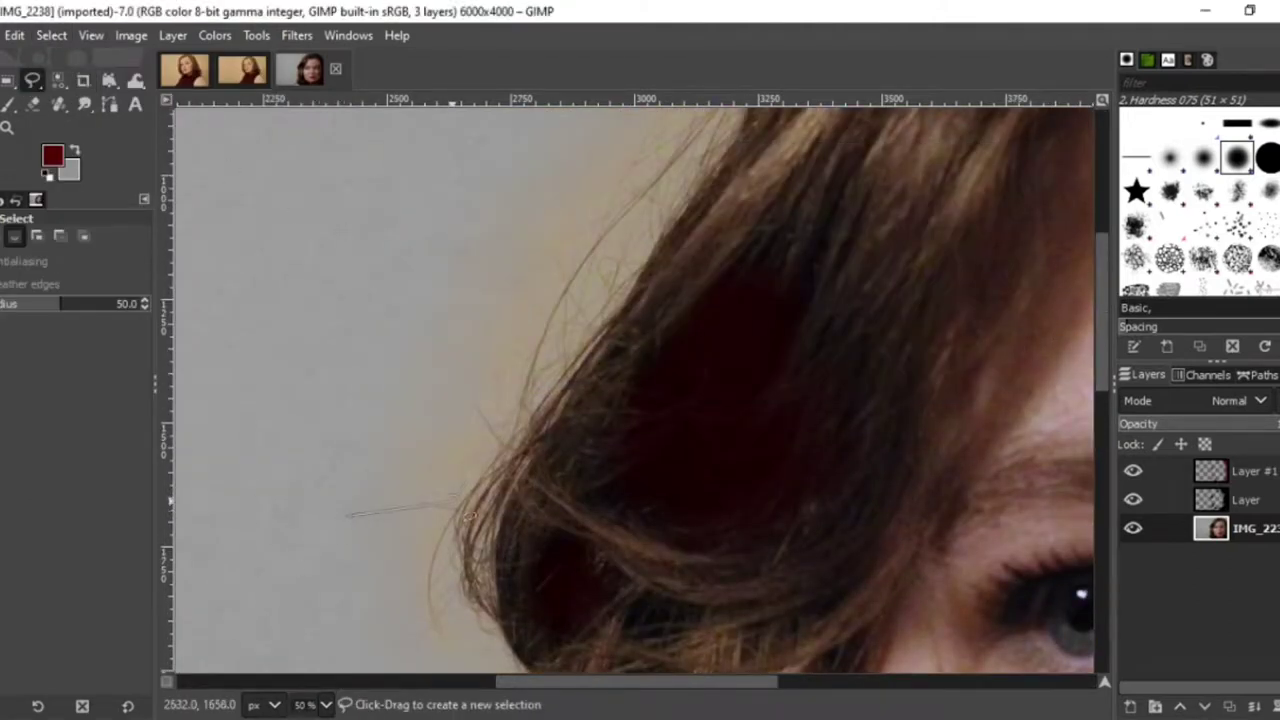
pyautogui.moveTo(470, 514)
pyautogui.mouseDown()
pyautogui.moveTo(506, 462)
pyautogui.moveTo(487, 420)
pyautogui.mouseUp()
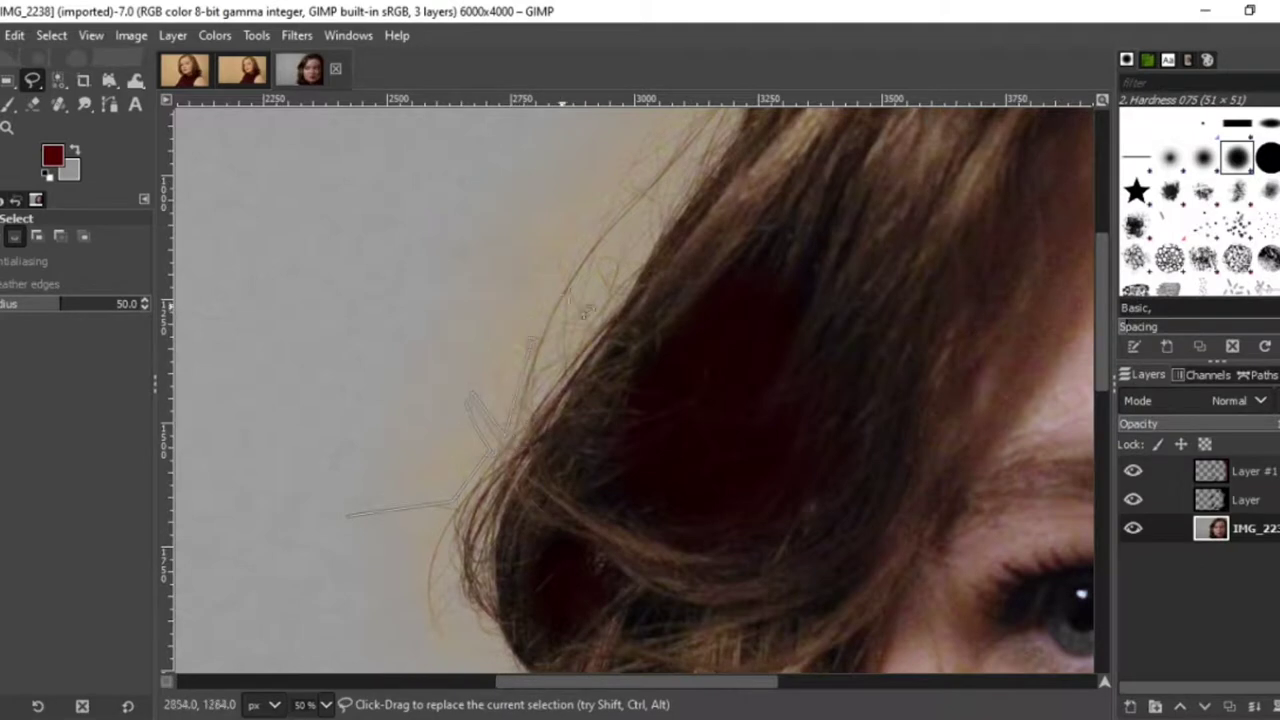
pyautogui.scroll(3, 1095, 409)
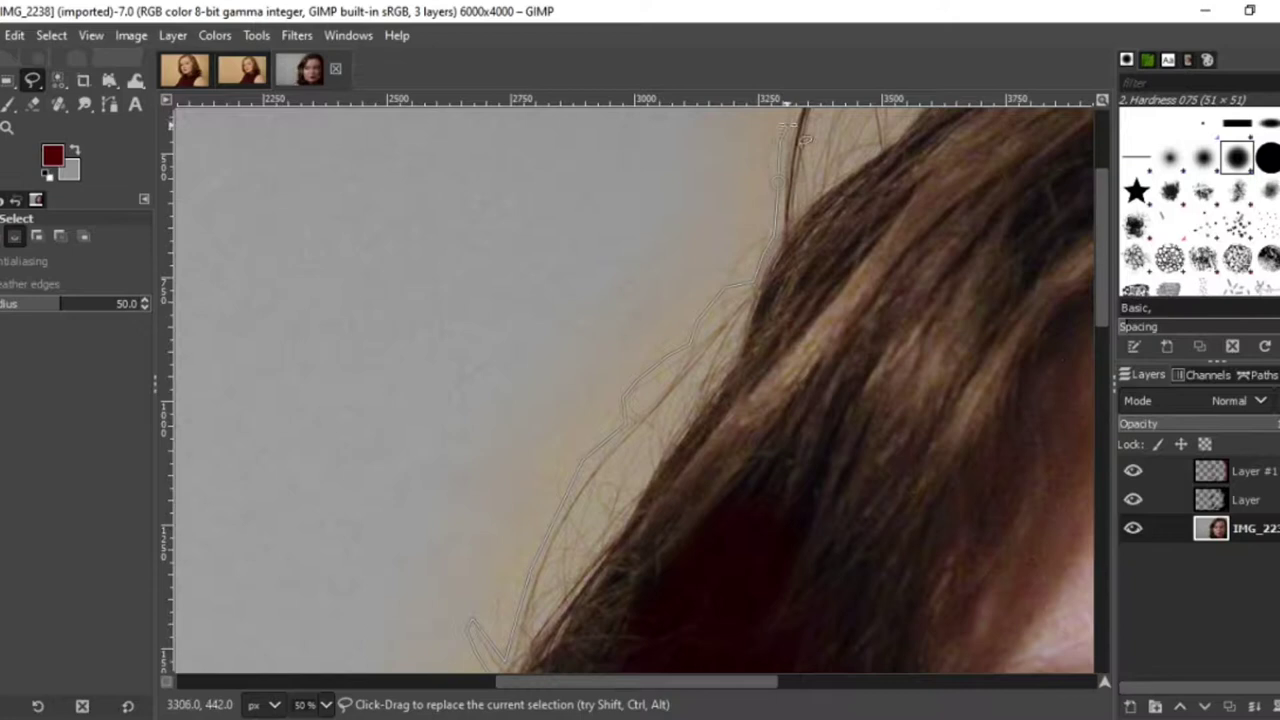
pyautogui.scroll(3, 1100, 243)
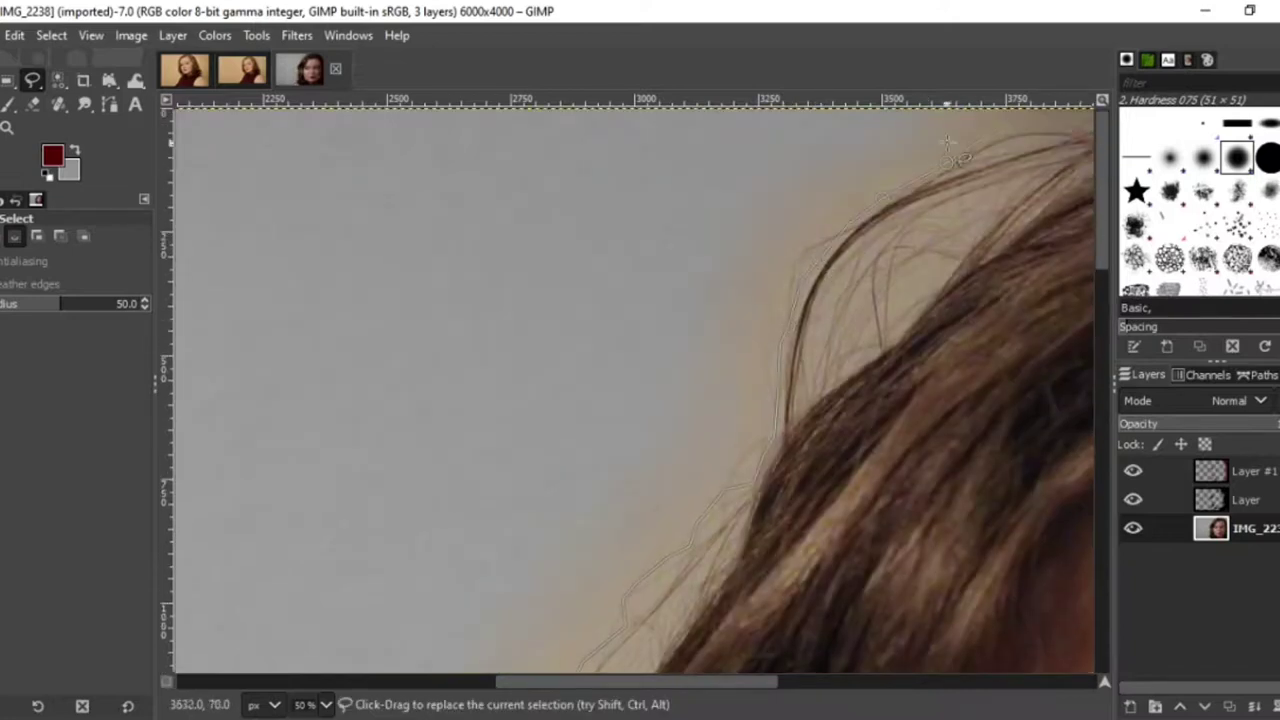
pyautogui.moveTo(615, 682); pyautogui.dragTo(704, 682)
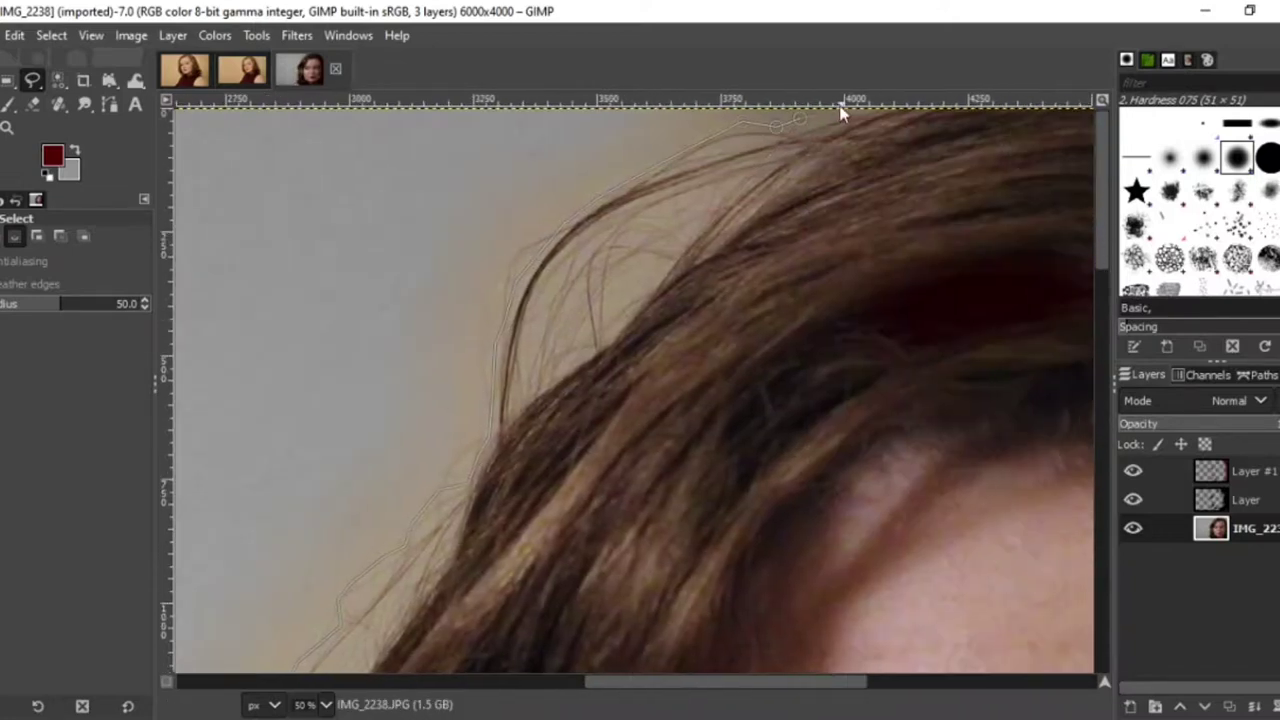
pyautogui.click(325, 704)
pyautogui.click(310, 665)
pyautogui.click(769, 124)
pyautogui.click(591, 129)
pyautogui.click(565, 350)
# Reduce the saturation of the selected upper wall fringe to a scale of 0.686 and clear the selection.
pyautogui.click(215, 36)
pyautogui.click(340, 200)
pyautogui.click(783, 265)
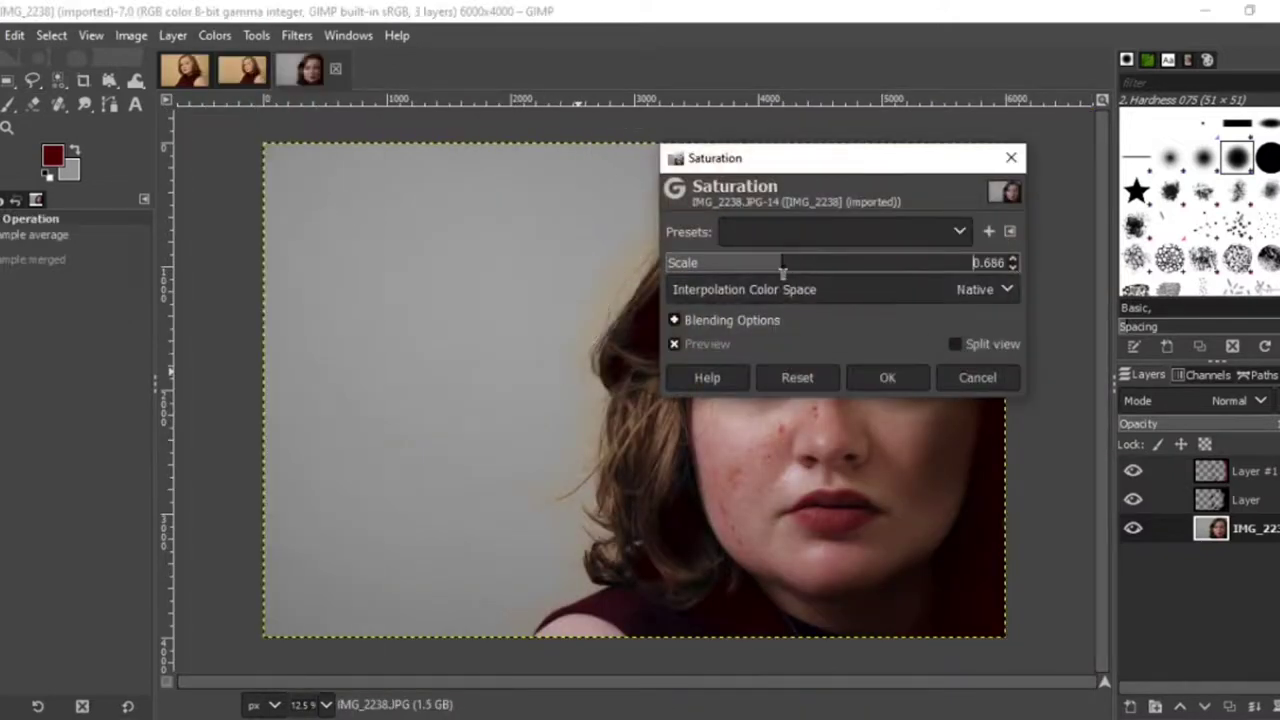
pyautogui.click(887, 377)
pyautogui.click(51, 35)
pyautogui.click(92, 104)
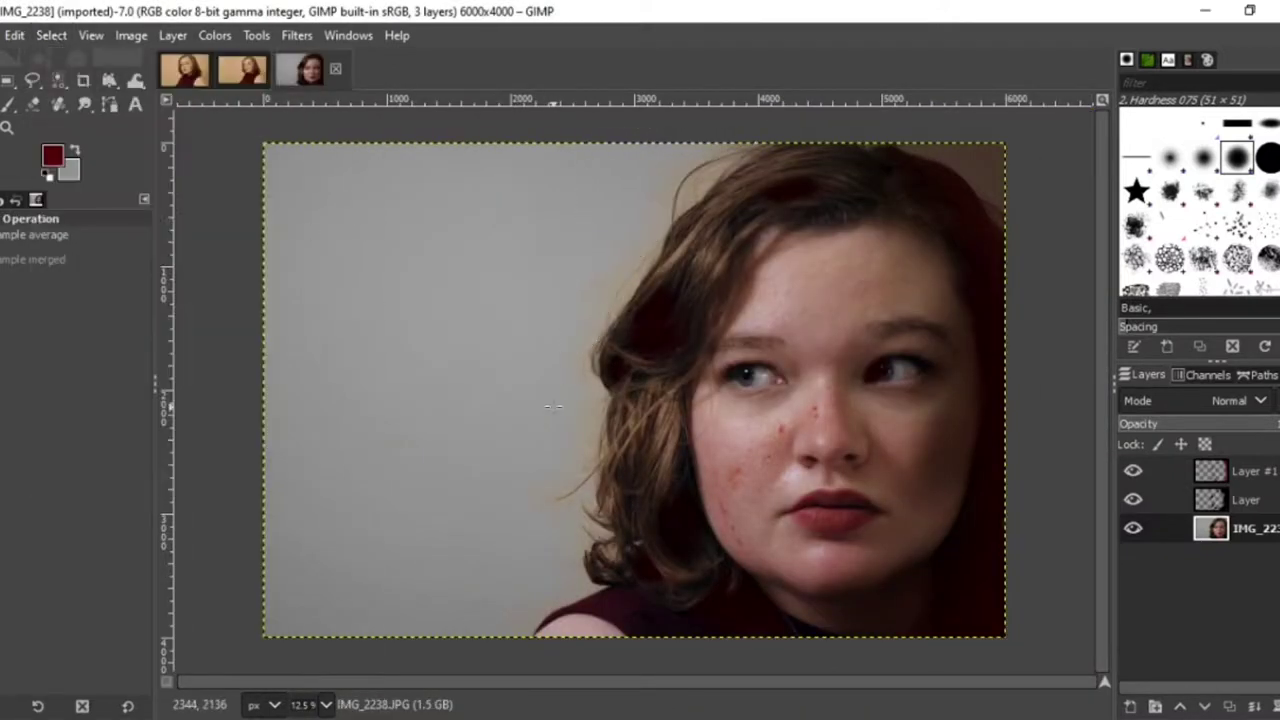
# Select the narrow wall gap between the loose strand and the upper hair edge with Free Select at 50% zoom.
pyautogui.click(32, 80)
pyautogui.click(325, 704)
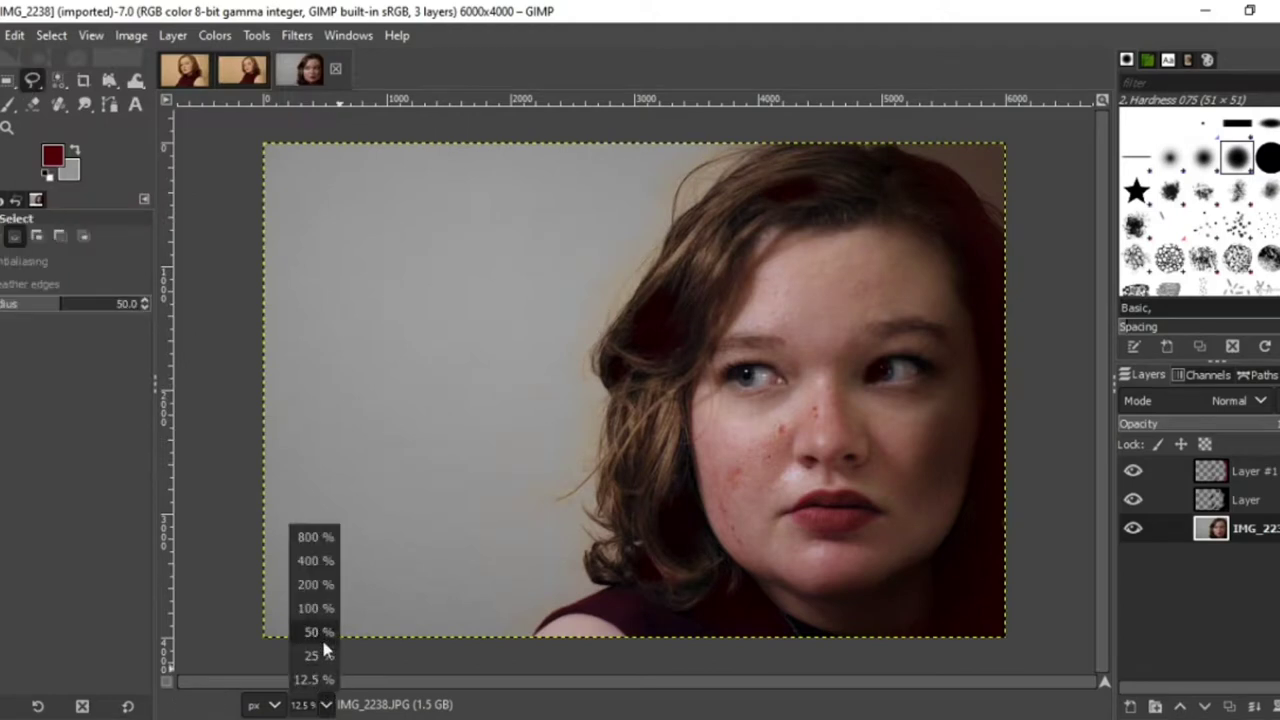
pyautogui.click(310, 620)
pyautogui.scroll(10, 677, 337)
pyautogui.moveTo(613, 368); pyautogui.dragTo(541, 506)
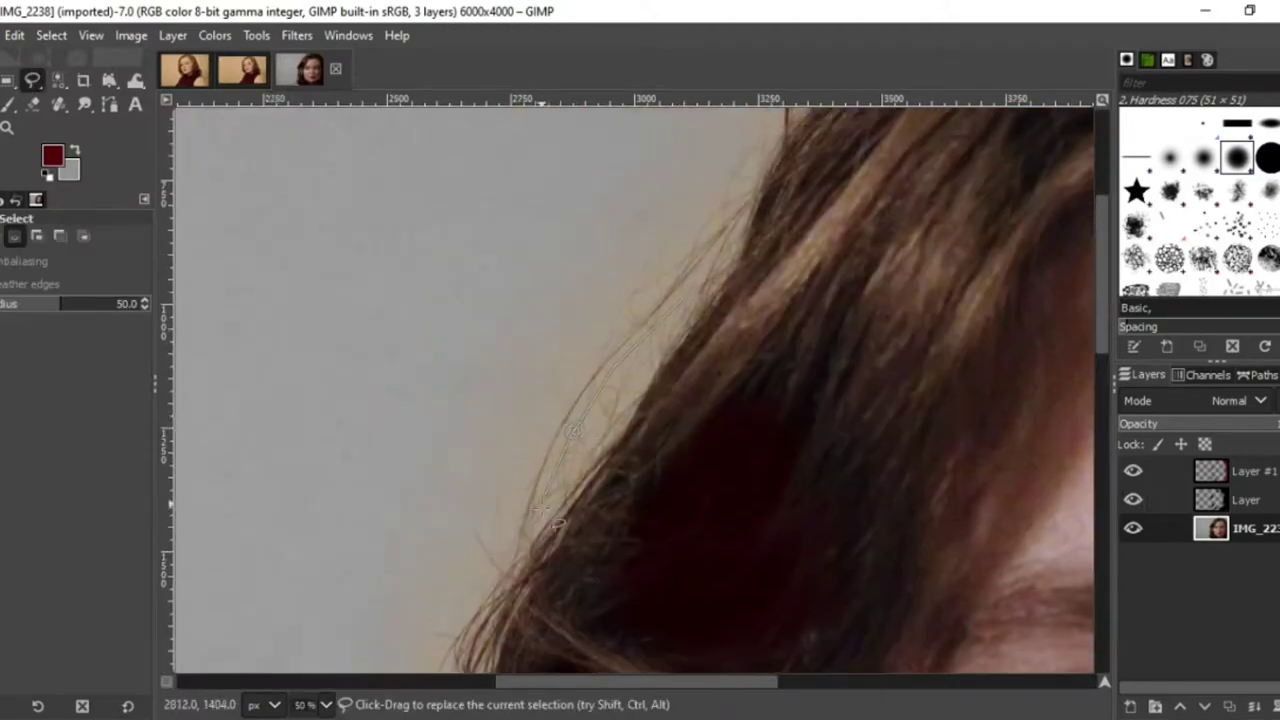
pyautogui.moveTo(691, 317); pyautogui.dragTo(689, 299)
# Desaturate the selected gap between the loose strand and the hair with the Saturation adjustment.
pyautogui.click(215, 35)
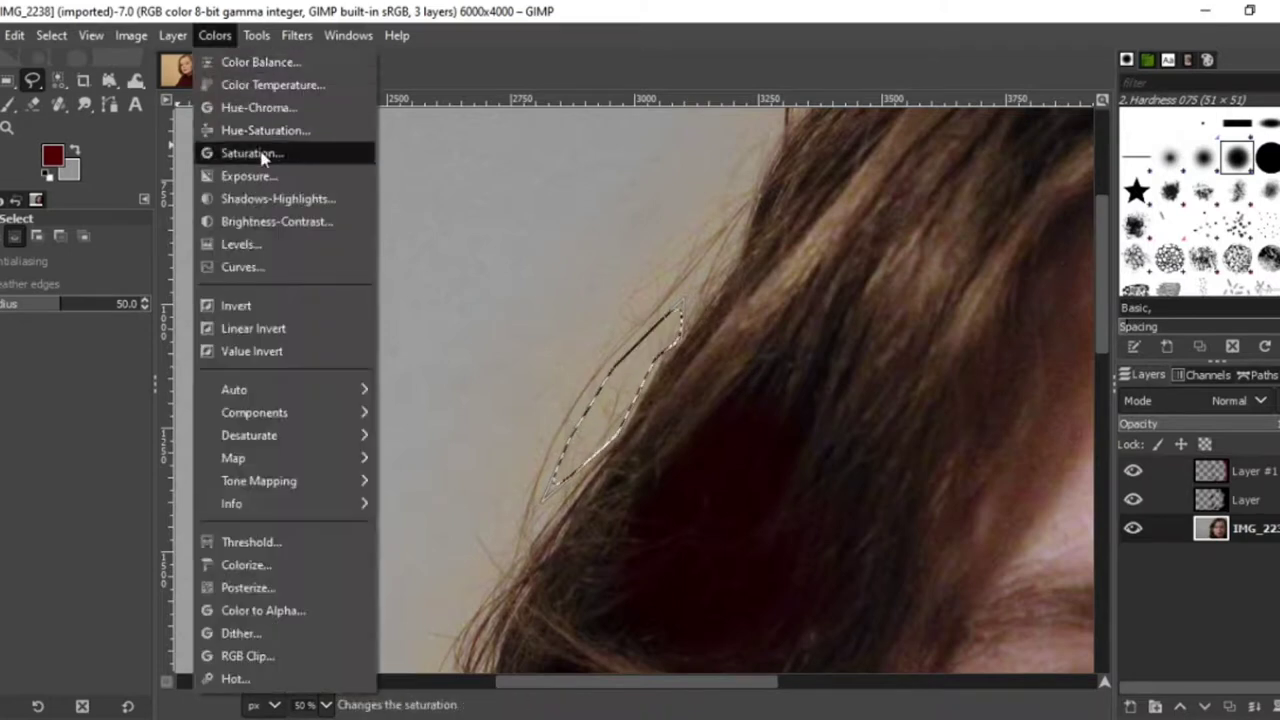
pyautogui.click(264, 154)
pyautogui.click(783, 264)
pyautogui.click(888, 378)
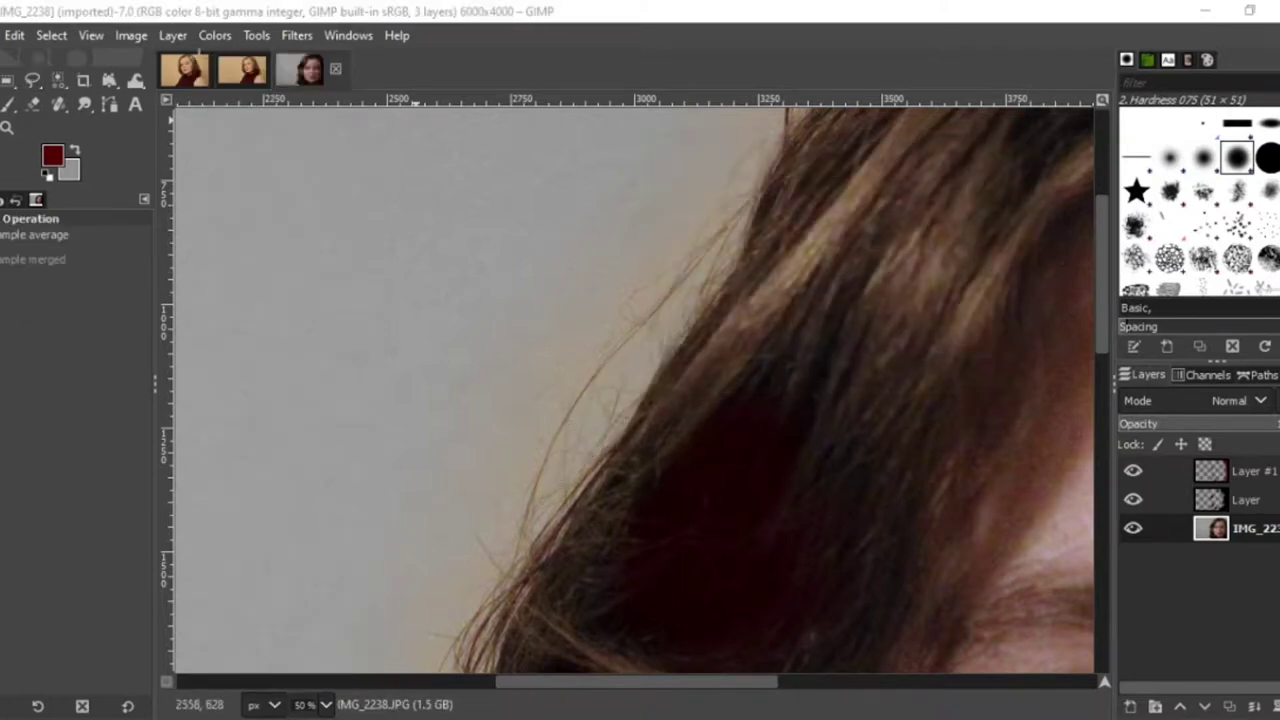
# Select the wall gap beneath the looping strand at the hair's upper edge, reduce its saturation to a scale of 0.715 and clear the selection.
pyautogui.moveTo(1104, 349); pyautogui.dragTo(1105, 266)
pyautogui.moveTo(567, 682); pyautogui.dragTo(625, 681)
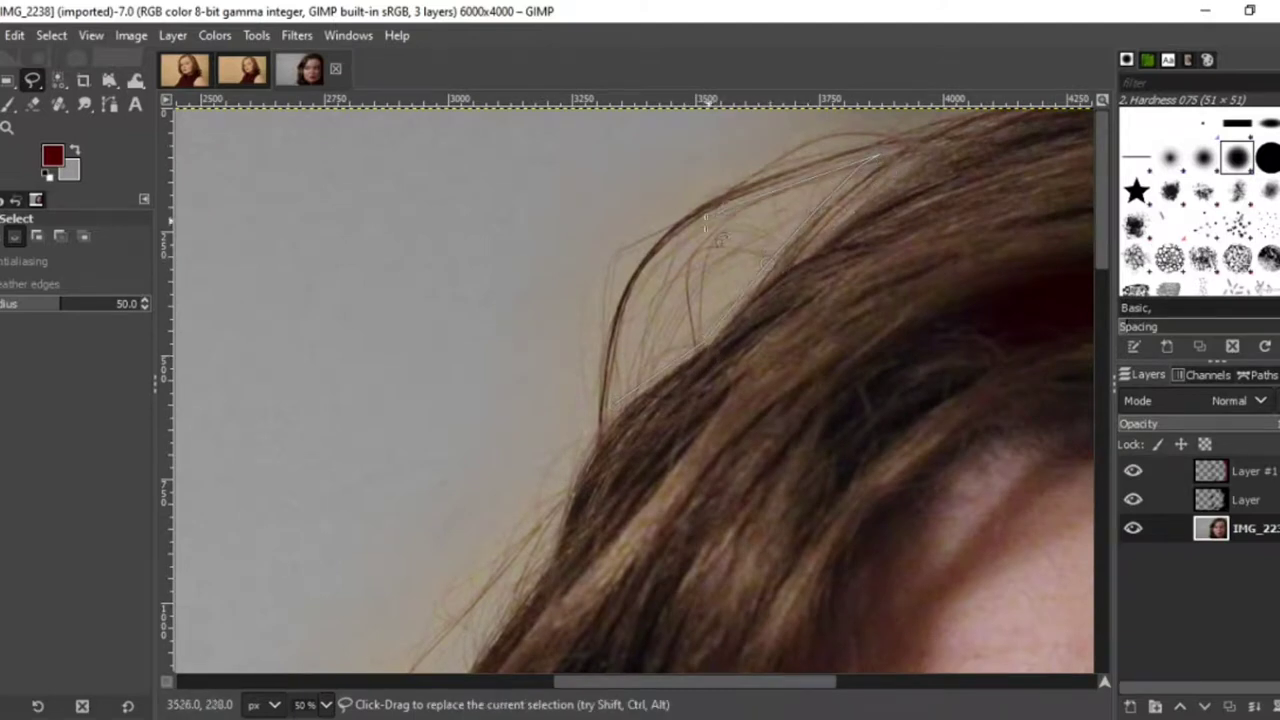
pyautogui.click(173, 35)
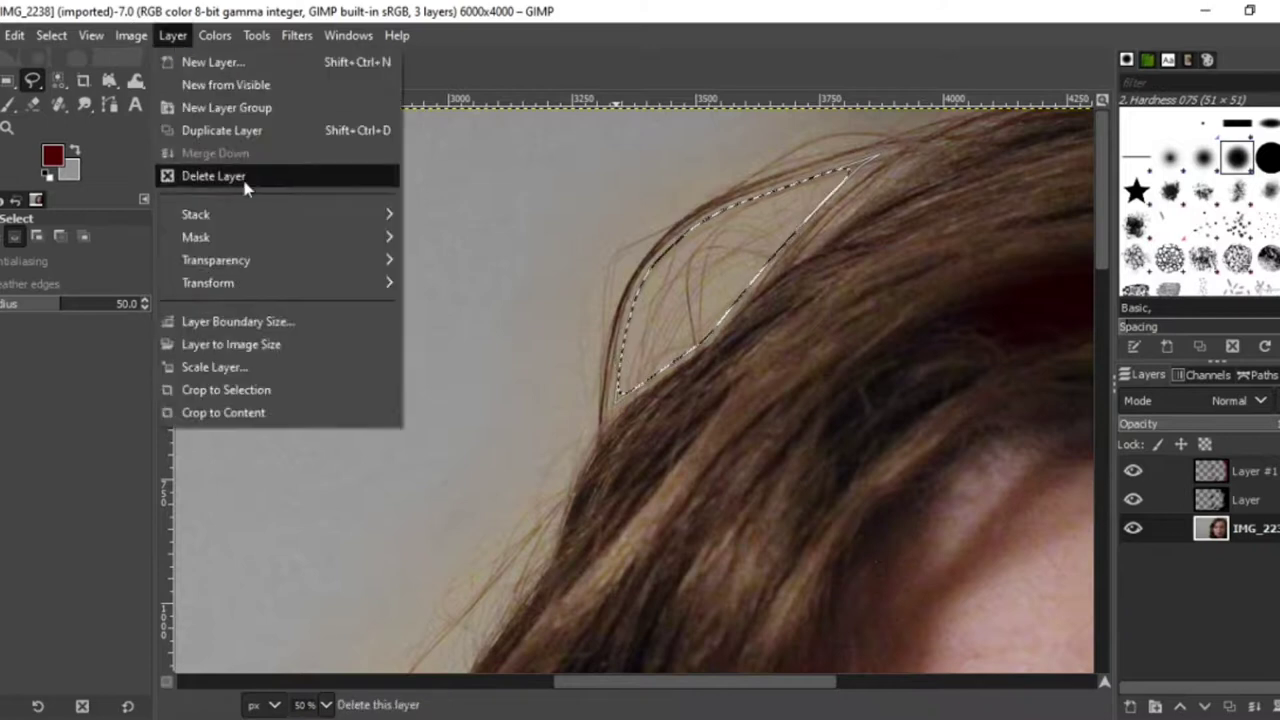
pyautogui.click(277, 153)
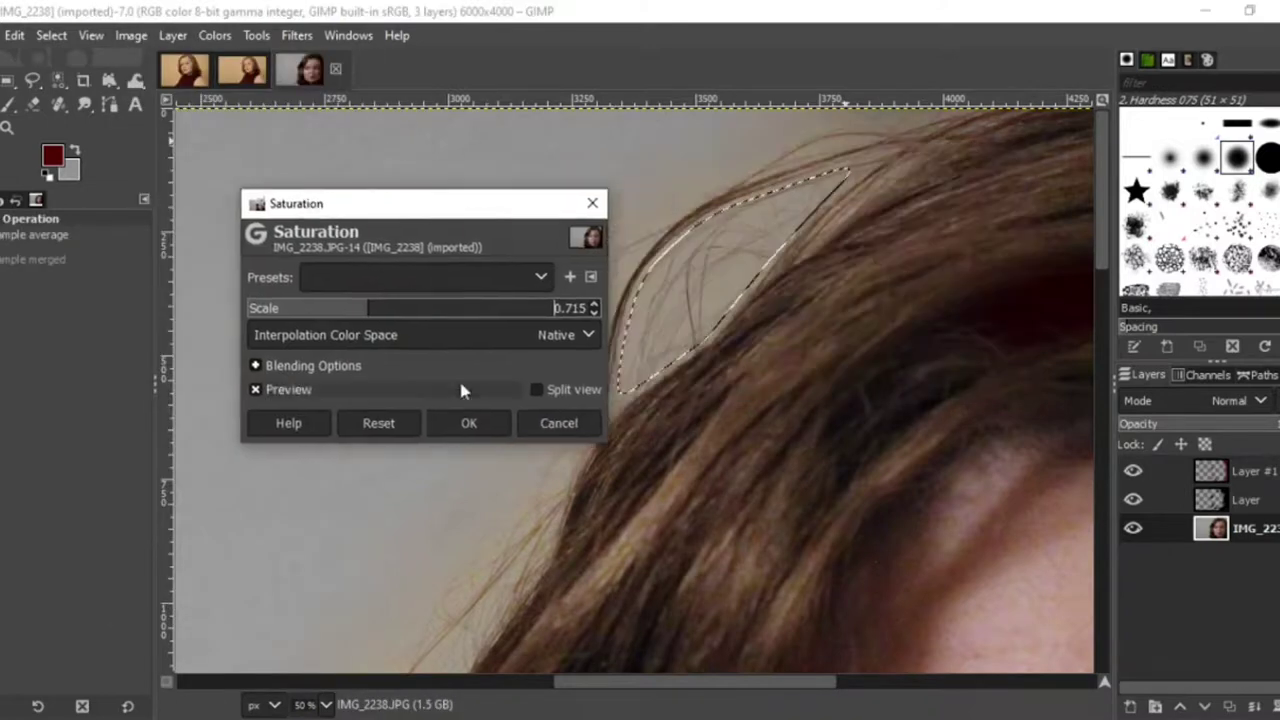
pyautogui.click(466, 420)
pyautogui.hscroll(5, 1103, 371)
pyautogui.click(55, 36)
pyautogui.click(66, 81)
pyautogui.click(326, 704)
pyautogui.click(318, 679)
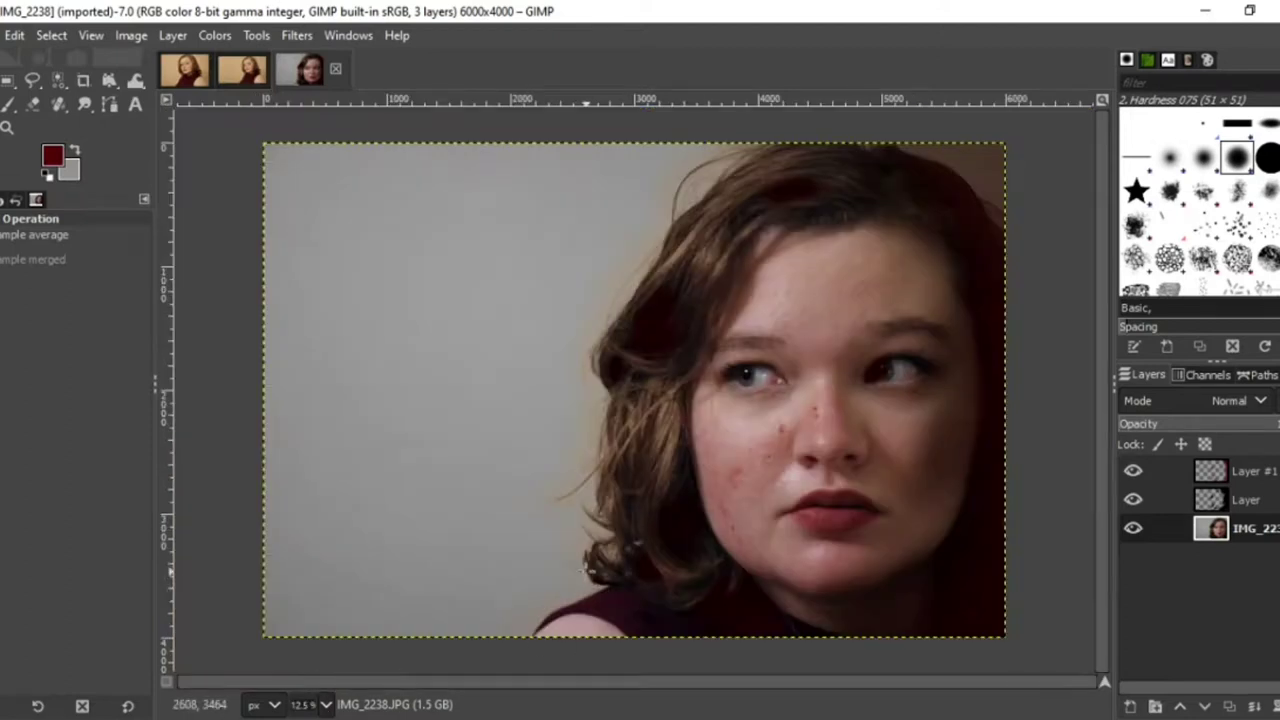
# Hide Layer #1 and export the portrait as IMG_2238(1).JPG in the Final Girl folder.
pyautogui.click(1135, 472)
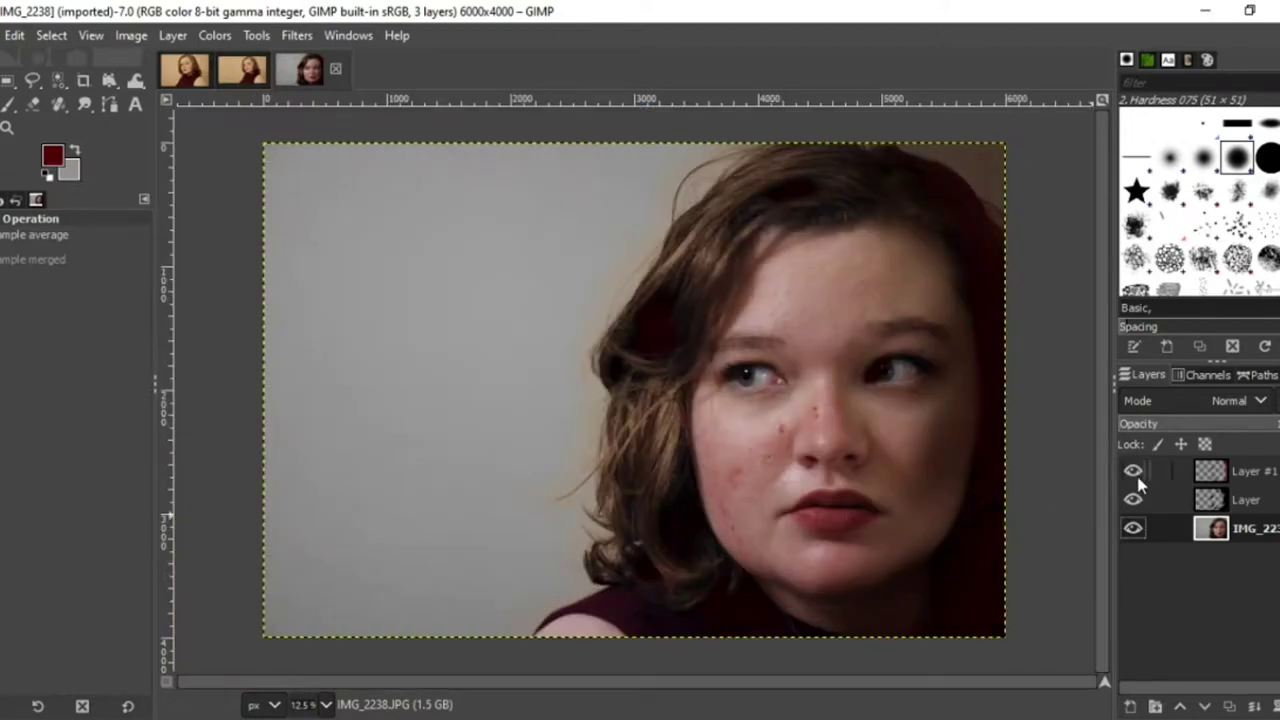
pyautogui.click(5, 35)
pyautogui.click(57, 343)
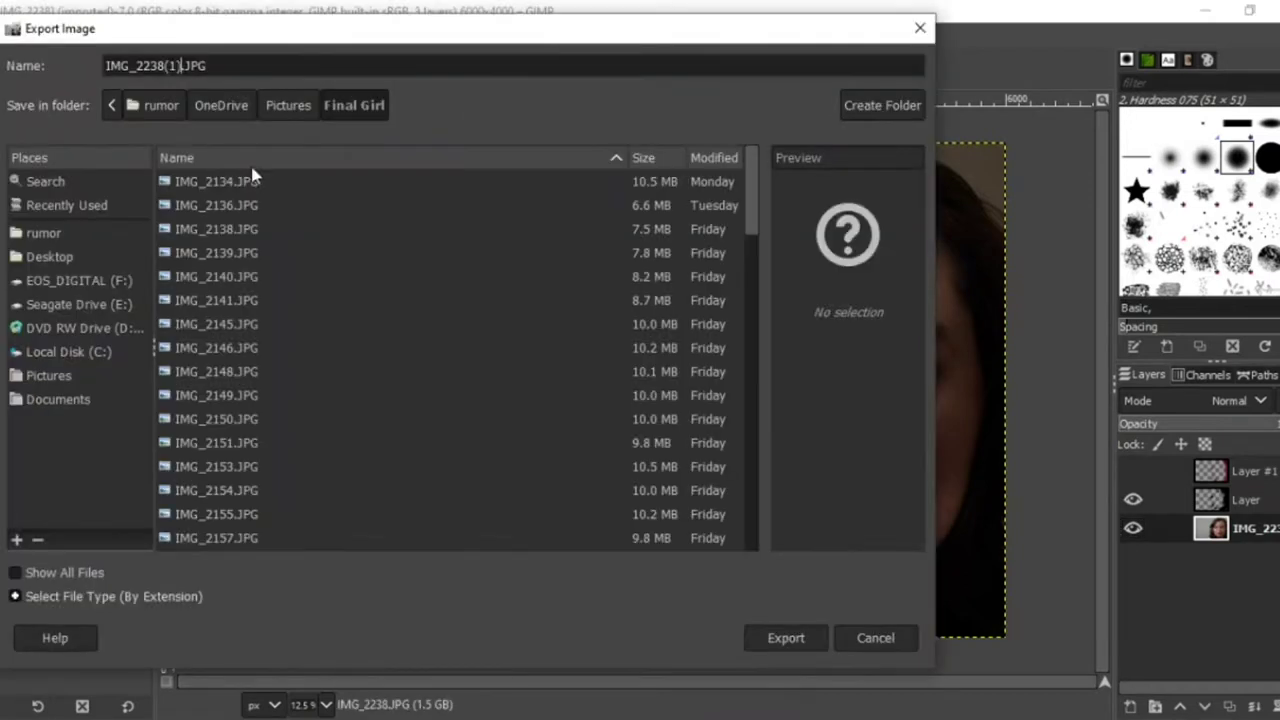
pyautogui.click(786, 638)
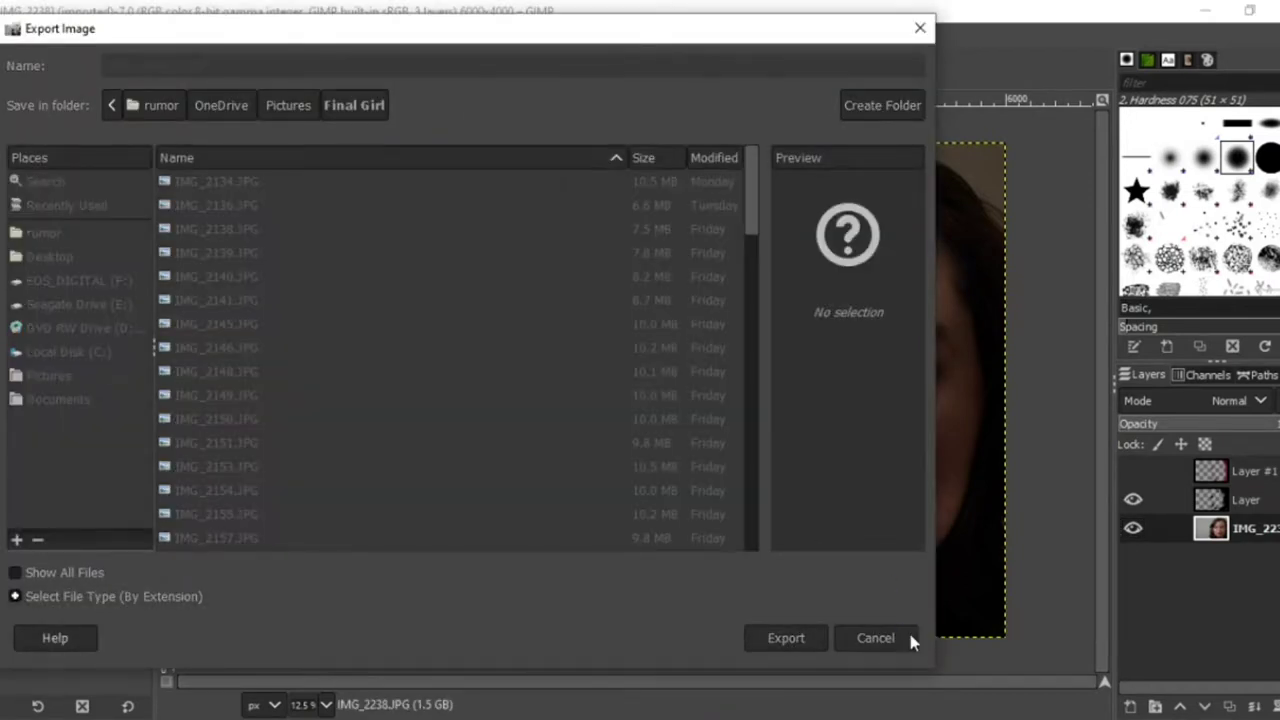
pyautogui.click(645, 607)
# Show Layer #1 again and export the portrait as IMG_2238(2).JPG in the Final Girl folder.
pyautogui.click(1137, 472)
pyautogui.click(3, 37)
pyautogui.click(50, 345)
pyautogui.click(177, 66)
pyautogui.press('BackSpace')
pyautogui.write('2238(2).JPG')
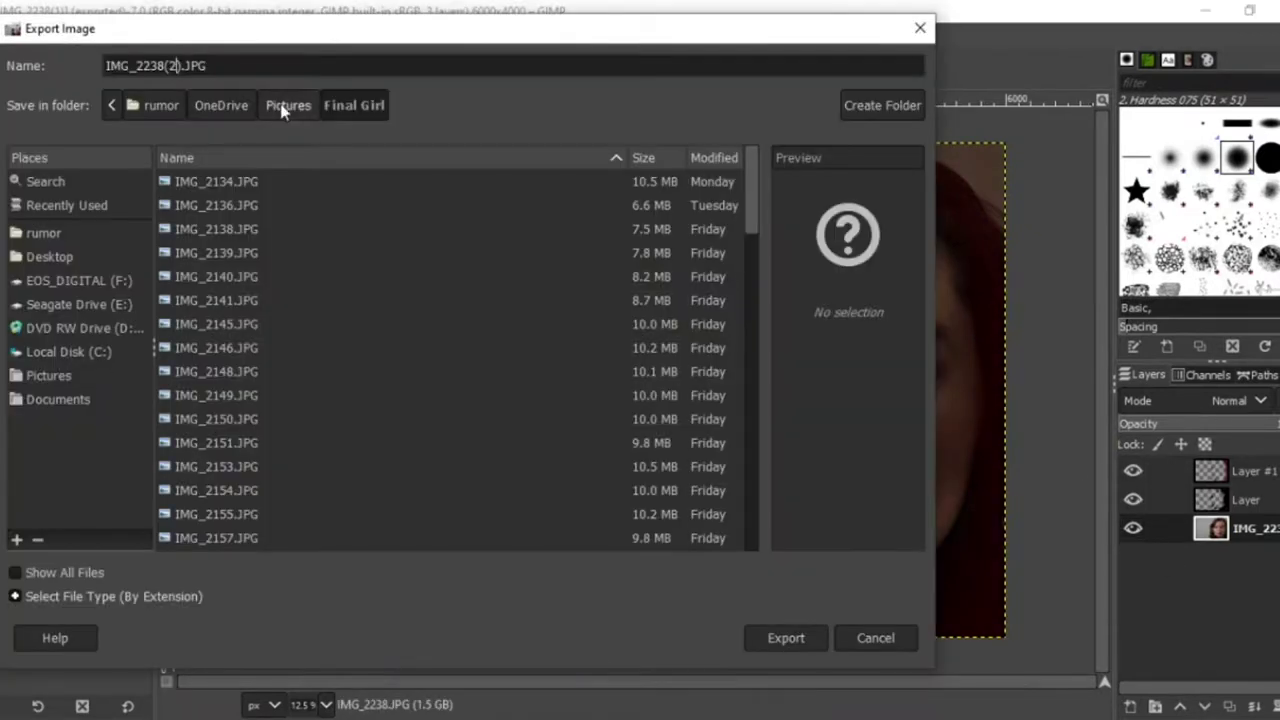
pyautogui.press('Return')
pyautogui.press('Return')
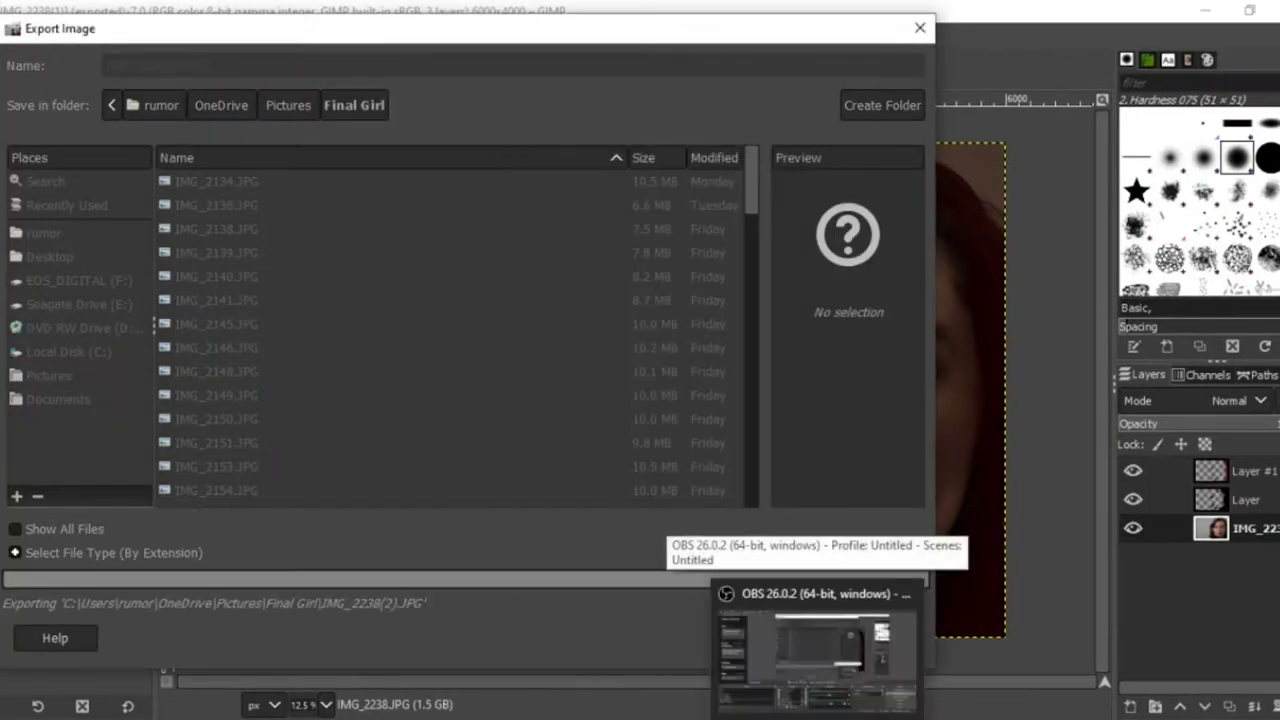
# Open IMG_2250.JPG from the Final Girl folder as the next image to edit.
pyautogui.click(17, 34)
pyautogui.click(34, 106)
pyautogui.scroll(-1, 232, 293)
pyautogui.click(262, 409)
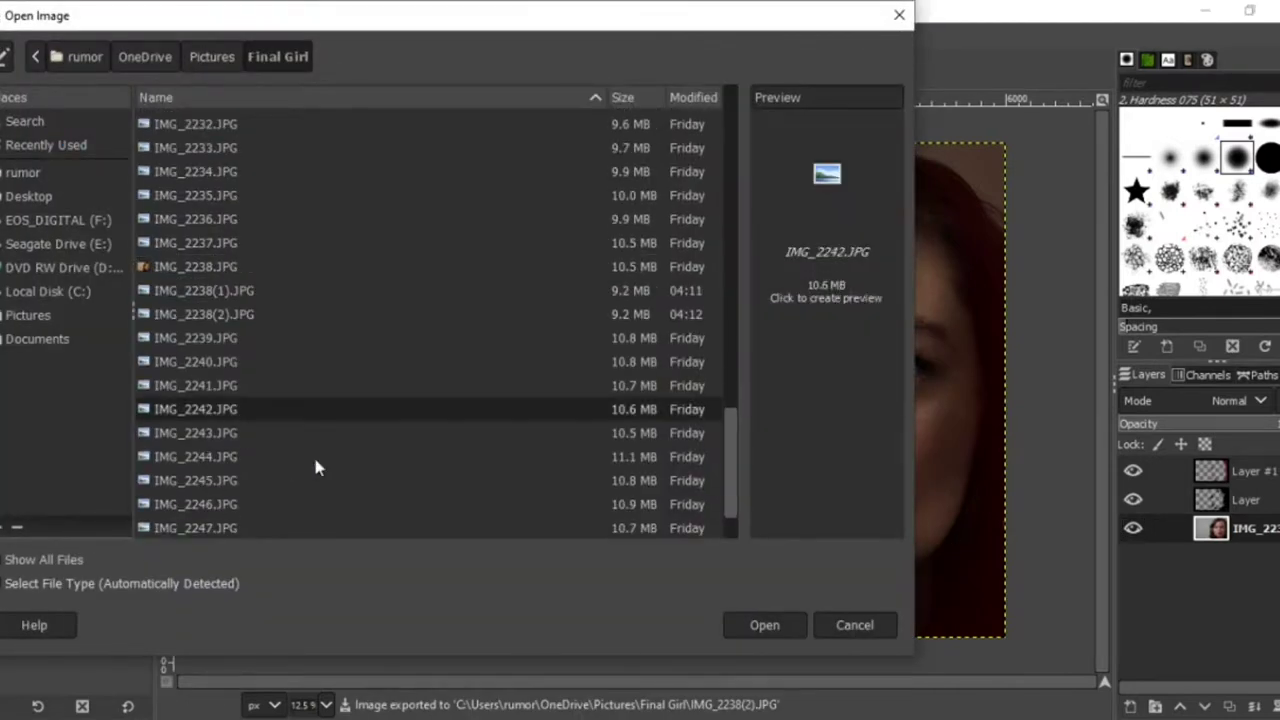
pyautogui.click(827, 178)
pyautogui.moveTo(729, 446); pyautogui.dragTo(728, 271)
pyautogui.click(209, 260)
pyautogui.scroll(-10, 229, 500)
pyautogui.click(229, 526)
pyautogui.click(764, 625)
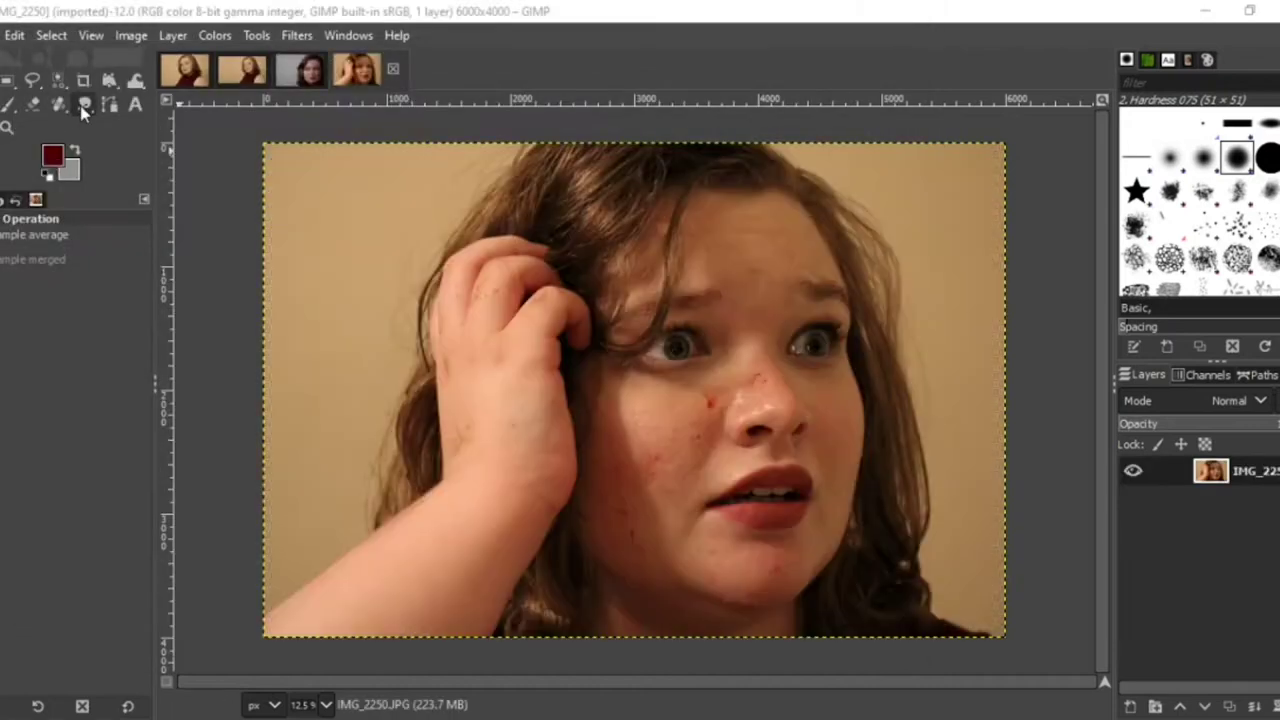
# Heal the small spots along the lower chin edge from clean skin at brush size 60, and set the brush size to 308.
pyautogui.press('h')
pyautogui.click(325, 704)
pyautogui.click(320, 632)
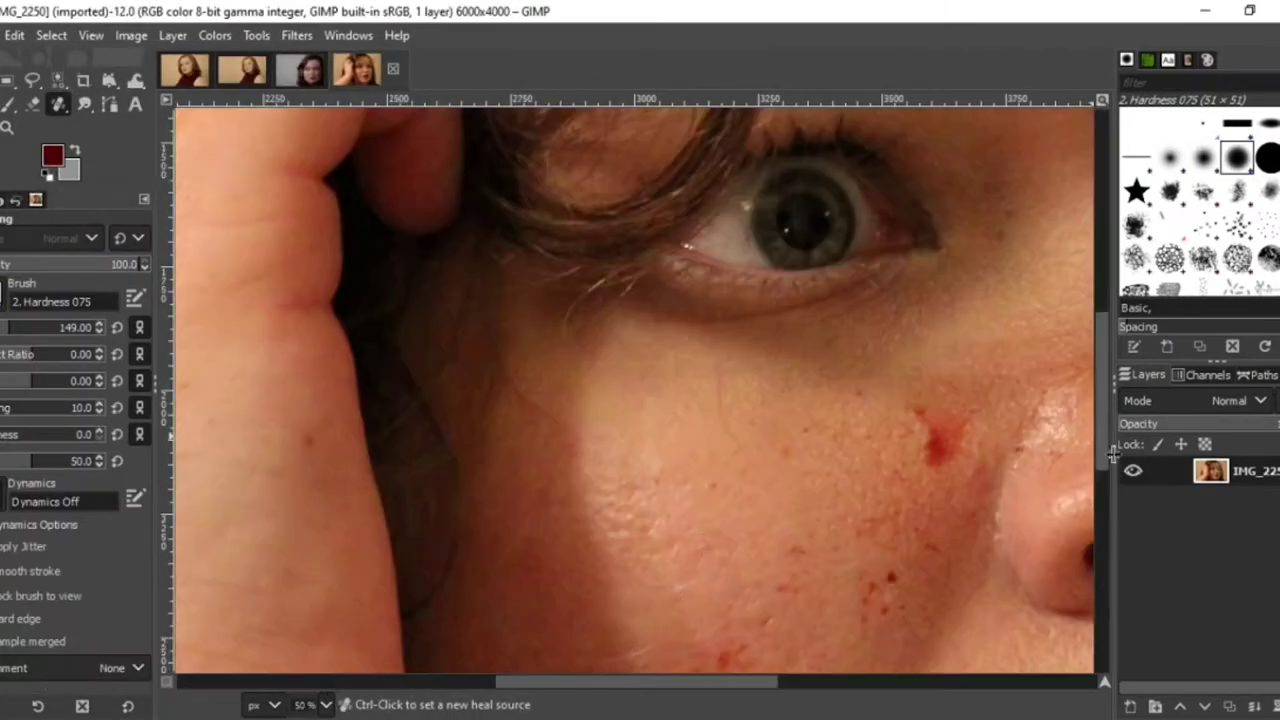
pyautogui.scroll(-10, 739, 592)
pyautogui.keyDown('ctrl'); pyautogui.click(783, 390); pyautogui.keyUp('ctrl')
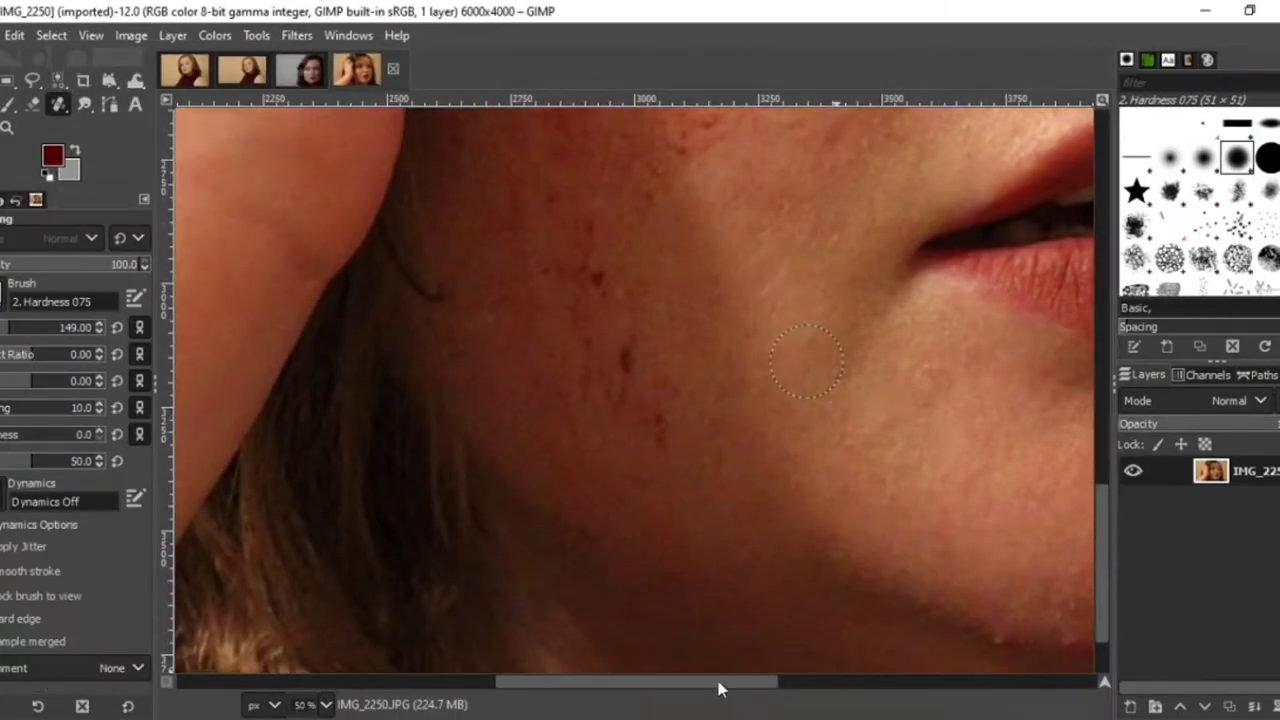
pyautogui.moveTo(751, 677); pyautogui.dragTo(863, 675)
pyautogui.click(808, 641)
pyautogui.click(770, 647)
pyautogui.click(2, 327)
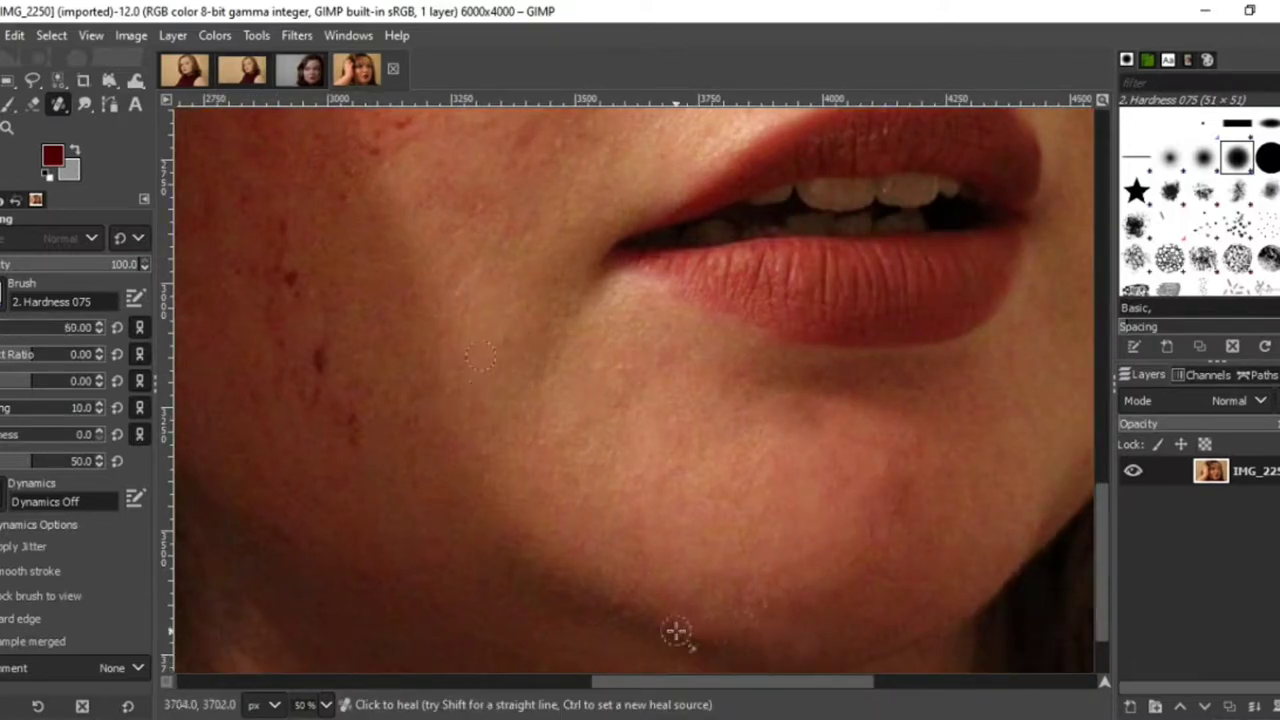
pyautogui.moveTo(766, 686); pyautogui.dragTo(838, 686)
pyautogui.click(31, 328)
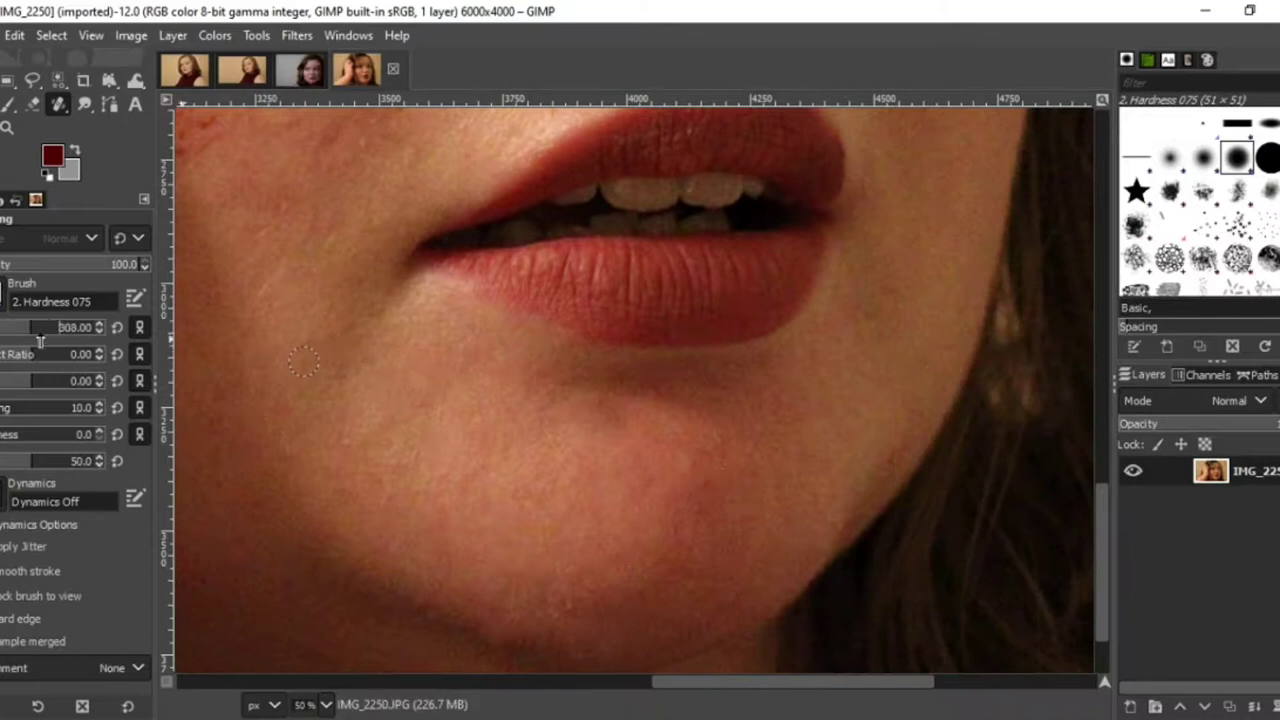
# Cool the photo with Color Temperature by setting the intended temperature to 5758.6.
pyautogui.click(325, 705)
pyautogui.click(314, 681)
pyautogui.click(214, 35)
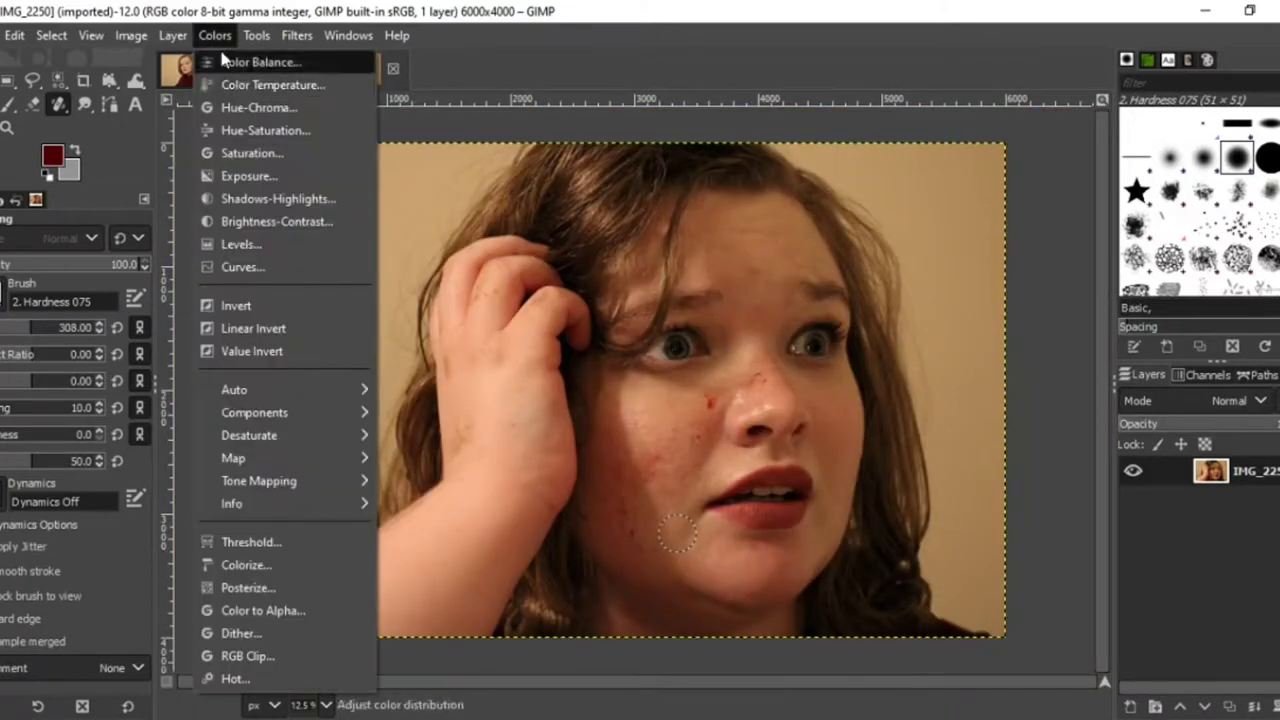
pyautogui.click(272, 83)
pyautogui.moveTo(380, 340); pyautogui.dragTo(410, 340)
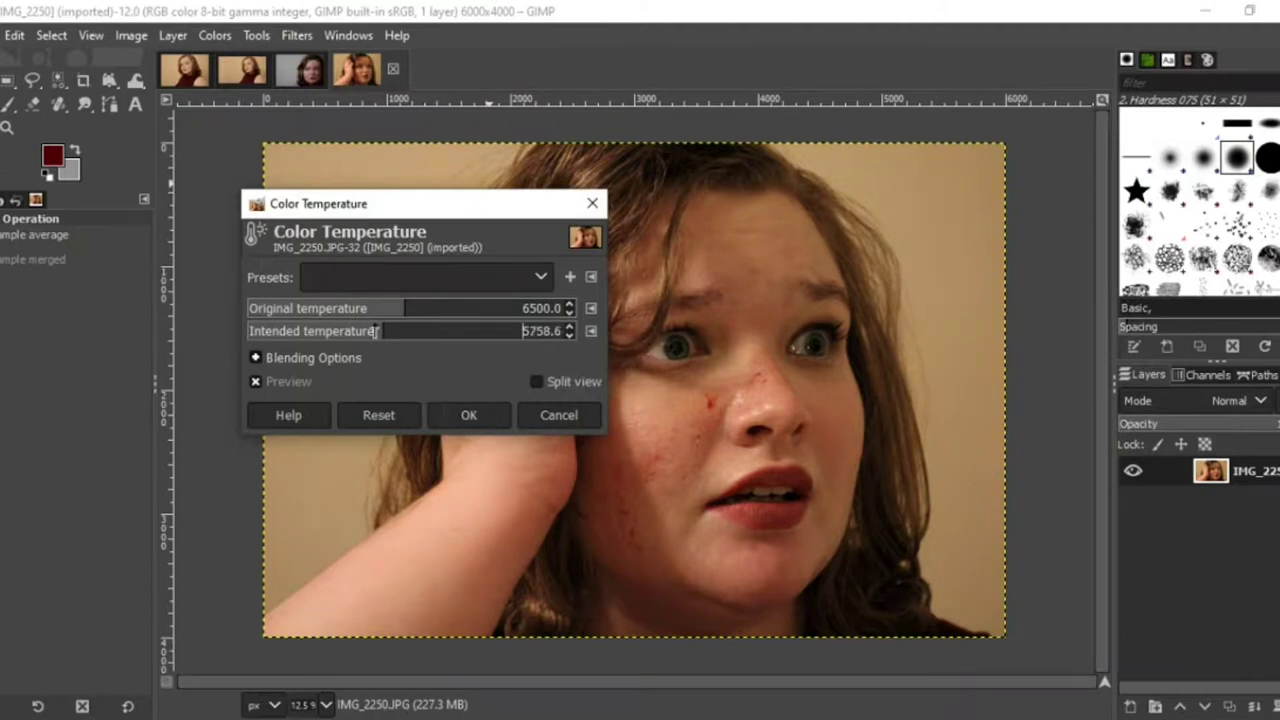
pyautogui.click(469, 414)
# Add a new transparent layer above the IMG_2250.JPG photo.
pyautogui.click(172, 35)
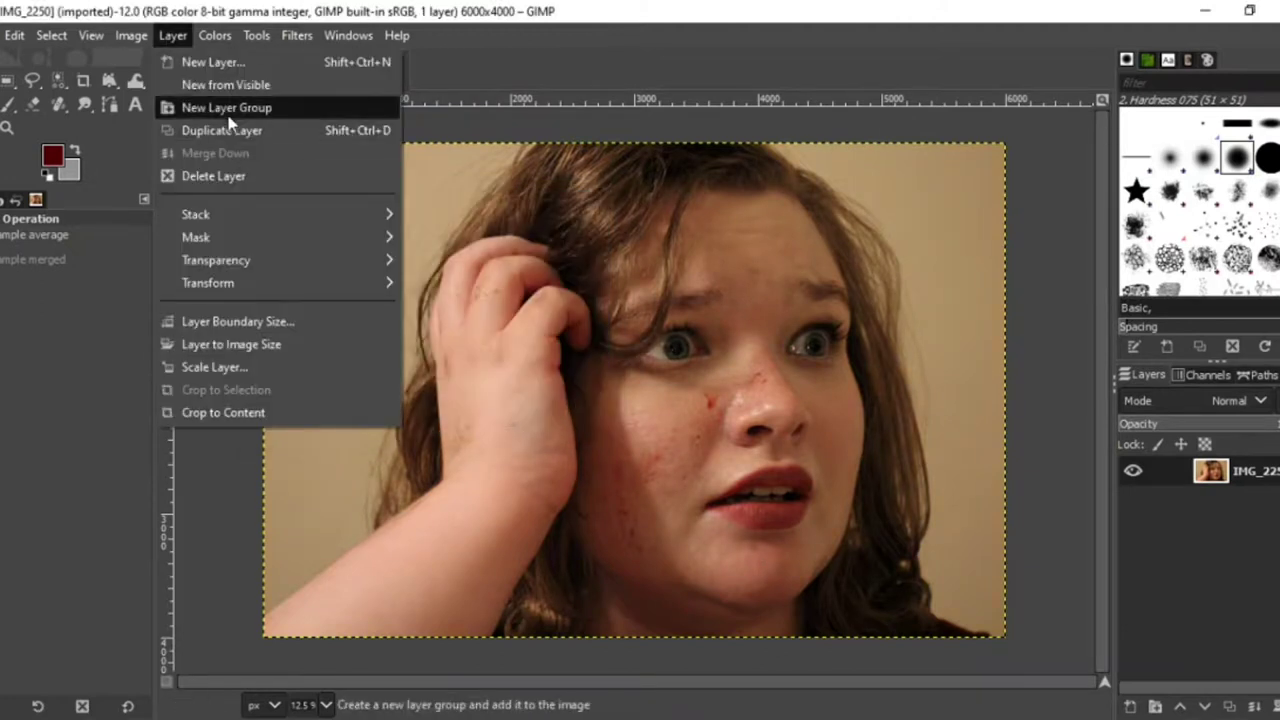
pyautogui.click(222, 62)
pyautogui.click(760, 615)
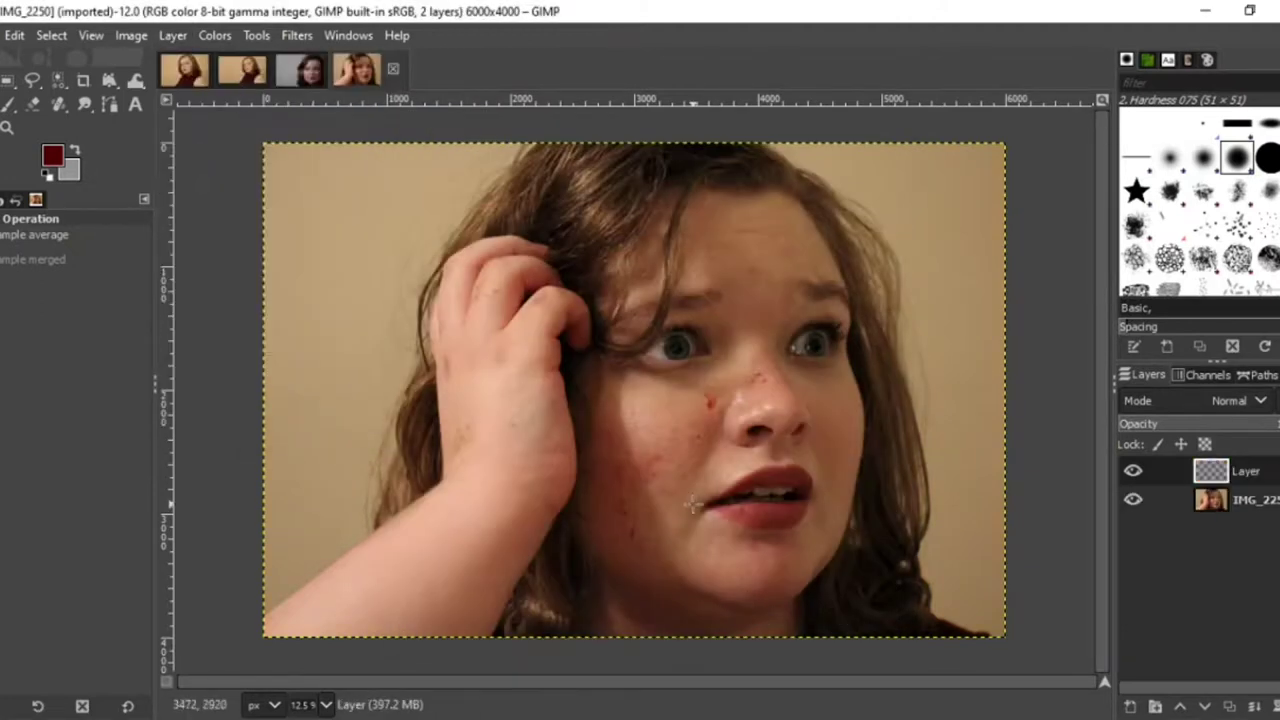
# Darken the cuts under the eye and on the nose bridge with dark red Paintbrush dabs at size 27.
pyautogui.click(10, 104)
pyautogui.click(325, 704)
pyautogui.click(314, 610)
pyautogui.click(2, 326)
pyautogui.click(601, 515)
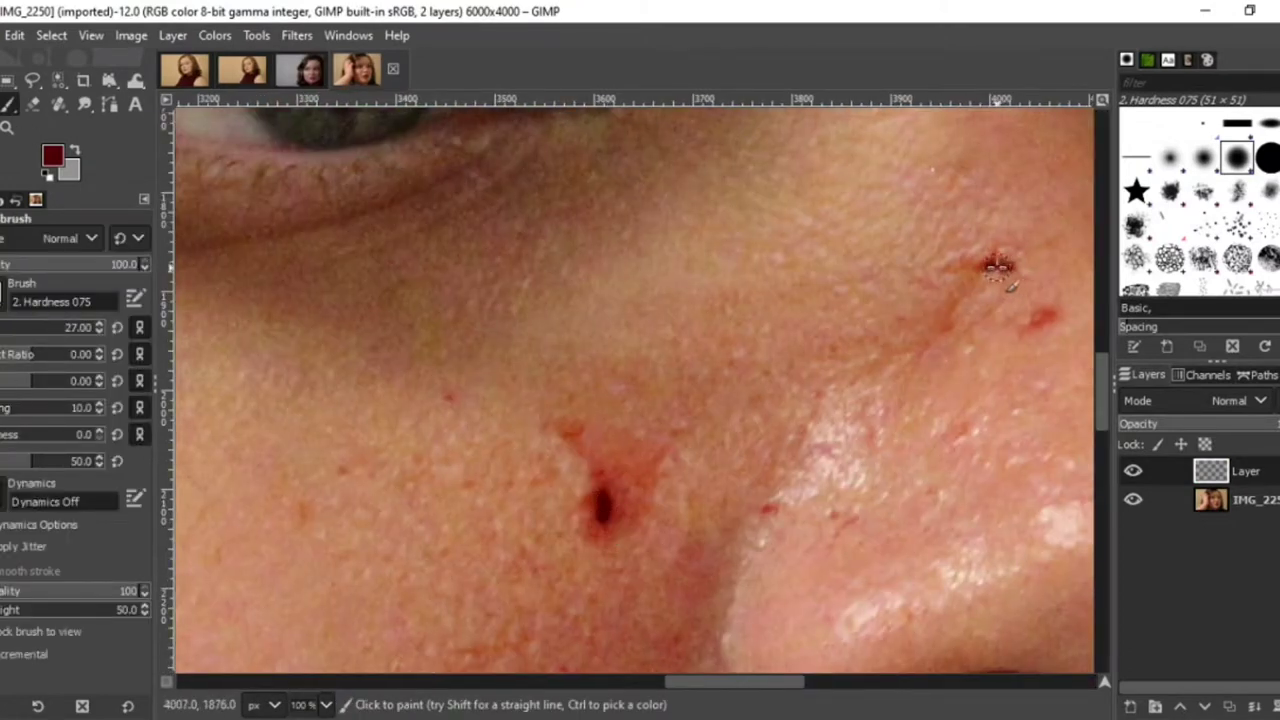
# Paint dark red over the blood spots and the scratch on the lit part of the cheek.
pyautogui.scroll(-5, 668, 632)
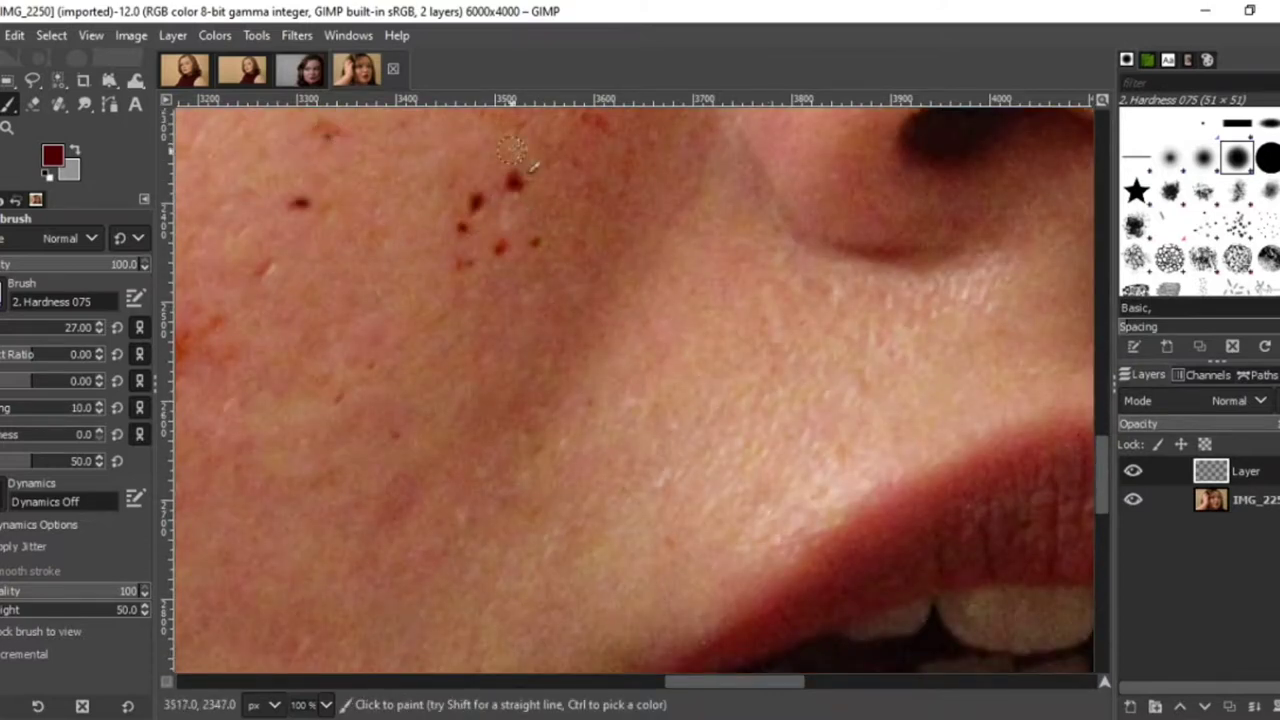
pyautogui.hscroll(-5, 171, 343)
pyautogui.moveTo(490, 345)
pyautogui.mouseDown()
pyautogui.moveTo(526, 328)
pyautogui.moveTo(540, 355)
pyautogui.mouseUp()
pyautogui.click(470, 474)
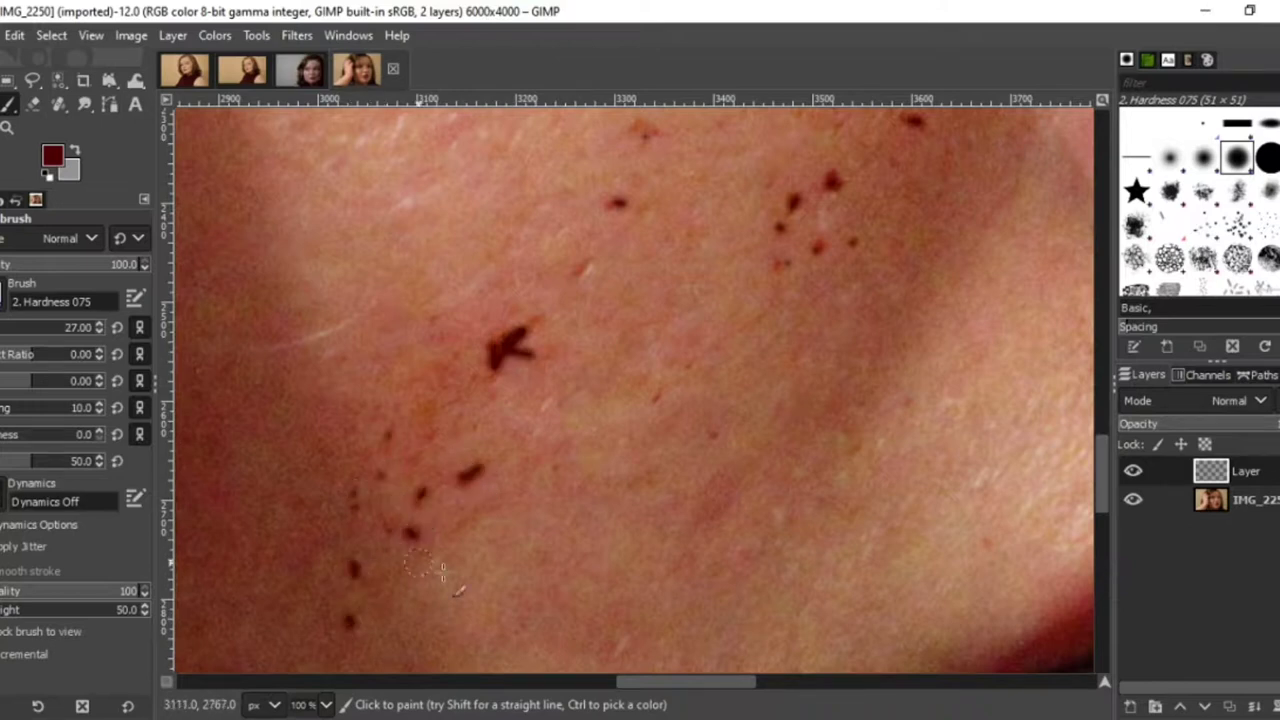
# Dab dark red blood specks of varying size across the shadowed cheek and jaw beside the hand.
pyautogui.moveTo(713, 682); pyautogui.dragTo(618, 698)
pyautogui.moveTo(1101, 441); pyautogui.dragTo(1101, 473)
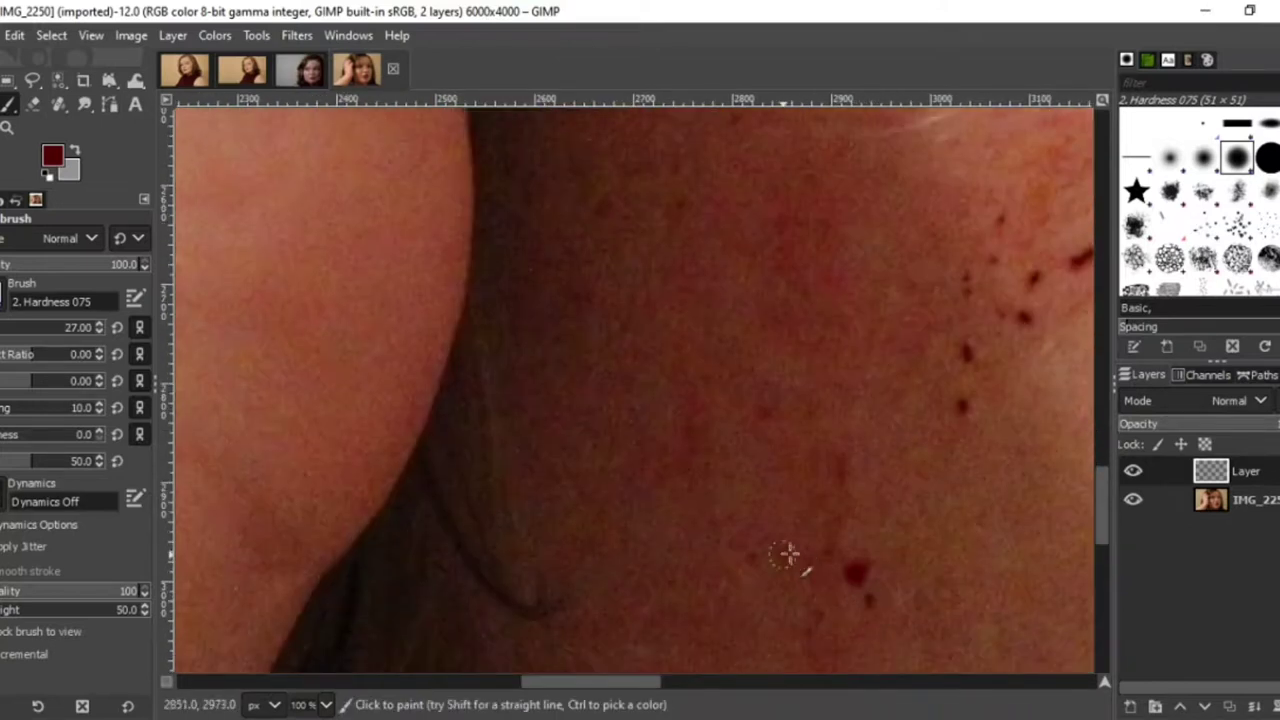
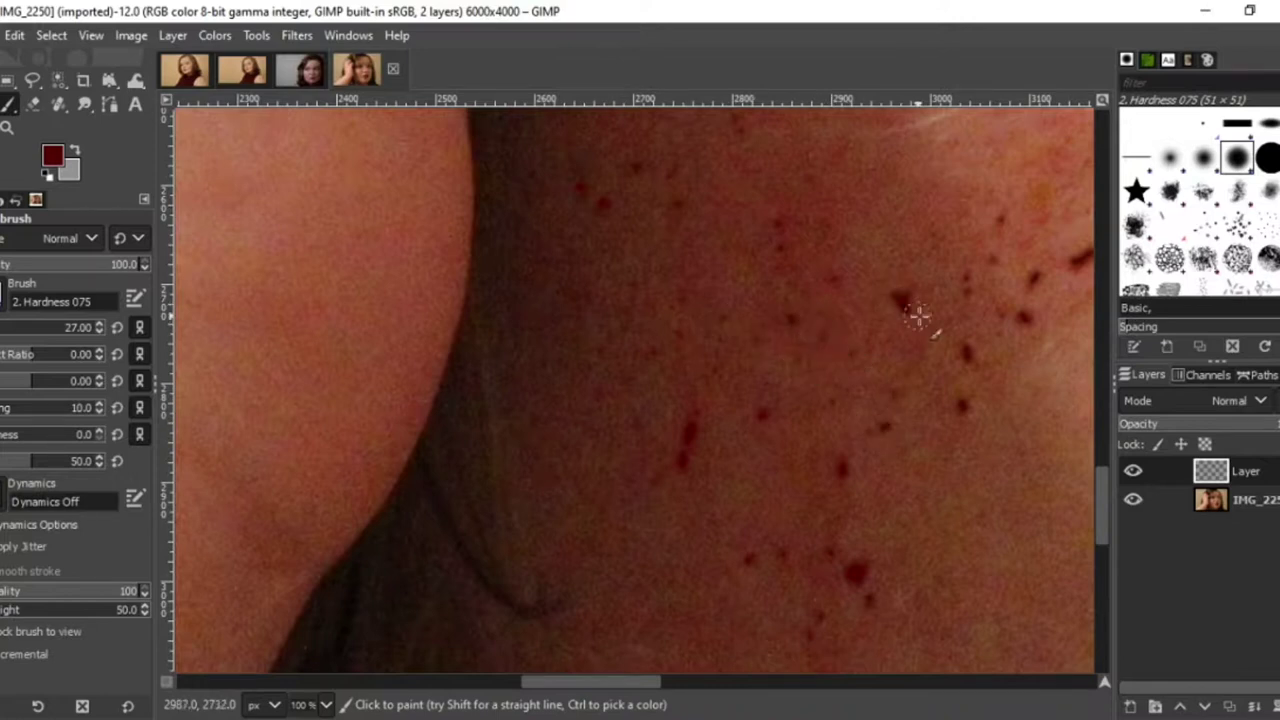
pyautogui.scroll(-5, 831, 352)
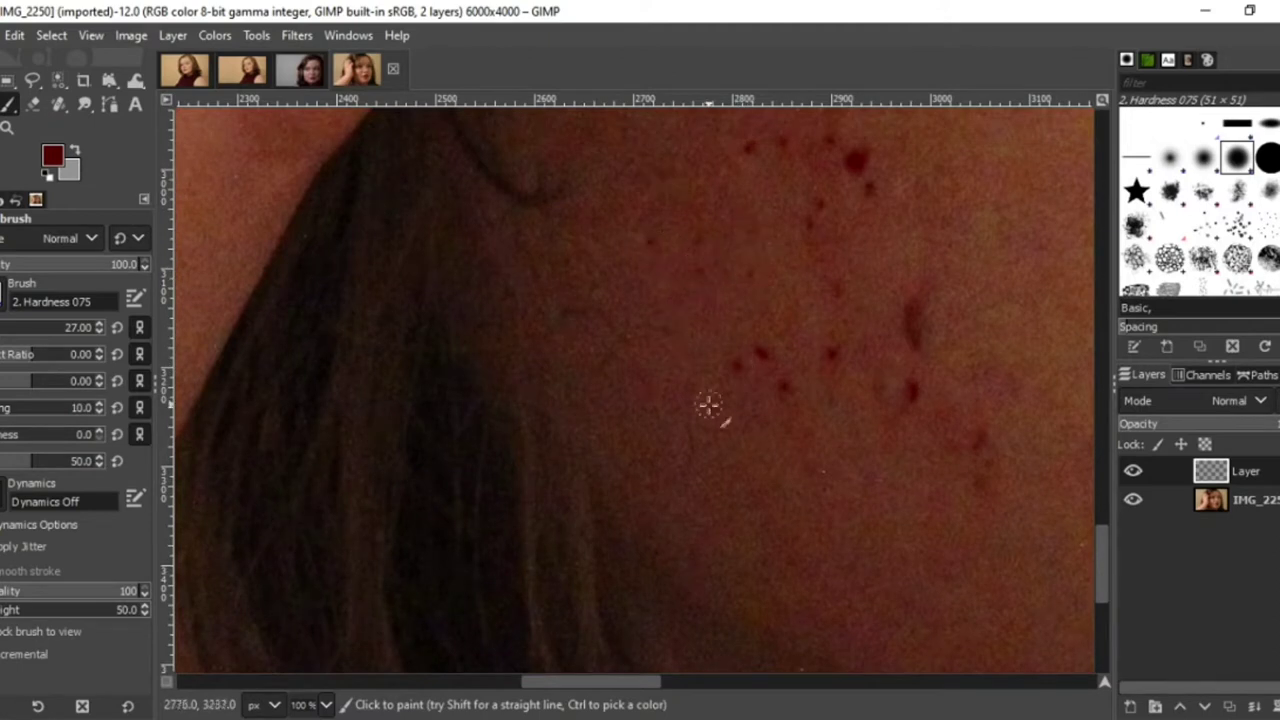
pyautogui.moveTo(1104, 580); pyautogui.dragTo(1104, 493)
pyautogui.moveTo(625, 681); pyautogui.dragTo(682, 680)
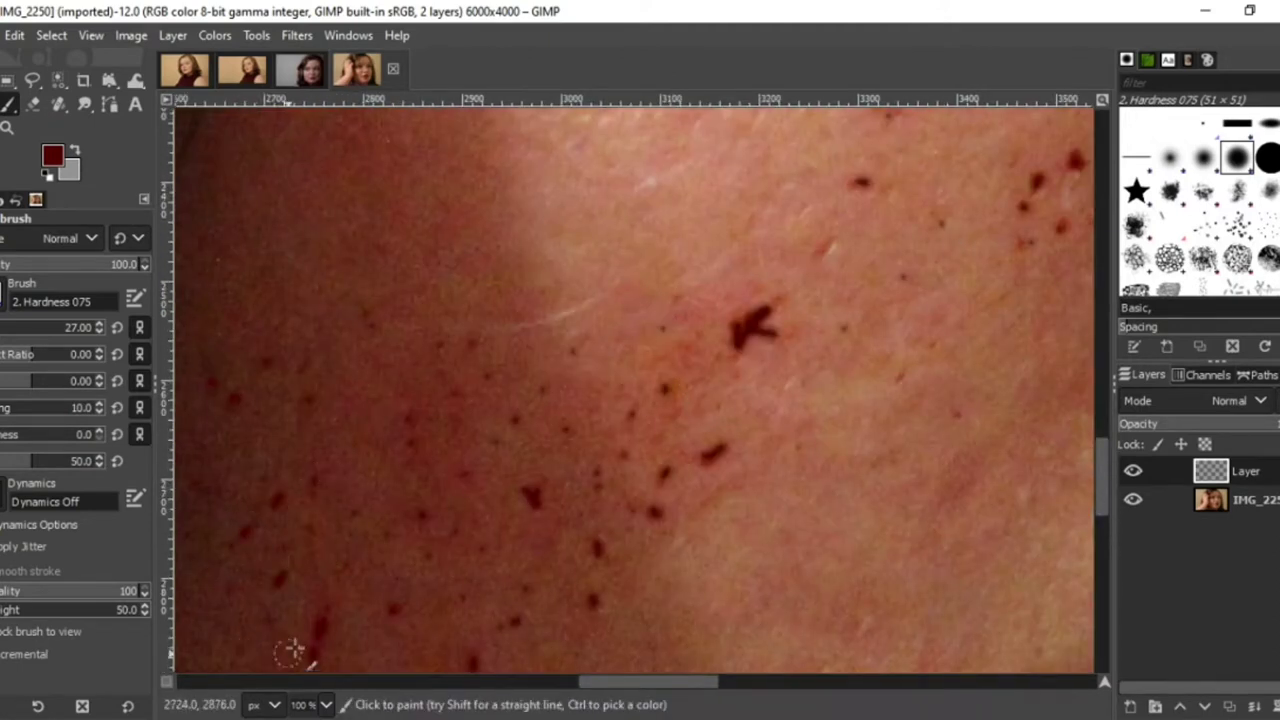
# Paint two short dark red marks on the shadowed lower jaw near the hair.
pyautogui.moveTo(1103, 502); pyautogui.dragTo(1108, 626)
pyautogui.click(457, 380)
pyautogui.moveTo(438, 374); pyautogui.dragTo(428, 359)
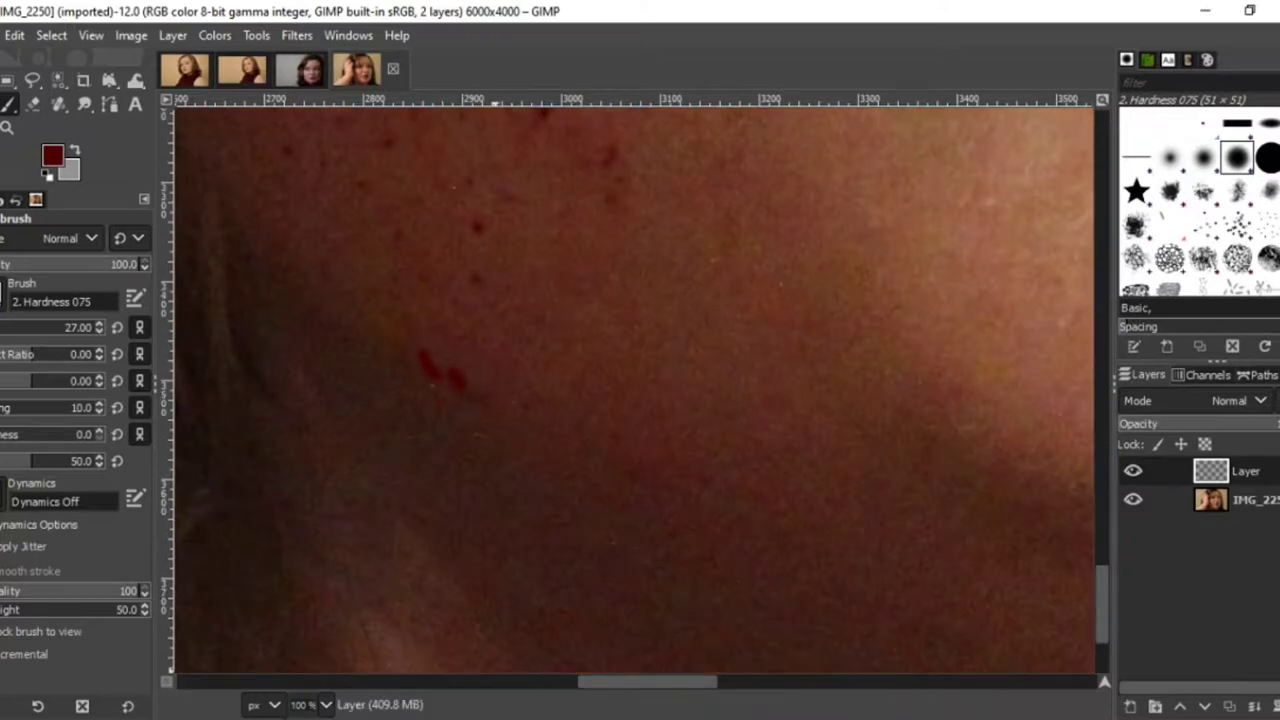
pyautogui.click(326, 705)
pyautogui.click(311, 674)
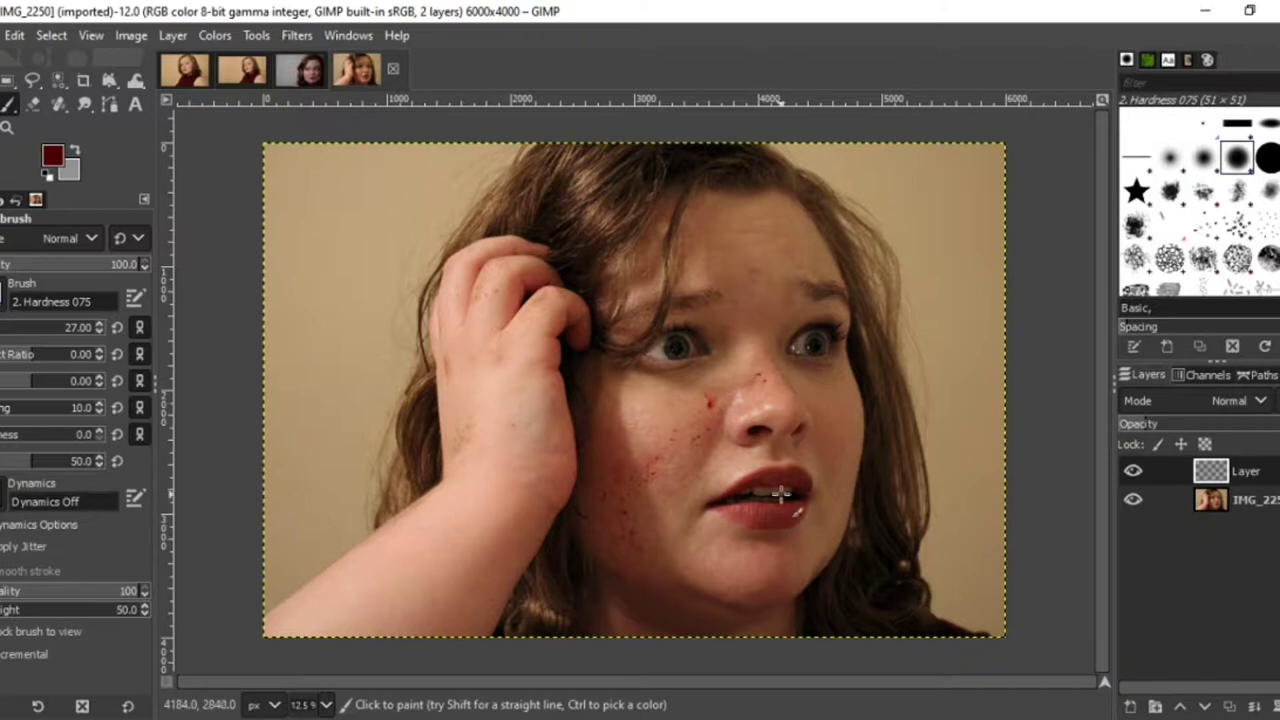
# Heal the skin along the shadow line beneath the chin at brush size 27, sampling nearby skin.
pyautogui.click(58, 104)
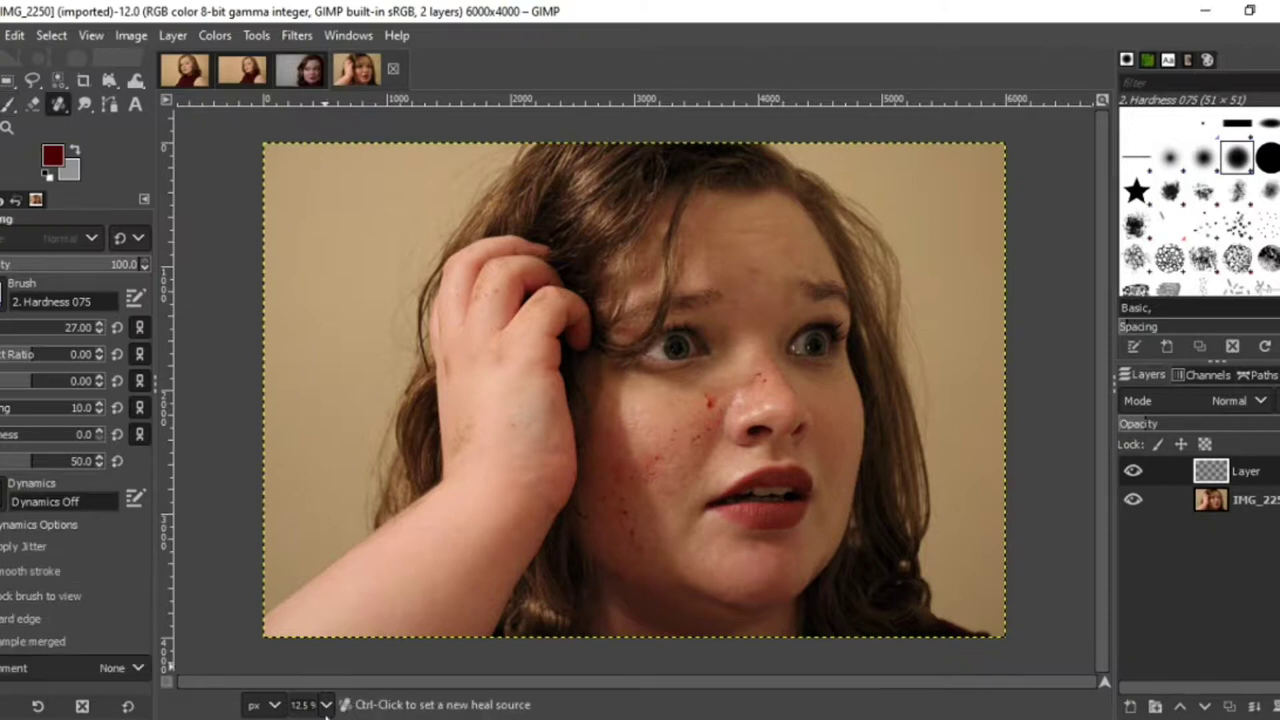
pyautogui.click(326, 705)
pyautogui.click(312, 595)
pyautogui.moveTo(1102, 398); pyautogui.dragTo(1102, 645)
pyautogui.moveTo(662, 681); pyautogui.dragTo(776, 681)
pyautogui.keyDown('ctrl'); pyautogui.click(806, 258); pyautogui.keyUp('ctrl')
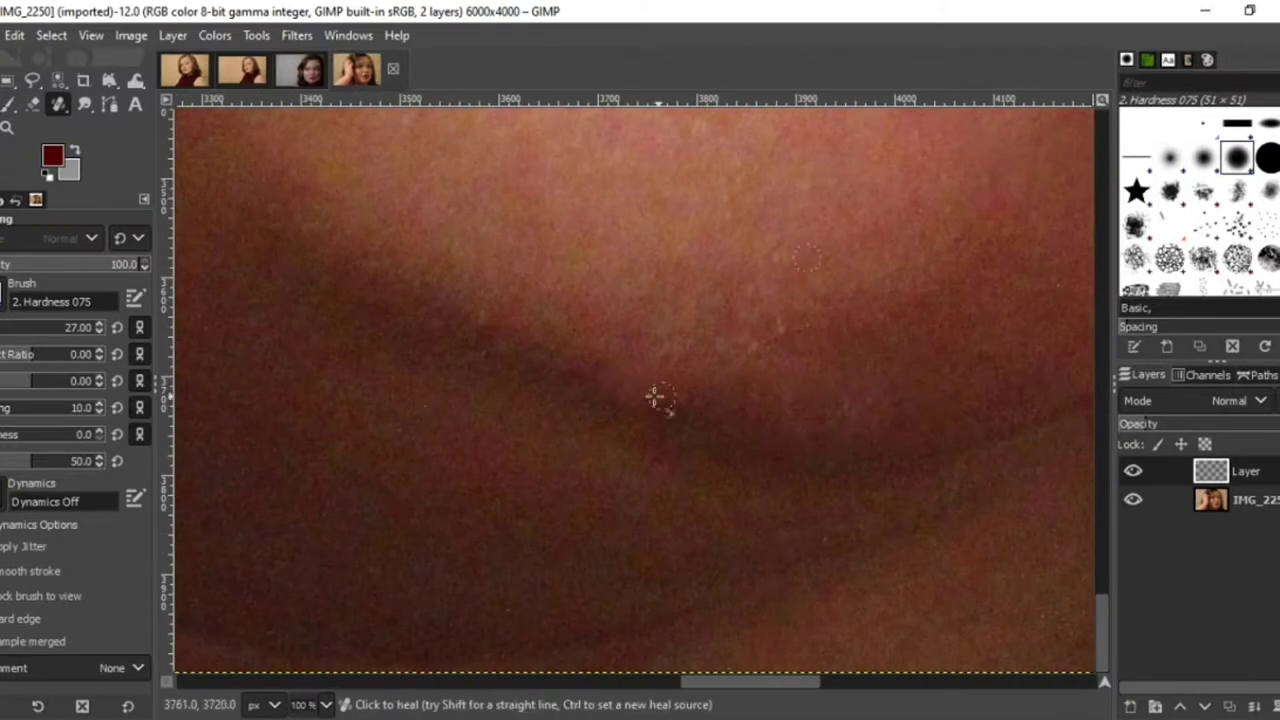
pyautogui.moveTo(579, 381)
pyautogui.mouseDown()
pyautogui.moveTo(649, 391)
pyautogui.moveTo(735, 453)
pyautogui.moveTo(582, 384)
pyautogui.mouseUp()
pyautogui.keyDown('ctrl'); pyautogui.click(736, 451); pyautogui.keyUp('ctrl')
pyautogui.moveTo(622, 399); pyautogui.dragTo(610, 394)
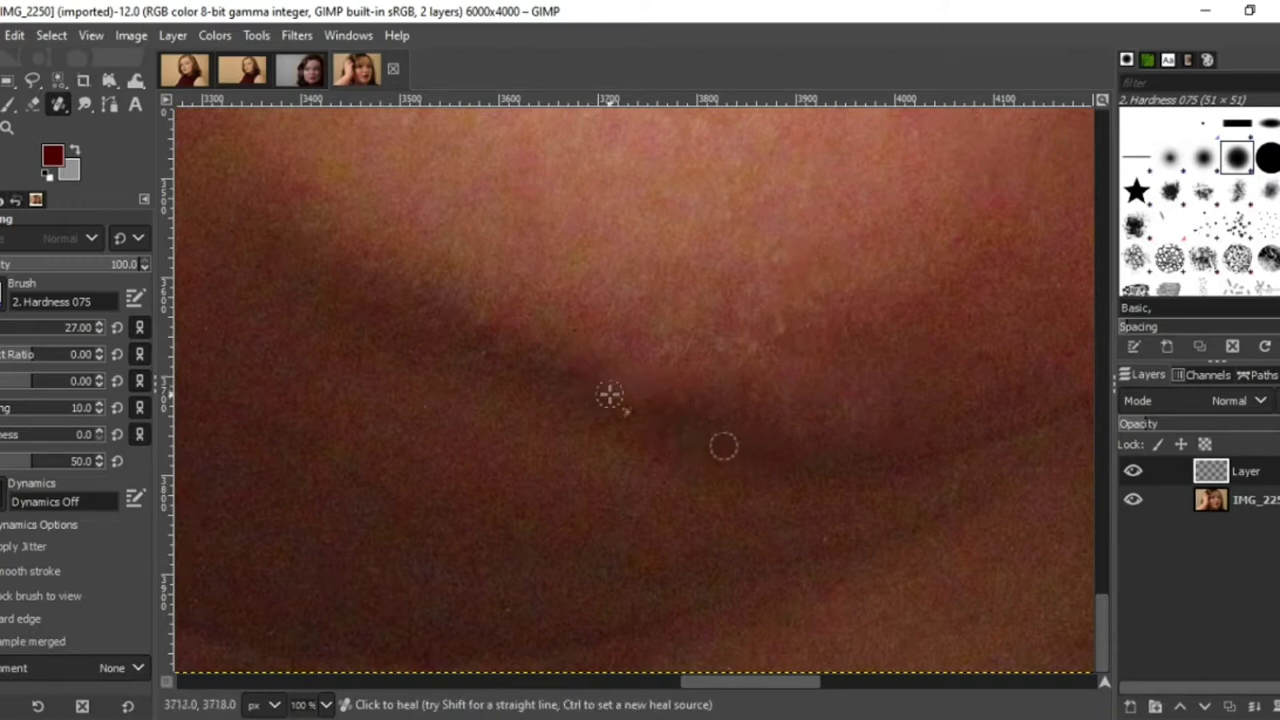
# Export the retouched photo as IMG_2250(1).JPG in the Final Girl folder.
pyautogui.click(326, 705)
pyautogui.click(332, 681)
pyautogui.click(0, 36)
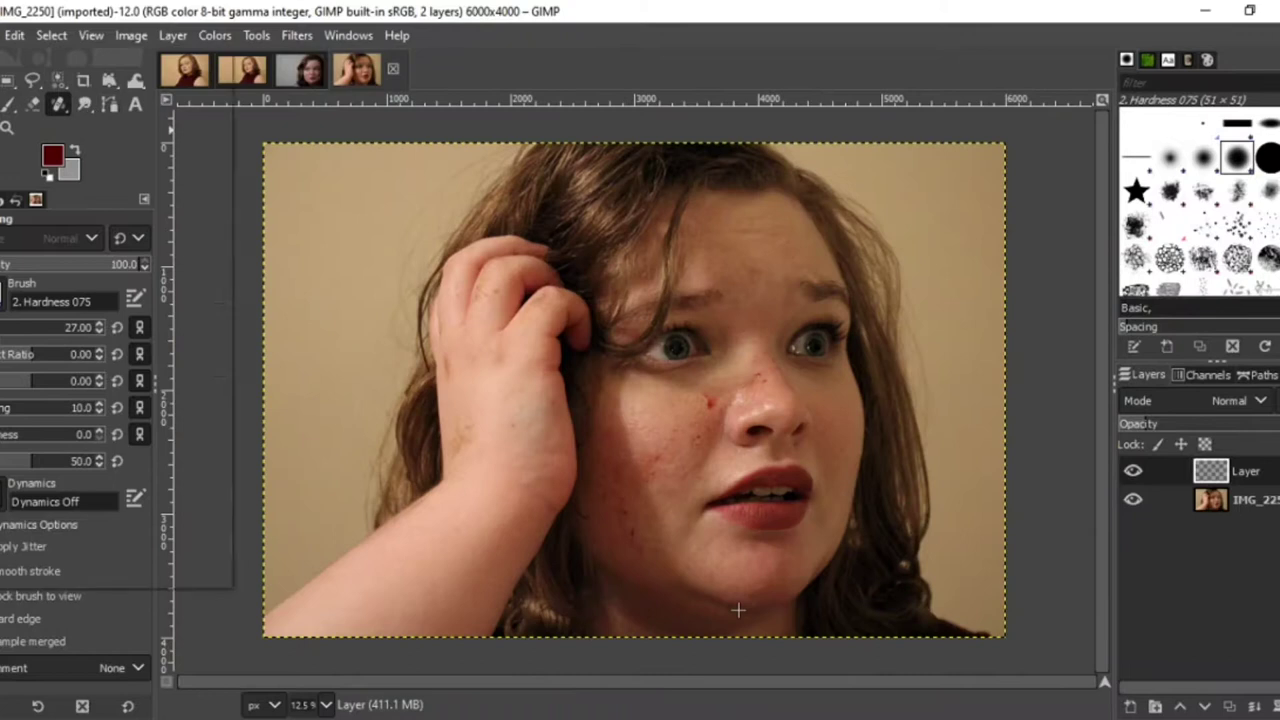
pyautogui.hotkey('alt', 'f')
pyautogui.click(40, 349)
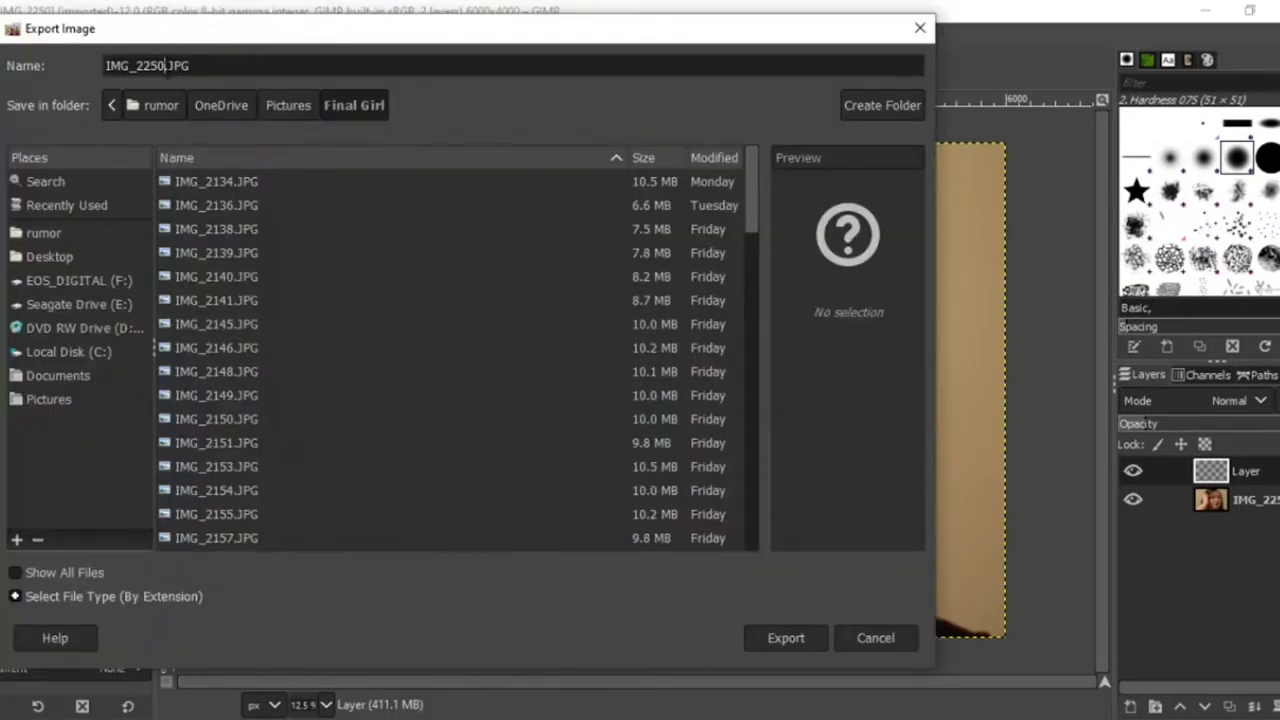
pyautogui.press('Return')
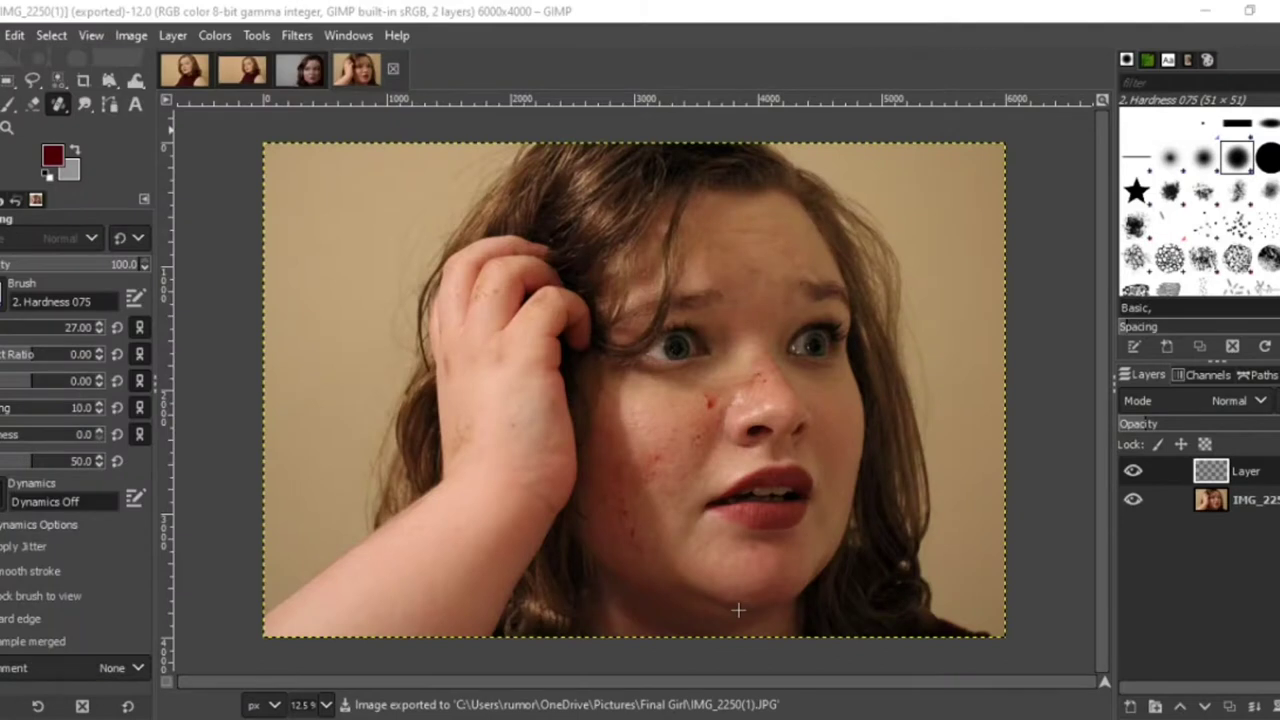
# Open IMG_2221.JPG from the Final Girl folder.
pyautogui.click(8, 38)
pyautogui.moveTo(0, 38)
pyautogui.click(53, 113)
pyautogui.click(220, 245)
pyautogui.moveTo(731, 498); pyautogui.dragTo(731, 411)
pyautogui.click(686, 328)
pyautogui.click(340, 178)
pyautogui.click(806, 292)
pyautogui.click(400, 226)
pyautogui.click(808, 297)
pyautogui.click(209, 318)
pyautogui.press('Up')
pyautogui.press('Up')
pyautogui.press('Up')
pyautogui.press('Up')
pyautogui.press('Up')
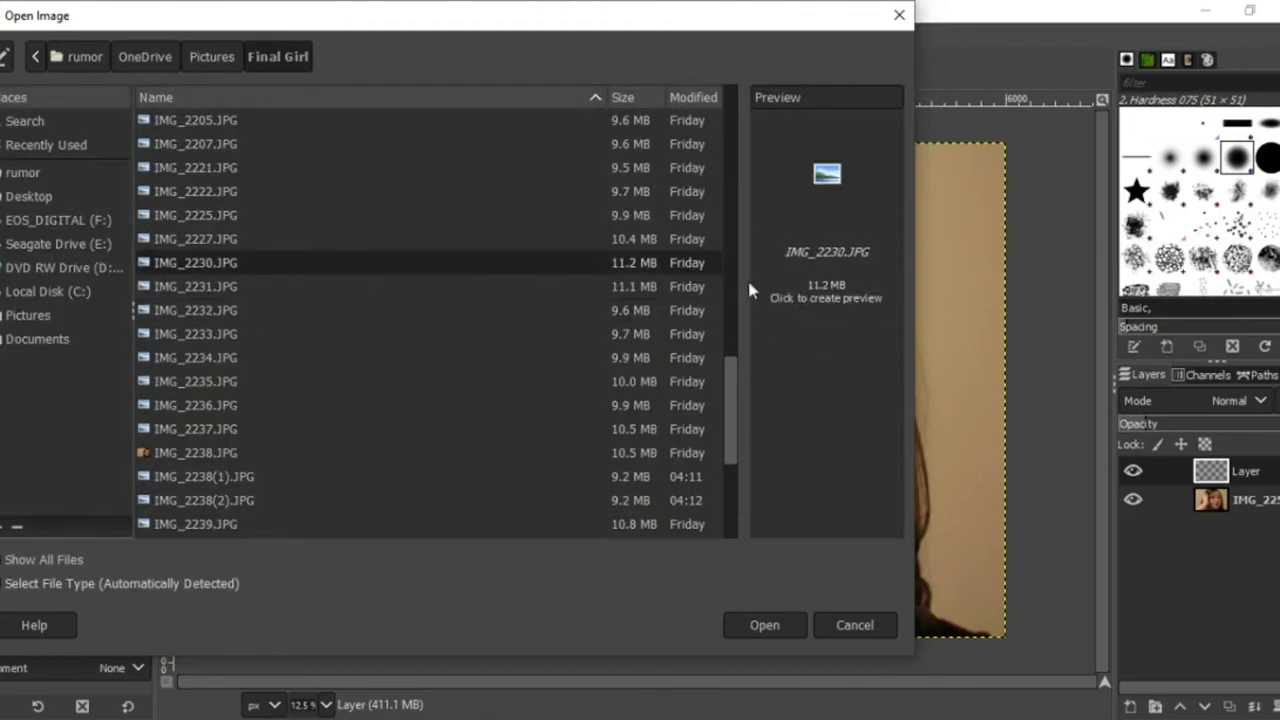
pyautogui.press('Up')
pyautogui.click(794, 234)
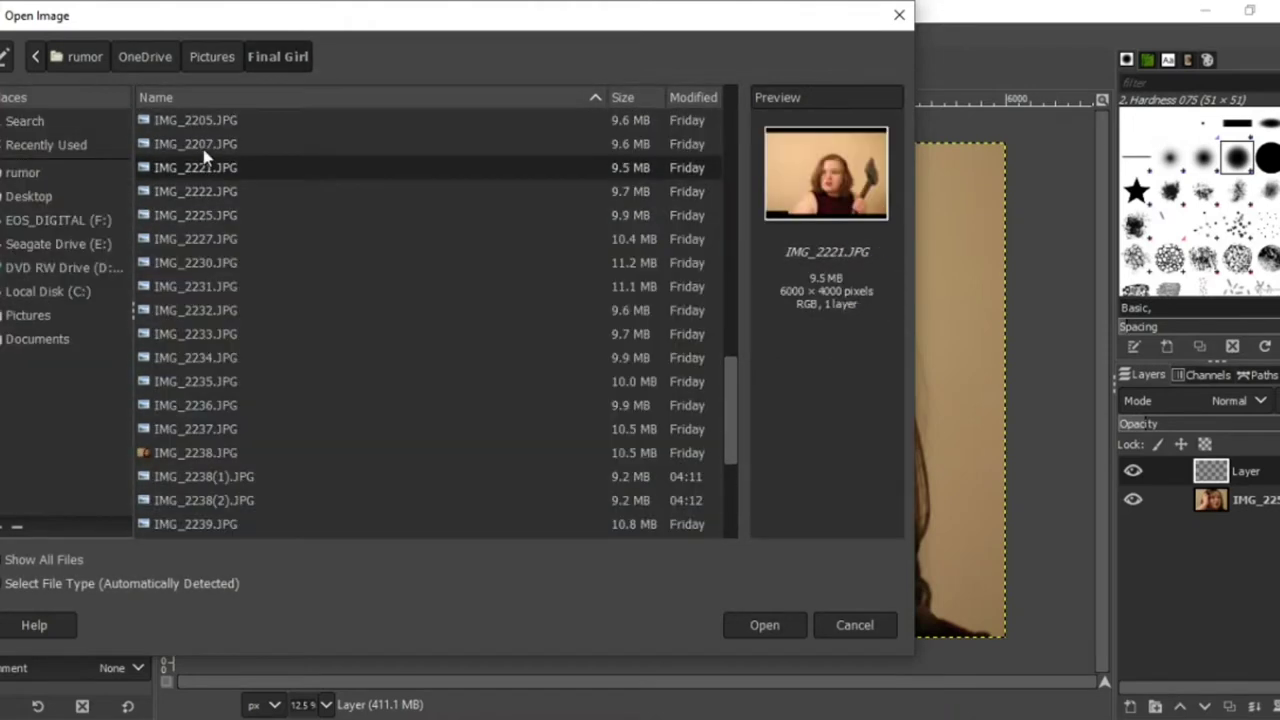
pyautogui.click(785, 621)
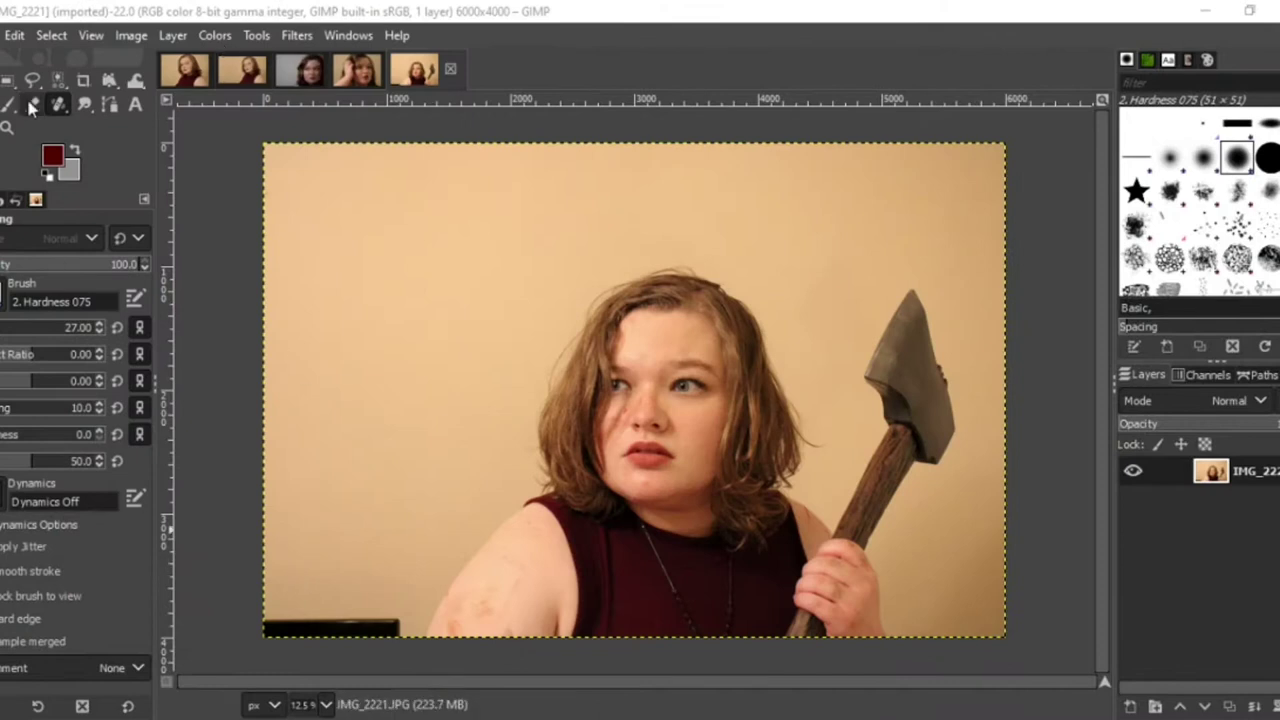
# Select the black object in the photo's lower-left corner with a Free Select outline.
pyautogui.click(33, 80)
pyautogui.click(257, 590)
pyautogui.click(411, 612)
pyautogui.click(411, 643)
pyautogui.click(265, 590)
pyautogui.press('Return')
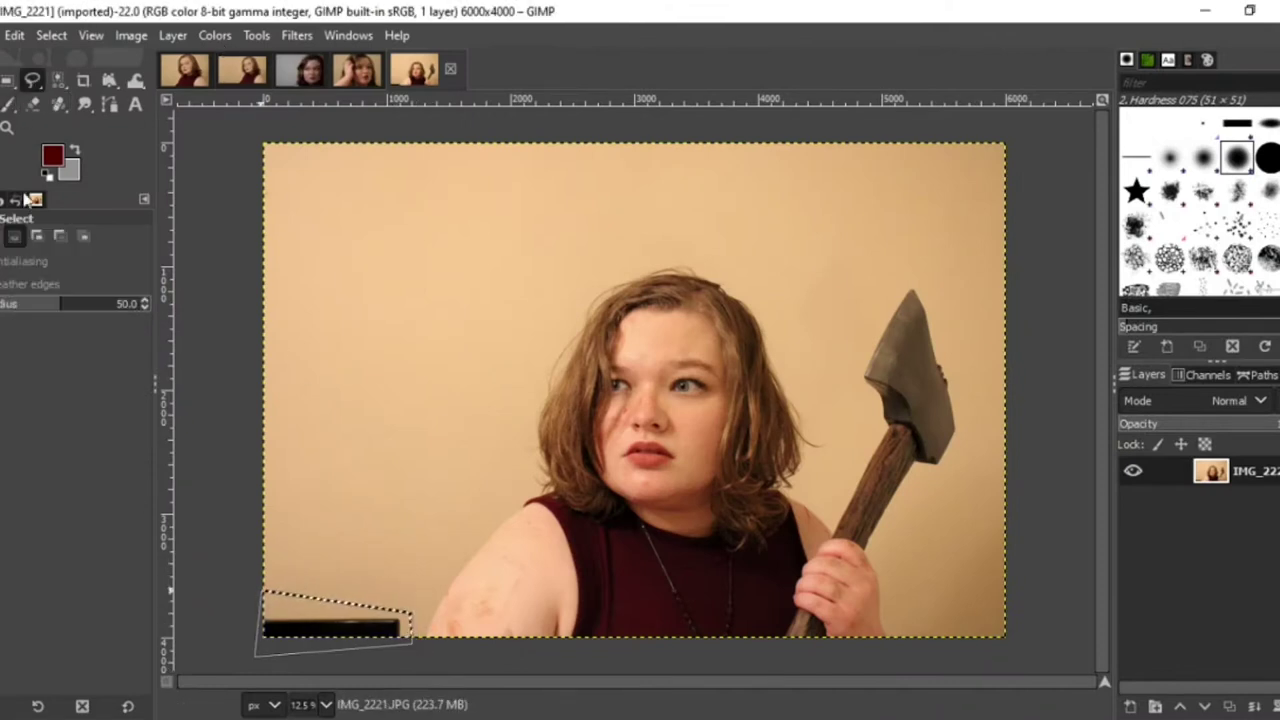
# Paint over the selected black object with wall colour sampled nearby, using brush size 342.
pyautogui.press('o')
pyautogui.click(386, 449)
pyautogui.click(8, 104)
pyautogui.moveTo(303, 648)
pyautogui.mouseDown()
pyautogui.moveTo(338, 614)
pyautogui.moveTo(293, 616)
pyautogui.moveTo(355, 612)
pyautogui.mouseUp()
pyautogui.press('o')
pyautogui.click(315, 612)
pyautogui.press('p')
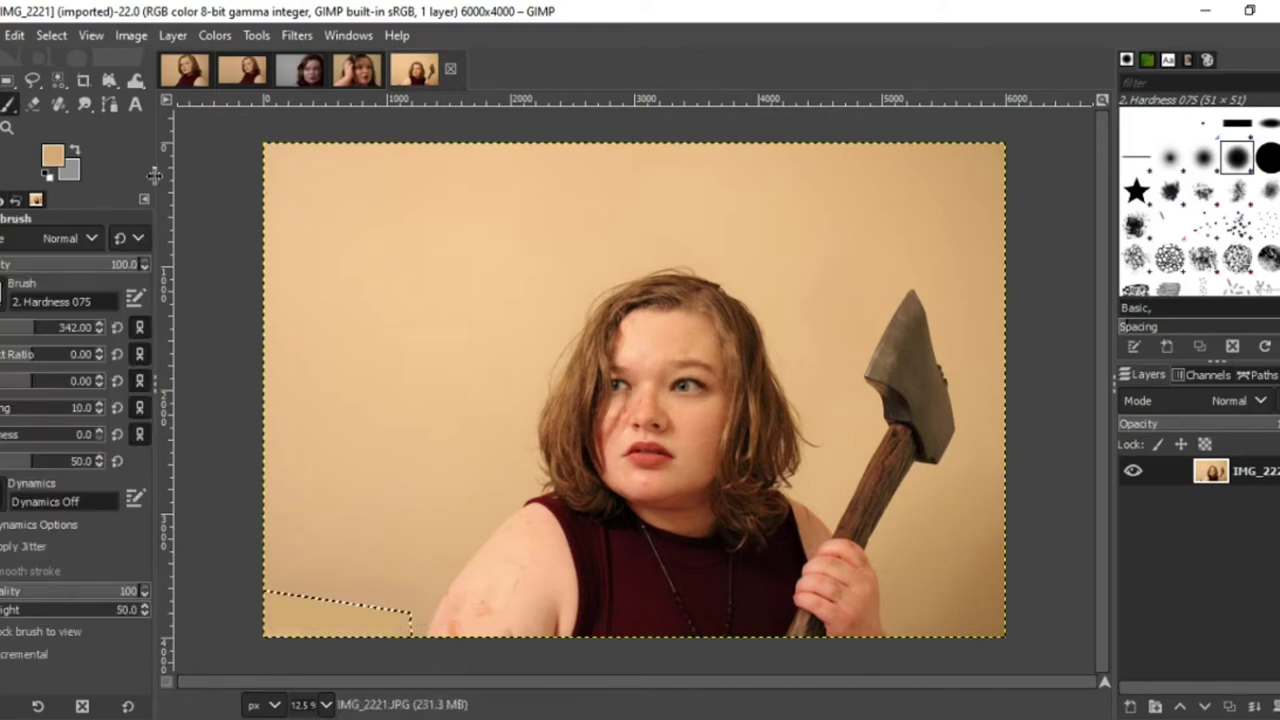
# Deselect everything and heal the edge of the painted corner patch into the wall at brush size 342, sampling clean wall areas.
pyautogui.click(51, 35)
pyautogui.click(65, 86)
pyautogui.press('h')
pyautogui.keyDown('ctrl'); pyautogui.click(322, 520); pyautogui.keyUp('ctrl')
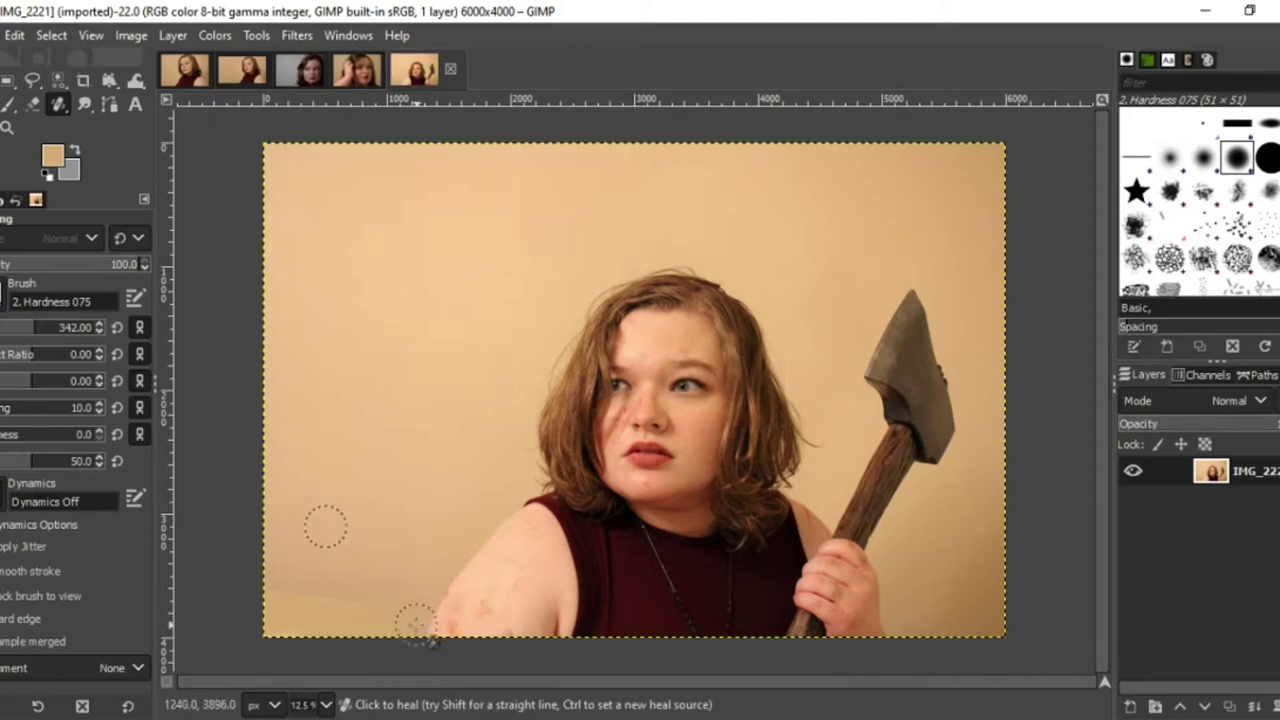
pyautogui.keyDown('ctrl'); pyautogui.click(532, 243); pyautogui.keyUp('ctrl')
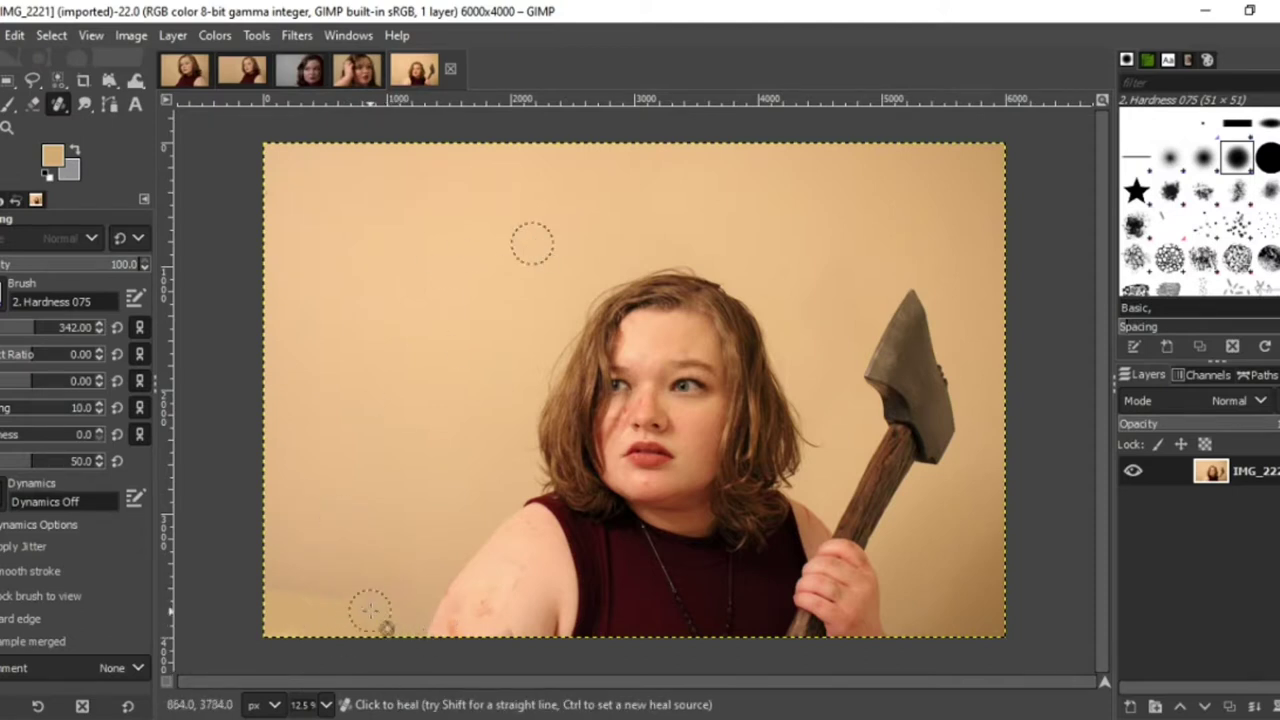
pyautogui.click(326, 704)
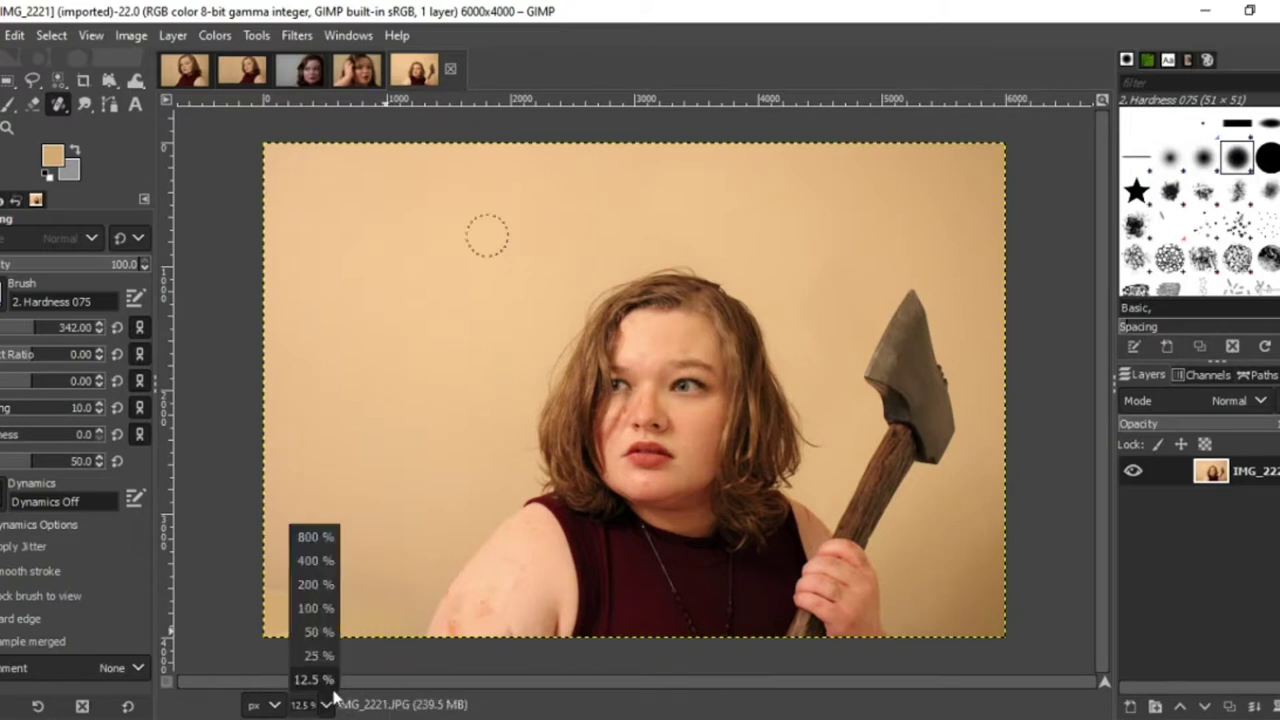
pyautogui.click(326, 657)
pyautogui.moveTo(498, 682); pyautogui.dragTo(352, 682)
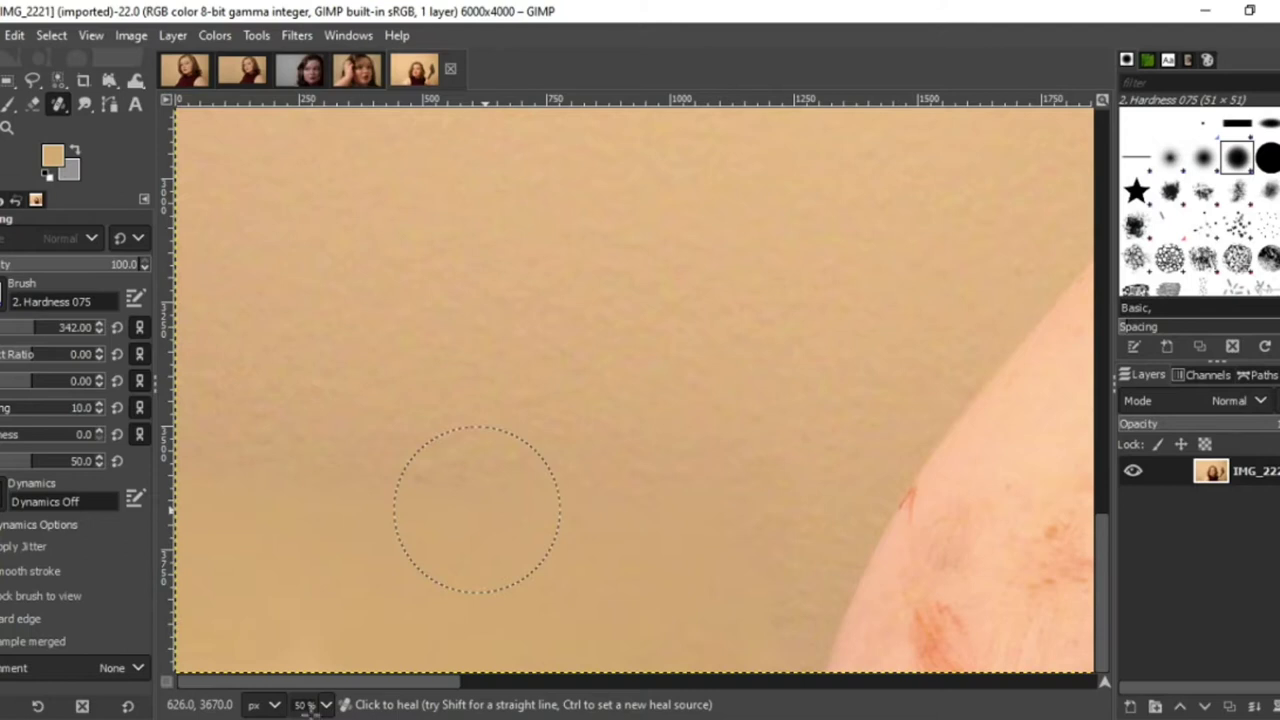
pyautogui.click(326, 706)
pyautogui.click(312, 680)
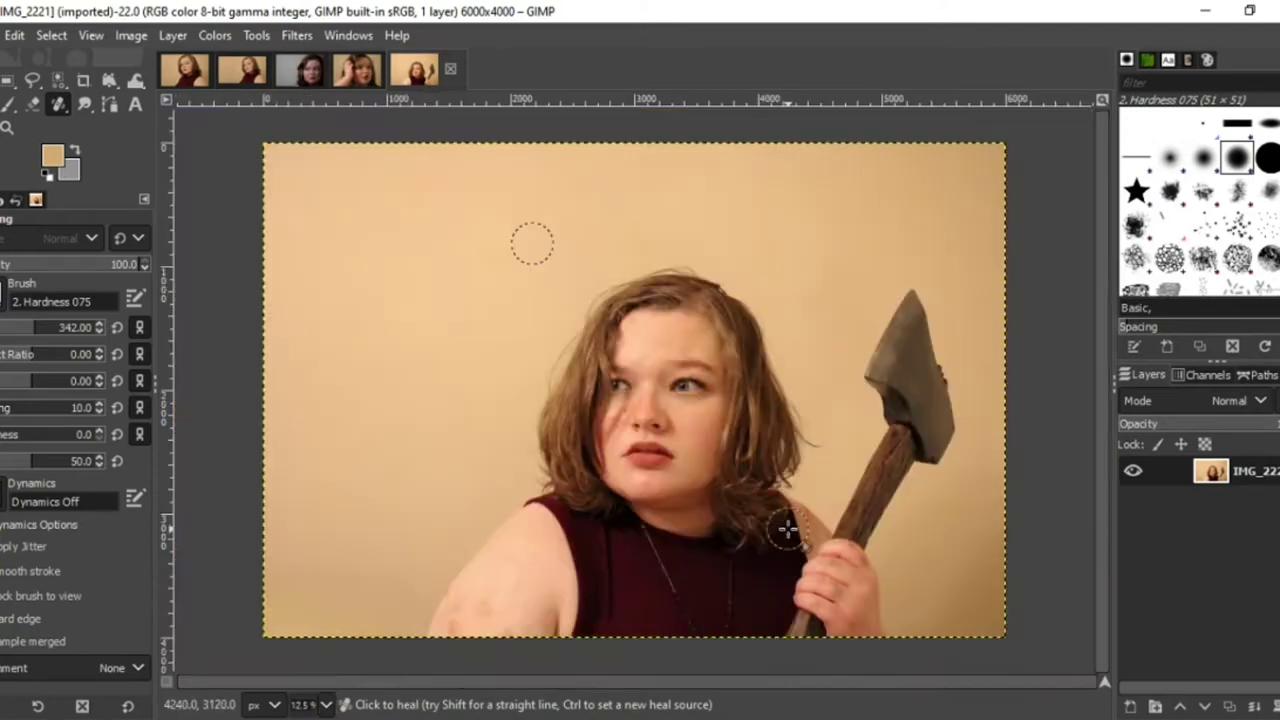
# Heal the blemishes on the chin and along the jawline at brush size 93, sampling clear chin skin.
pyautogui.click(328, 706)
pyautogui.click(314, 631)
pyautogui.moveTo(1102, 457); pyautogui.dragTo(1102, 511)
pyautogui.click(328, 707)
pyautogui.click(314, 607)
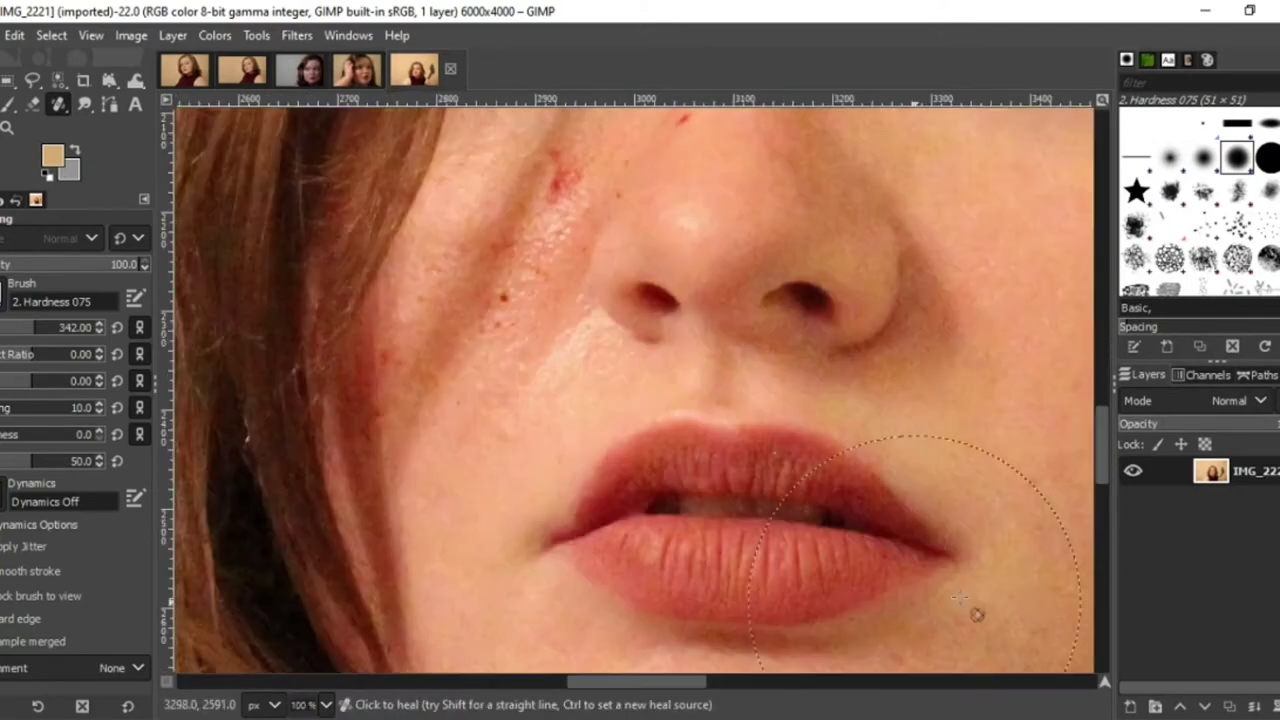
pyautogui.moveTo(1102, 445); pyautogui.dragTo(1102, 511)
pyautogui.click(2, 268)
pyautogui.click(2, 334)
pyautogui.click(730, 295)
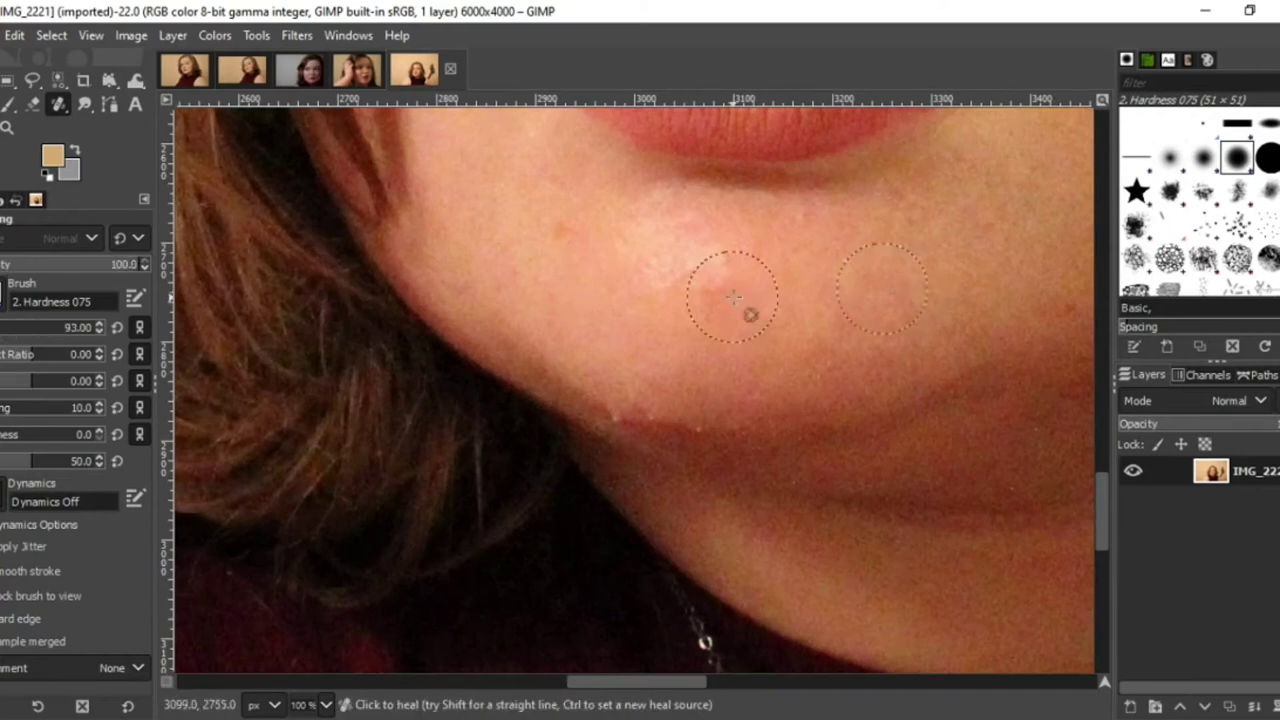
pyautogui.click(563, 237)
pyautogui.click(695, 427)
pyautogui.moveTo(648, 420); pyautogui.dragTo(622, 420)
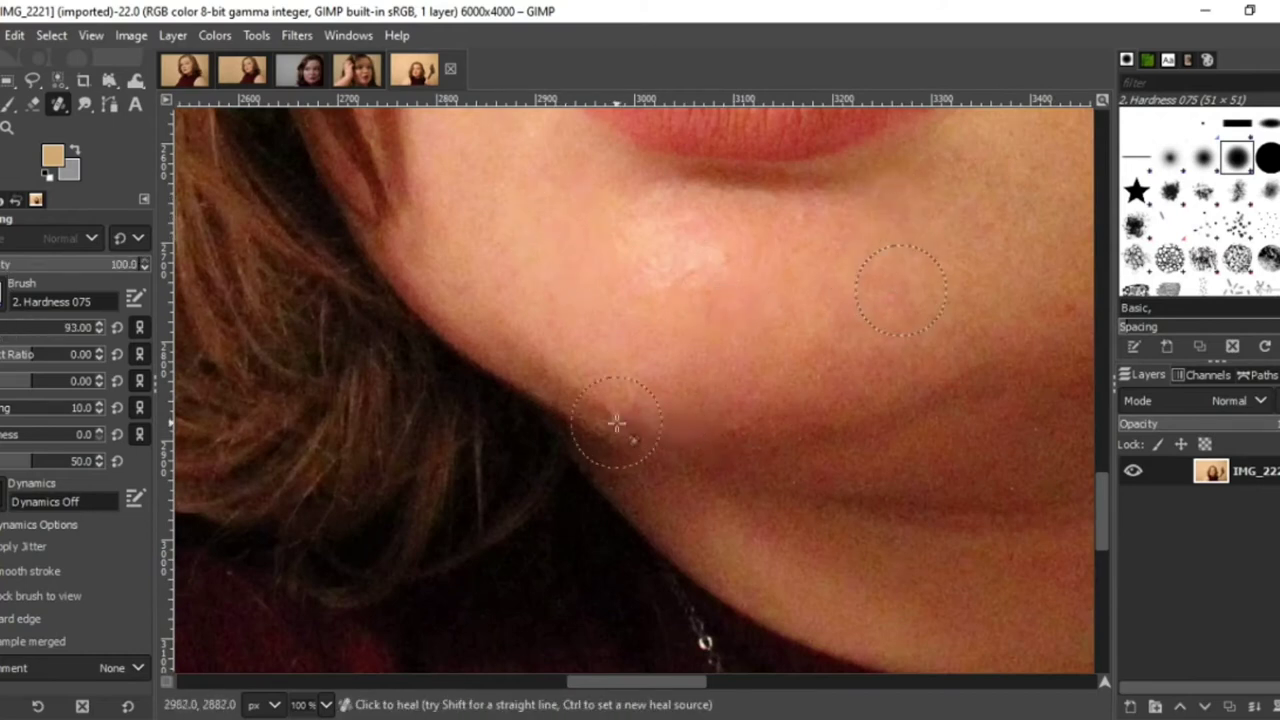
pyautogui.moveTo(666, 685); pyautogui.dragTo(694, 685)
pyautogui.moveTo(1104, 515); pyautogui.dragTo(1108, 466)
pyautogui.scroll(1, 1108, 466)
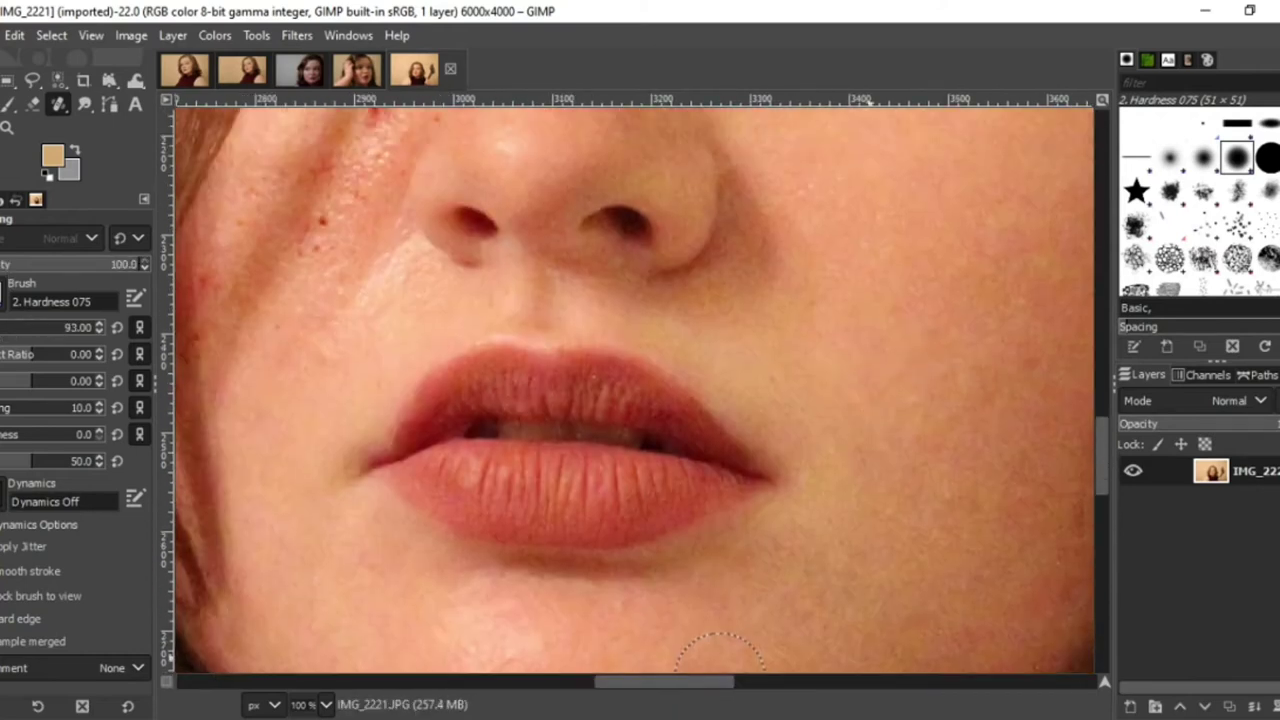
pyautogui.hscroll(3, 743, 366)
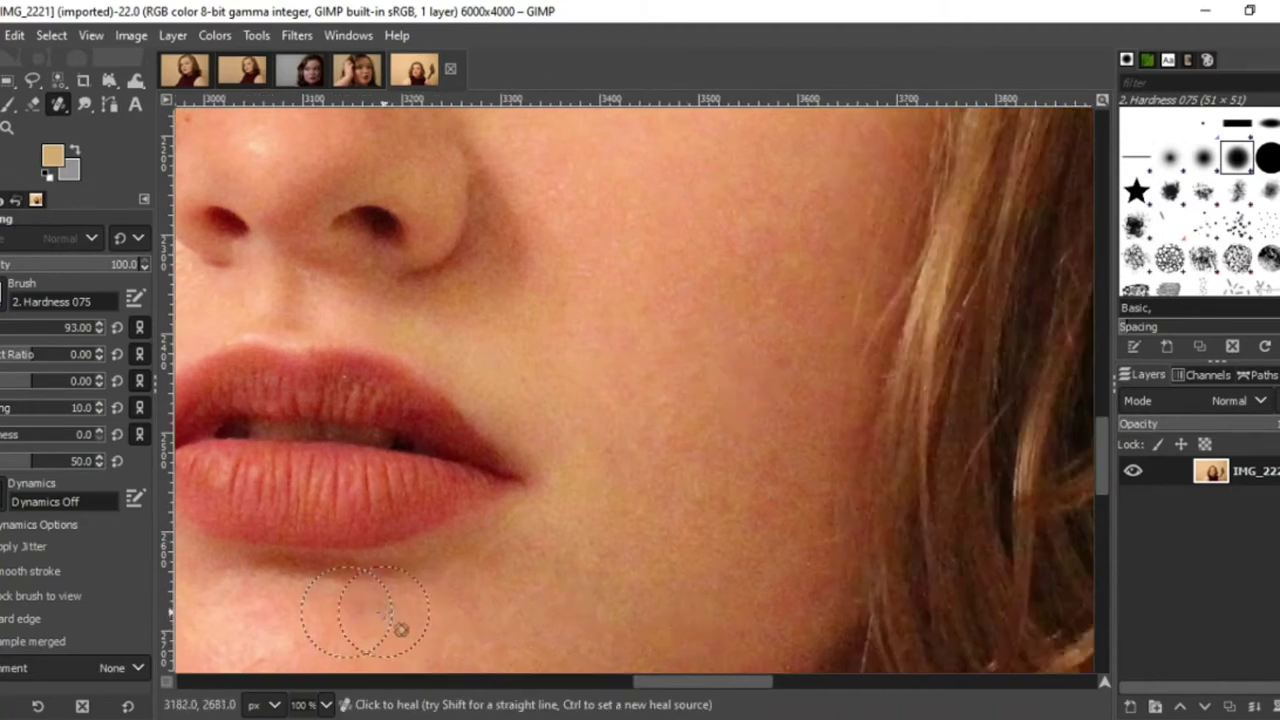
# Sample the dark red from the cheek blood mark in the IMG_2250(1) image and return to IMG_2221 with the Paintbrush.
pyautogui.moveTo(701, 683); pyautogui.dragTo(578, 682)
pyautogui.moveTo(1107, 447); pyautogui.dragTo(1107, 420)
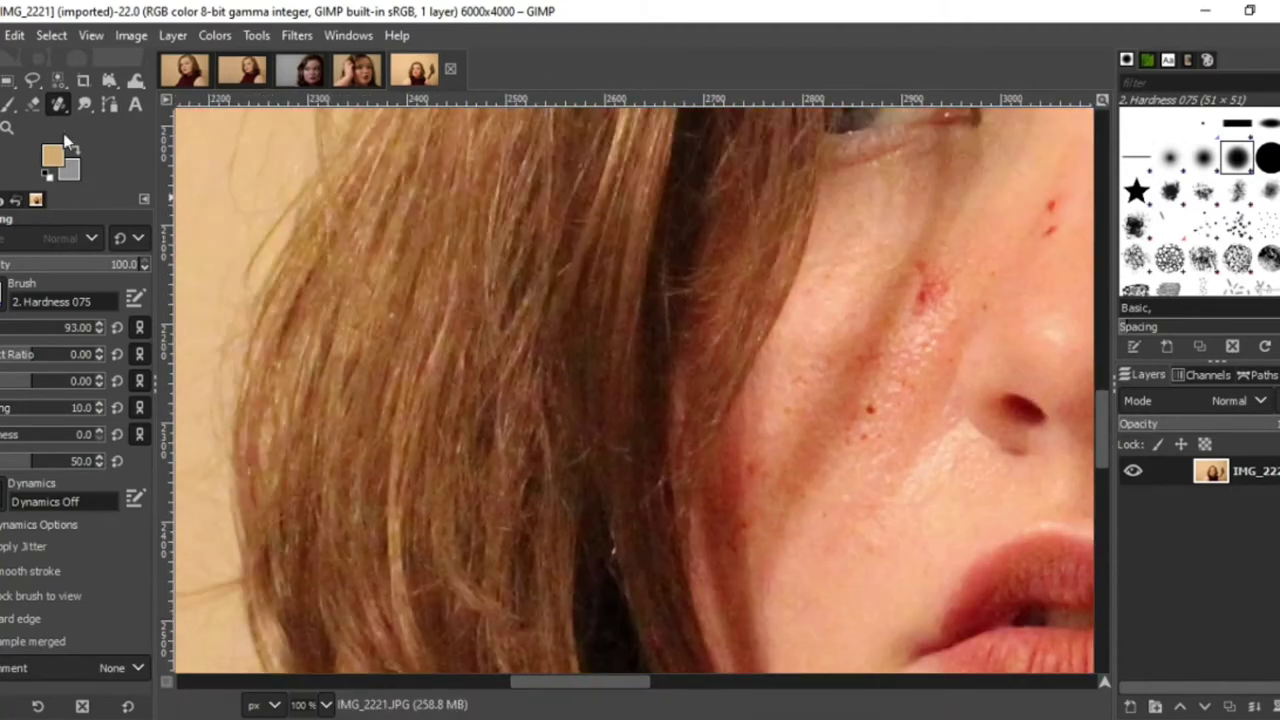
pyautogui.click(352, 72)
pyautogui.click(4, 128)
pyautogui.click(711, 403)
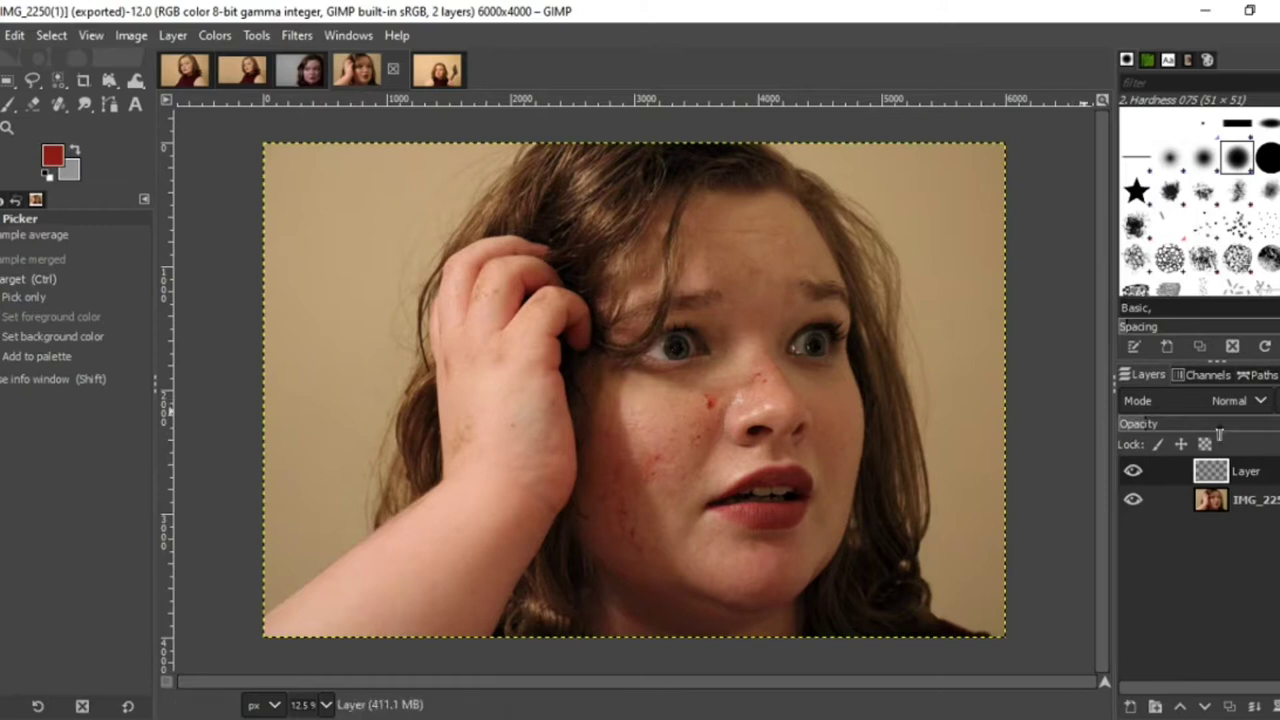
pyautogui.click(710, 405)
pyautogui.click(437, 69)
pyautogui.press('p')
pyautogui.moveTo(923, 297); pyautogui.dragTo(930, 284)
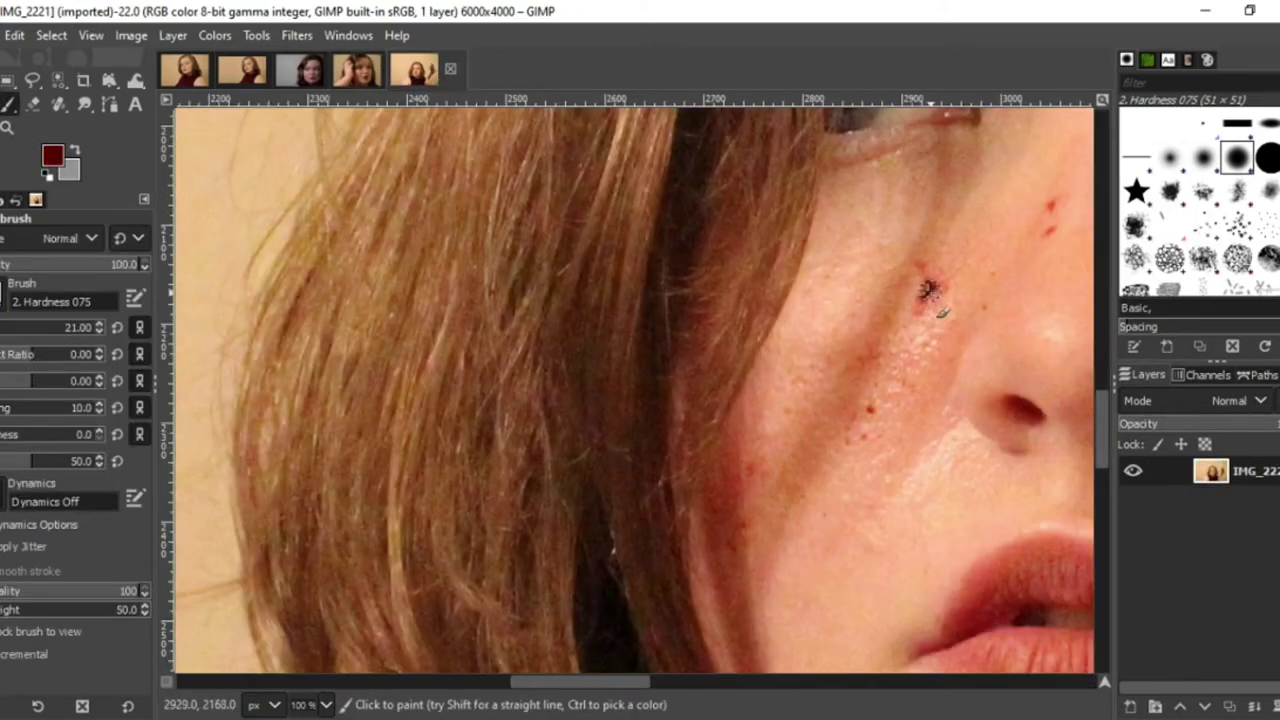
pyautogui.click(182, 38)
pyautogui.click(198, 58)
pyautogui.click(833, 626)
pyautogui.hotkey('ctrl', 'z')
pyautogui.hotkey('ctrl', 'z')
# Add a new layer and darken the blood marks on the nose, cheek and hair edge with dark red at brush size 21.
pyautogui.click(180, 37)
pyautogui.click(198, 59)
pyautogui.click(772, 627)
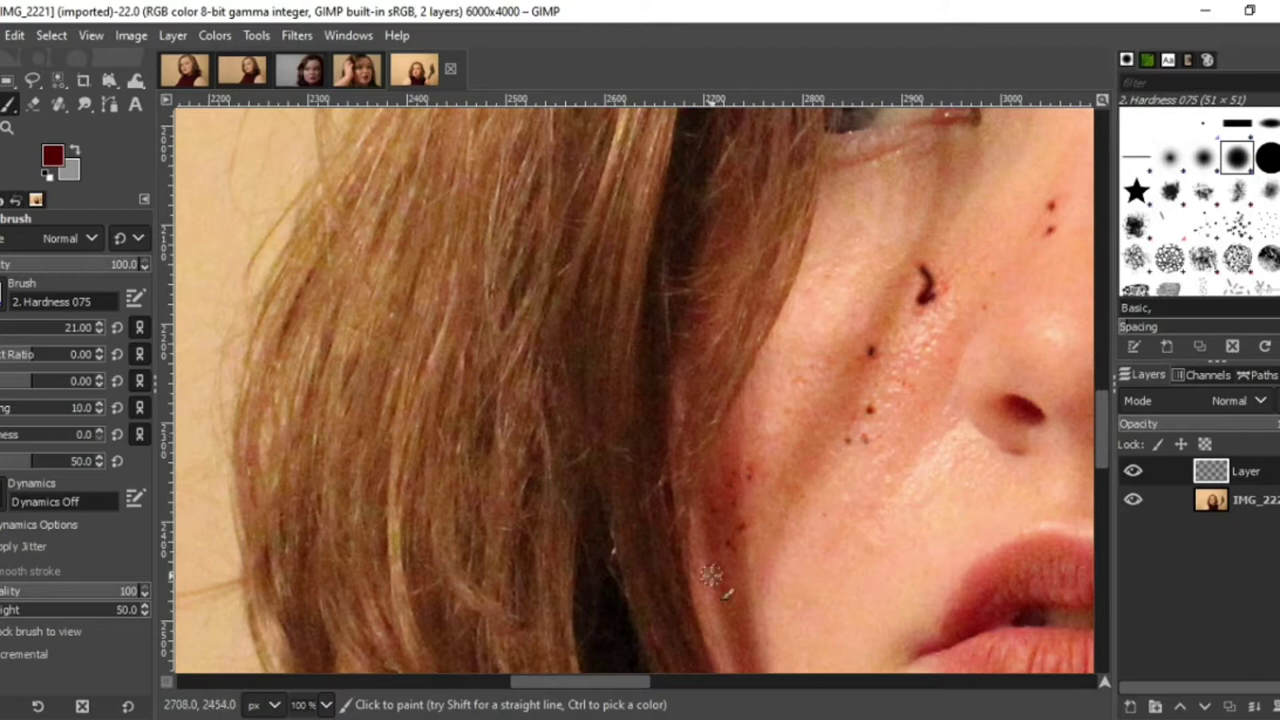
# Paint dark red strokes over the scratches on the bare upper arm at brush size 21, undoing the last stray stroke.
pyautogui.moveTo(1102, 446); pyautogui.dragTo(1102, 619)
pyautogui.click(85, 104)
pyautogui.moveTo(620, 682); pyautogui.dragTo(424, 682)
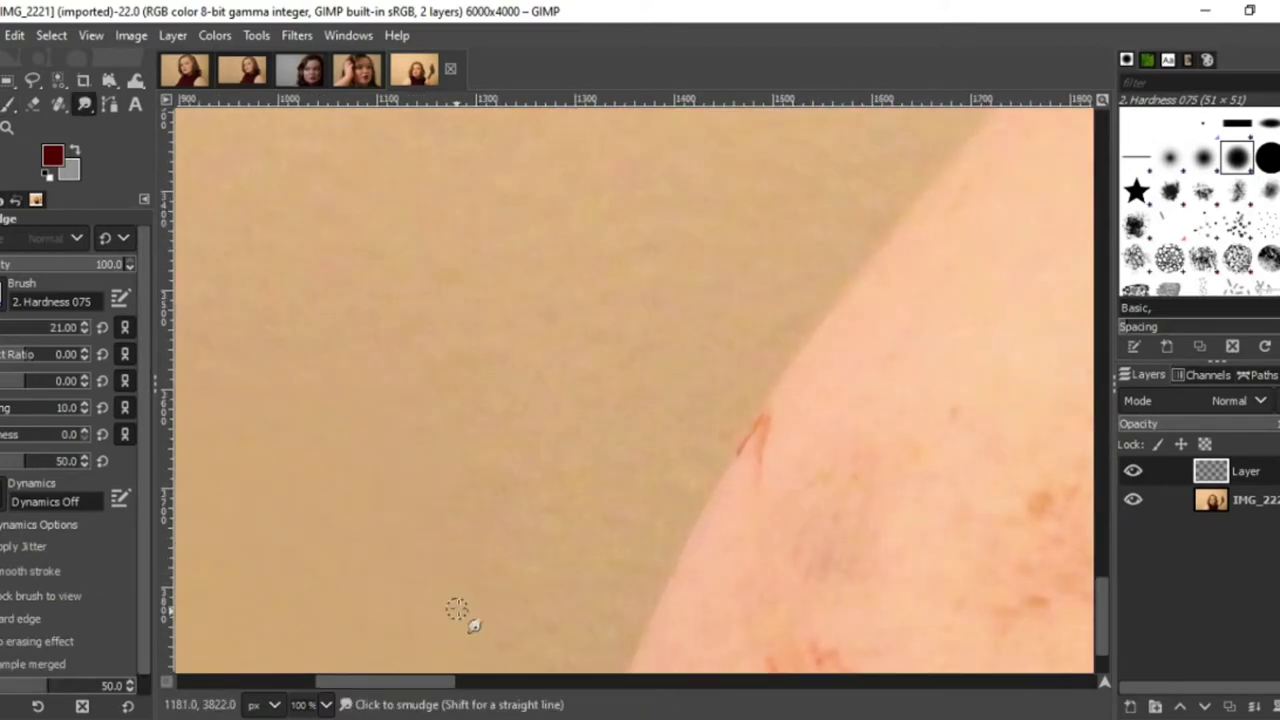
pyautogui.click(9, 105)
pyautogui.moveTo(763, 461); pyautogui.dragTo(768, 501)
pyautogui.moveTo(1102, 635); pyautogui.dragTo(1102, 690)
pyautogui.moveTo(877, 660)
pyautogui.mouseDown()
pyautogui.moveTo(770, 563)
pyautogui.moveTo(829, 650)
pyautogui.mouseUp()
pyautogui.hotkey('ctrl', 'z')
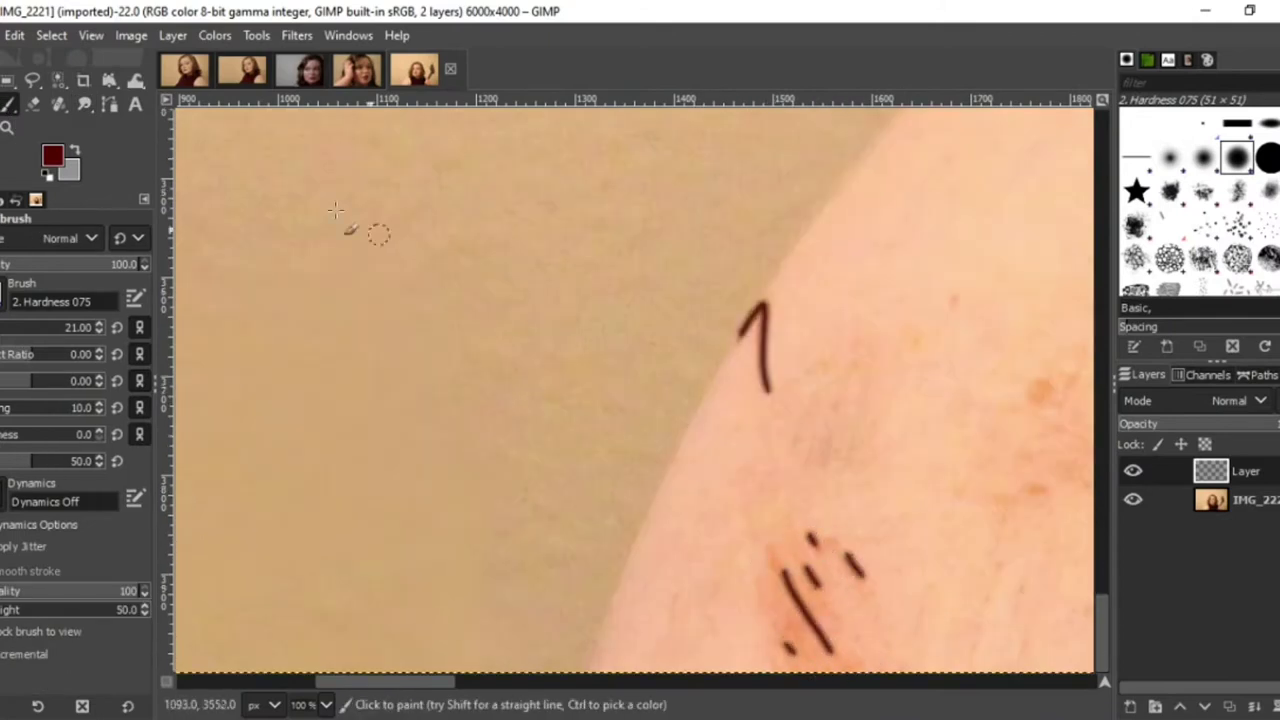
# Smudge the painted arm scratches and erase the paint that spills past the arm's edge.
pyautogui.press('s')
pyautogui.moveTo(824, 598); pyautogui.dragTo(803, 558)
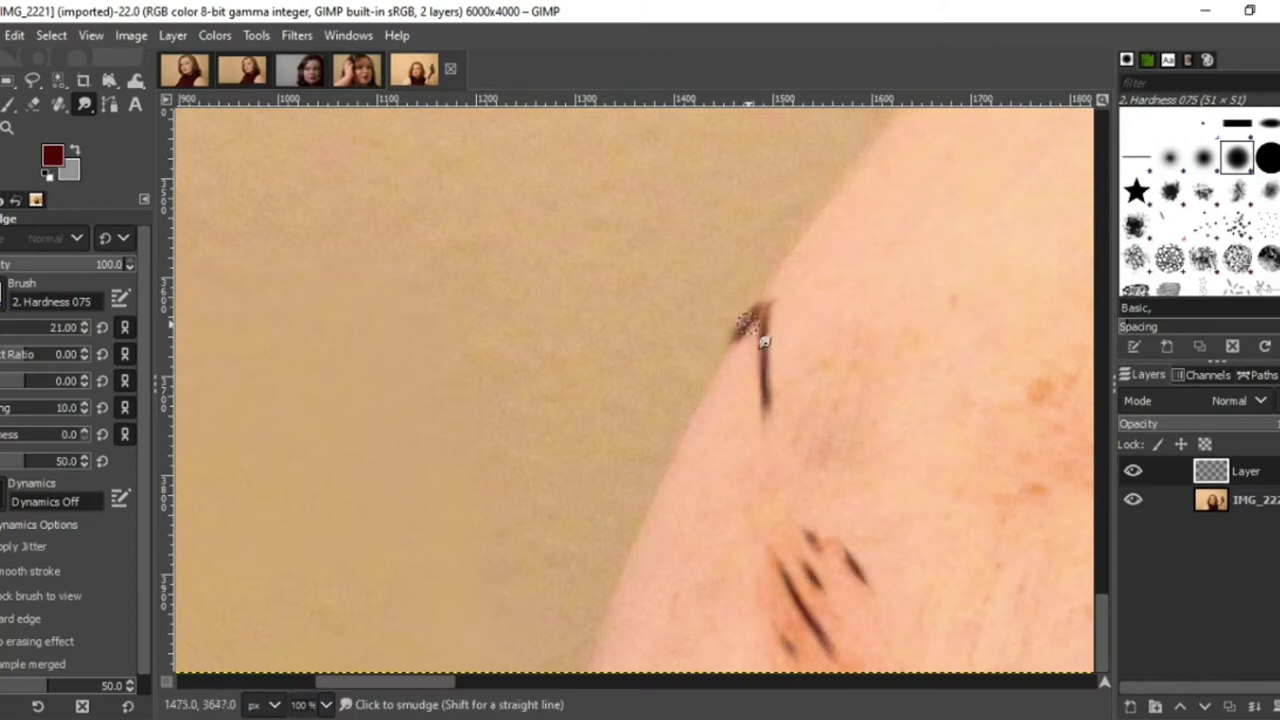
pyautogui.hotkey('shift', 'e')
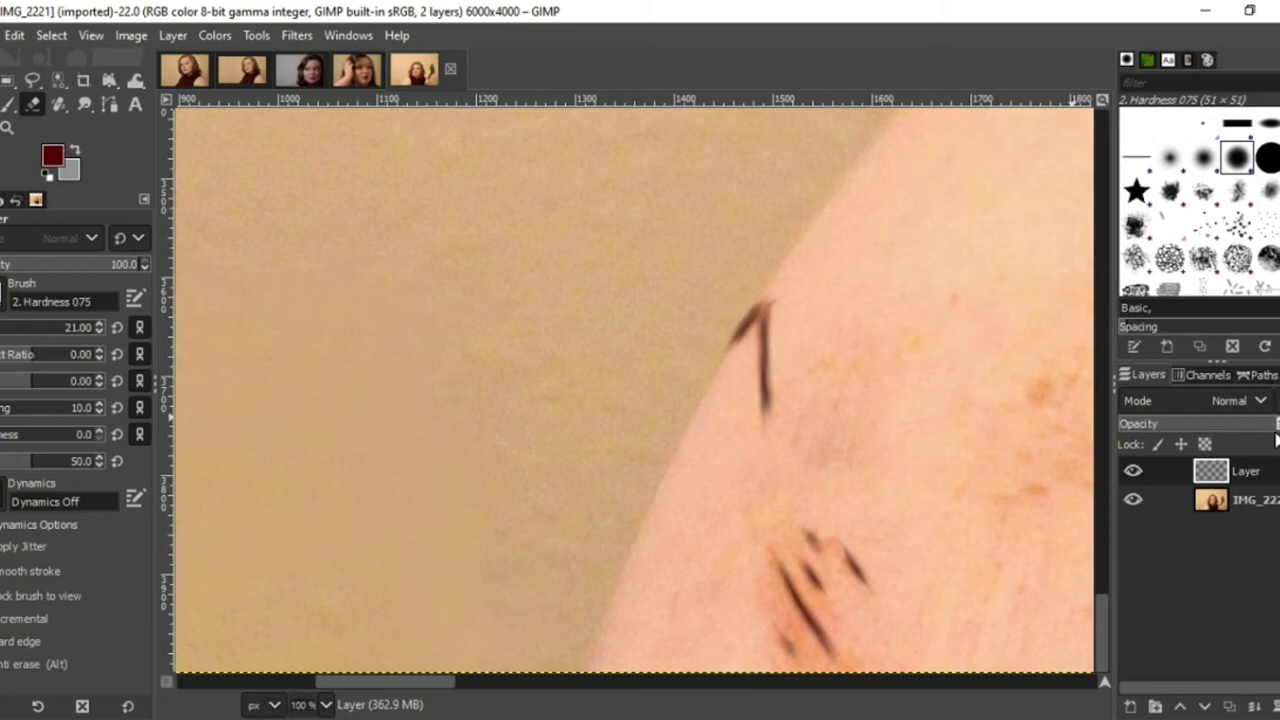
# Lower the opacity of the painted blood layer so the marks blend into the skin.
pyautogui.rightClick(1276, 440)
pyautogui.click(1276, 424)
pyautogui.moveTo(1276, 424); pyautogui.dragTo(1144, 424)
pyautogui.click(326, 704)
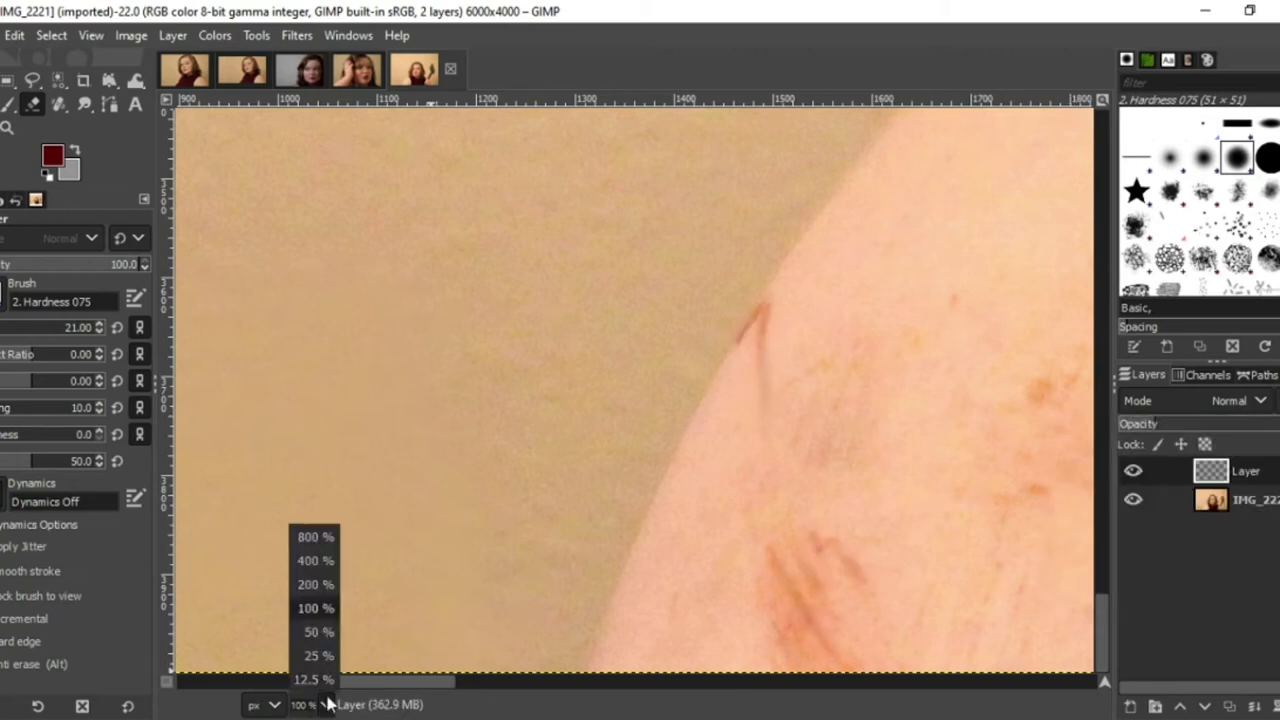
pyautogui.click(315, 678)
# Apply an Exposure adjustment to the photo layer with black level 0.033 and reduced exposure.
pyautogui.click(1250, 500)
pyautogui.click(214, 35)
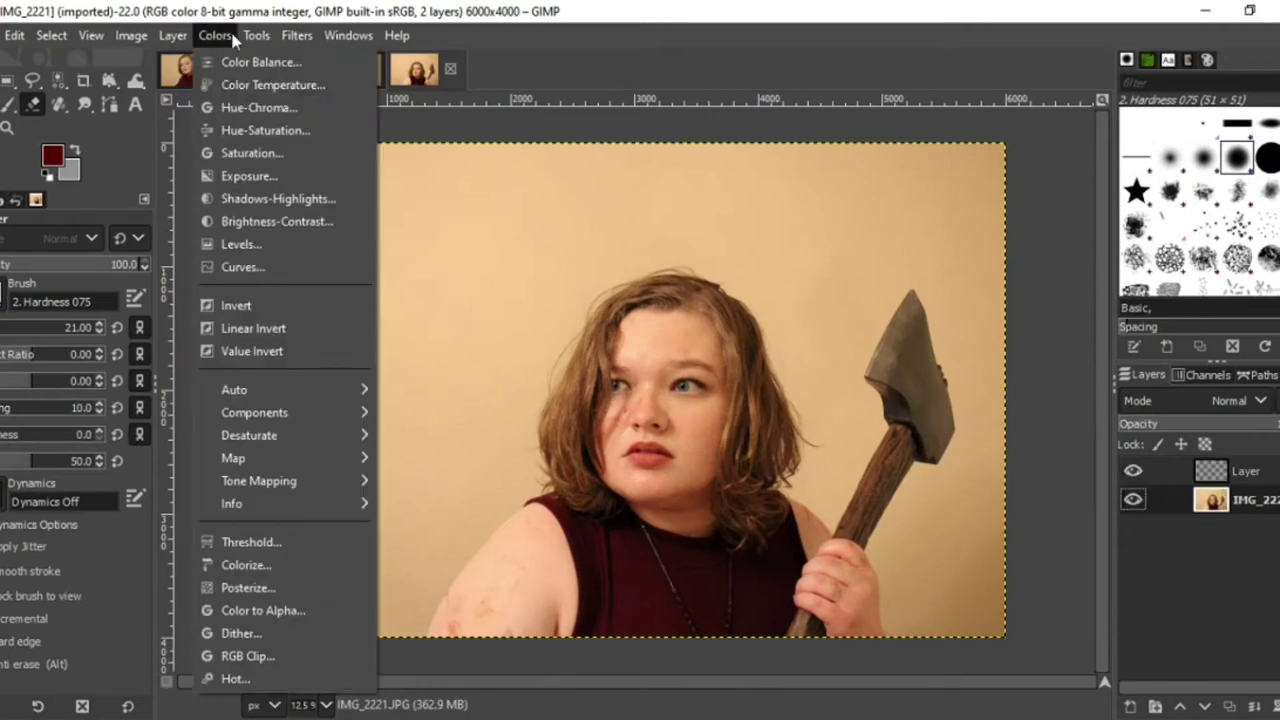
pyautogui.click(290, 177)
pyautogui.moveTo(405, 332); pyautogui.dragTo(472, 317)
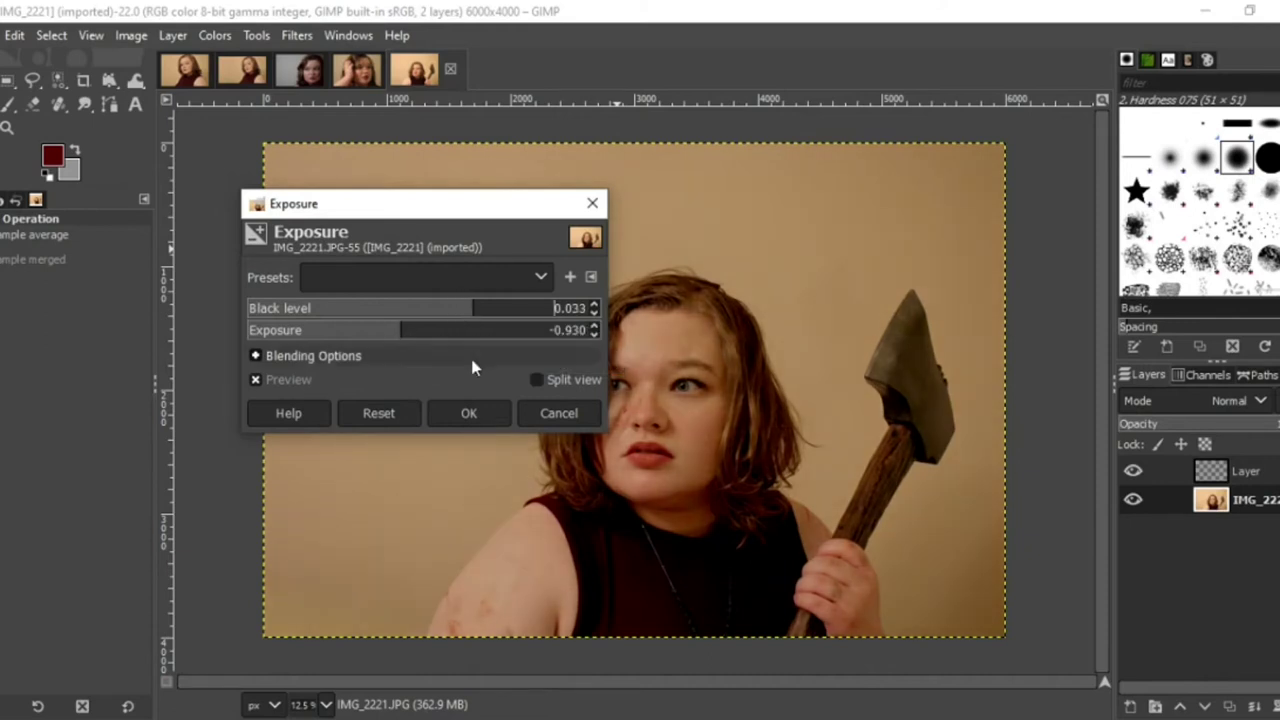
pyautogui.moveTo(405, 342); pyautogui.dragTo(372, 342)
pyautogui.click(491, 416)
# Apply a Hue-Chroma adjustment to the photo layer.
pyautogui.click(226, 38)
pyautogui.click(268, 106)
pyautogui.click(469, 416)
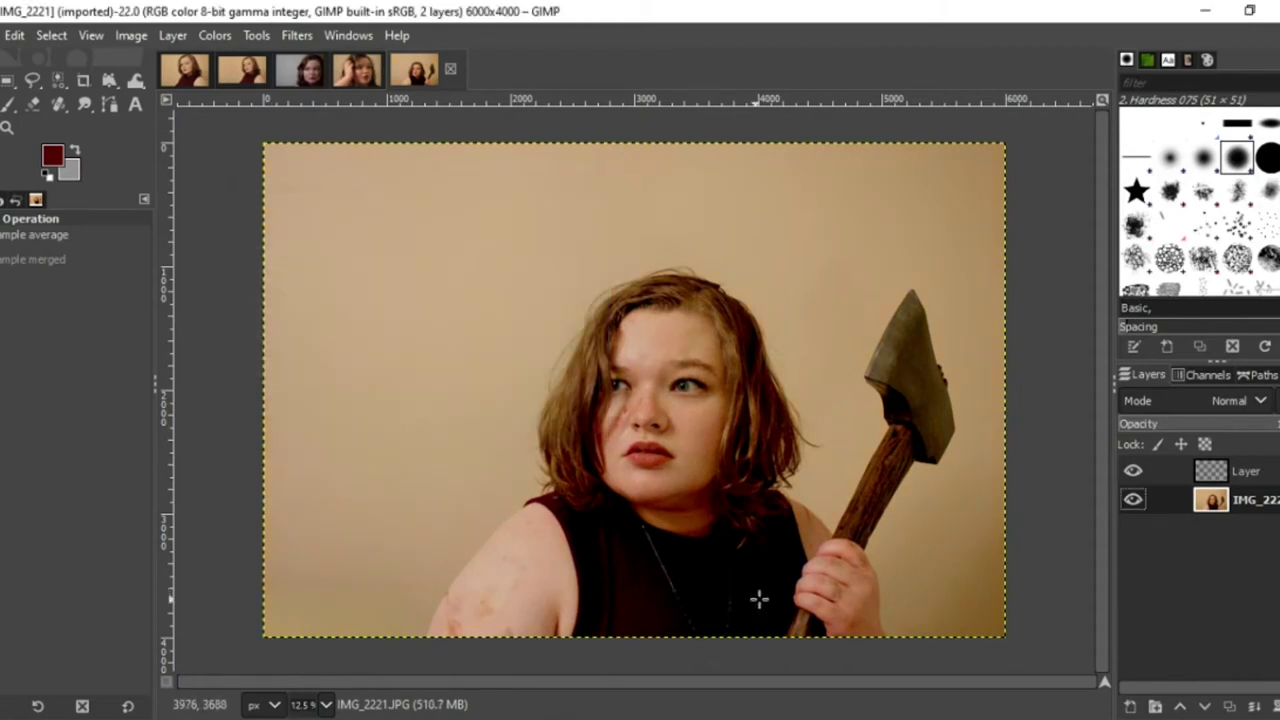
# On the paint layer, paint dark red along the long scratch on the shoulder behind the axe and smudge it.
pyautogui.click(1205, 478)
pyautogui.click(327, 704)
pyautogui.click(318, 608)
pyautogui.moveTo(625, 682); pyautogui.dragTo(846, 682)
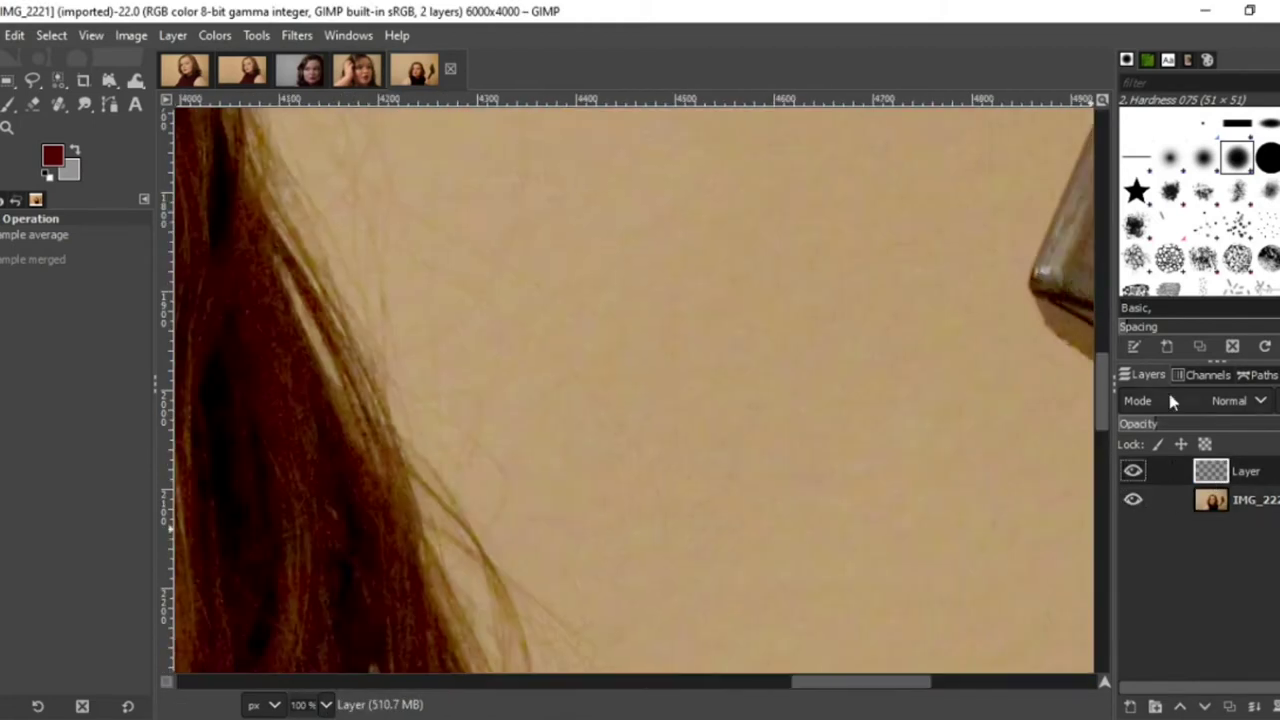
pyautogui.moveTo(1102, 398); pyautogui.dragTo(1102, 539)
pyautogui.press('p')
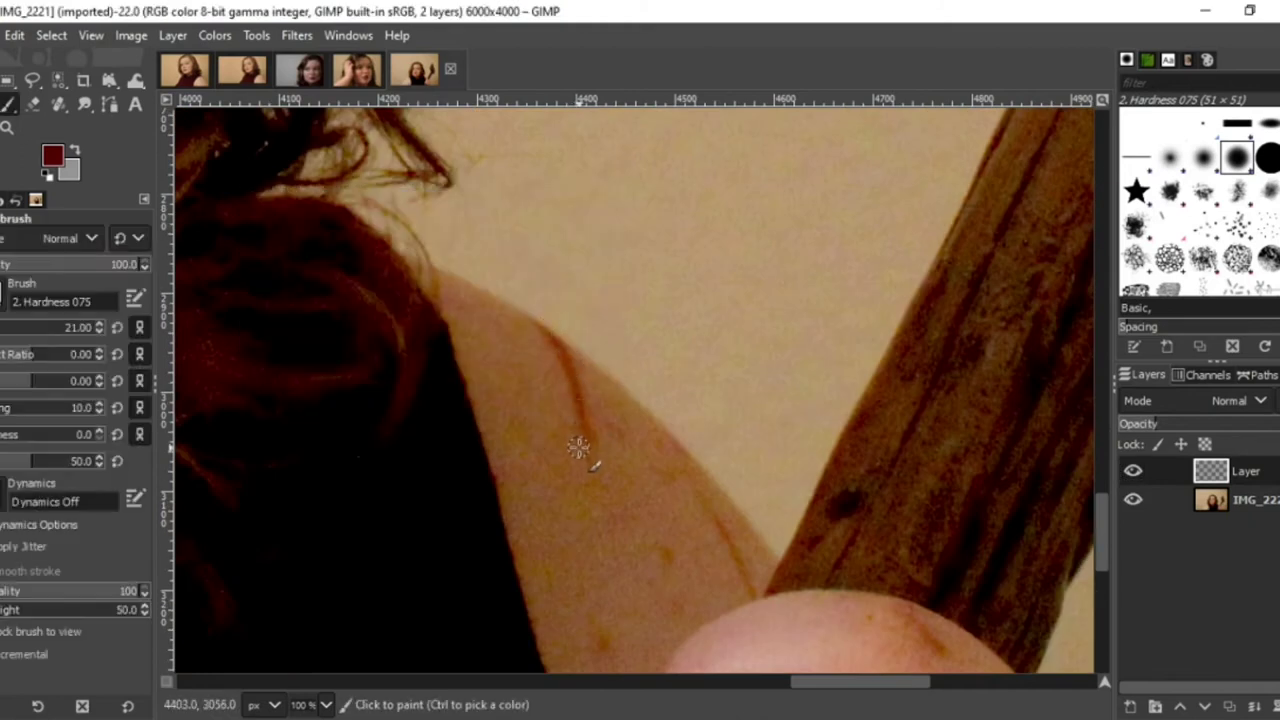
pyautogui.press('s')
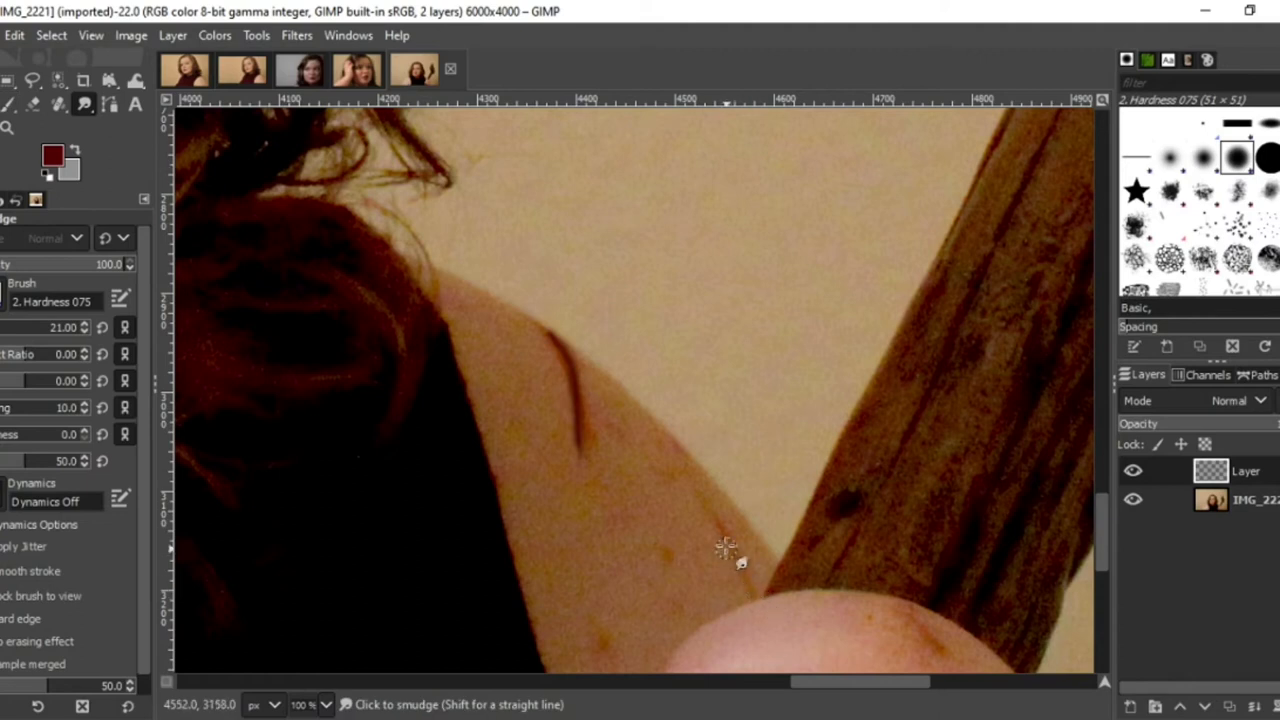
# Paint a dark red stroke over the scratch beside the axe handle and smudge its ends.
pyautogui.press('p')
pyautogui.moveTo(757, 592); pyautogui.dragTo(727, 540)
pyautogui.press('s')
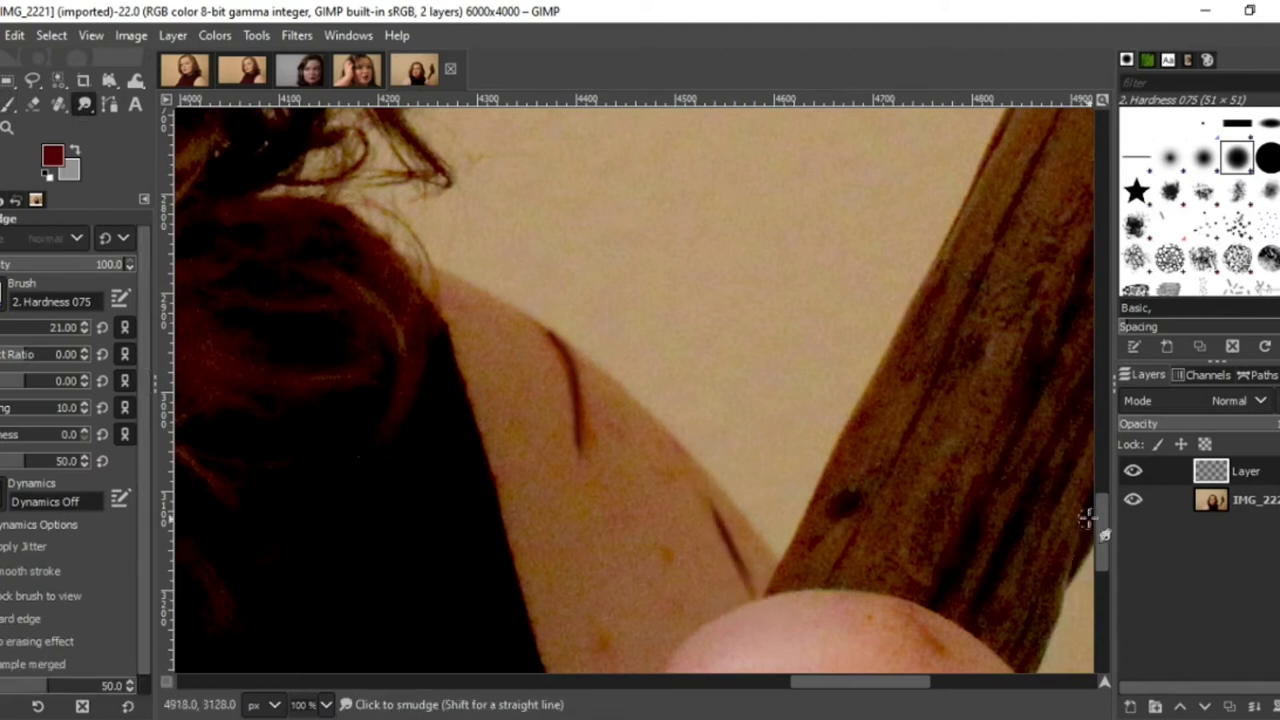
# Set the foreground colour to the dark brown 5a3716.
pyautogui.scroll(-5, 1087, 517)
pyautogui.click(60, 156)
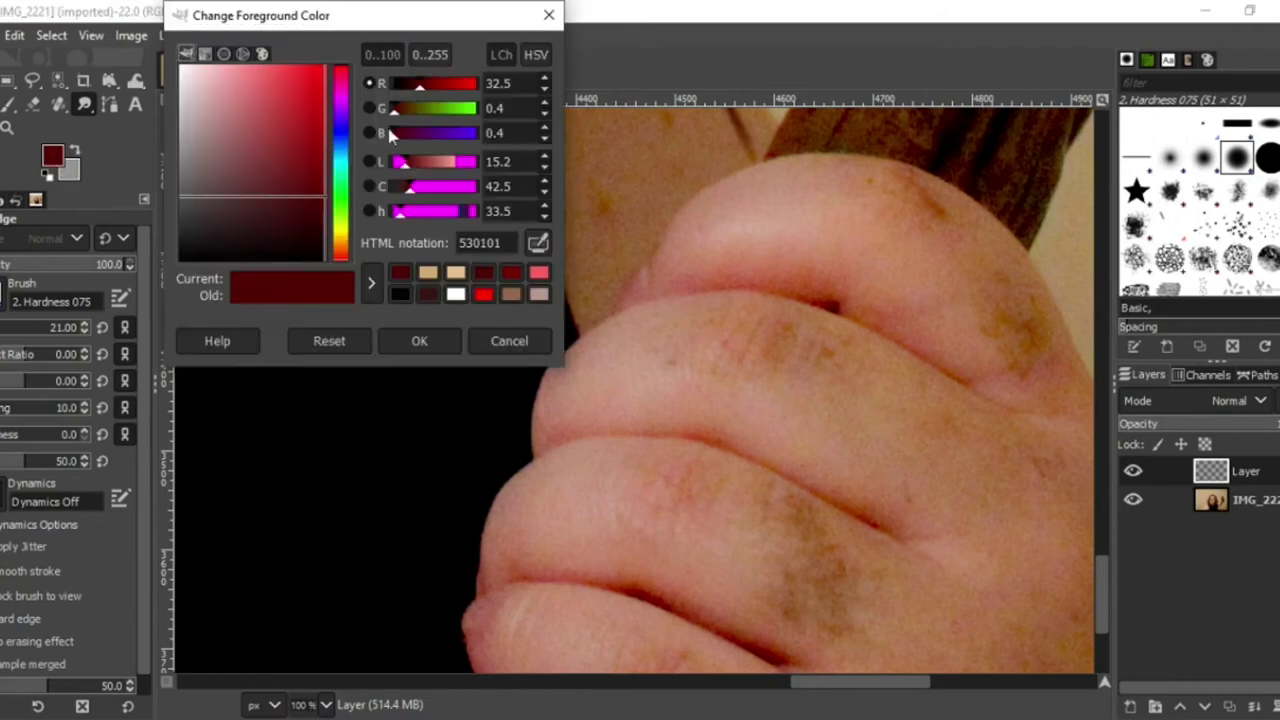
pyautogui.moveTo(400, 108); pyautogui.dragTo(400, 138)
pyautogui.click(291, 193)
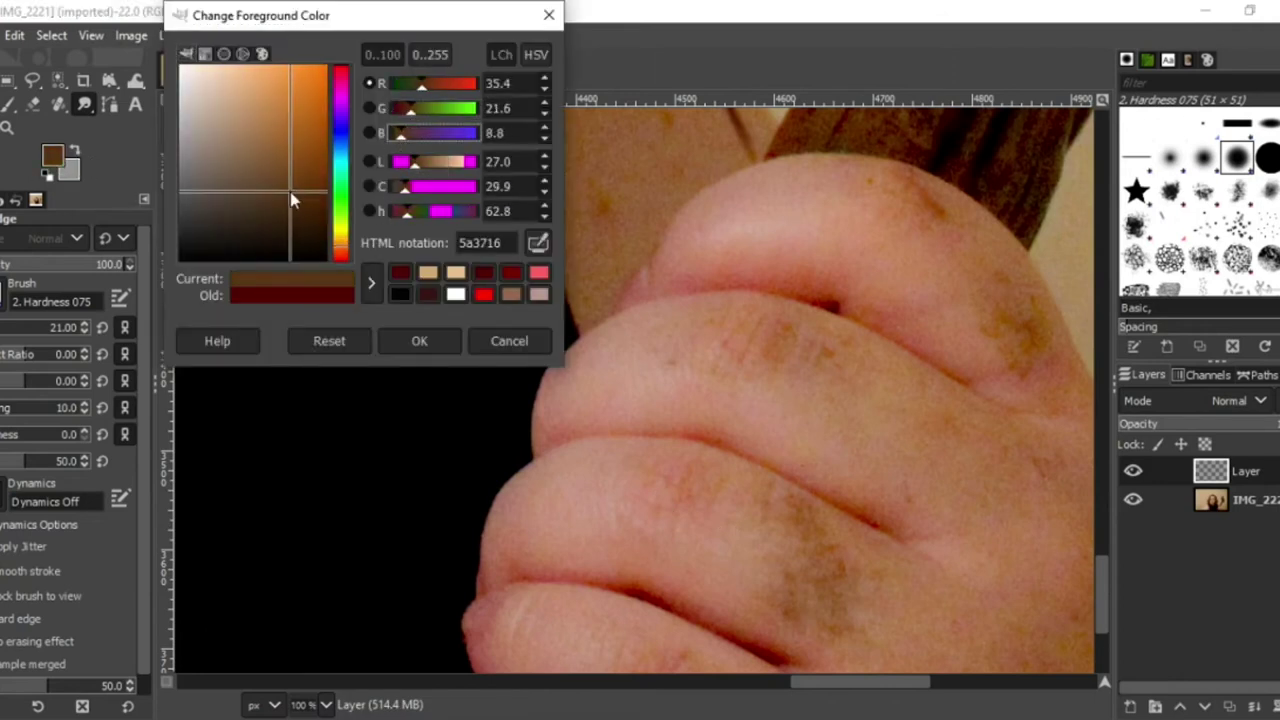
pyautogui.click(419, 341)
# Paint brown dirt over the smudges on the knuckles and fingers at brush size 52 and 45.9 opacity.
pyautogui.click(8, 104)
pyautogui.click(118, 327)
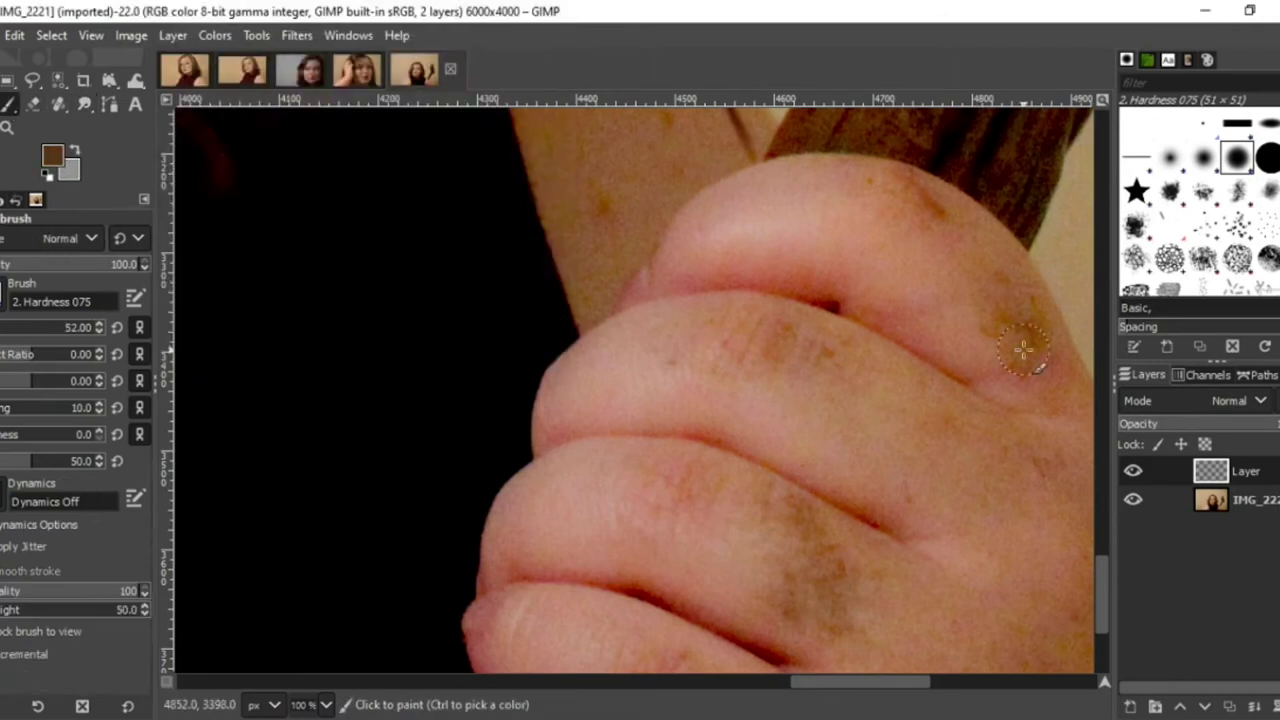
pyautogui.click(47, 263)
pyautogui.moveTo(1019, 344); pyautogui.dragTo(1012, 322)
pyautogui.moveTo(936, 208); pyautogui.dragTo(950, 221)
pyautogui.moveTo(788, 348); pyautogui.dragTo(845, 361)
pyautogui.moveTo(811, 535)
pyautogui.mouseDown()
pyautogui.moveTo(796, 565)
pyautogui.moveTo(802, 603)
pyautogui.mouseUp()
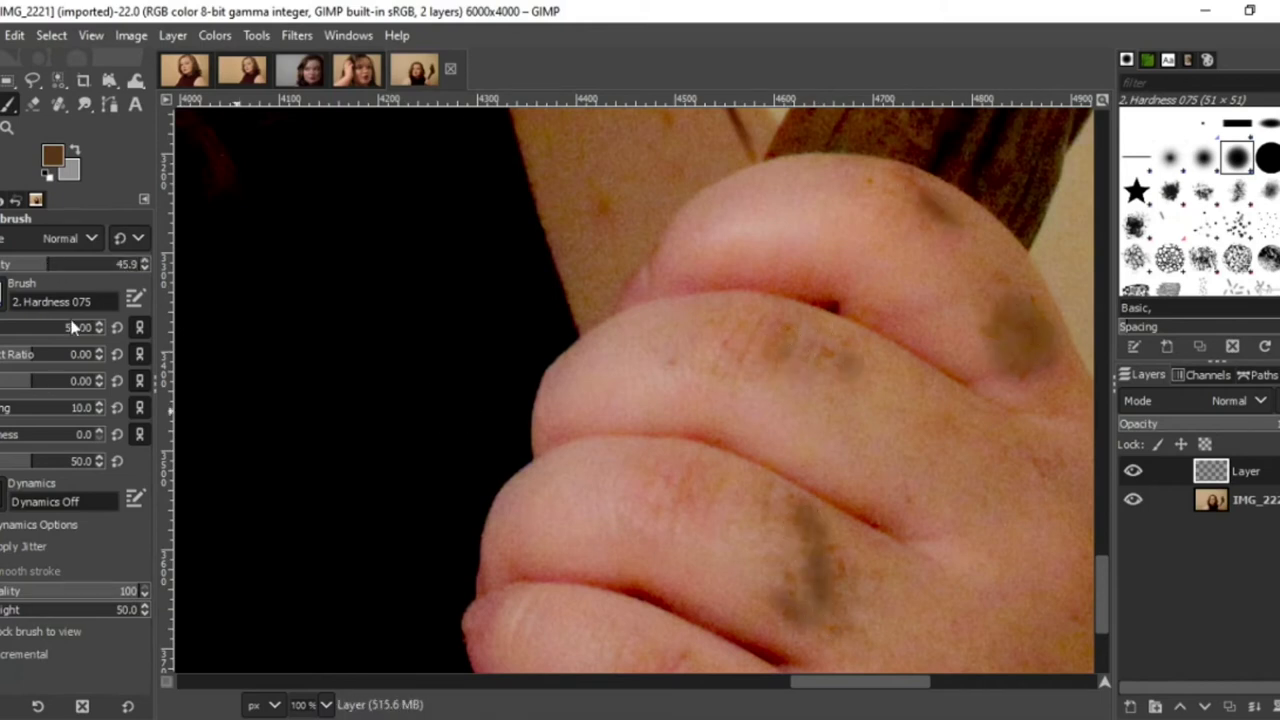
# Paint broader brown dirt patches over the knuckles and fingers with the Paintbrush at size 131 and opacity 100.
pyautogui.click(47, 327)
pyautogui.click(136, 264)
pyautogui.click(24, 329)
pyautogui.click(7, 331)
pyautogui.click(1022, 344)
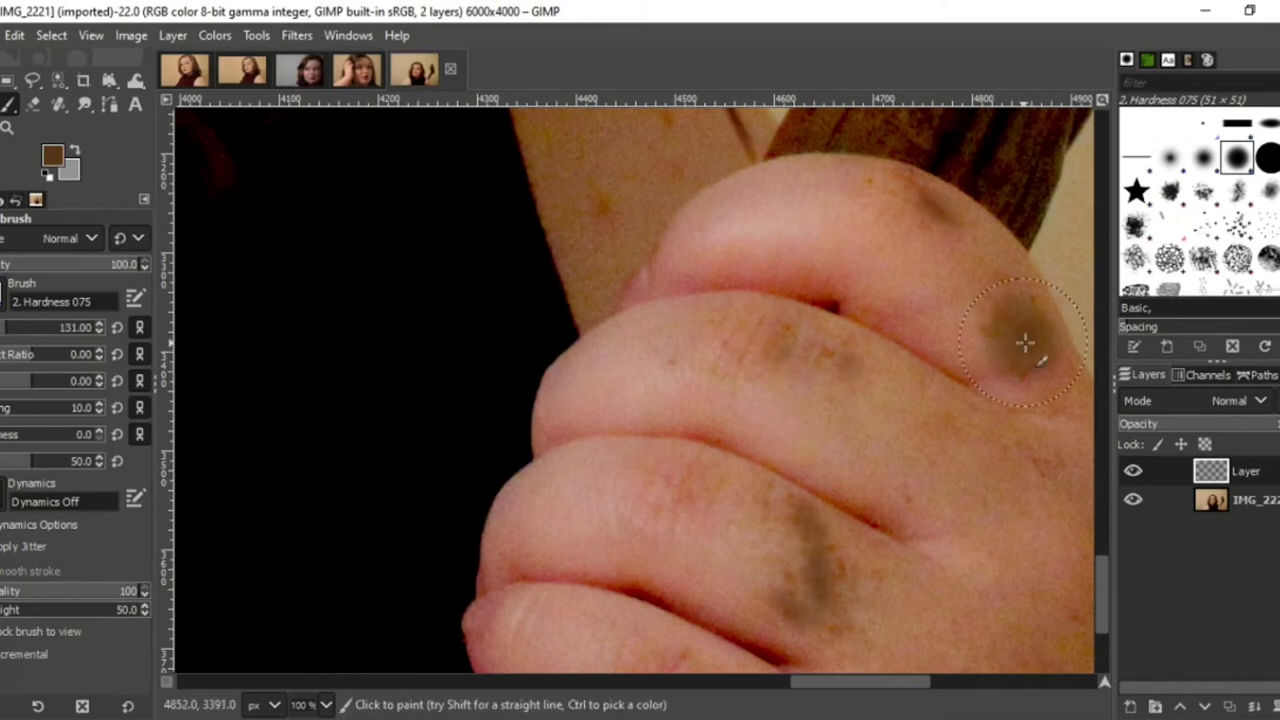
pyautogui.click(936, 206)
pyautogui.click(822, 355)
pyautogui.moveTo(736, 343); pyautogui.dragTo(765, 352)
pyautogui.moveTo(813, 545); pyautogui.dragTo(819, 580)
pyautogui.click(682, 502)
# Paint brown dirt over the lower fingers and along the outer edge of the hand holding the axe.
pyautogui.moveTo(1102, 580); pyautogui.dragTo(1102, 622)
pyautogui.click(938, 553)
pyautogui.moveTo(1000, 460); pyautogui.dragTo(1050, 402)
pyautogui.click(1106, 281)
pyautogui.moveTo(914, 684); pyautogui.dragTo(961, 684)
pyautogui.moveTo(1104, 588); pyautogui.dragTo(1104, 626)
pyautogui.moveTo(815, 225)
pyautogui.mouseDown()
pyautogui.moveTo(723, 437)
pyautogui.moveTo(642, 556)
pyautogui.mouseUp()
# Smudge the brown dirt spots on the upper arm and the hand at brush size 396 until they blend into the skin.
pyautogui.moveTo(916, 686); pyautogui.dragTo(563, 686)
pyautogui.click(326, 704)
pyautogui.click(314, 677)
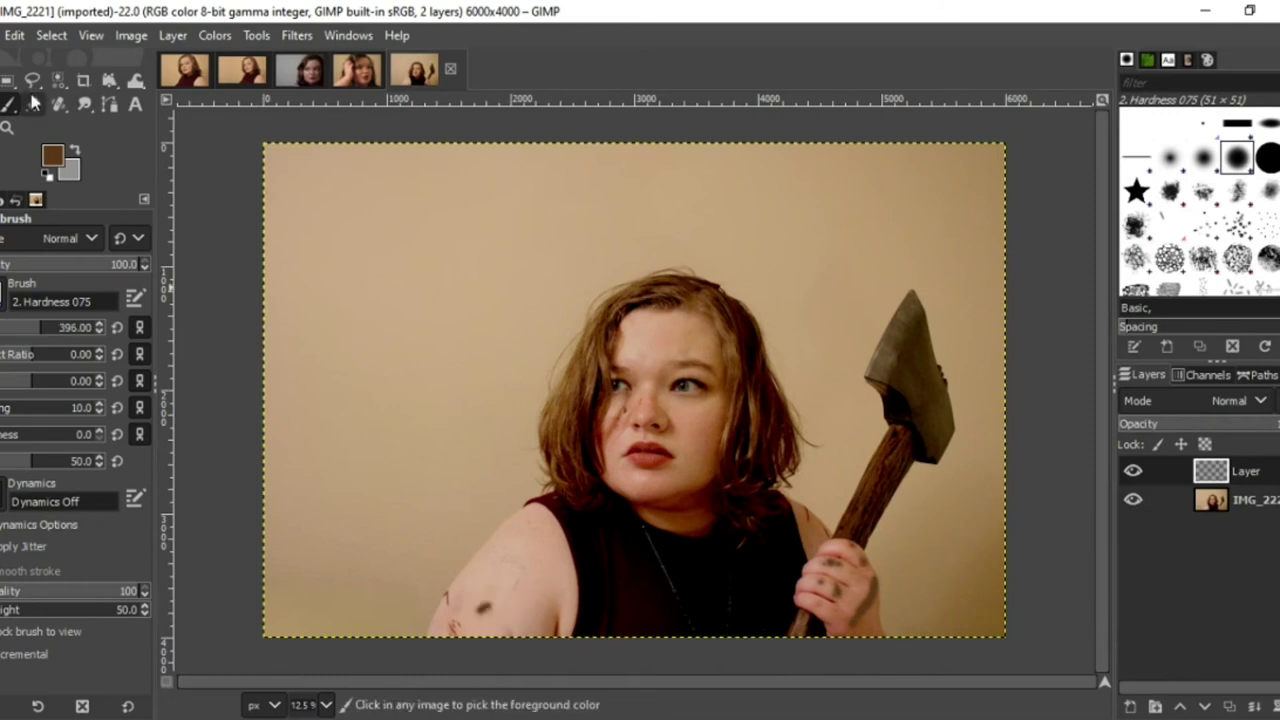
pyautogui.press('s')
pyautogui.moveTo(475, 609); pyautogui.dragTo(512, 598)
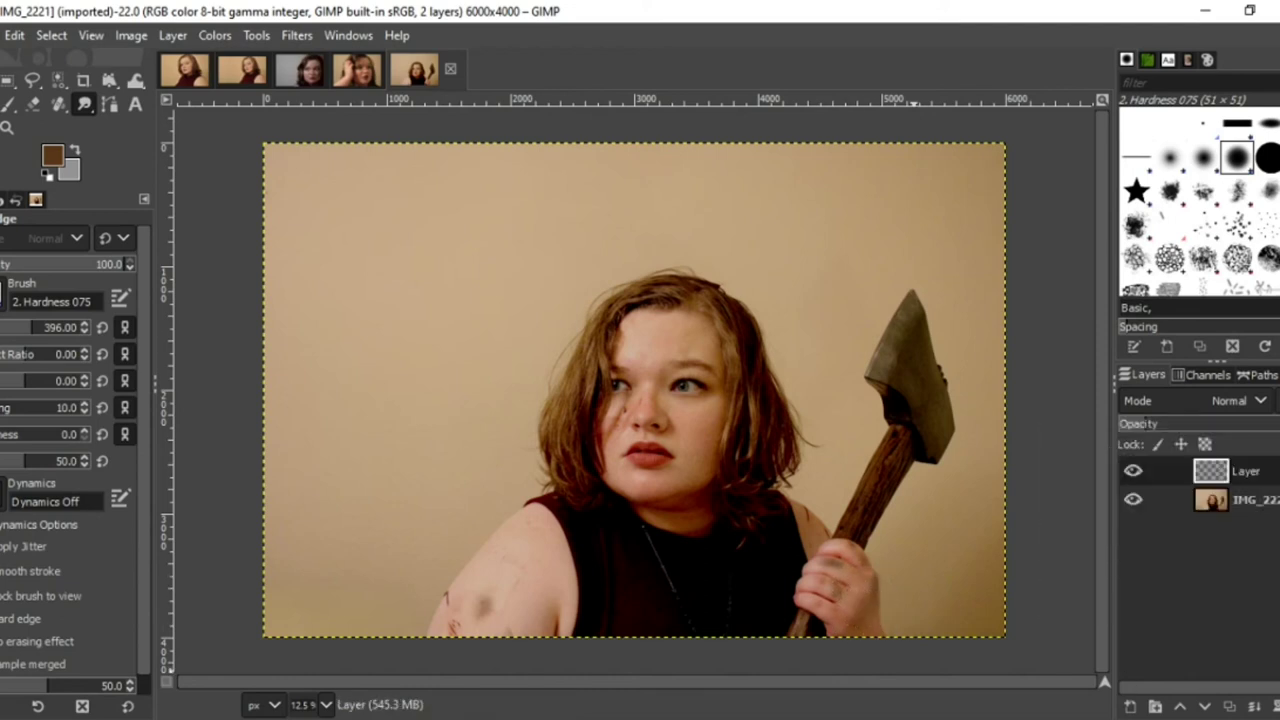
# Check the face and shoulder at 50% zoom and export the portrait to the Final Girl folder as IMG_2221(1).JPG.
pyautogui.click(327, 706)
pyautogui.click(313, 633)
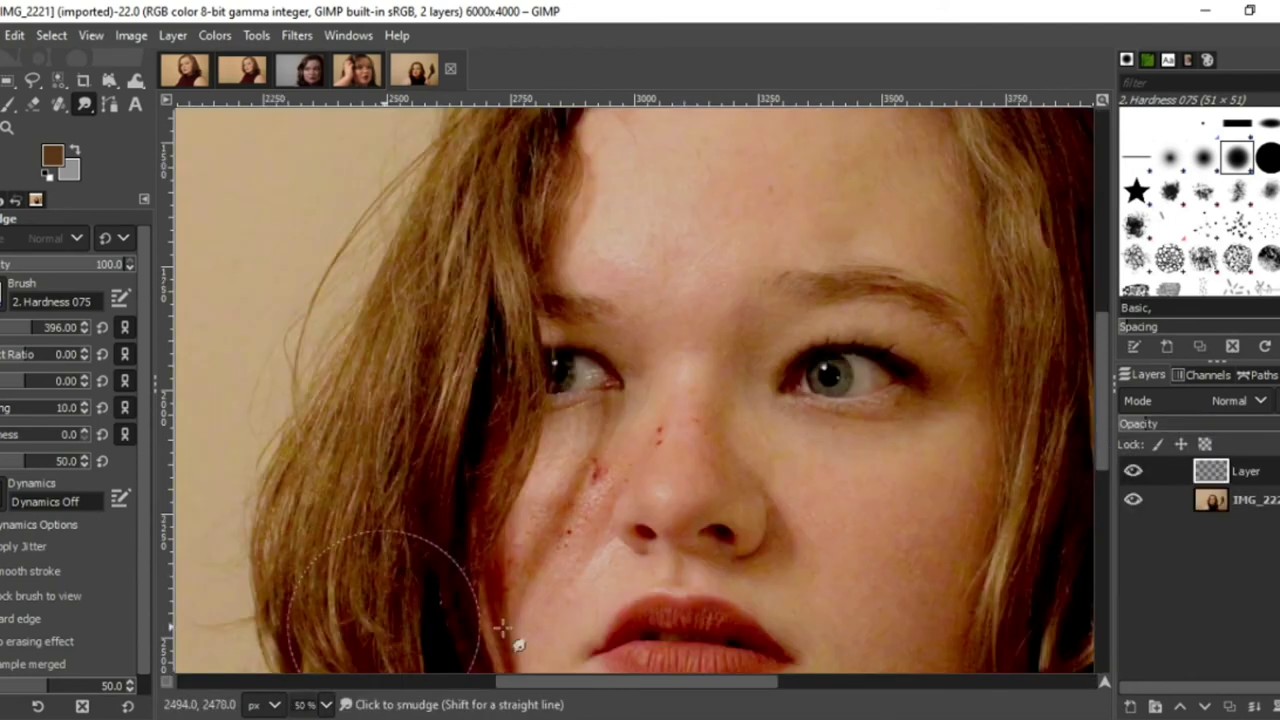
pyautogui.moveTo(1103, 453); pyautogui.dragTo(1103, 652)
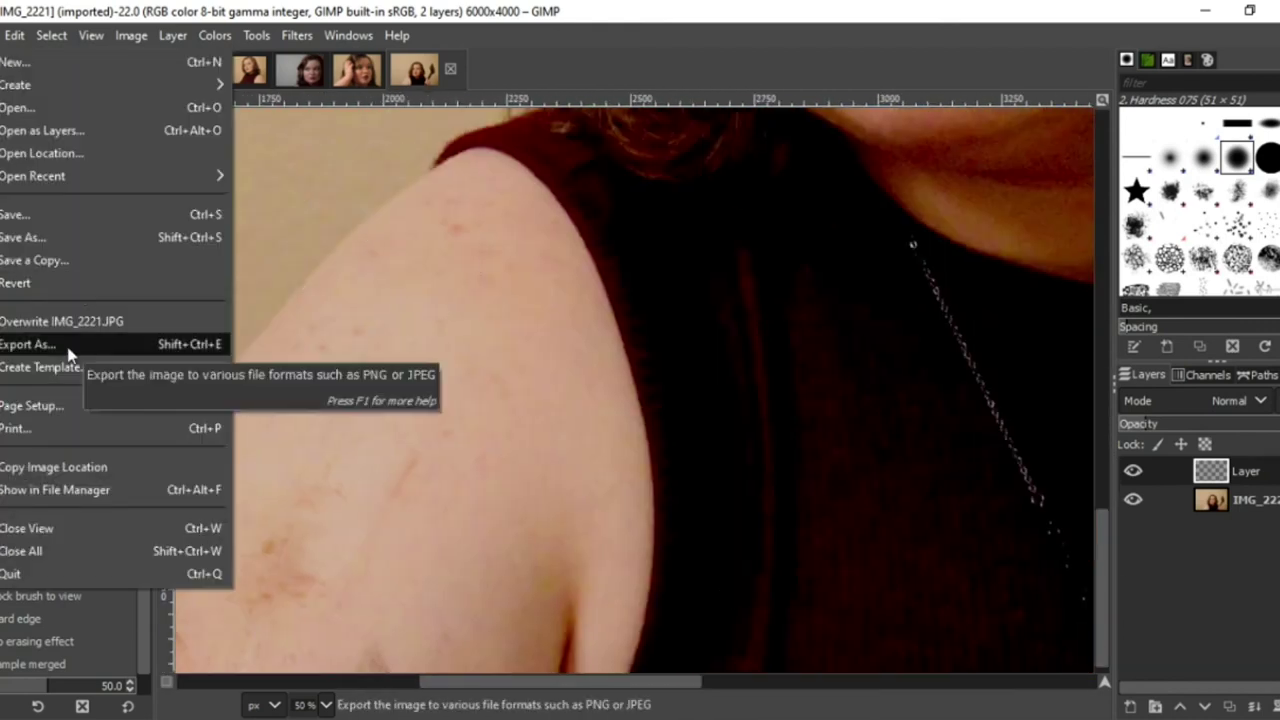
pyautogui.click(68, 344)
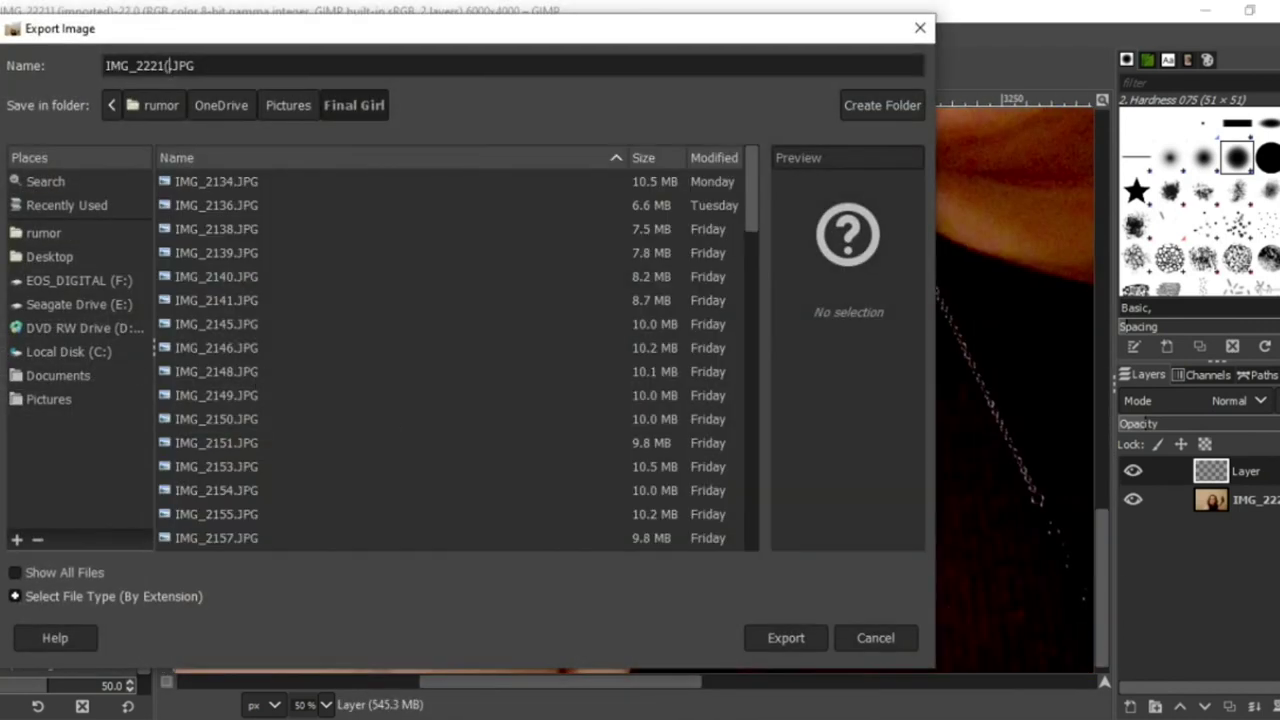
pyautogui.click(786, 637)
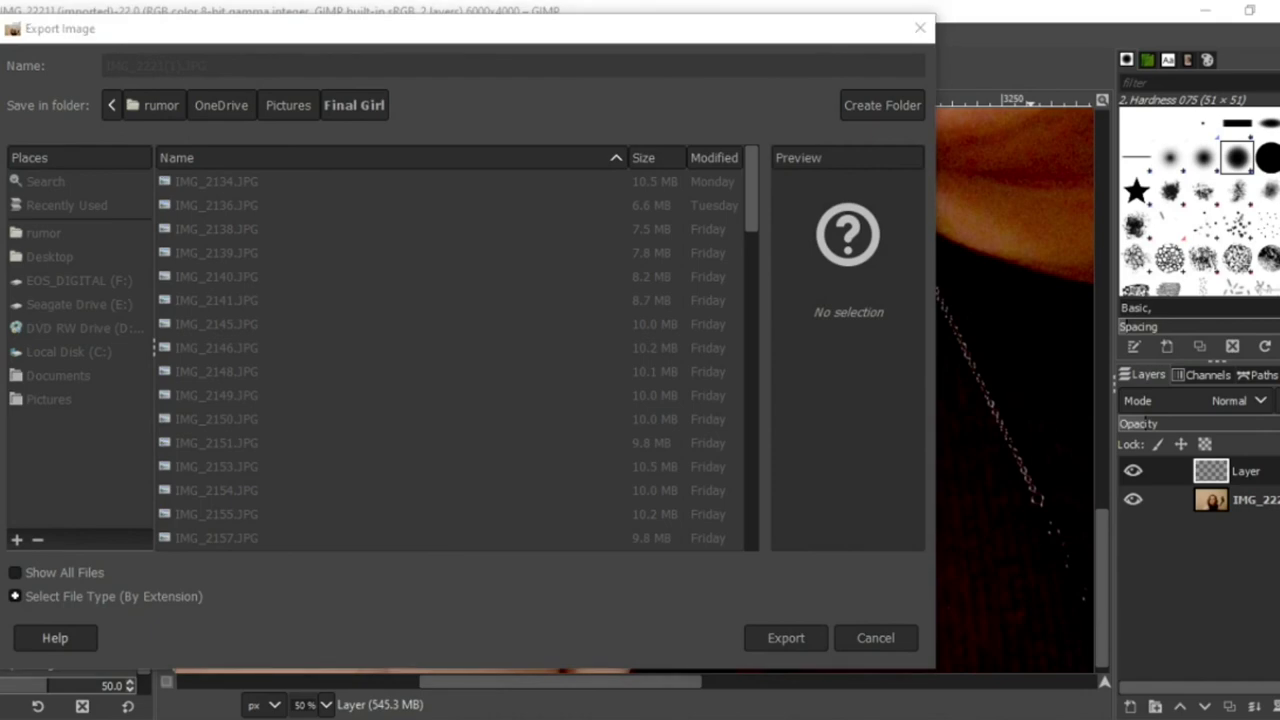